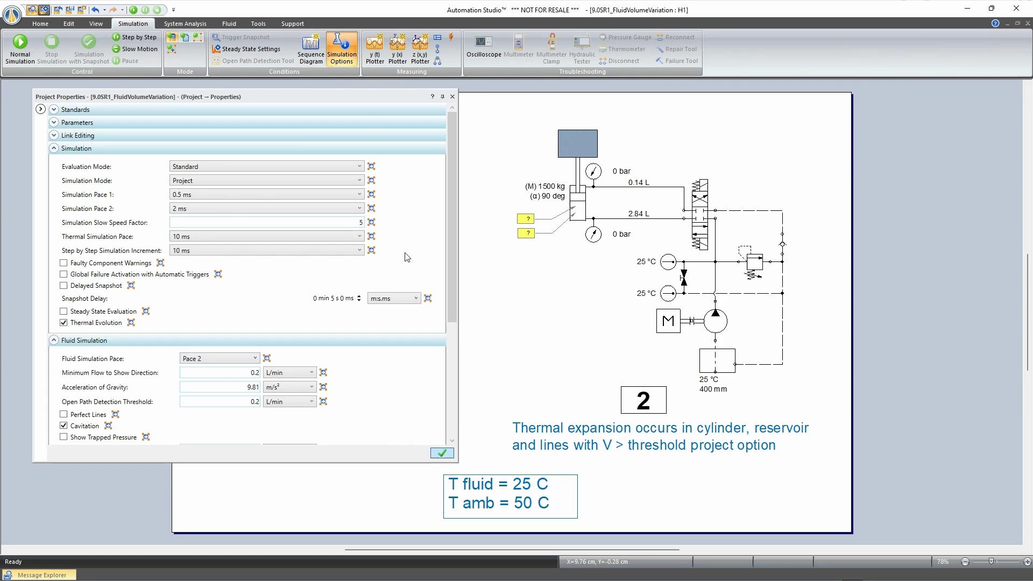
Close the simulation options and review the initial fluid and ambient temperatures of the hydraulic installation in the Functional Group Manager.
click(345, 45)
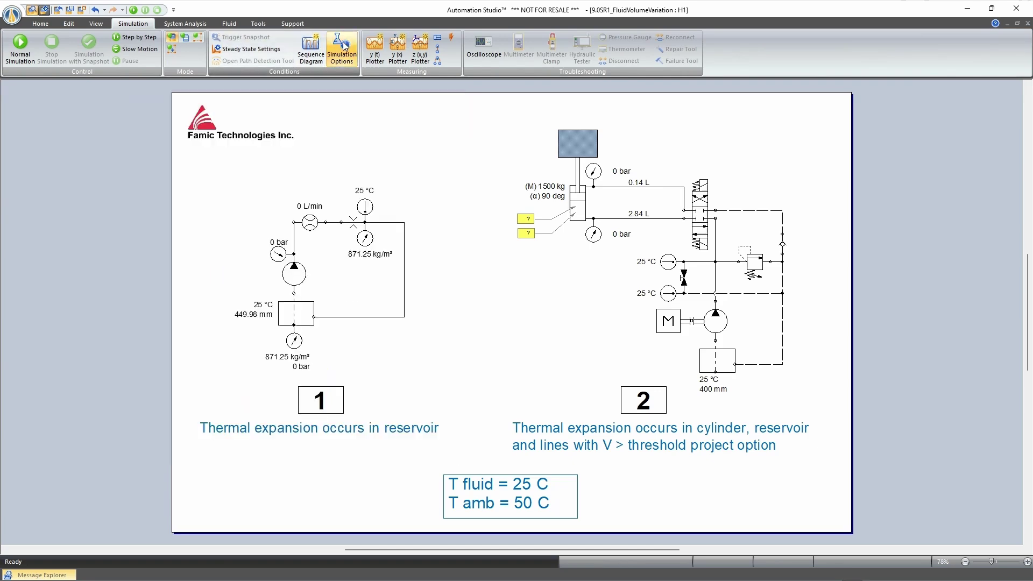
click(70, 24)
click(148, 49)
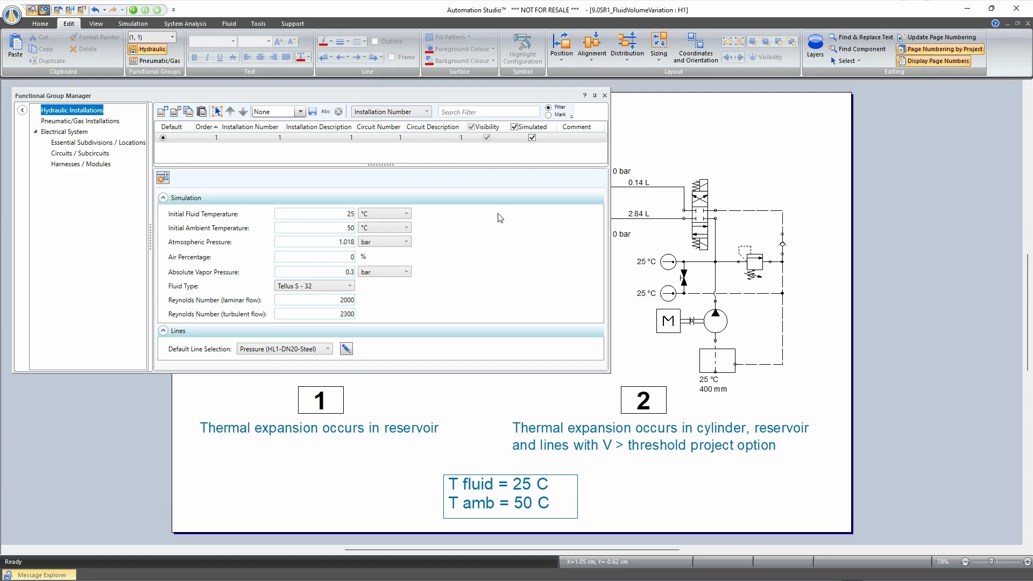
click(149, 49)
Run the normal simulation, examine the reservoir level and fluid density in circuit 1, and stop the simulation.
click(140, 25)
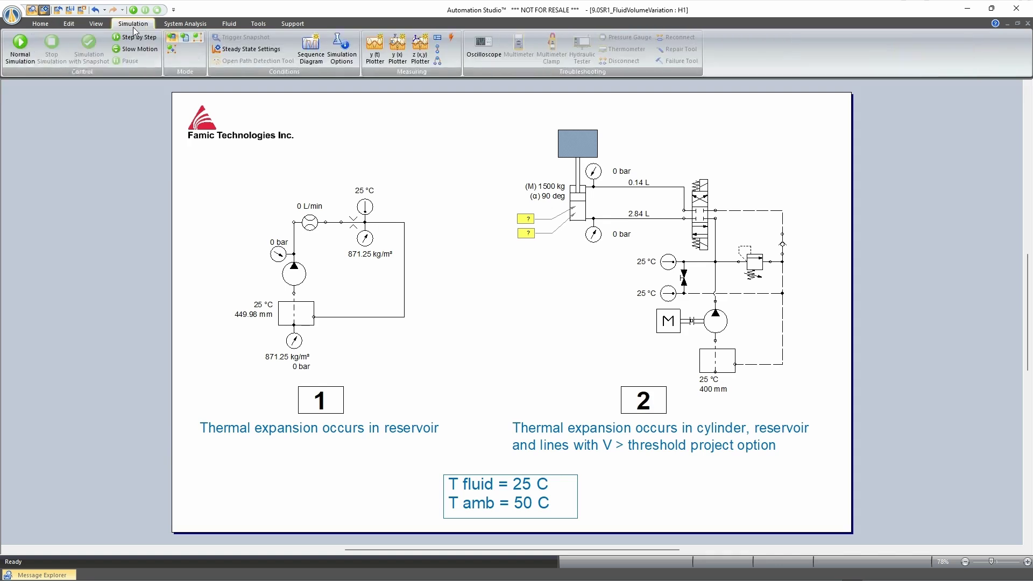
click(19, 56)
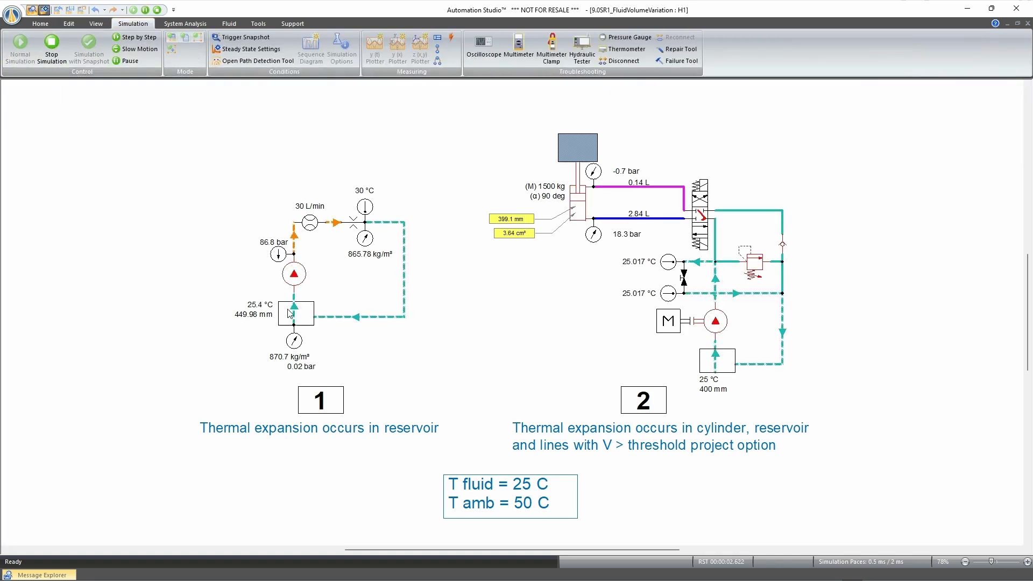
scroll(294, 274, up, 4)
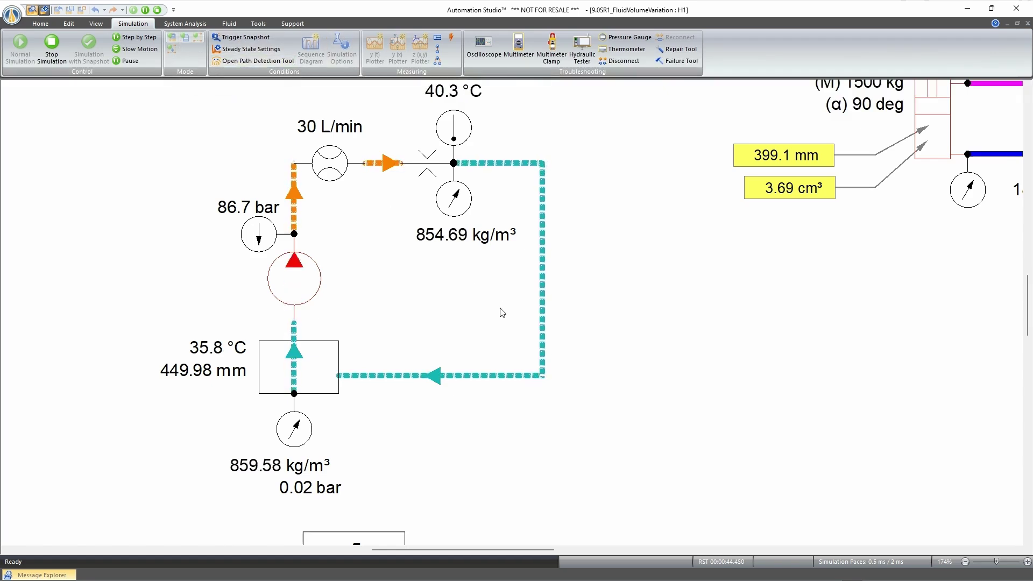
click(156, 10)
right_click(651, 289)
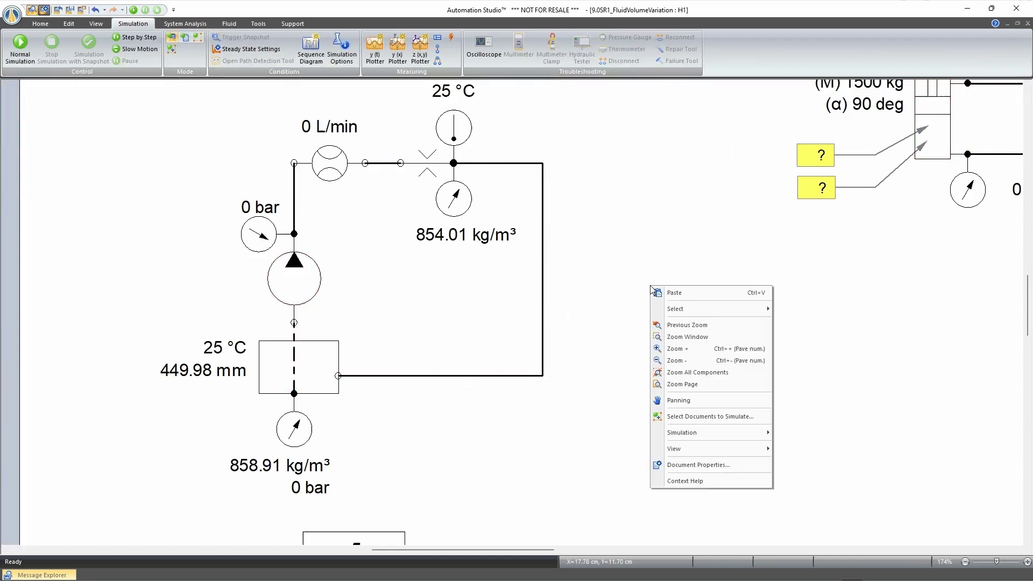
click(729, 384)
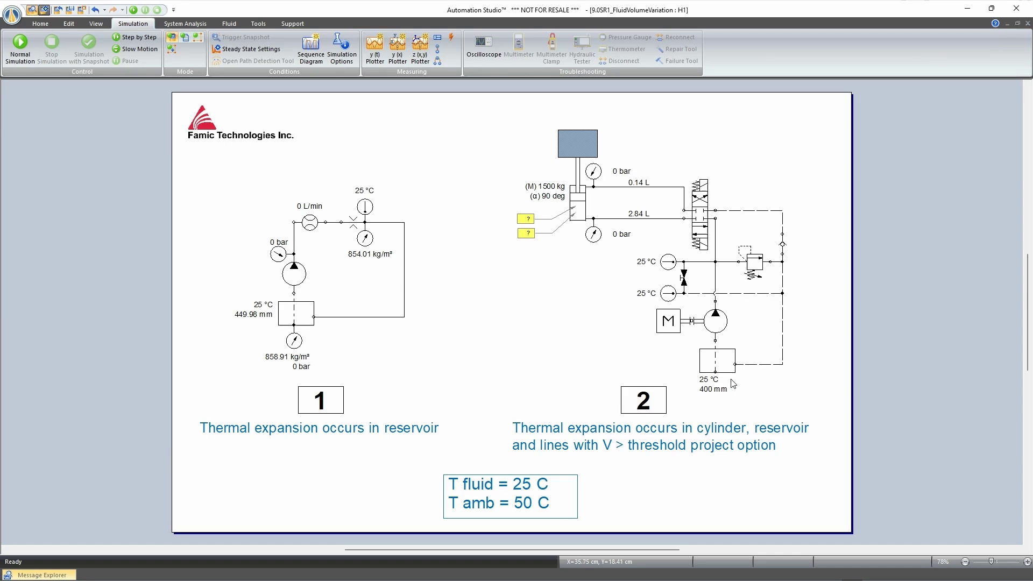
Enable Thermal Expansion of Fluid in the project's hydraulic simulation options.
click(356, 60)
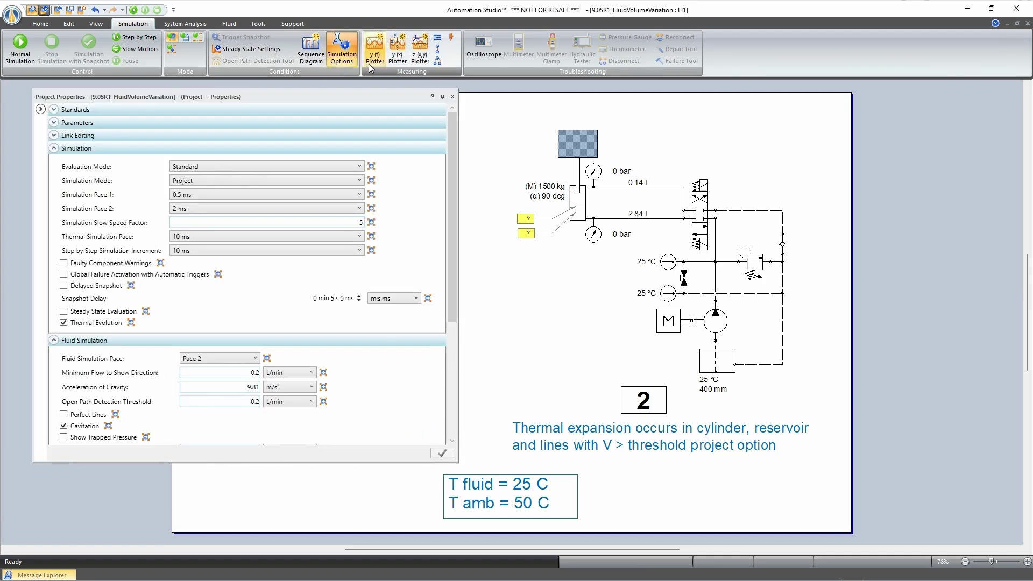
scroll(379, 339, down, 3)
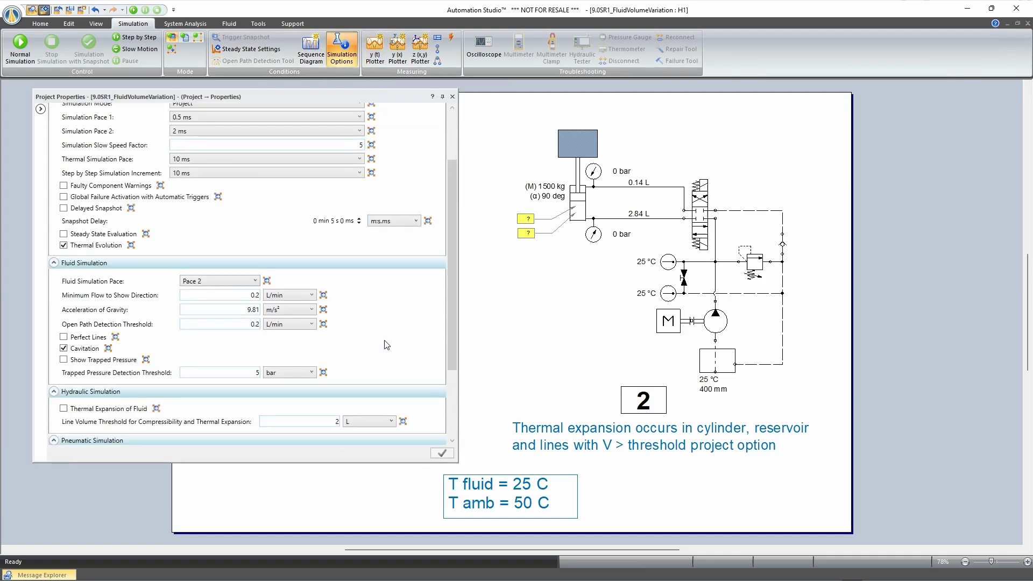
click(67, 410)
click(349, 51)
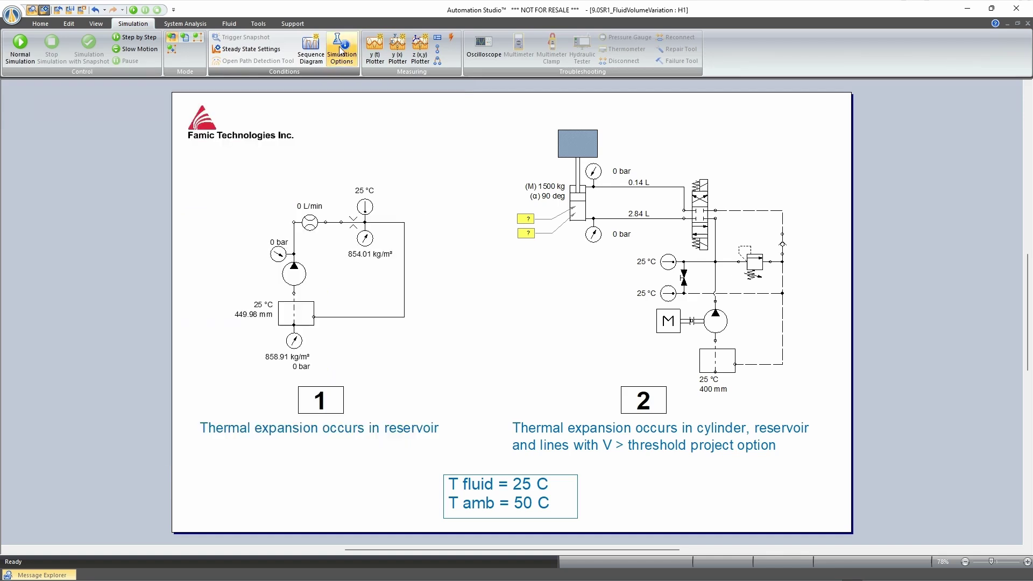
Rerun the simulation with thermal expansion, examine circuit 1's reservoir and circuit 2's cylinder and line pressures, and stop it.
click(134, 10)
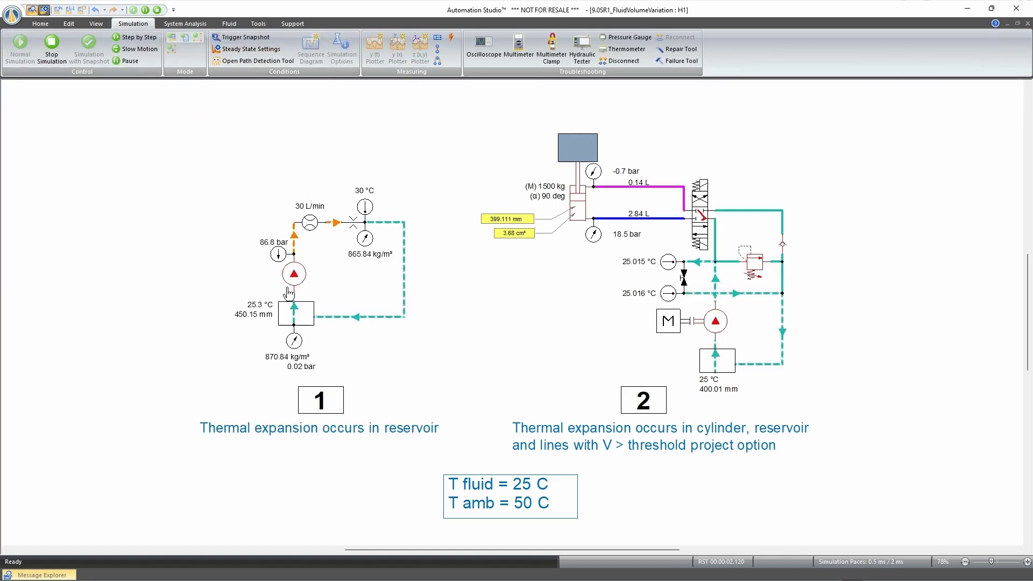
scroll(263, 285, up, 4)
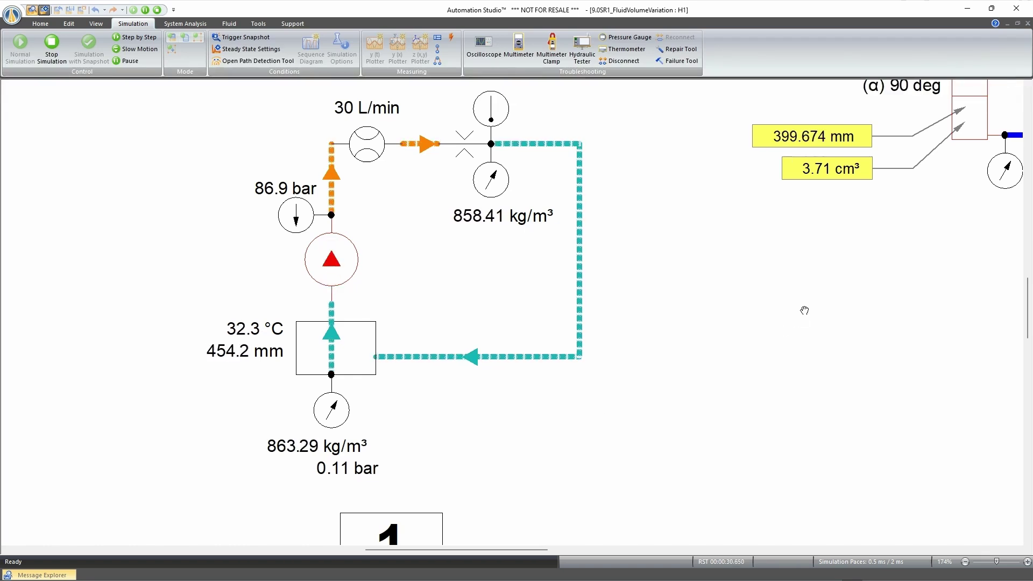
drag(804, 306, 653, 360)
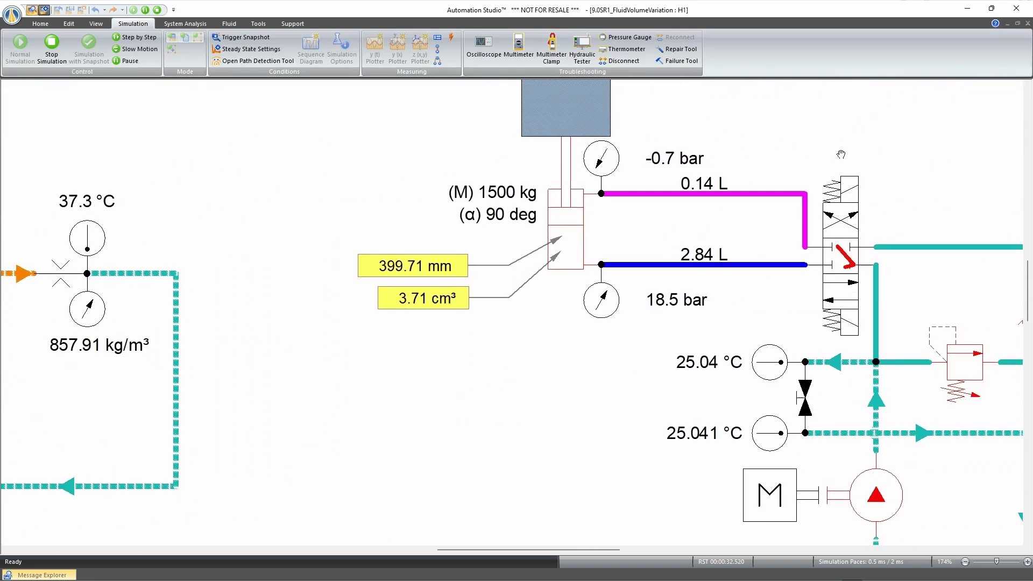
drag(840, 154, 650, 168)
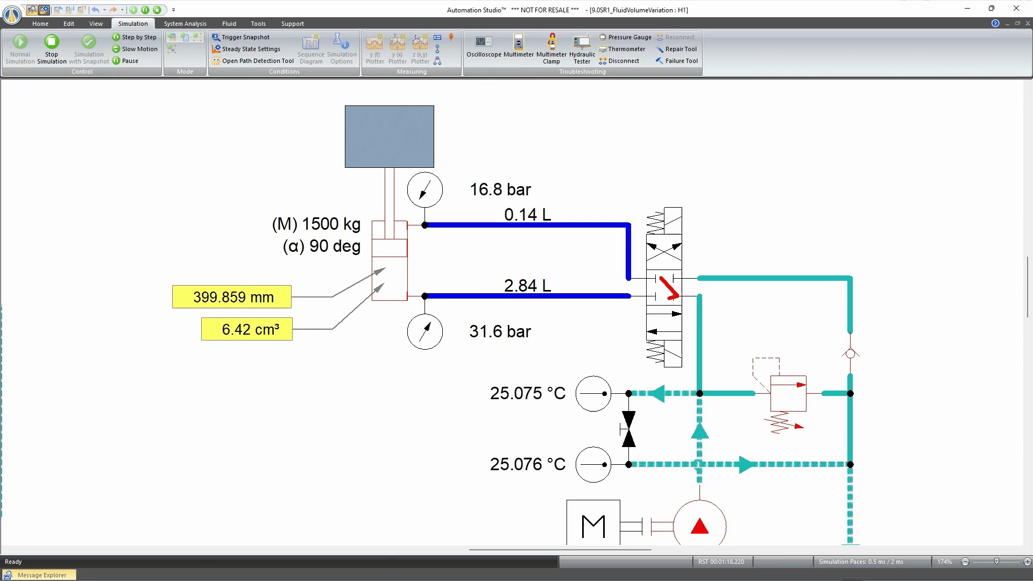
click(52, 45)
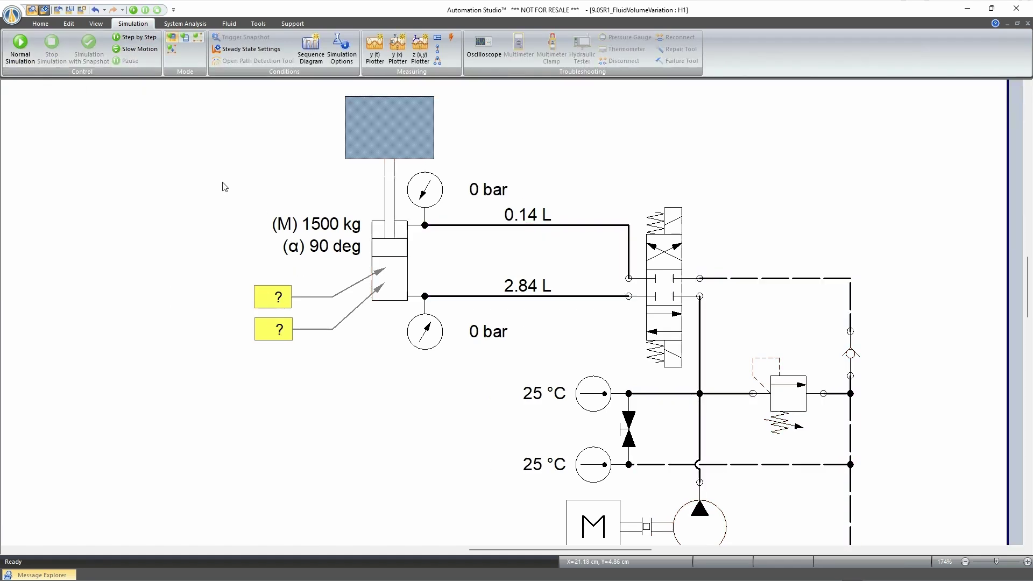
right_click(200, 165)
click(248, 265)
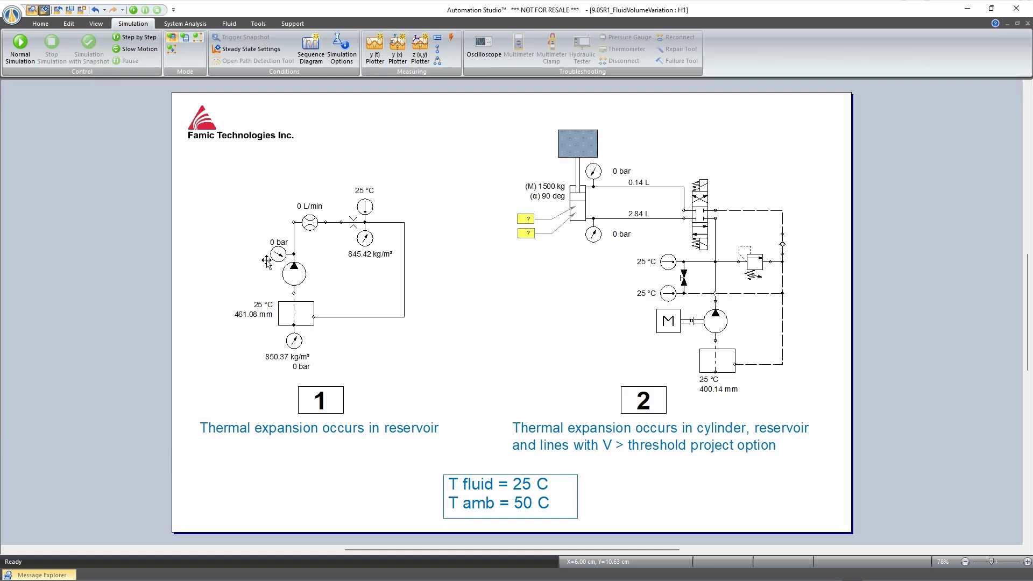
Open the simulation options and review the line volume threshold for compressibility and thermal expansion.
click(341, 48)
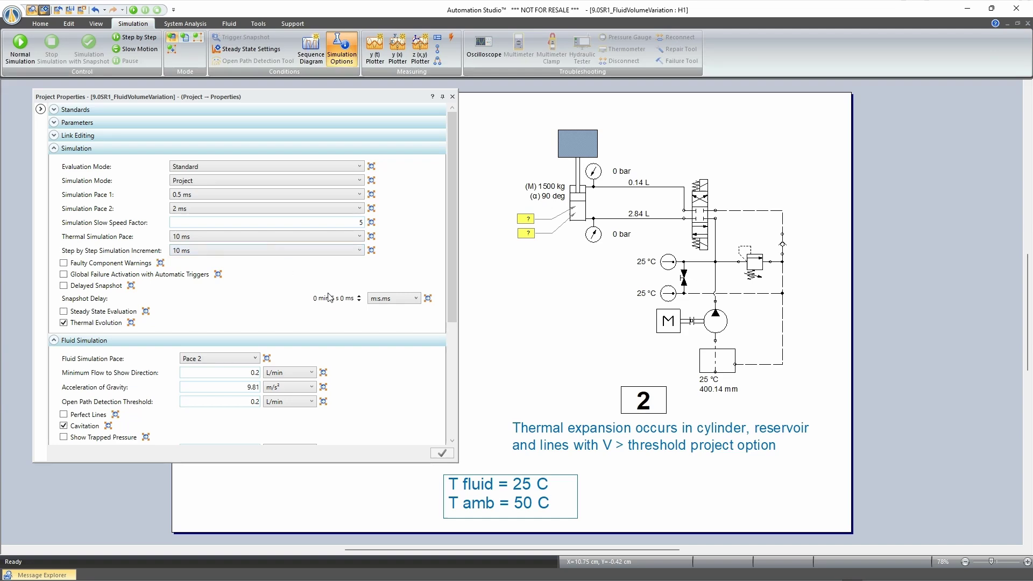
scroll(350, 320, down, 5)
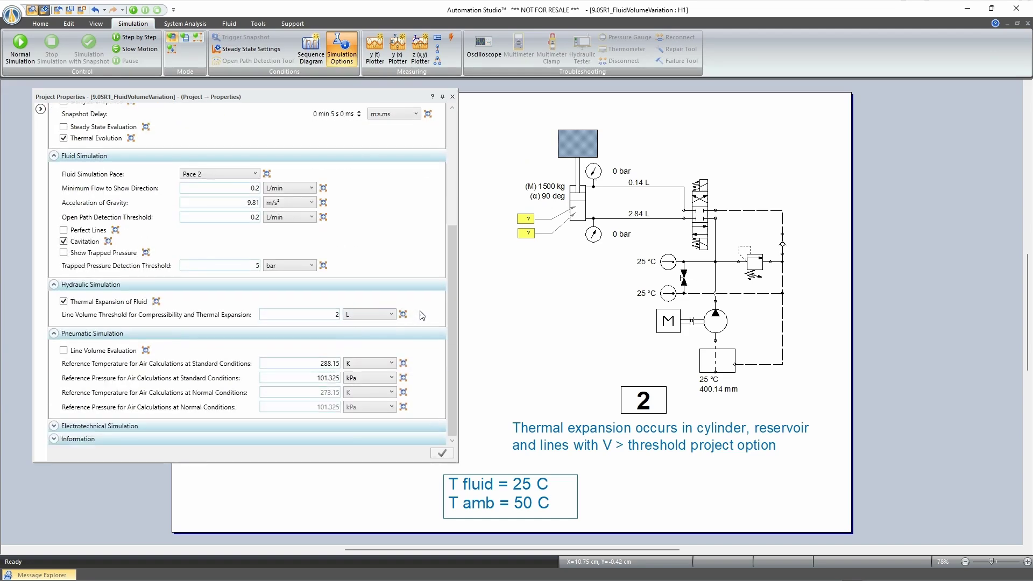
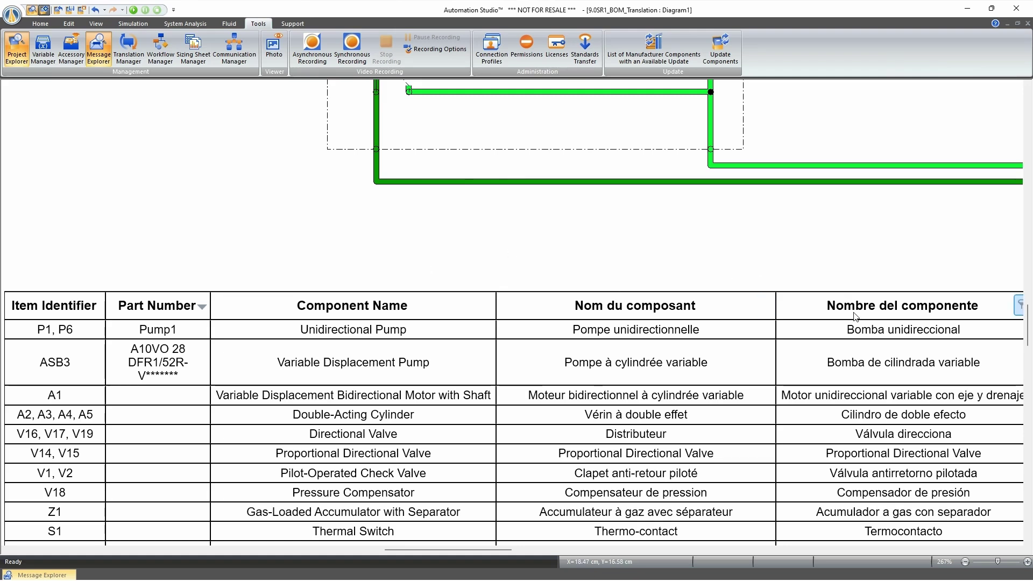
Show the whole page and switch the project's display language to Spanish, French and back to English in the Translation Manager.
right_click(629, 252)
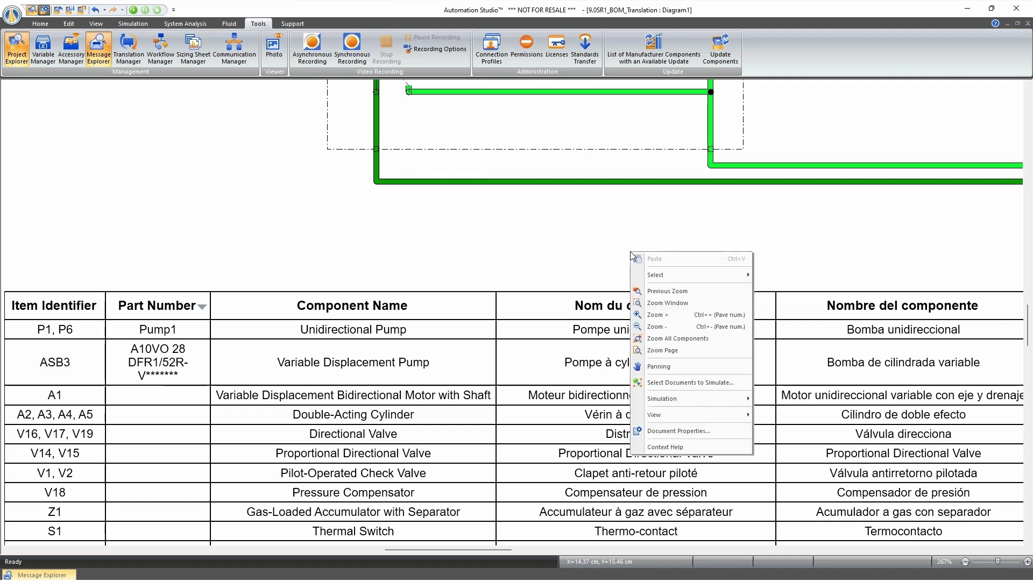
click(704, 353)
click(129, 47)
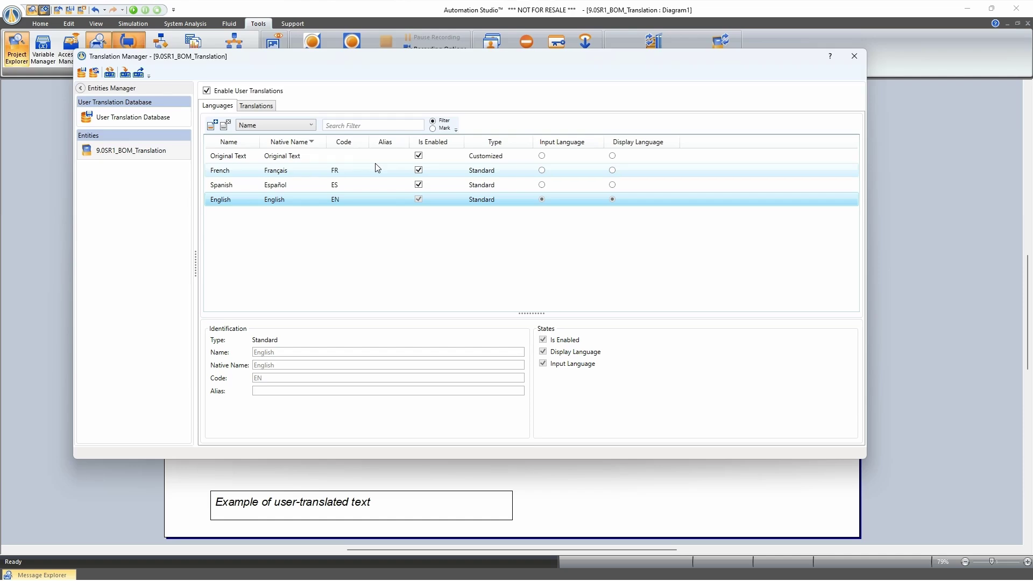
click(612, 185)
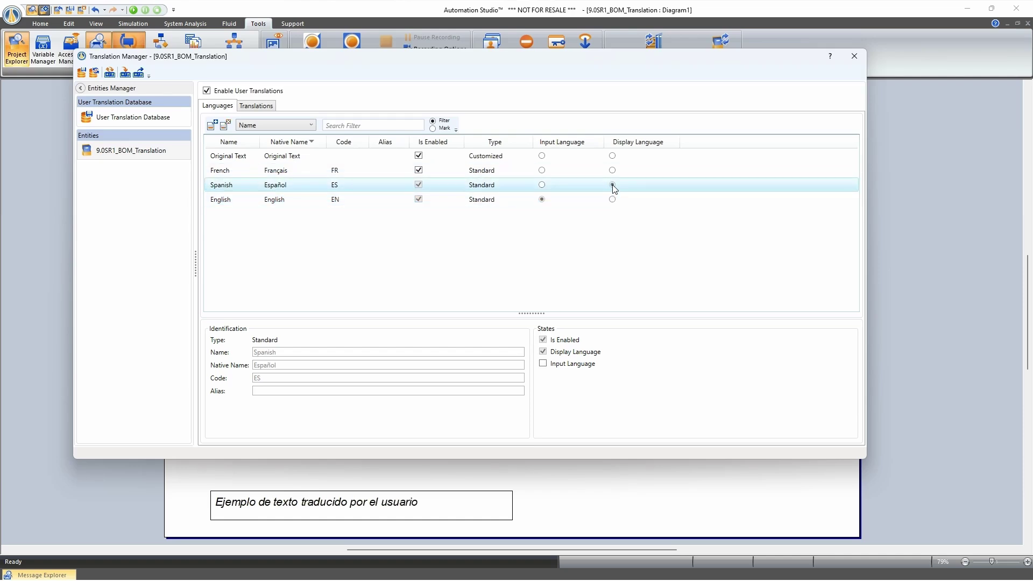
click(612, 170)
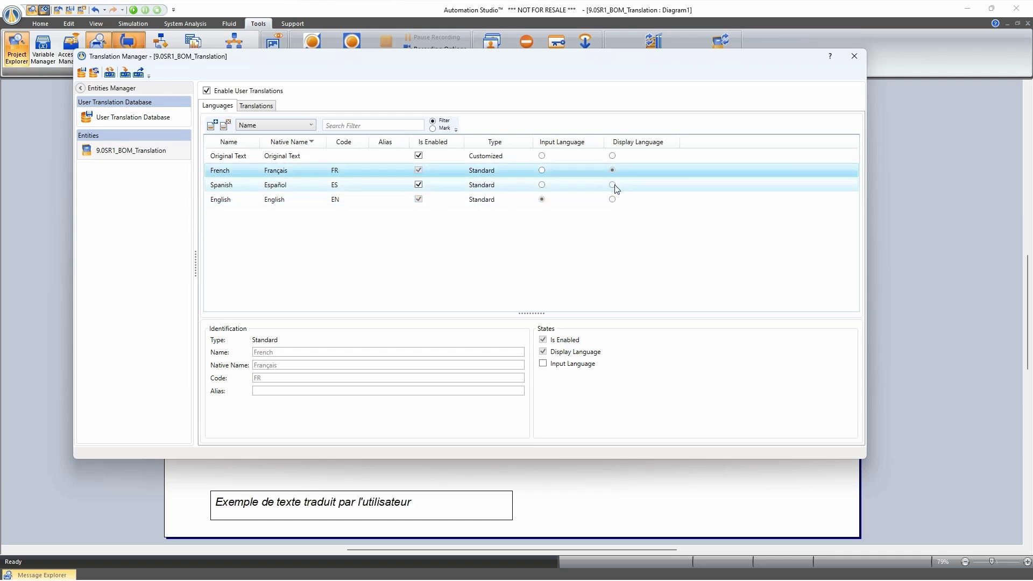
click(612, 199)
click(130, 44)
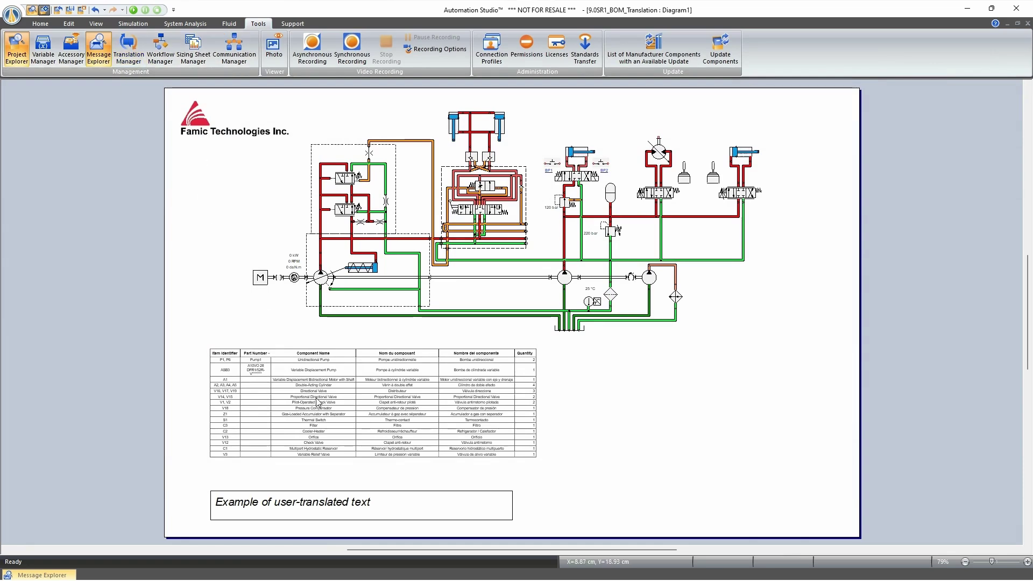
Start a translation transfer with User Translation Database as the source and the 9.0SR1_BOM_Translation project as the destination.
scroll(322, 405, up, 2)
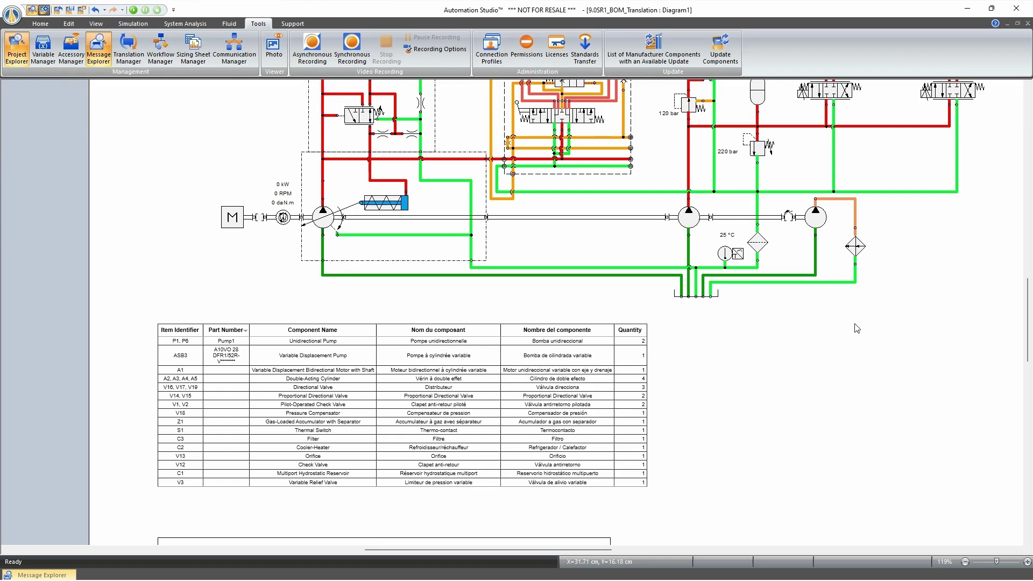
click(126, 52)
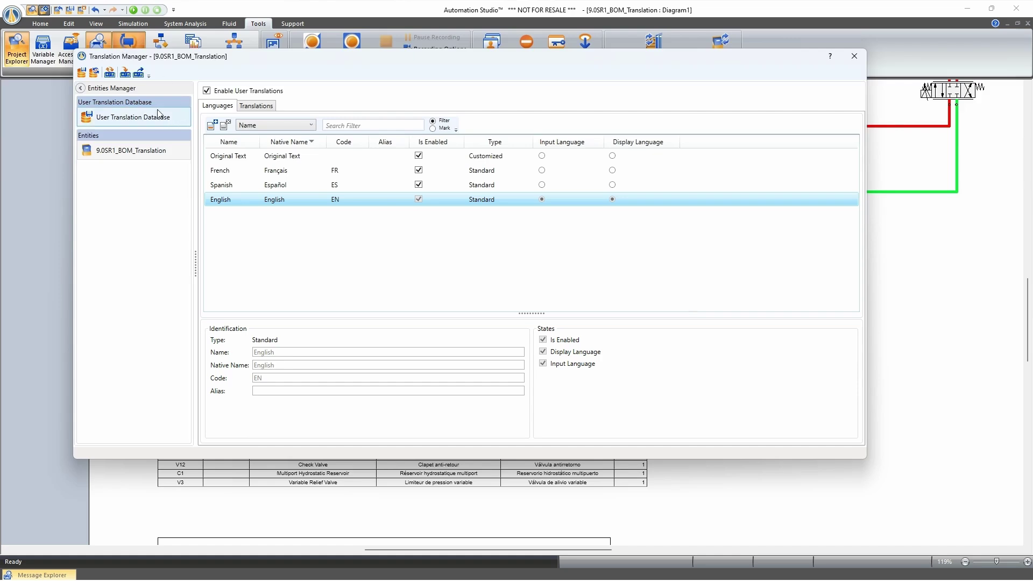
click(109, 73)
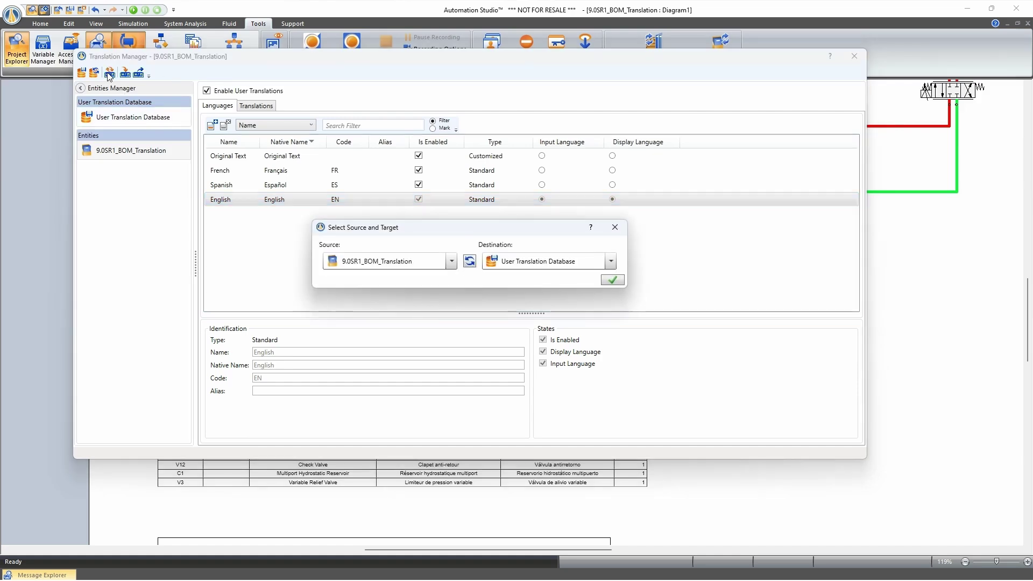
click(470, 261)
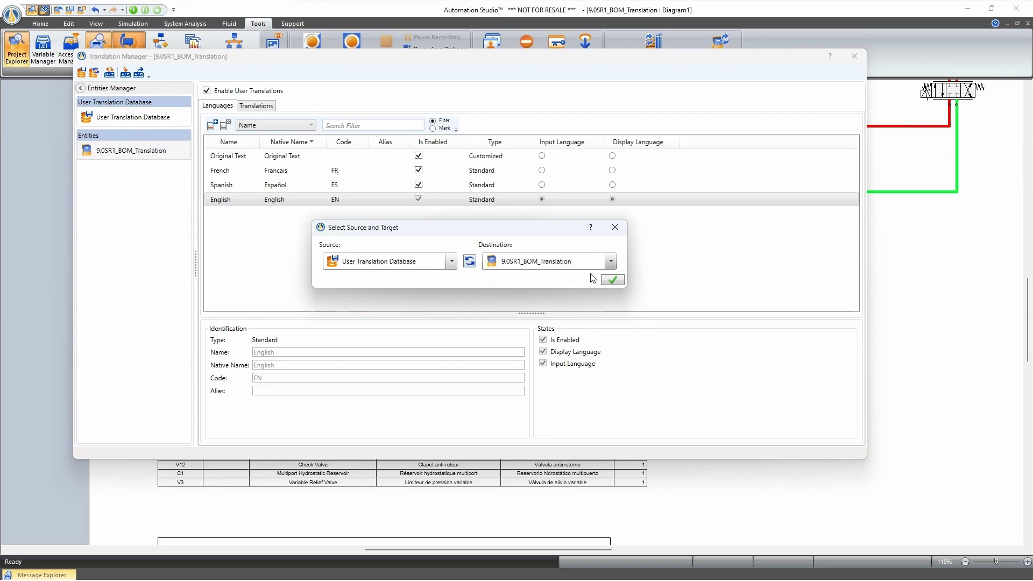
click(613, 280)
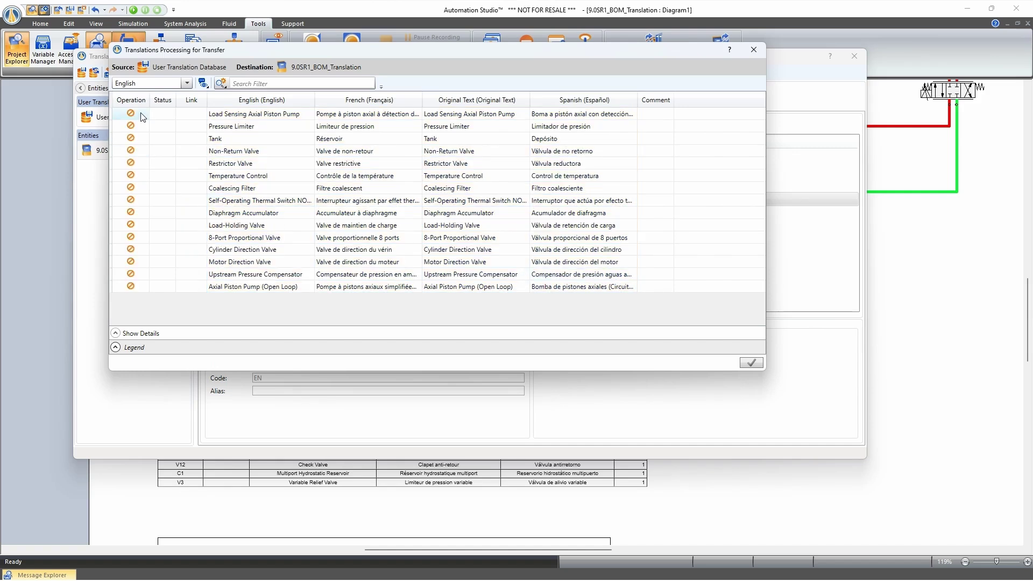
Set the operation of all listed translations to add, and apply the transfer.
drag(148, 118, 147, 299)
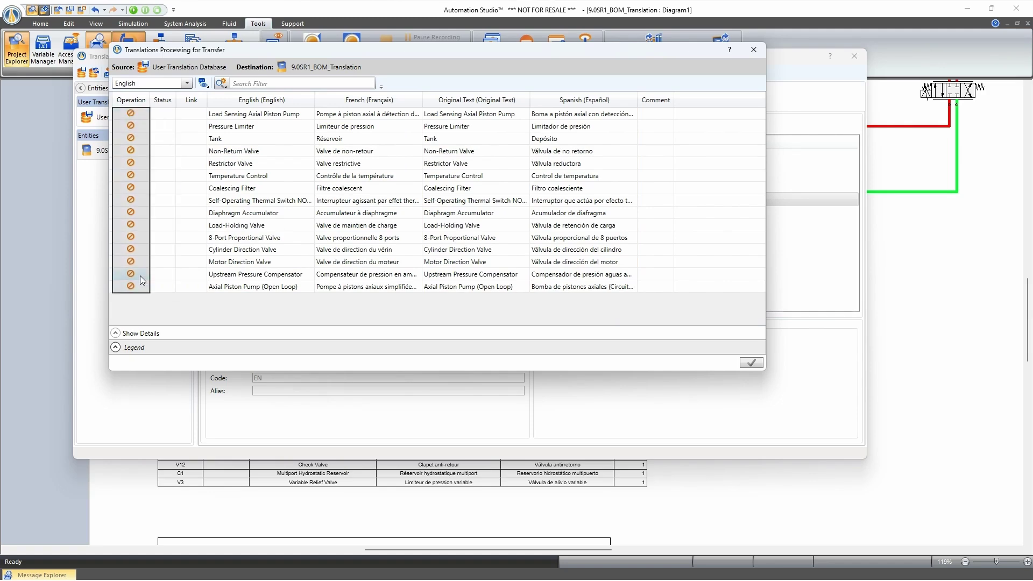
right_click(138, 274)
click(199, 297)
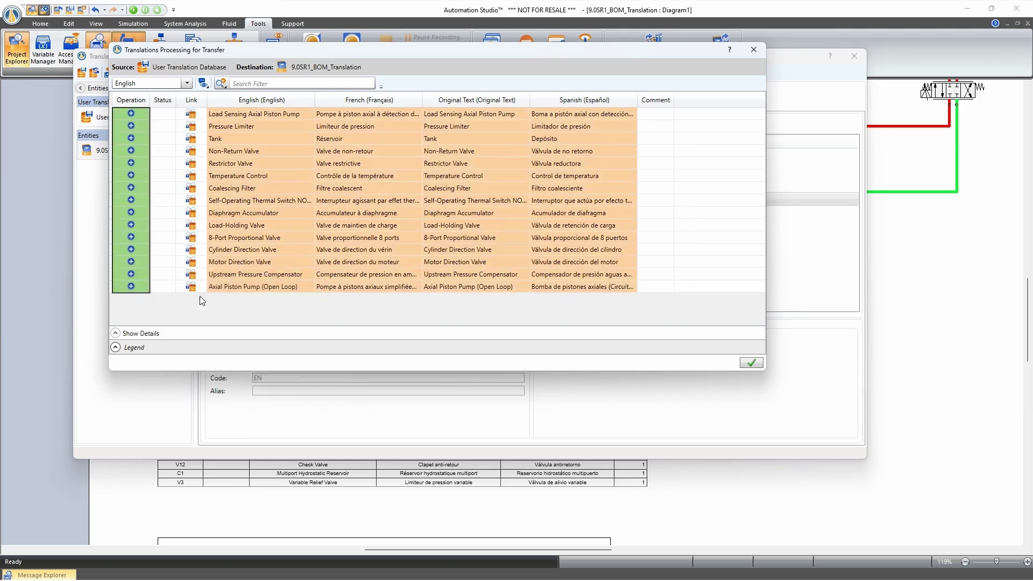
click(751, 362)
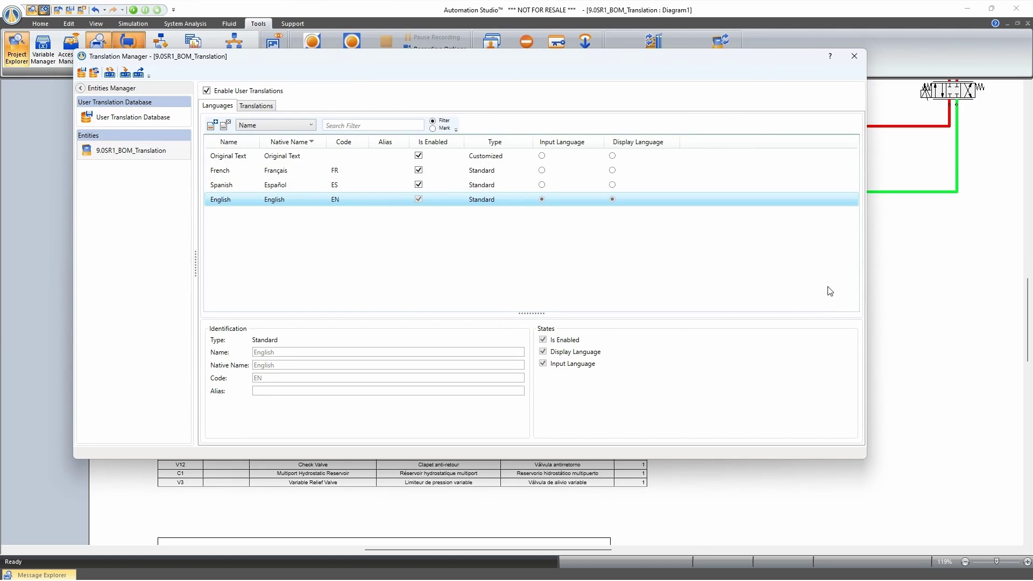
Review the translations list of the 9.0SR1_BOM_Translation project and close the Translation Manager.
click(155, 156)
click(258, 106)
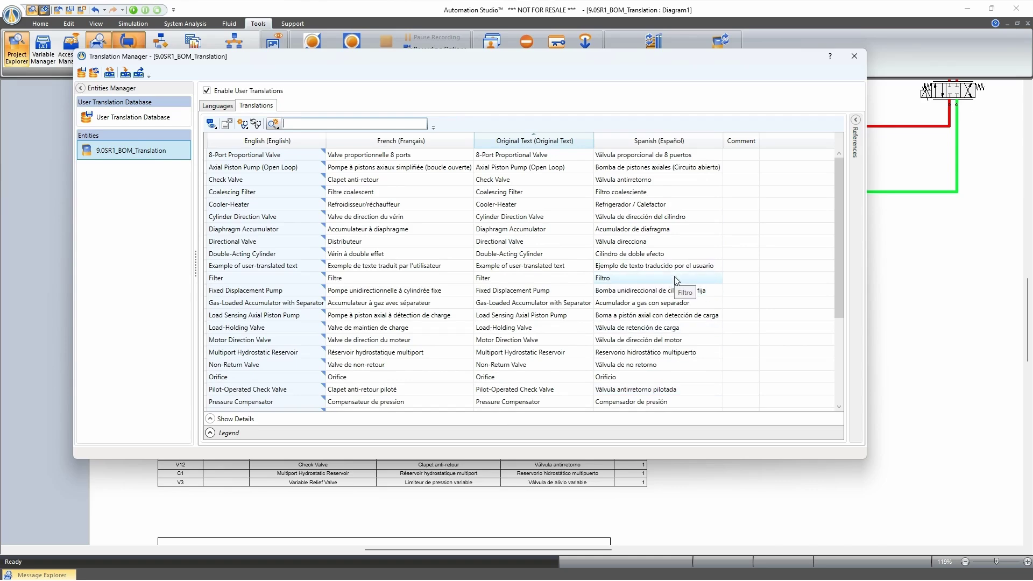
click(854, 57)
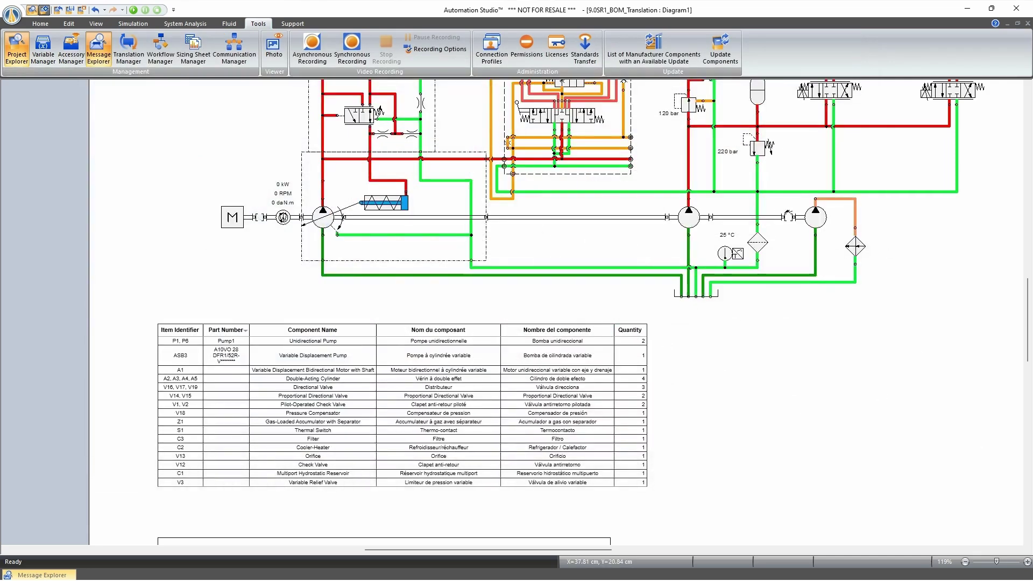
Add a User Translated Property field to the bill of materials, named CatalogueDescription with the alias Catalogue Description.
double_click(472, 327)
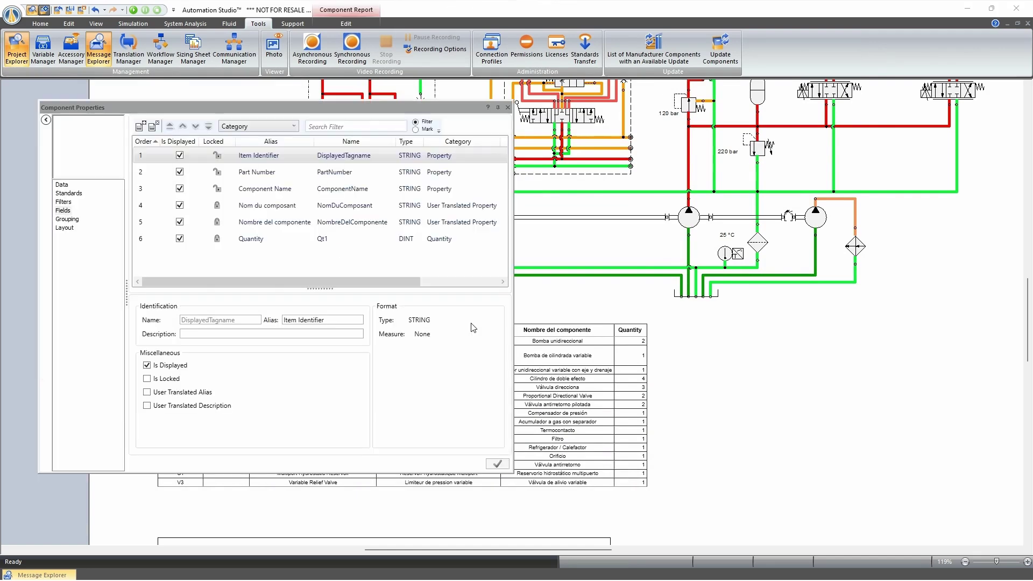
click(63, 211)
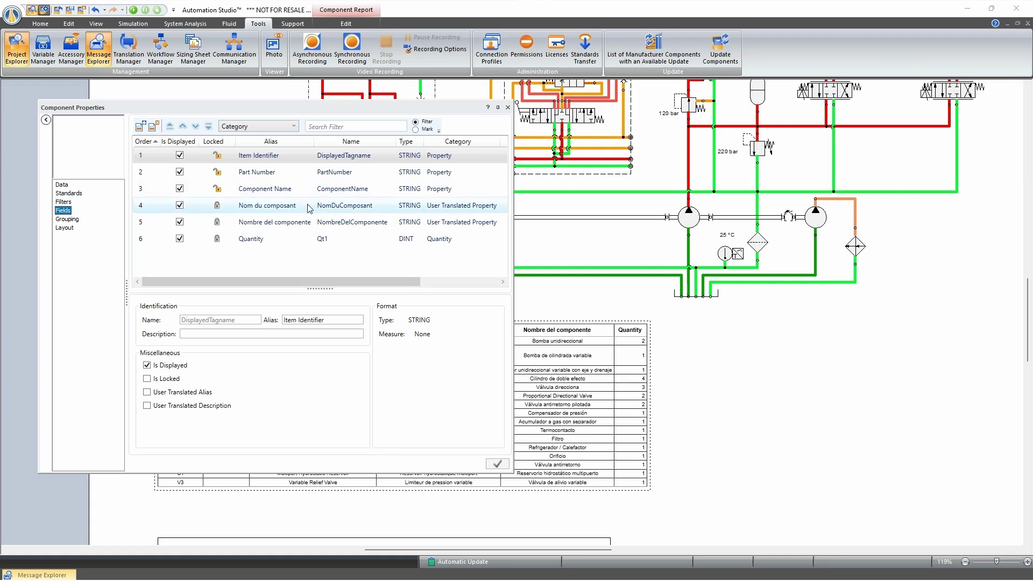
click(140, 126)
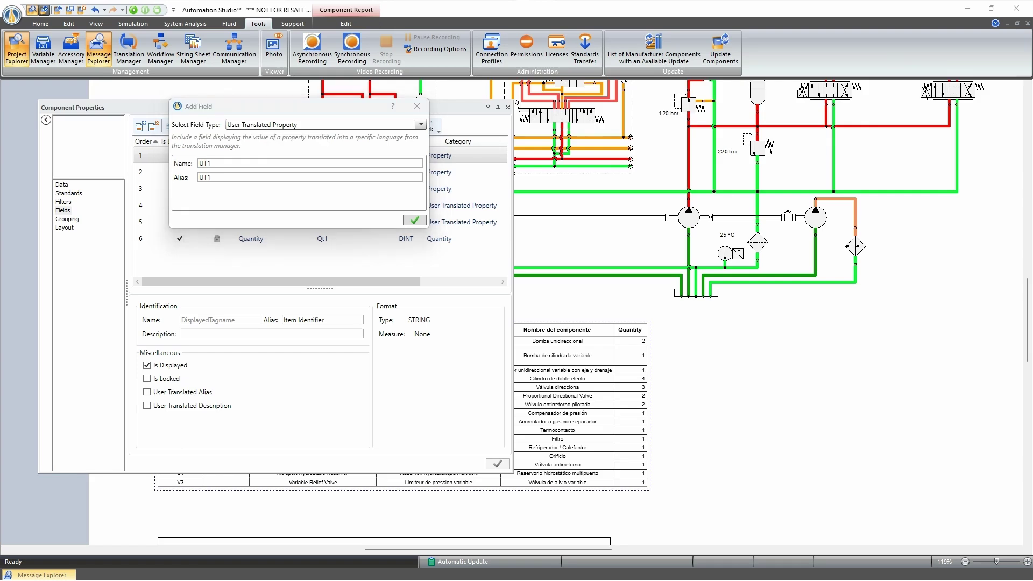
double_click(204, 163)
text(CatalogueDescription)
double_click(226, 178)
text(CatalogueDescription)
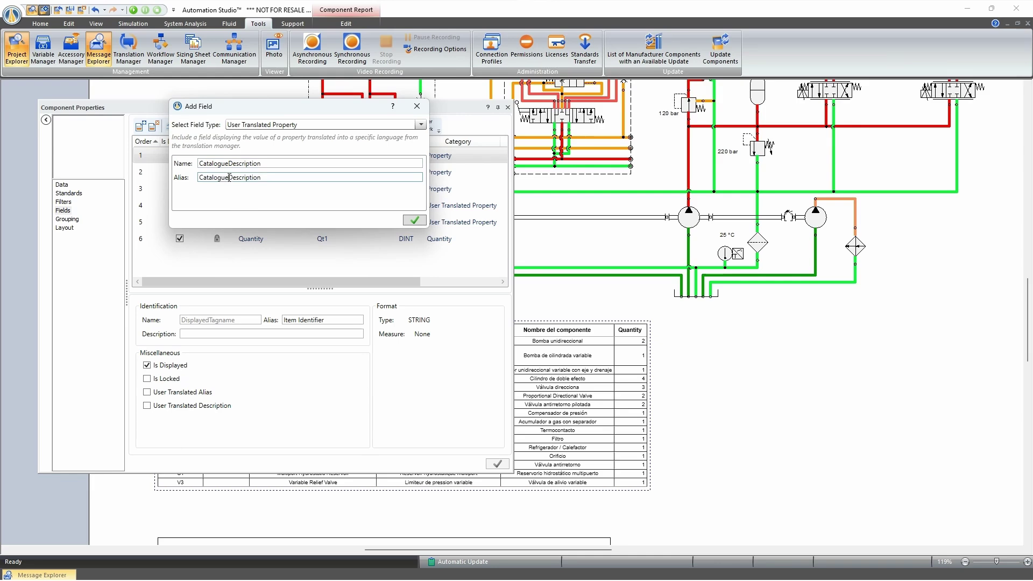
click(420, 221)
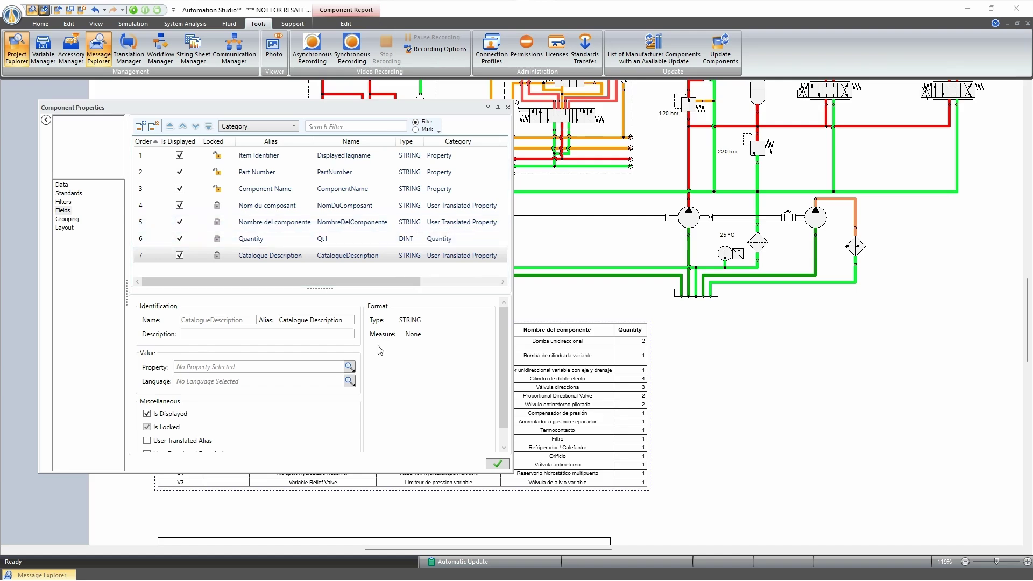
Set the value of the CatalogueDescription field to the Catalogue Description property from the Commercial group.
click(350, 367)
click(224, 31)
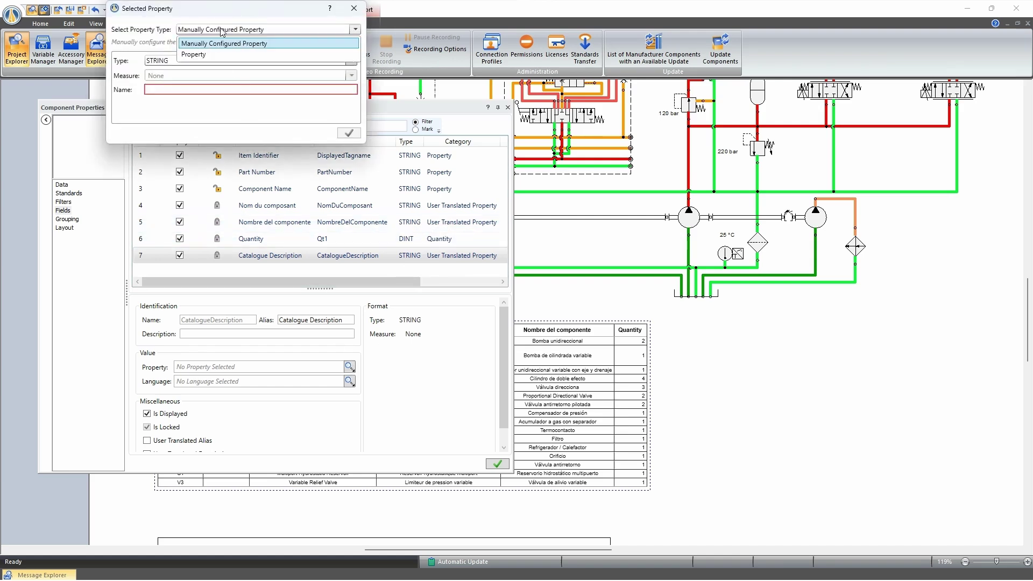
click(213, 54)
click(186, 100)
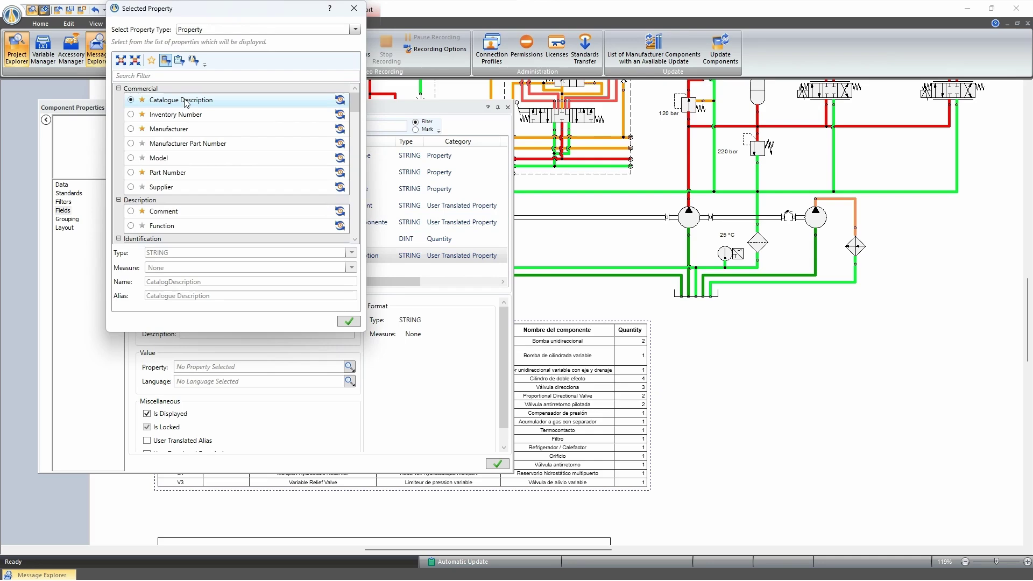
click(354, 322)
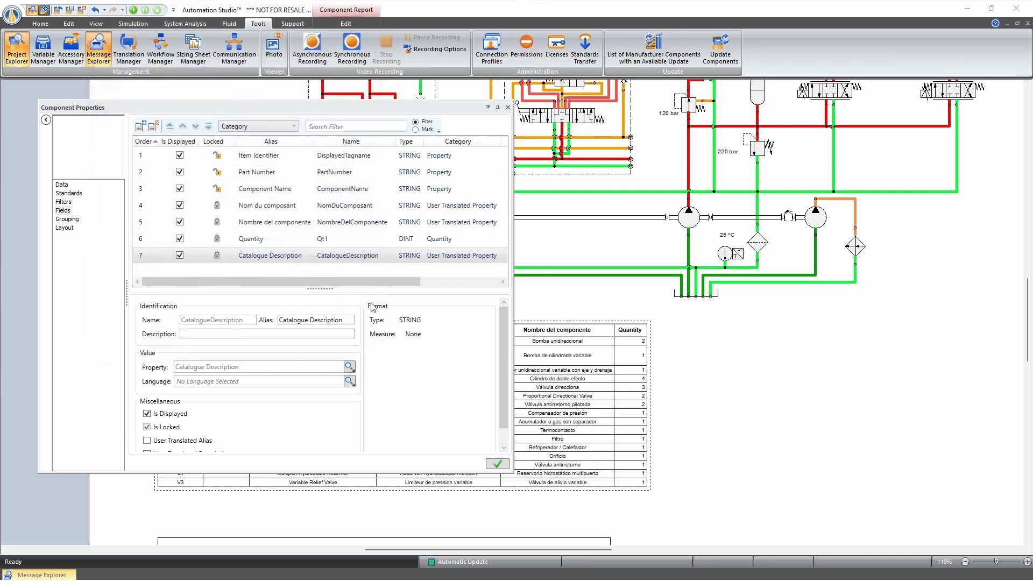
Set the CatalogueDescription field's language to English [EN], and apply it to the report placed just before Quantity.
click(350, 382)
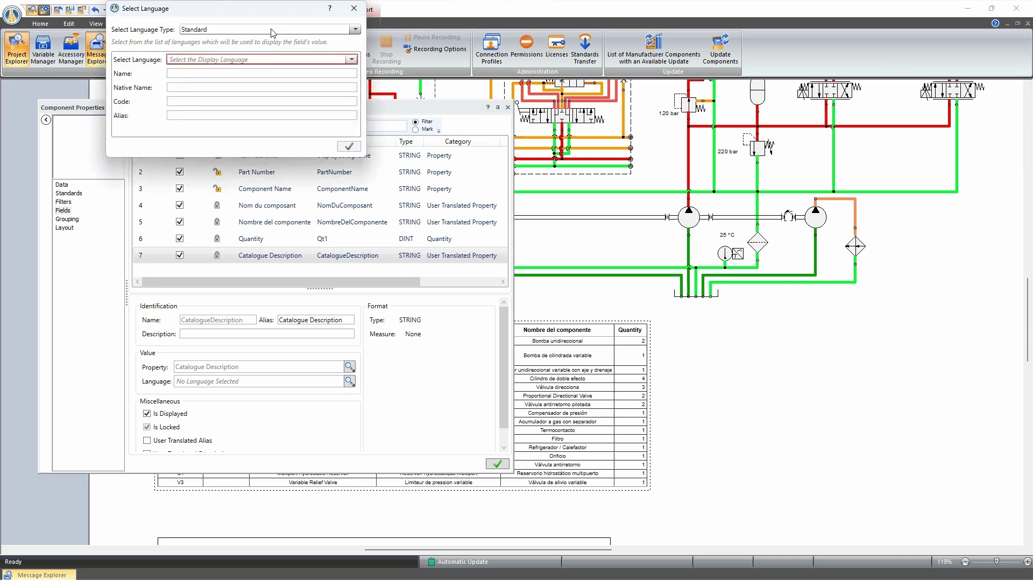
click(350, 59)
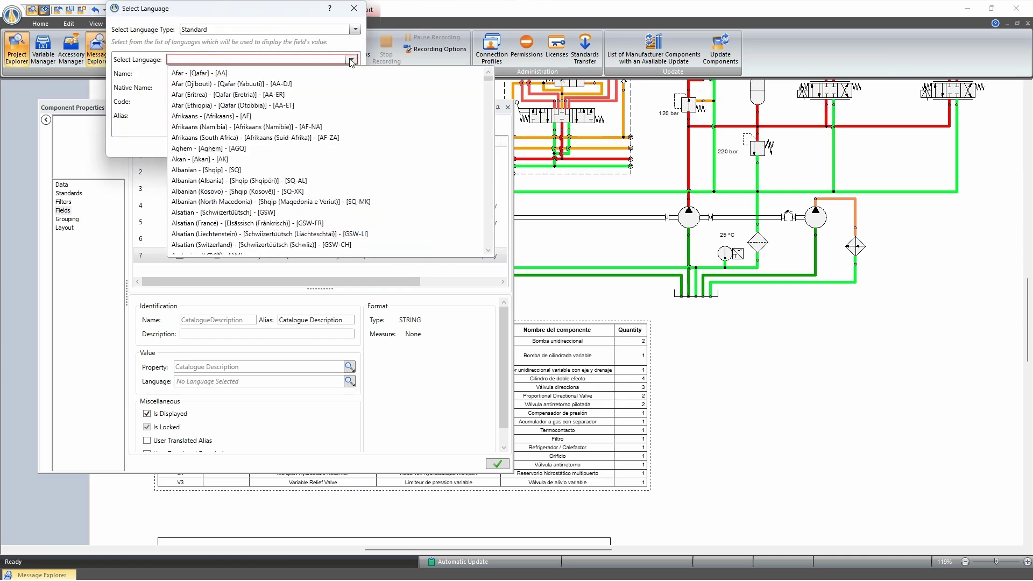
click(249, 244)
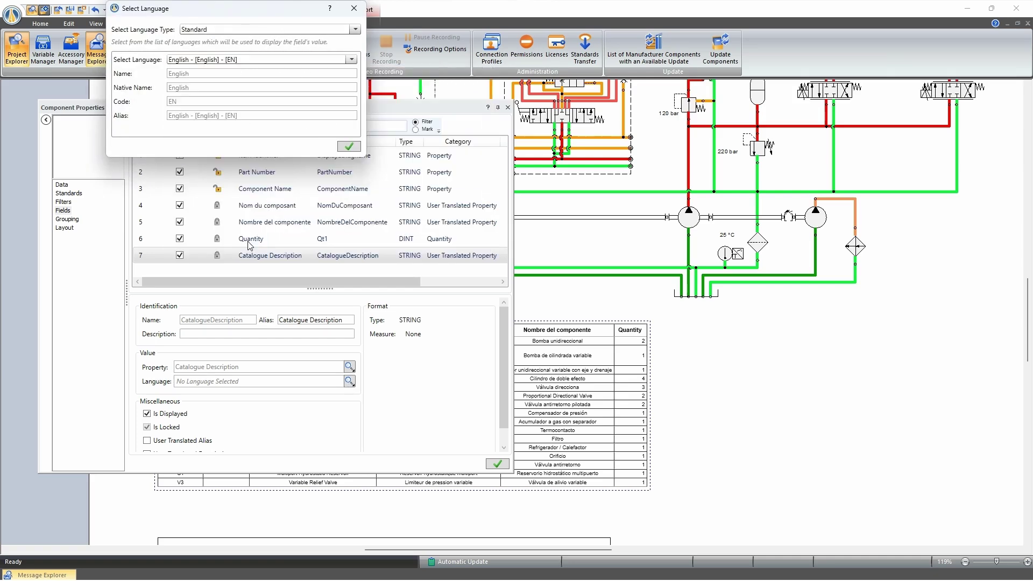
click(349, 146)
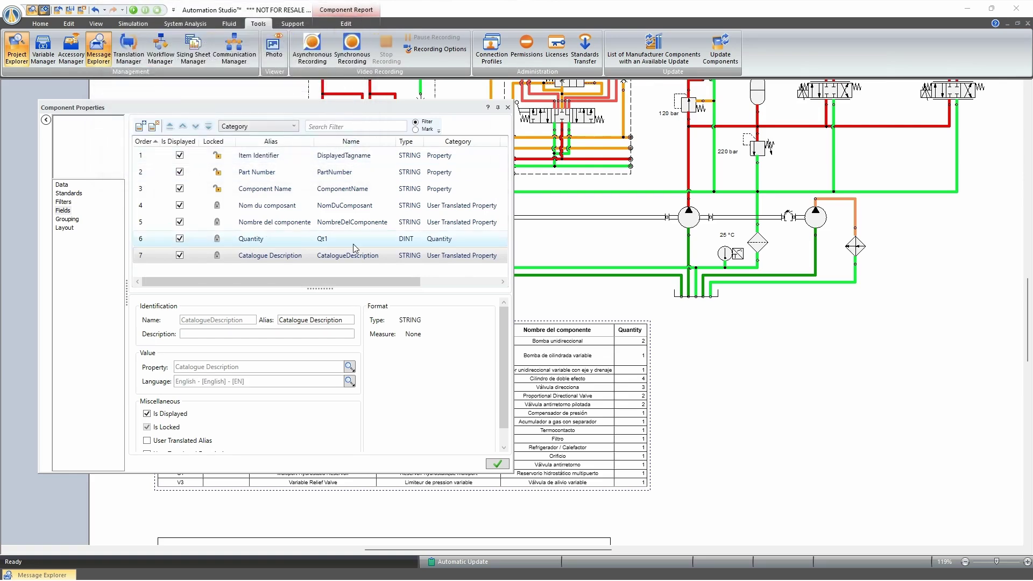
click(182, 126)
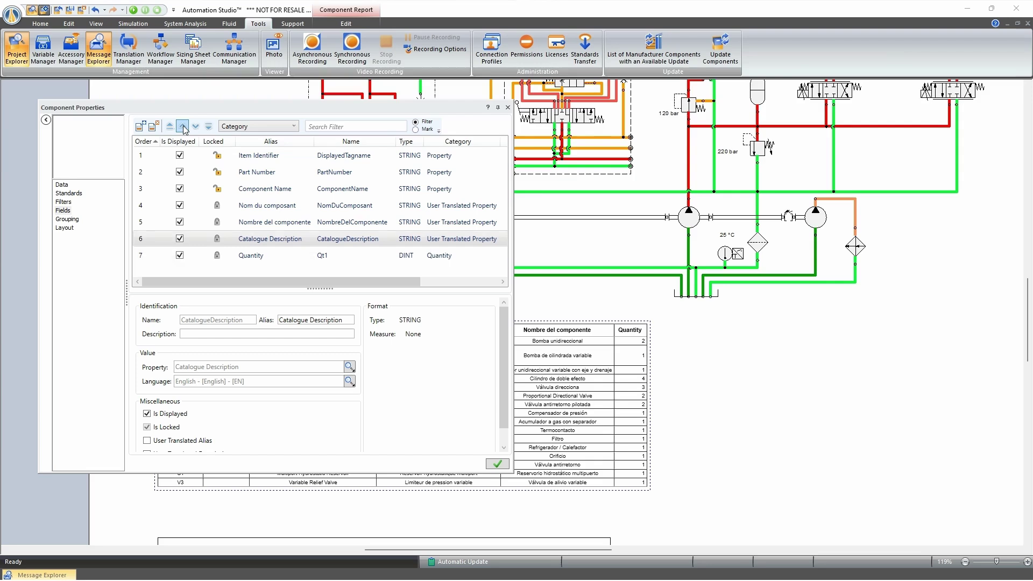
click(499, 464)
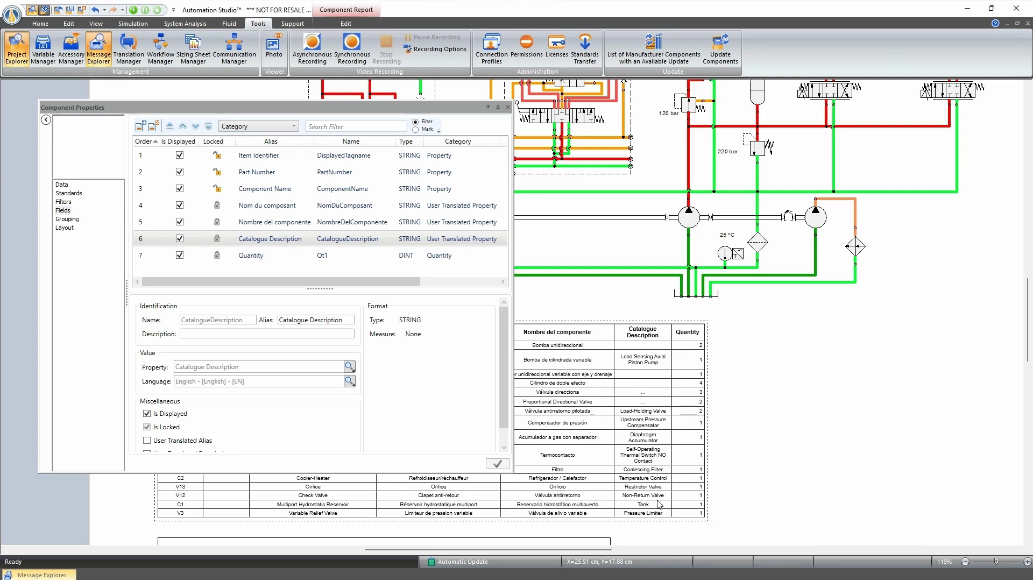
Add a second User Translated Property field to the report, named DescriptionCatalogue with the alias Description Catalogue.
click(141, 127)
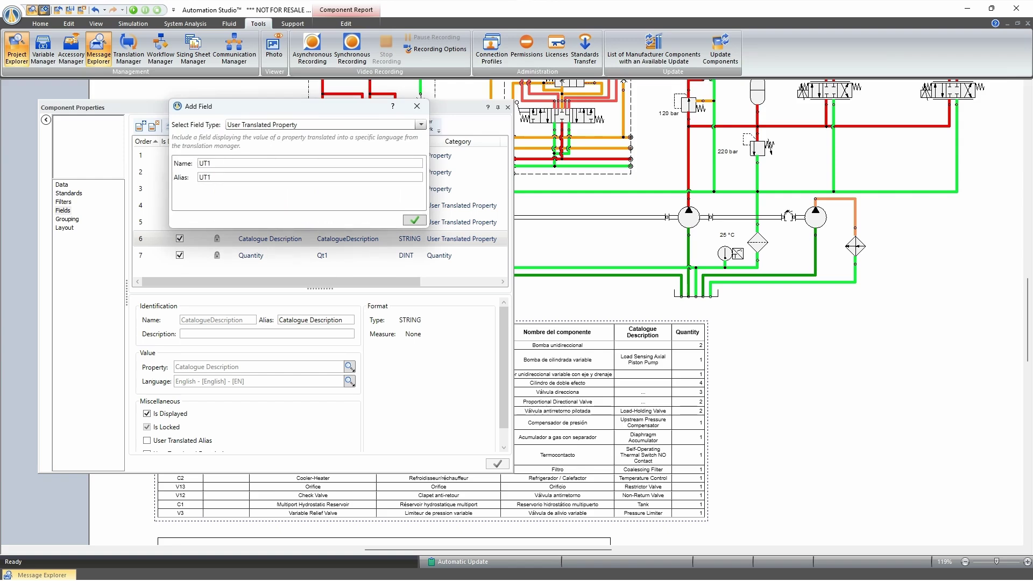
click(245, 163)
double_click(245, 163)
text(DescriptionCatalogue)
click(226, 177)
double_click(225, 178)
text(DescriptionCatalogue)
click(231, 178)
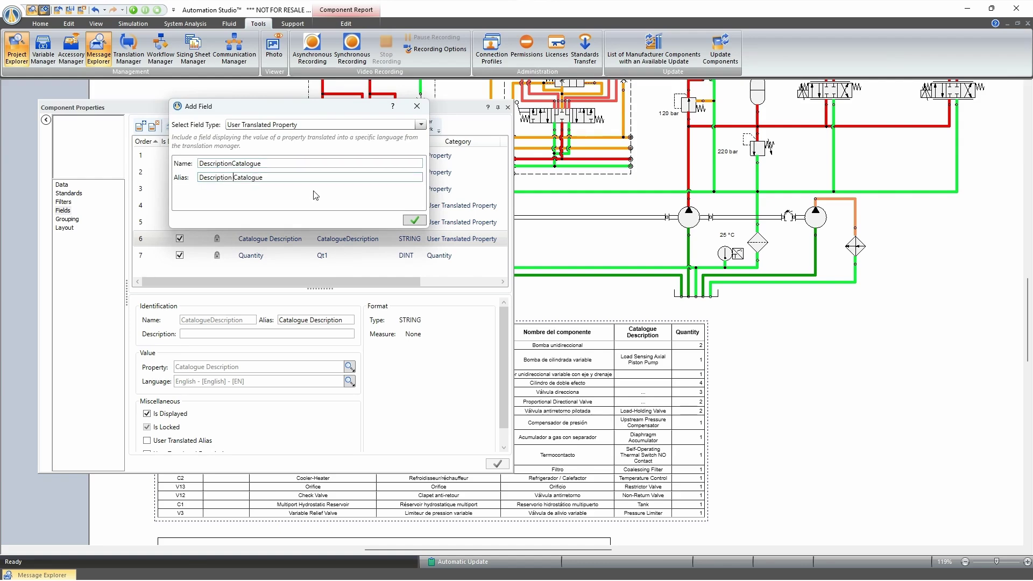
click(413, 220)
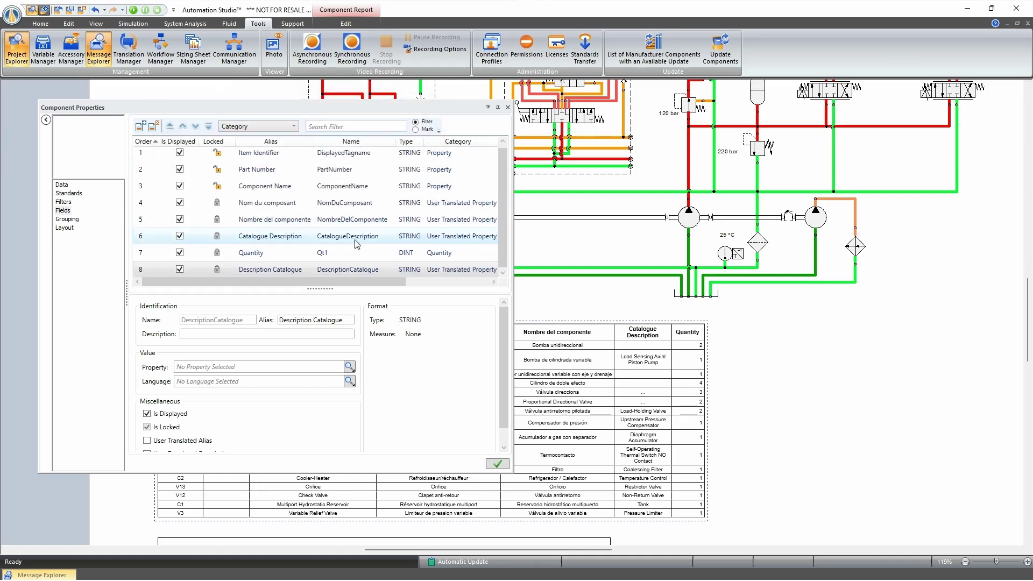
Link the DescriptionCatalogue field to the commercial property Catalogue Description.
click(350, 367)
click(328, 29)
click(294, 55)
click(179, 100)
click(349, 321)
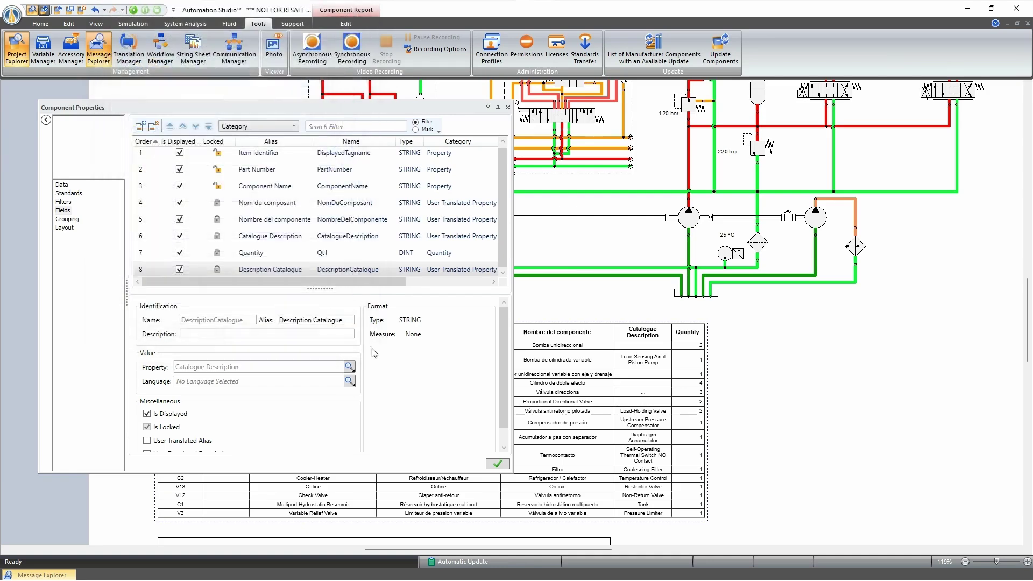
Set the DescriptionCatalogue field's language to French [FR] and move the field up one place, before Quantity.
click(349, 381)
click(253, 60)
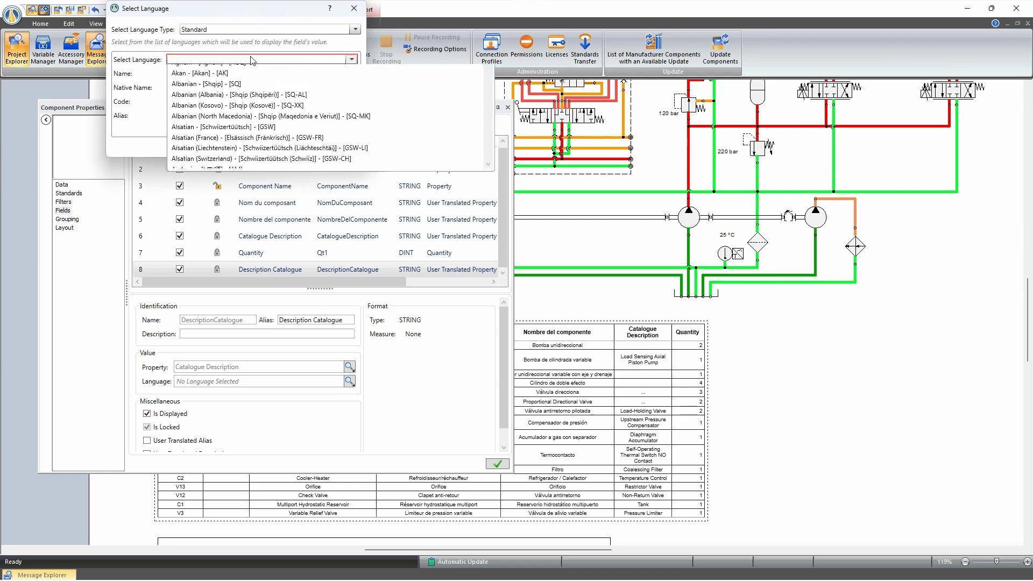
scroll(221, 239, down, 20)
click(221, 244)
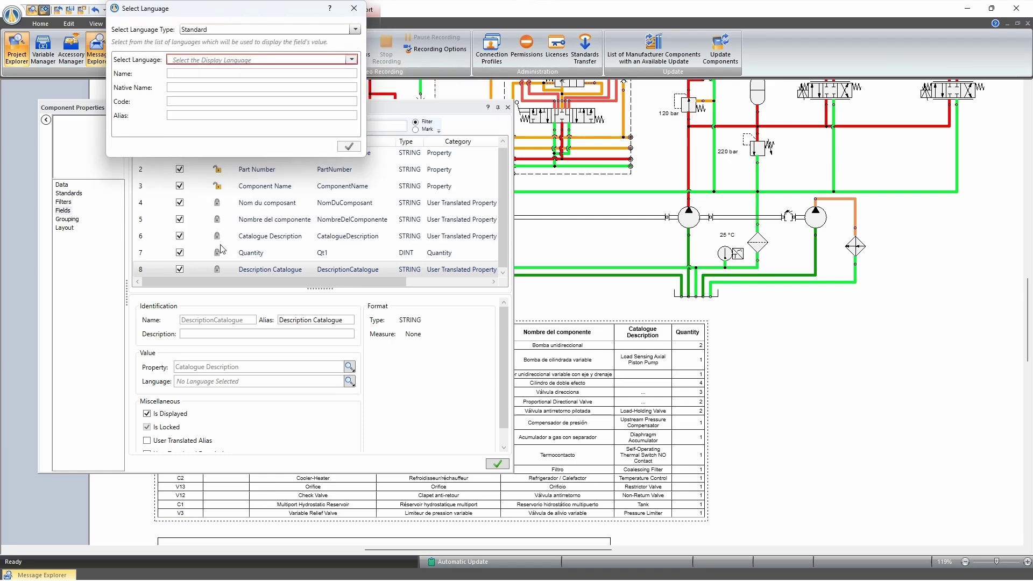
click(347, 146)
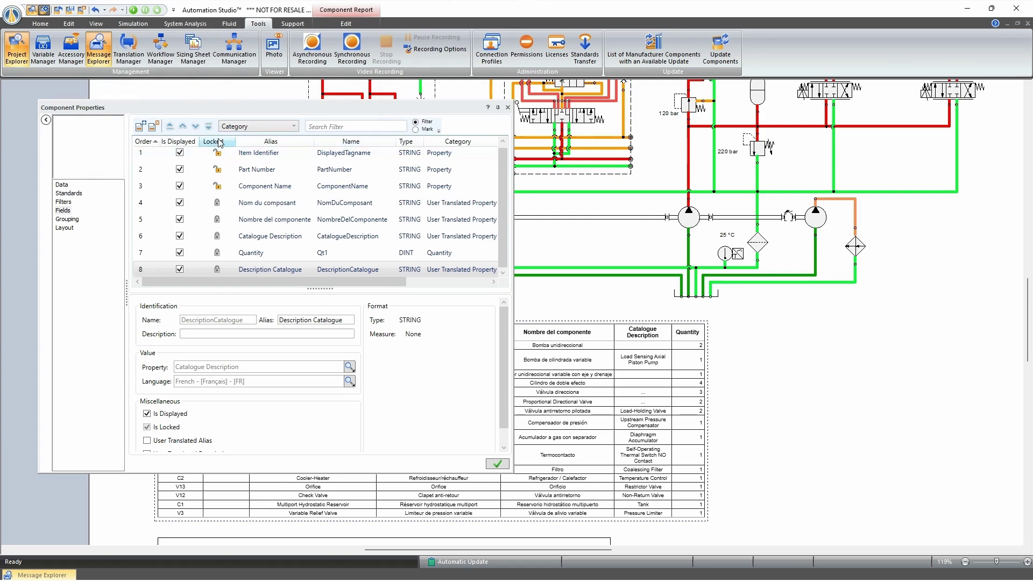
click(183, 127)
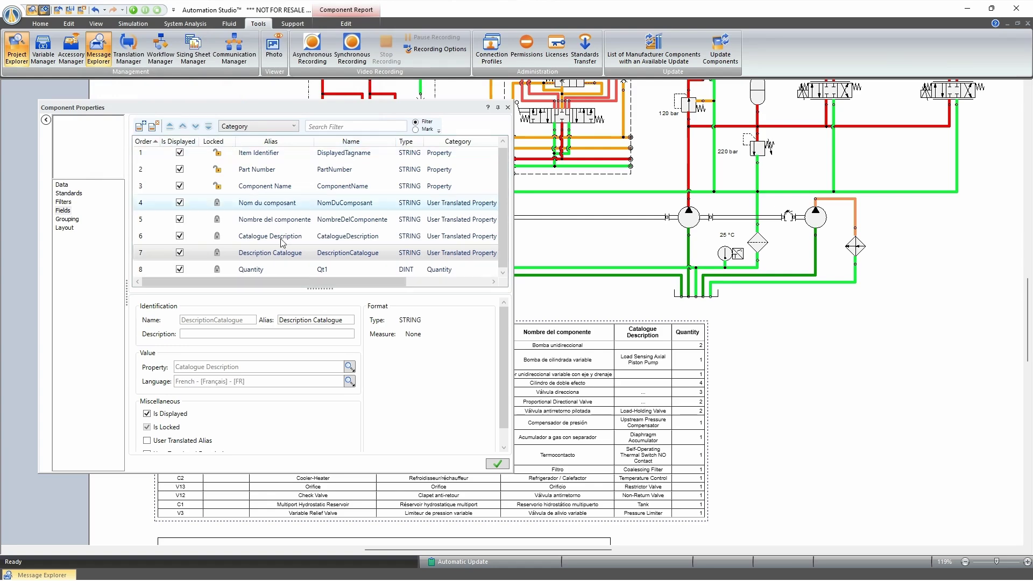
Add a third User Translated Property field, named DescripcionCatalogo with the alias Descripción catálogo.
click(140, 126)
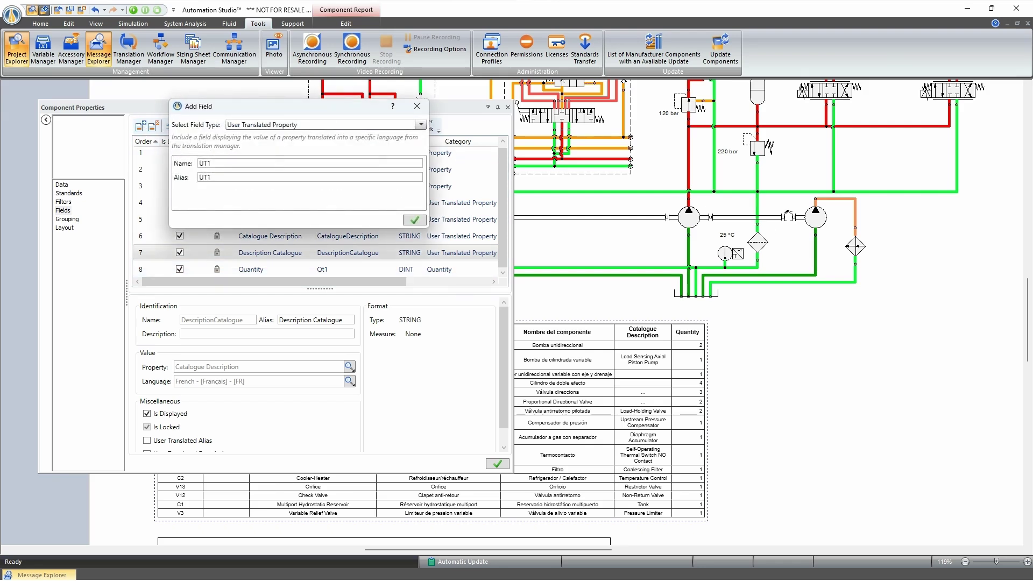
double_click(248, 166)
text(DescripcionCatalogo)
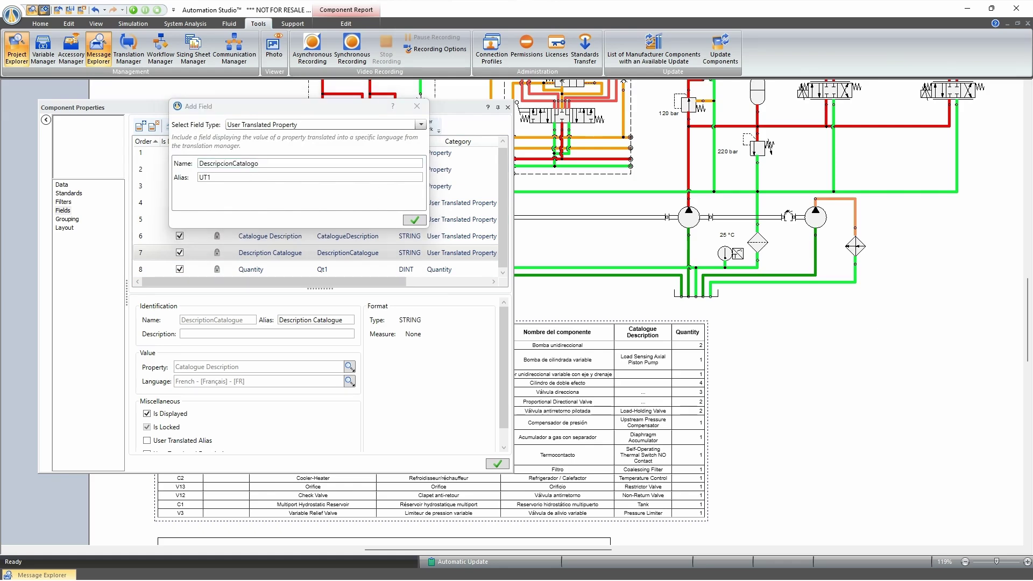
double_click(242, 179)
text(Descripción catálogo)
click(415, 220)
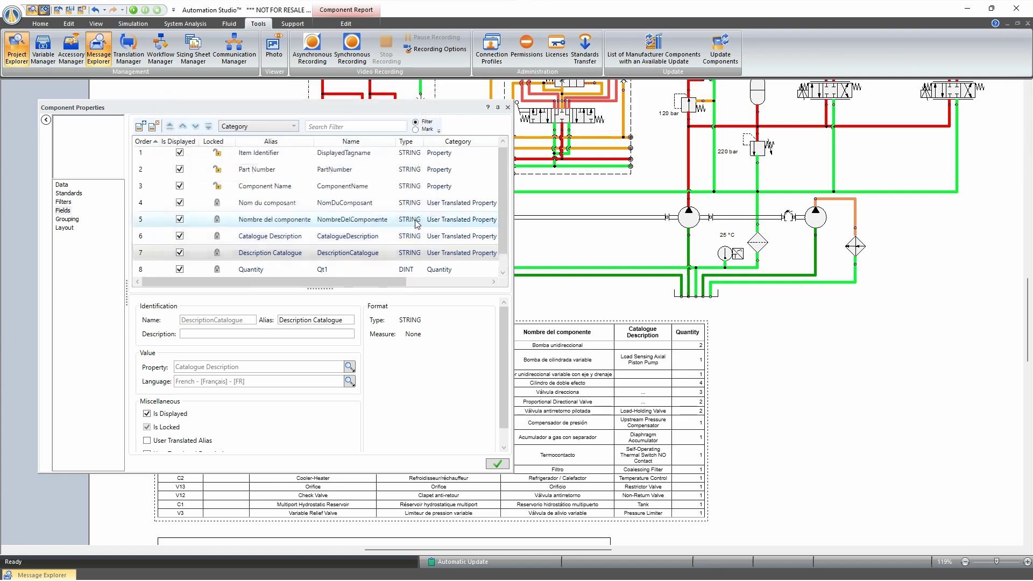
Choose the commercial property Catalogue Description as the value of the DescripcionCatalogo field.
click(350, 367)
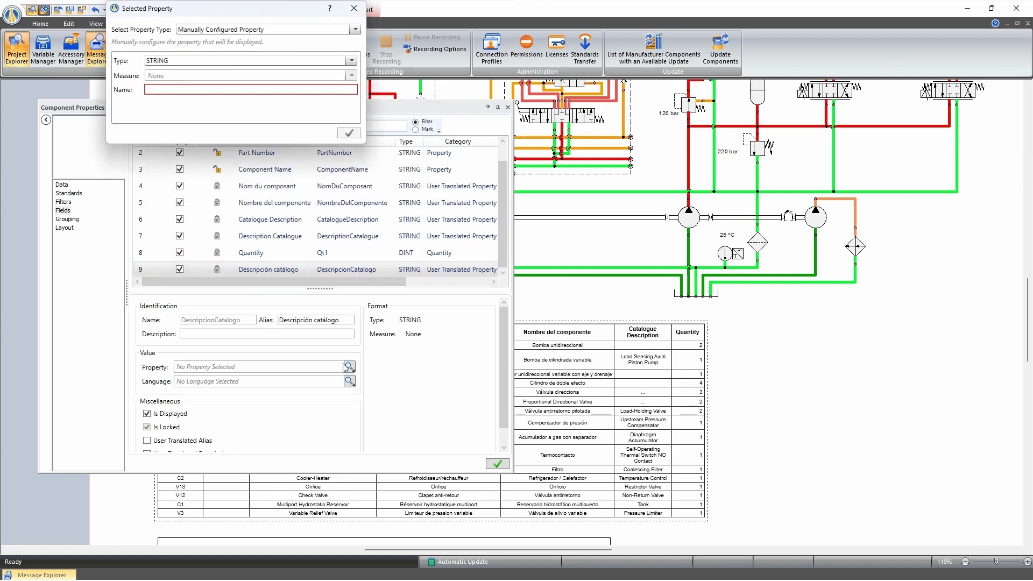
click(289, 31)
click(287, 58)
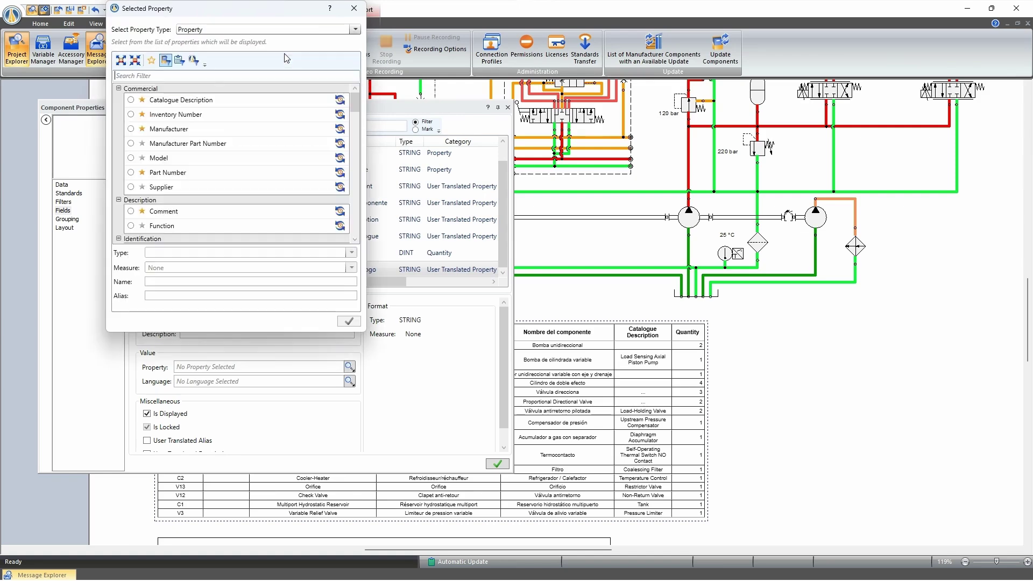
click(183, 100)
click(349, 321)
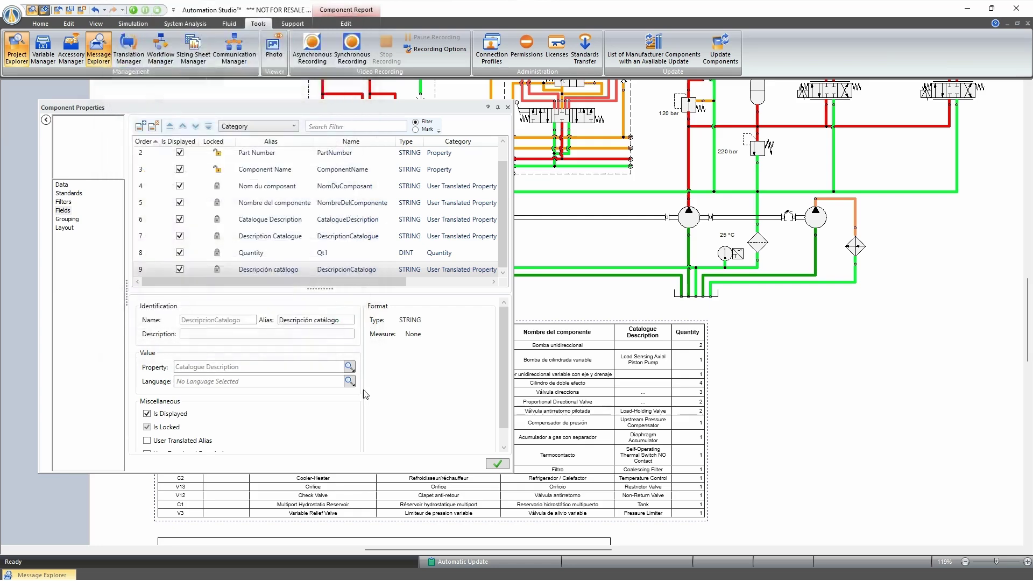
Set the display language of the DescripcionCatalogo field to the standard language Spanish [ES].
click(350, 381)
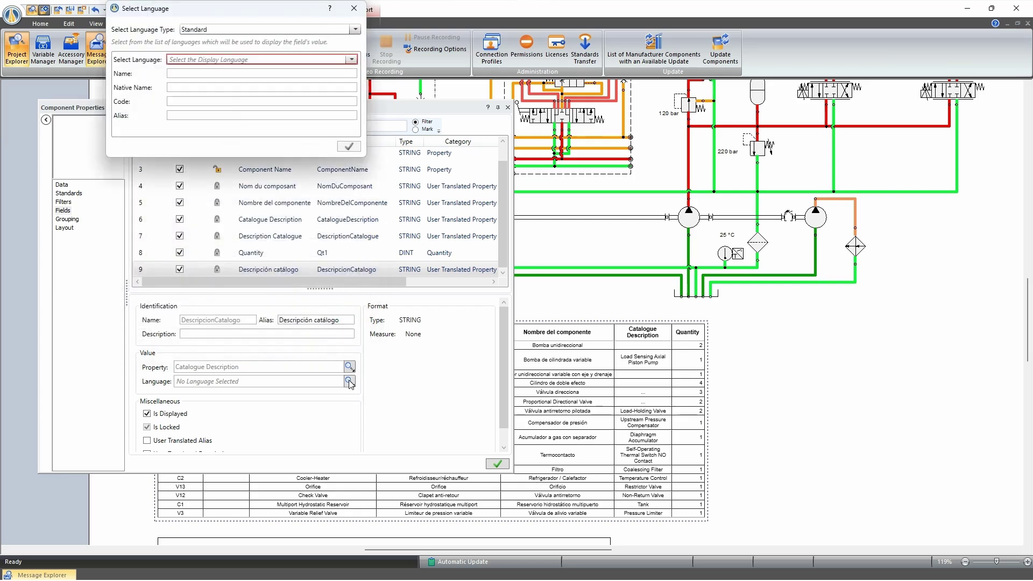
click(240, 34)
click(241, 43)
click(231, 61)
key(s)
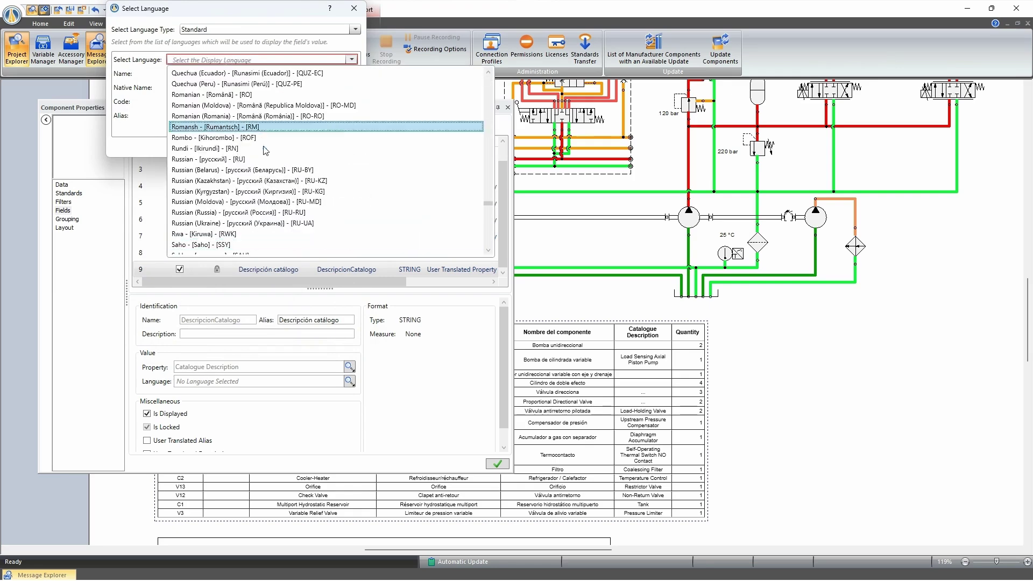
scroll(263, 144, down, 5)
key(p)
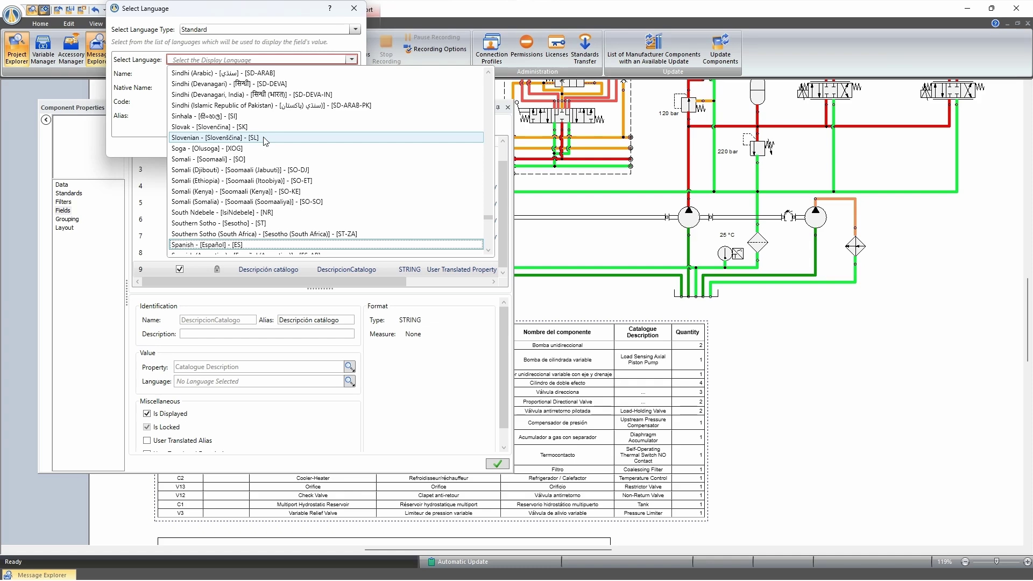
click(287, 245)
click(350, 148)
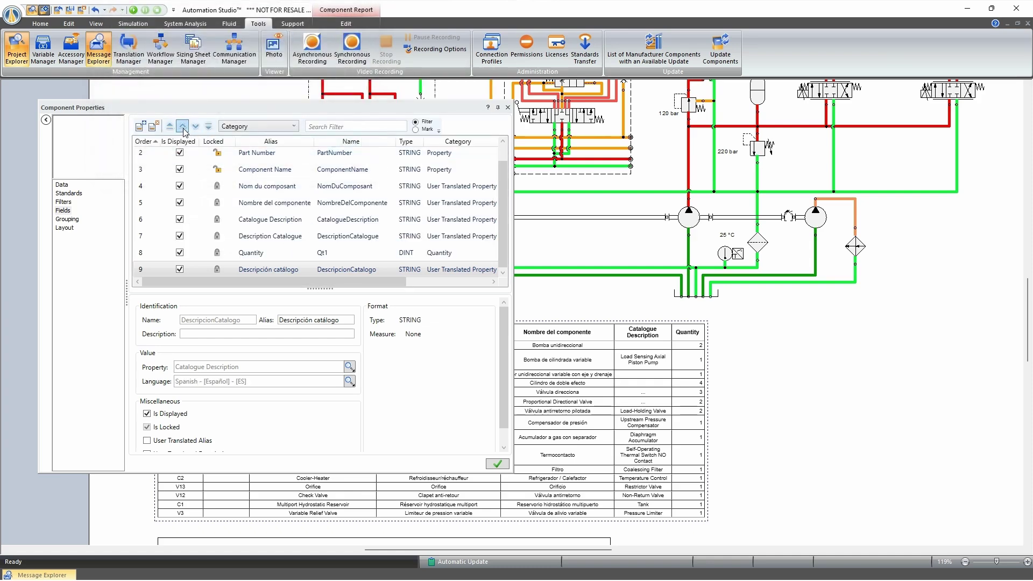
Move the Descripción catálogo field before Quantity, then apply the changes to the bill of materials and close its properties.
click(183, 127)
click(497, 463)
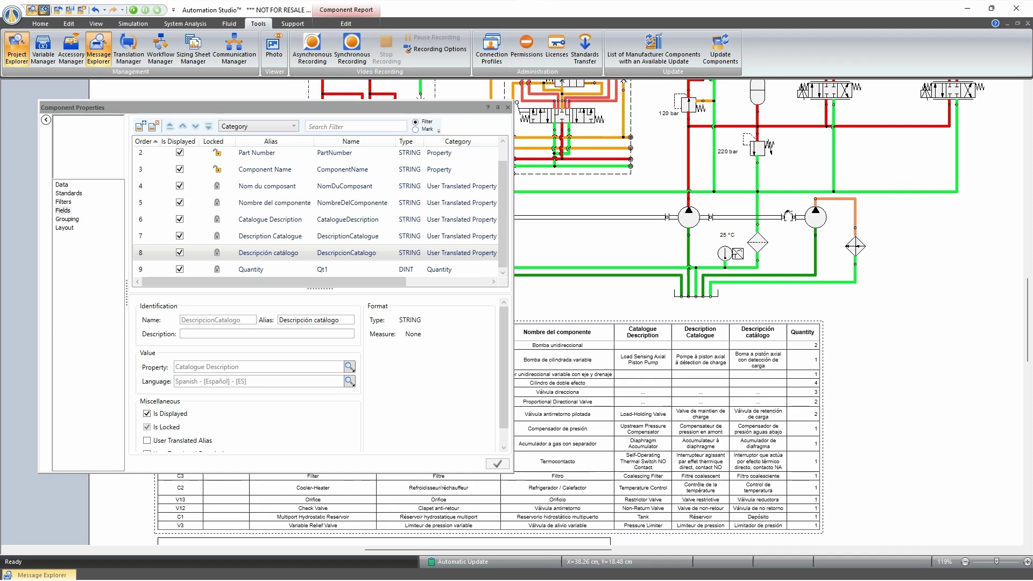
click(508, 107)
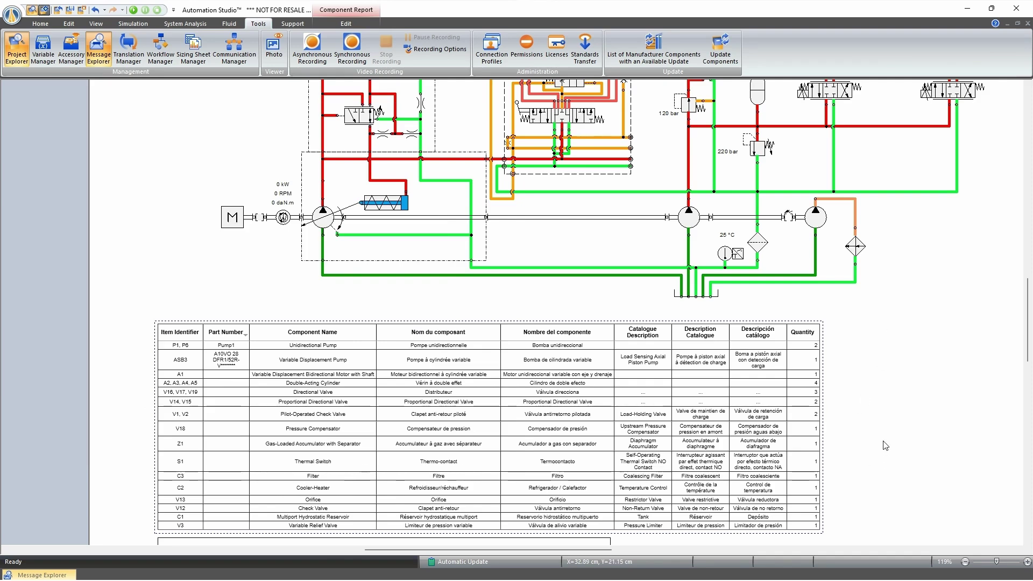
scroll(735, 471, up, 4)
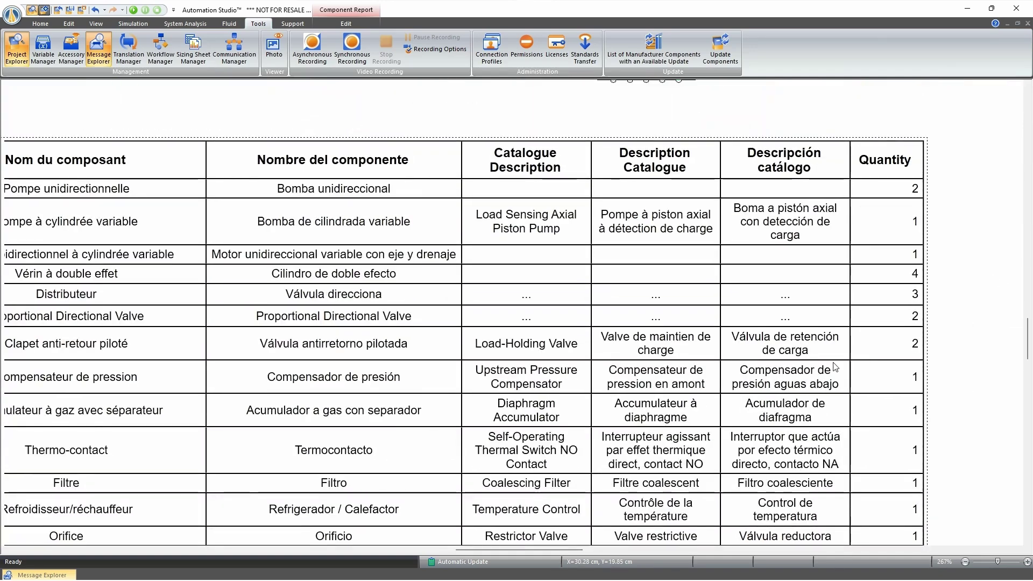
Review the remaining translated rows of the bill of materials, and show the entire page.
scroll(780, 379, down, 2)
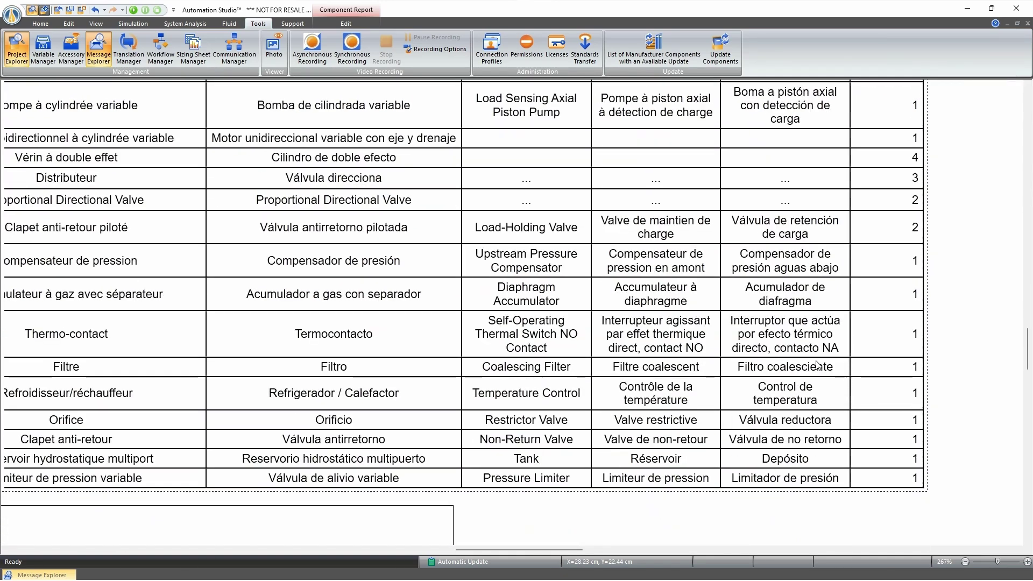
right_click(981, 367)
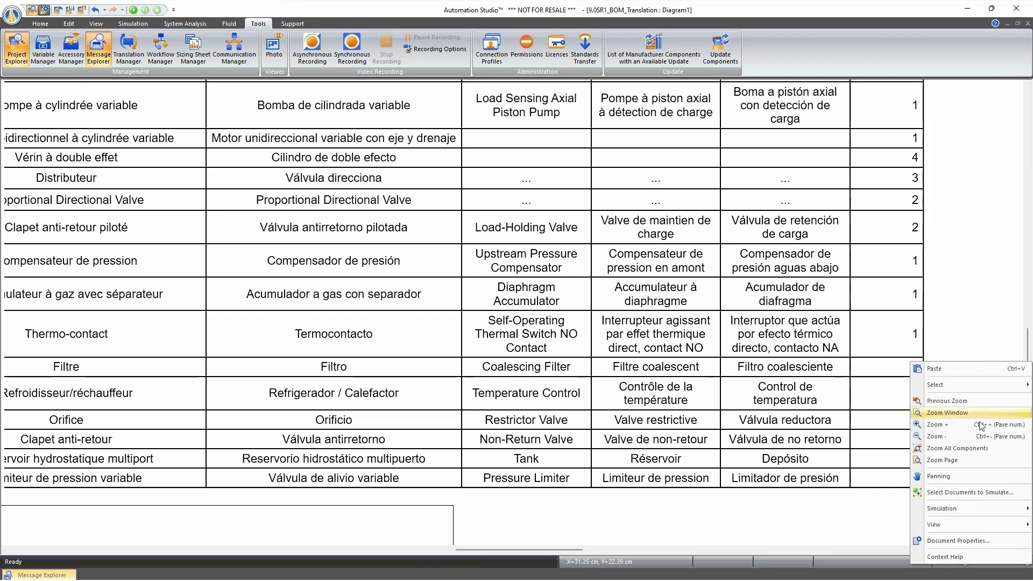
click(967, 458)
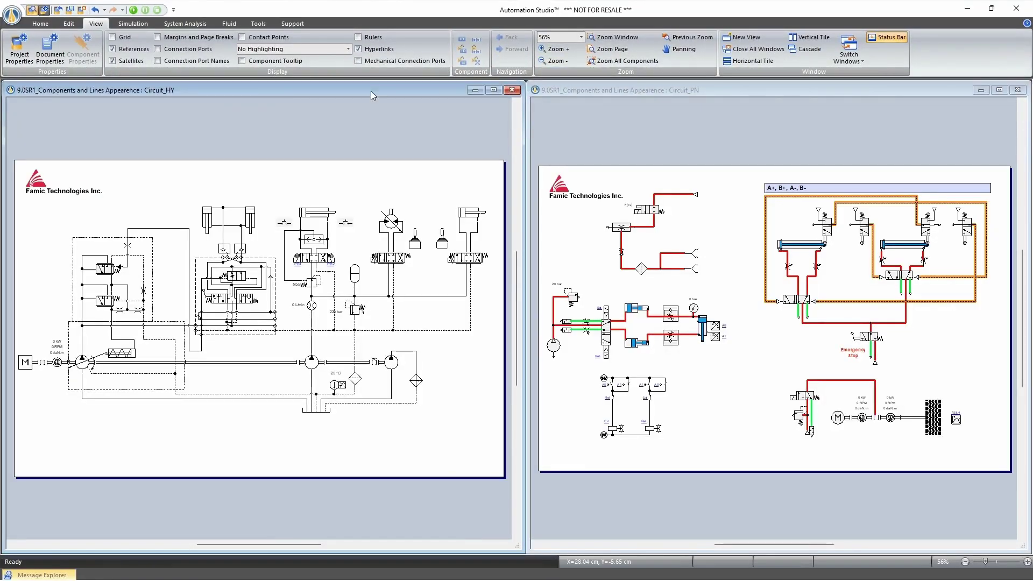
Maximize the Circuit_HY document, fit its page to the view and set line highlighting to Crossview Highlighting.
double_click(372, 85)
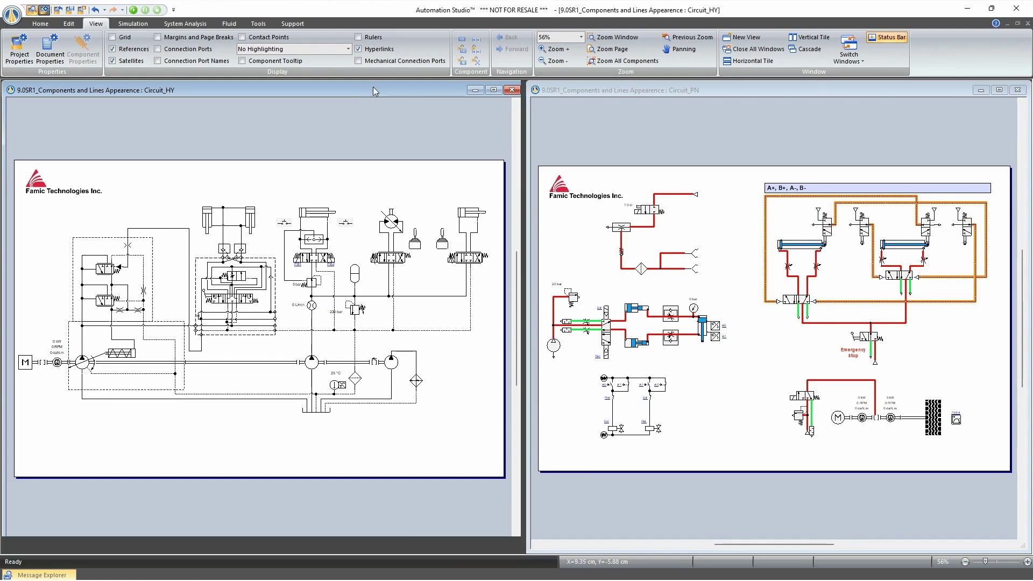
right_click(376, 117)
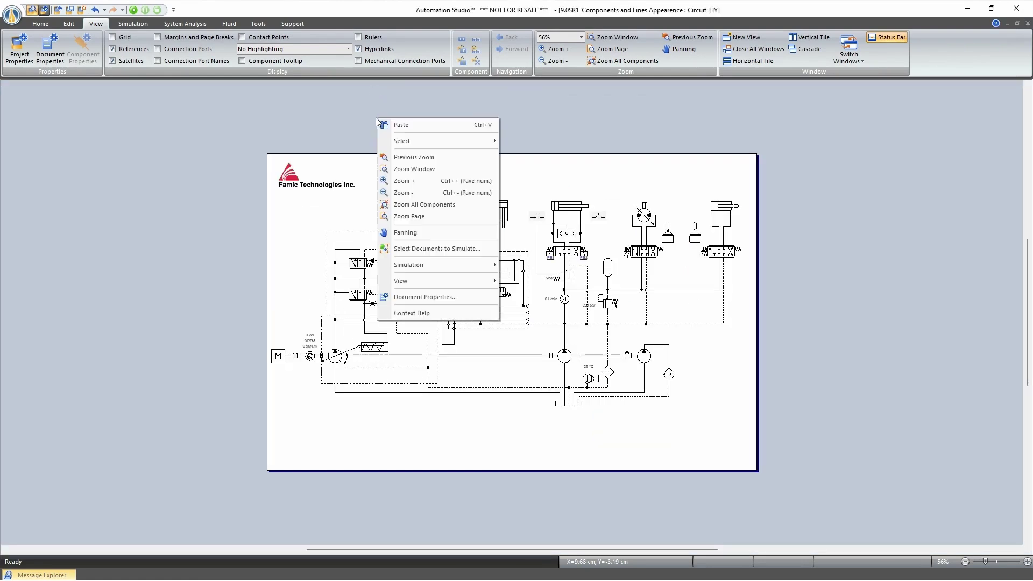
click(409, 218)
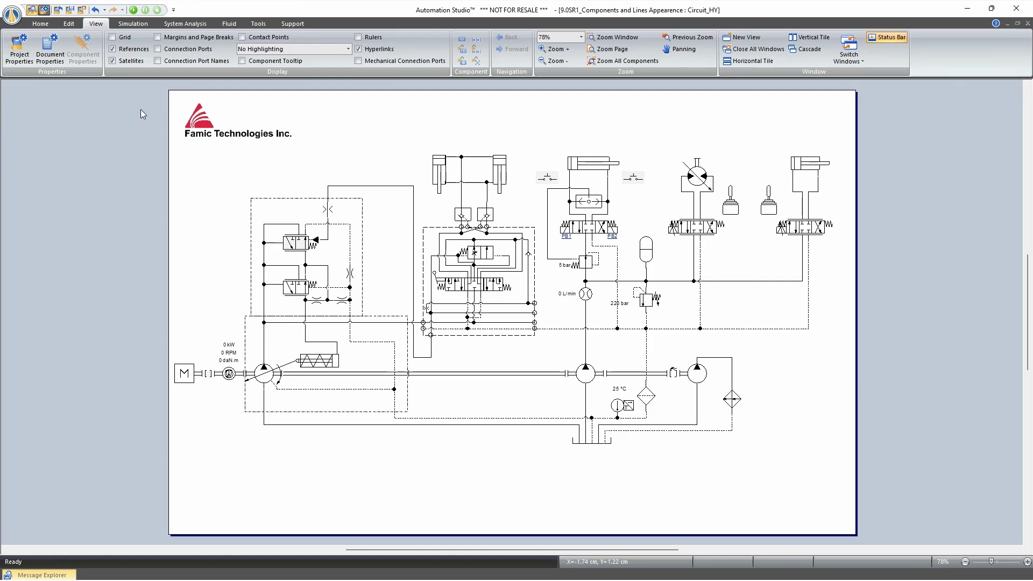
click(253, 48)
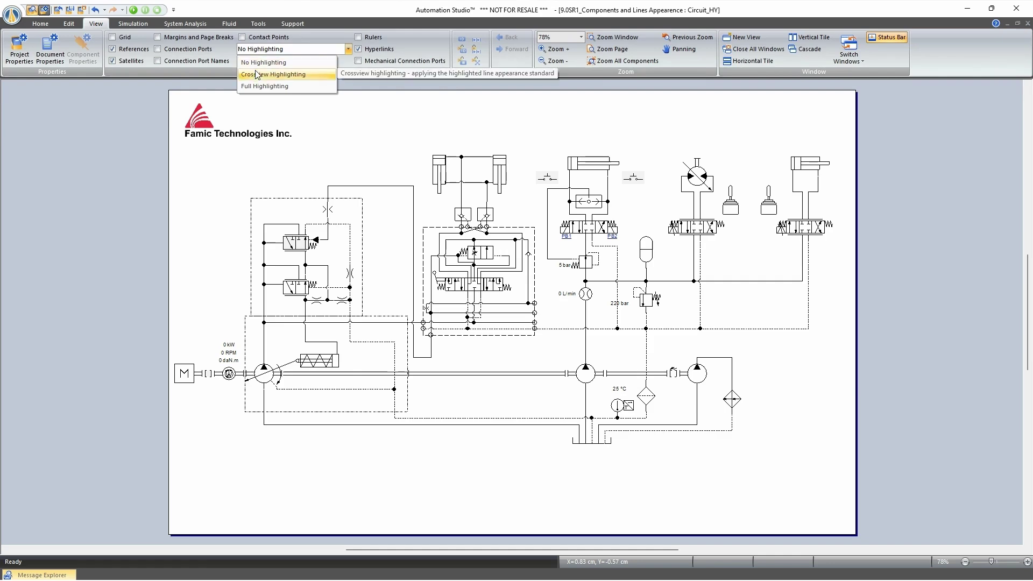
click(255, 72)
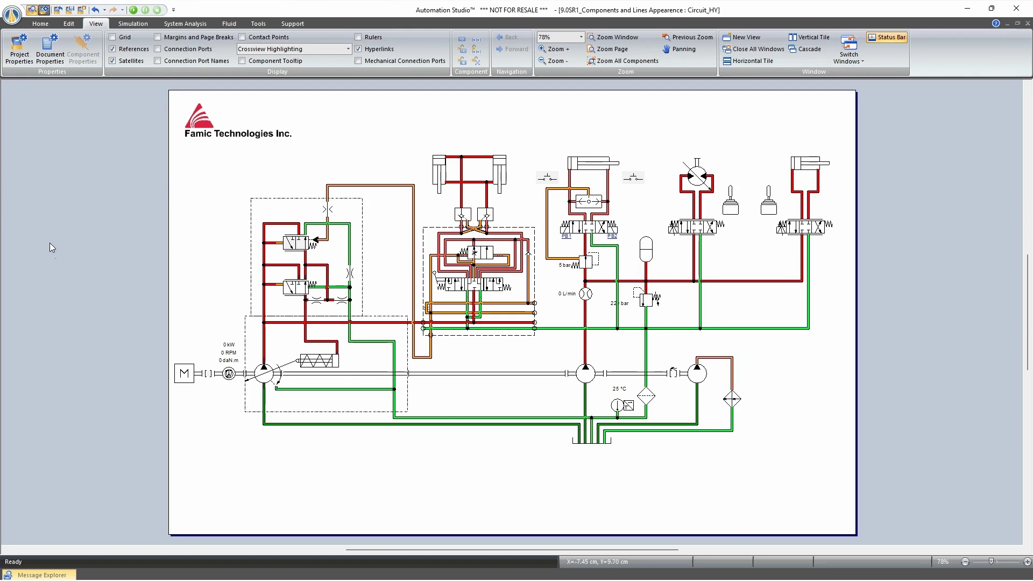
Enable Highlight Components in the Circuit_HY document properties, apply the change and close the properties.
click(51, 58)
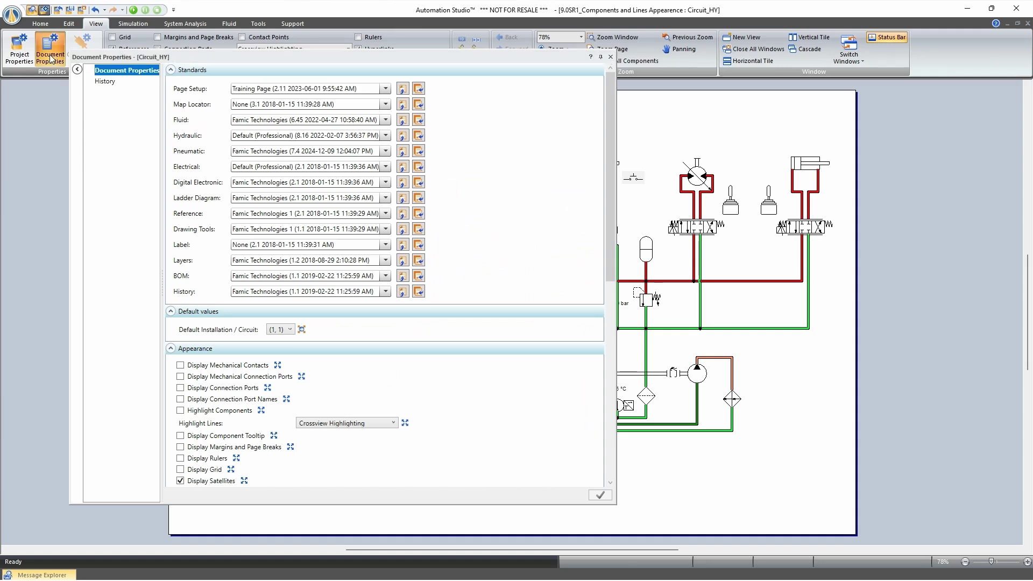
click(181, 410)
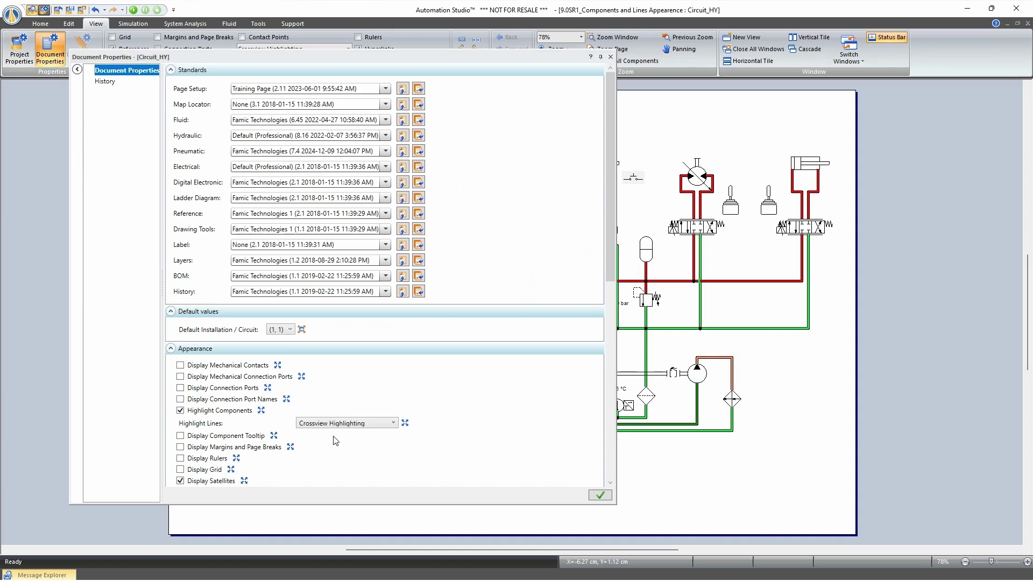
click(599, 494)
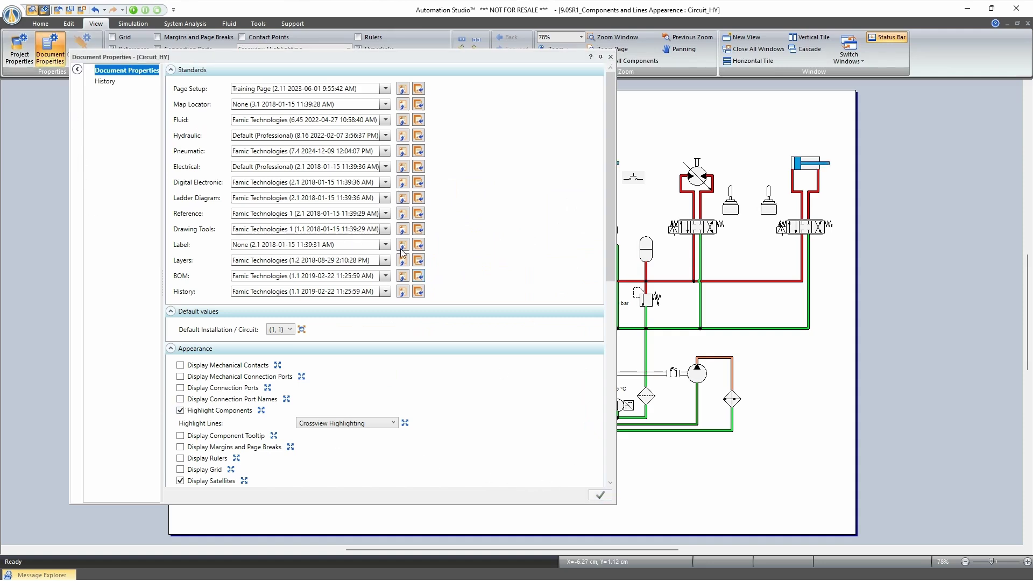
click(50, 48)
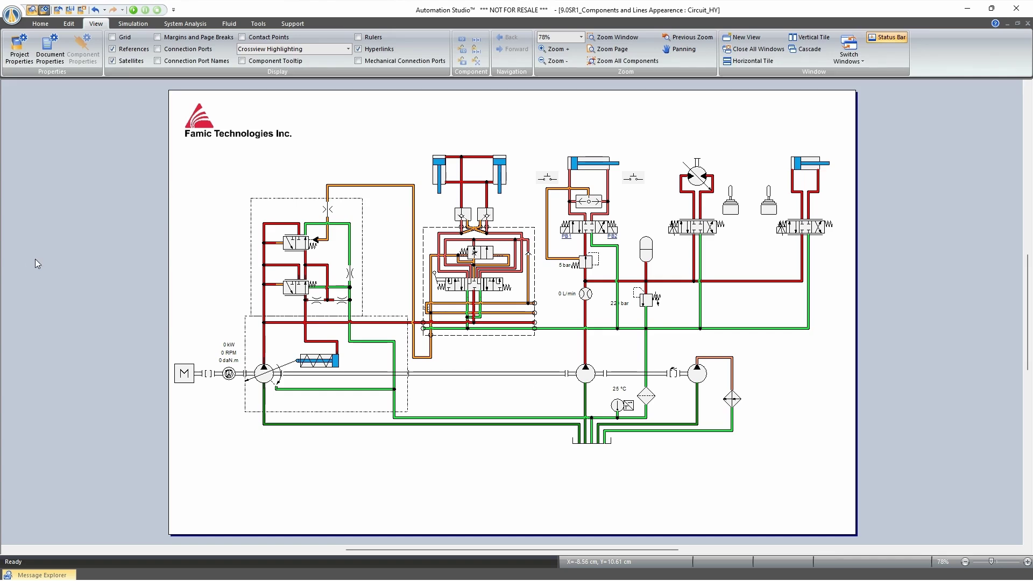
Start the hydraulic simulation, engage the coupling beside the motor and shift the dashed valve block's lever toward its positive output.
click(133, 10)
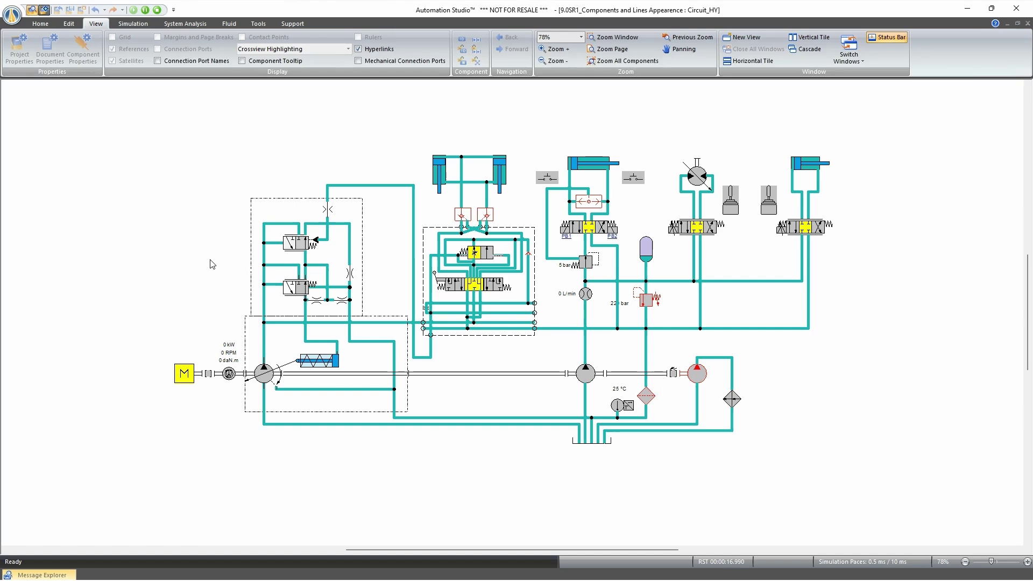
click(208, 375)
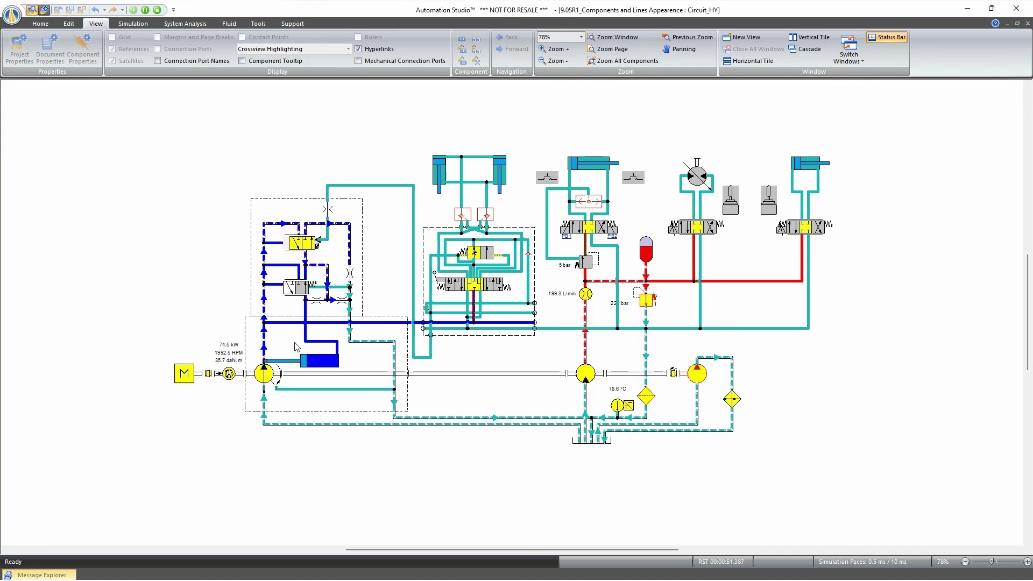
click(440, 284)
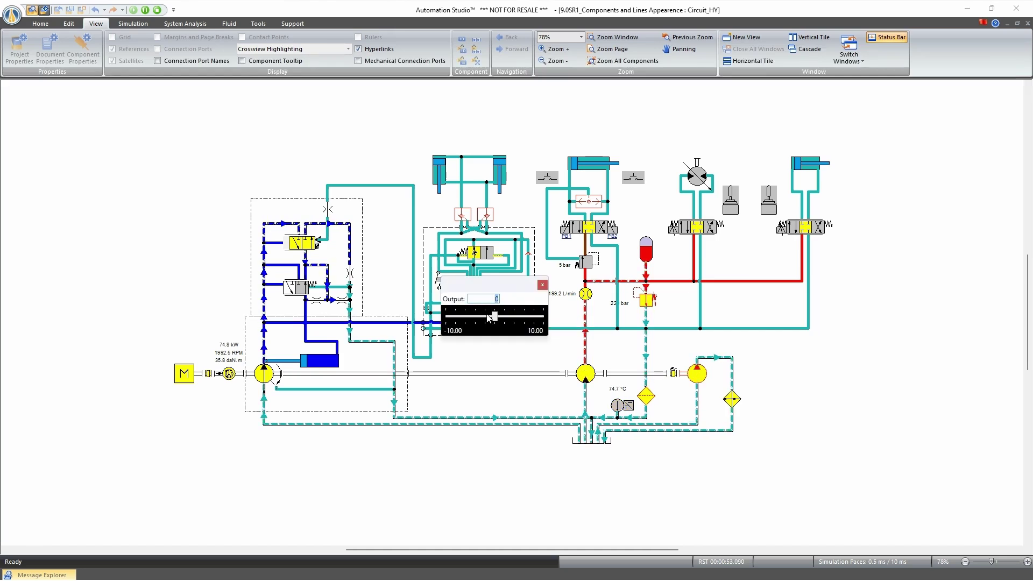
drag(495, 317, 537, 318)
click(542, 285)
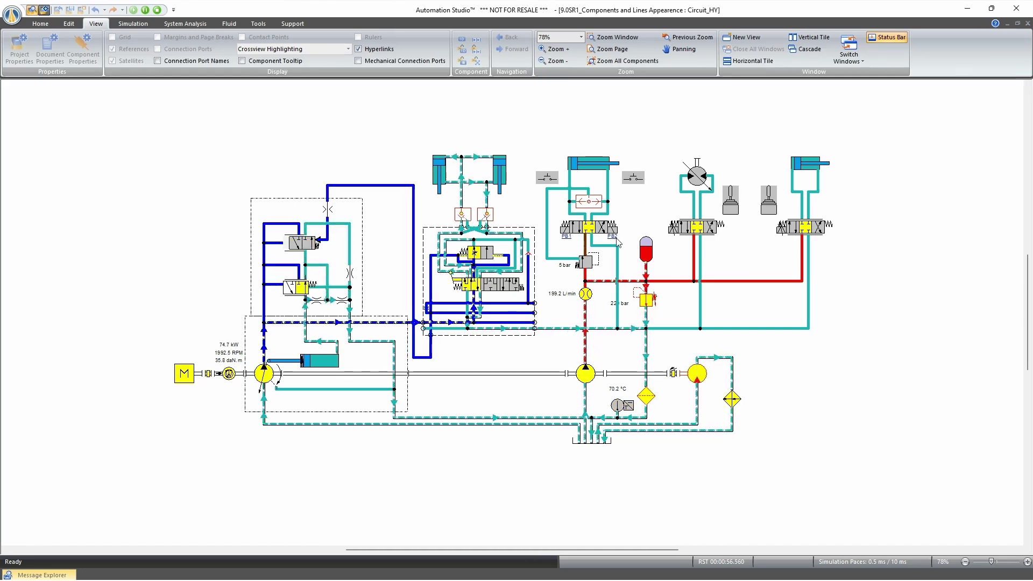
Activate the PB1 pushbutton and move joystick JY5 to X 10, then stop the hydraulic simulation.
click(548, 181)
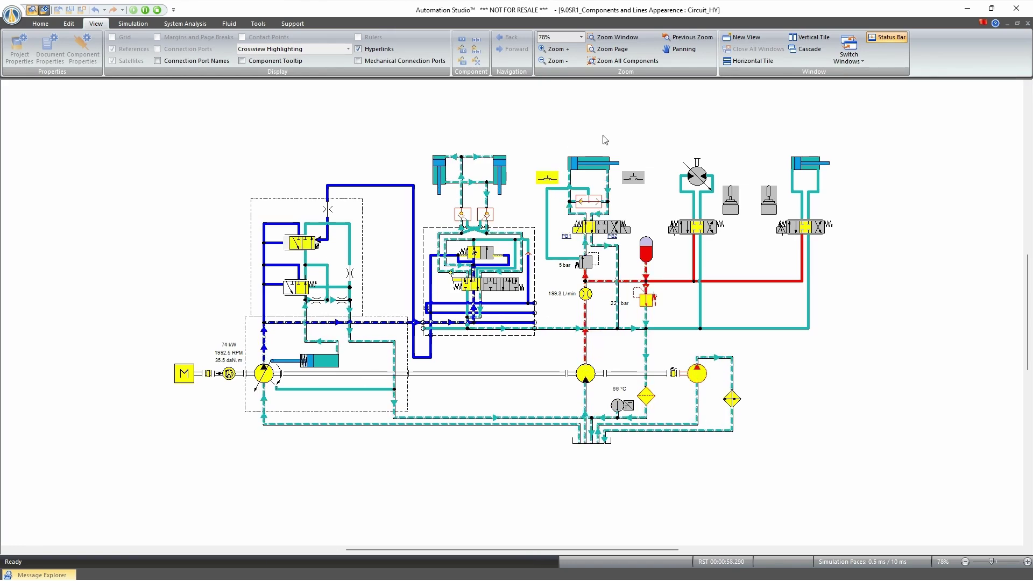
click(738, 205)
drag(682, 365, 751, 362)
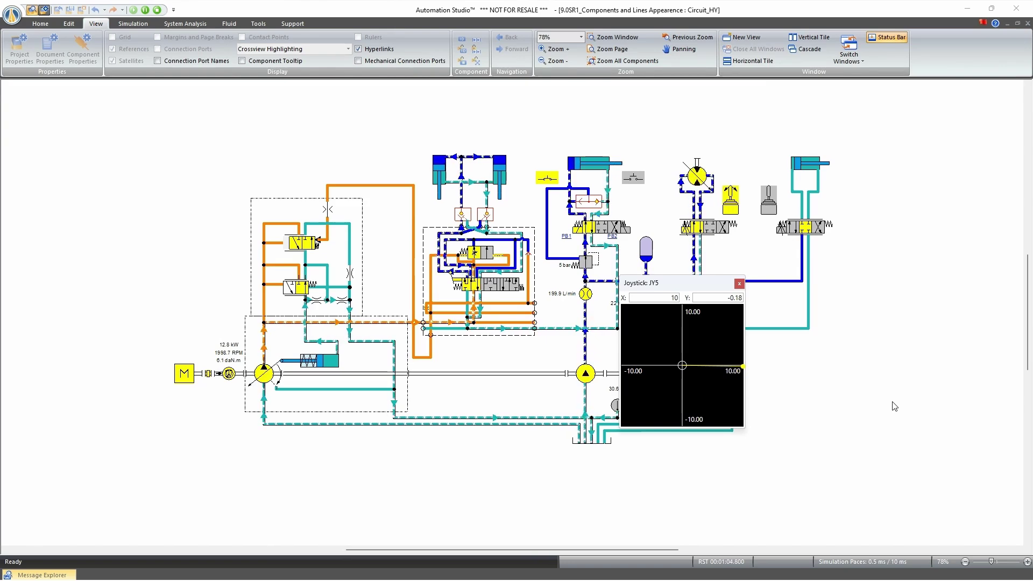
click(739, 284)
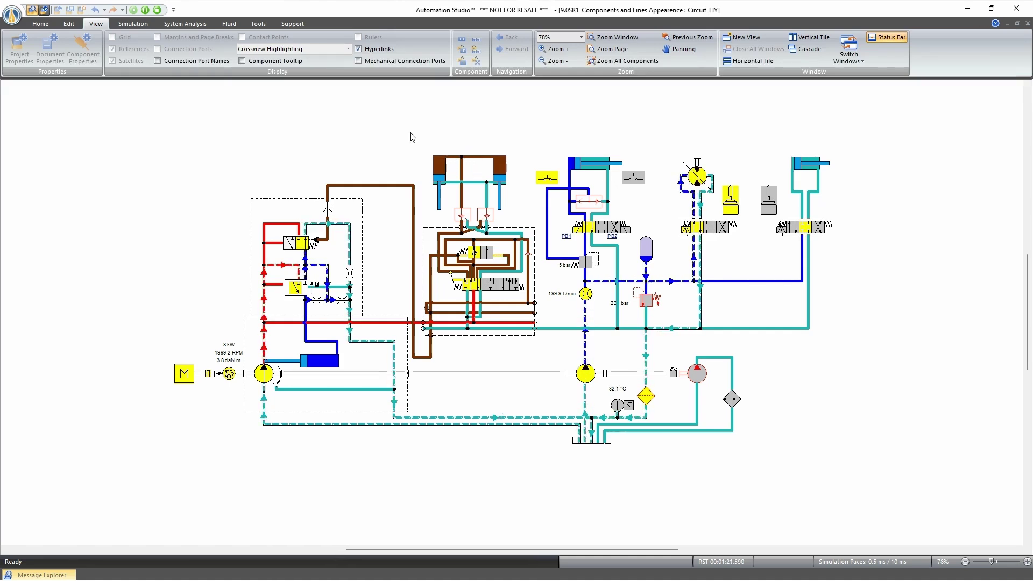
click(159, 9)
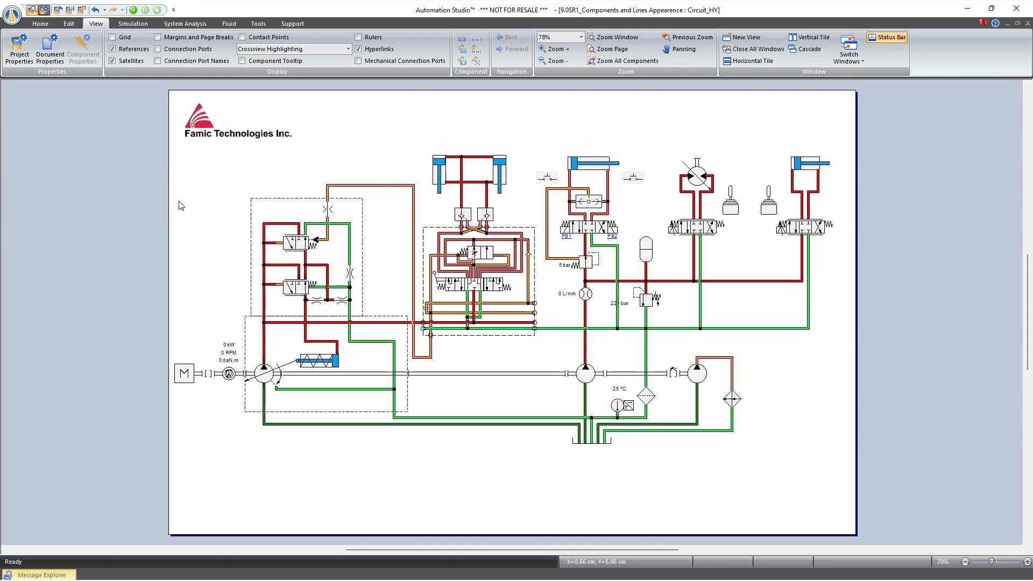
Examine the symbol, edition and simulation highlighting settings of the Fluid Default component appearance in the project properties.
click(16, 52)
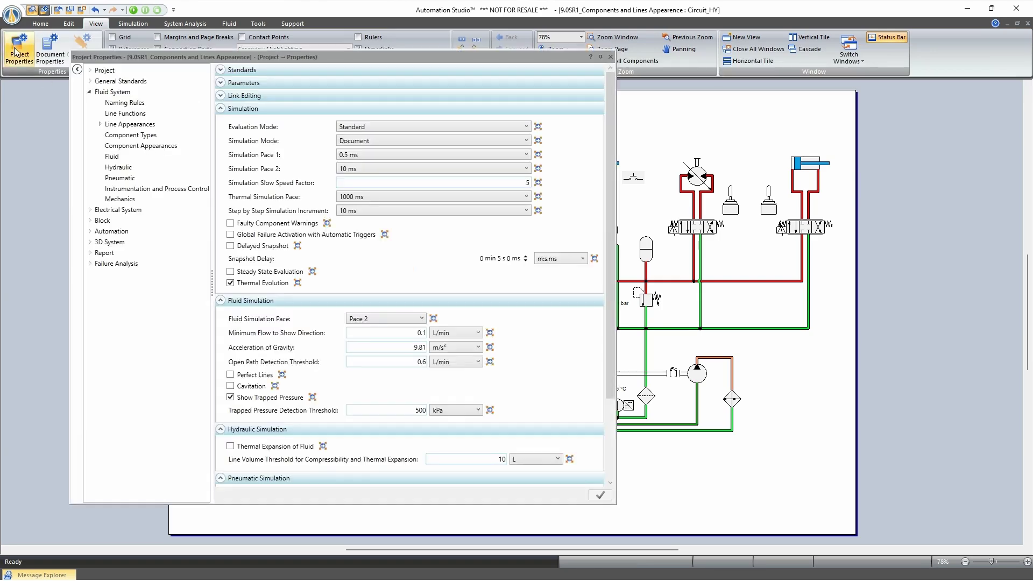
click(124, 148)
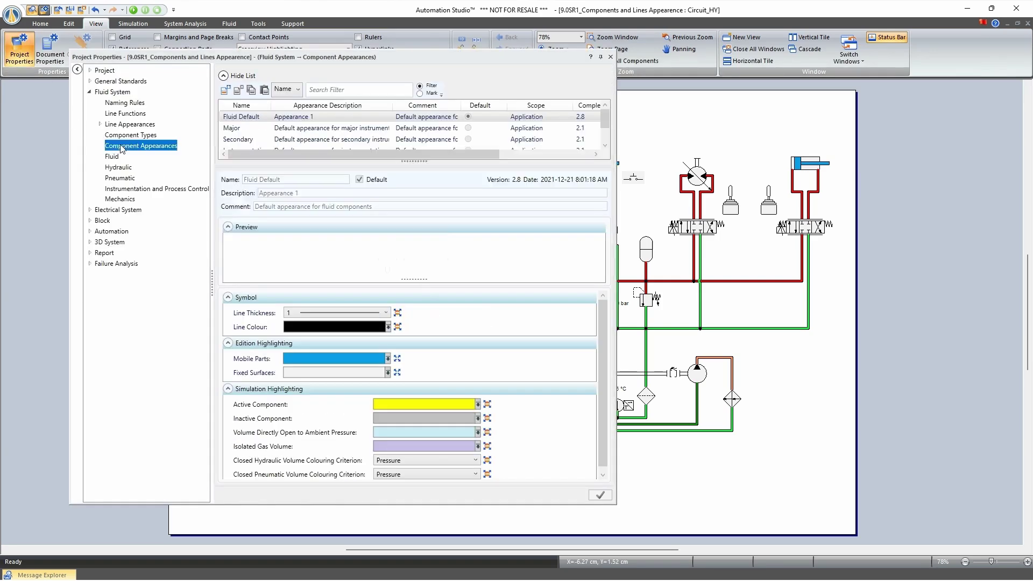
scroll(601, 341, down, 1)
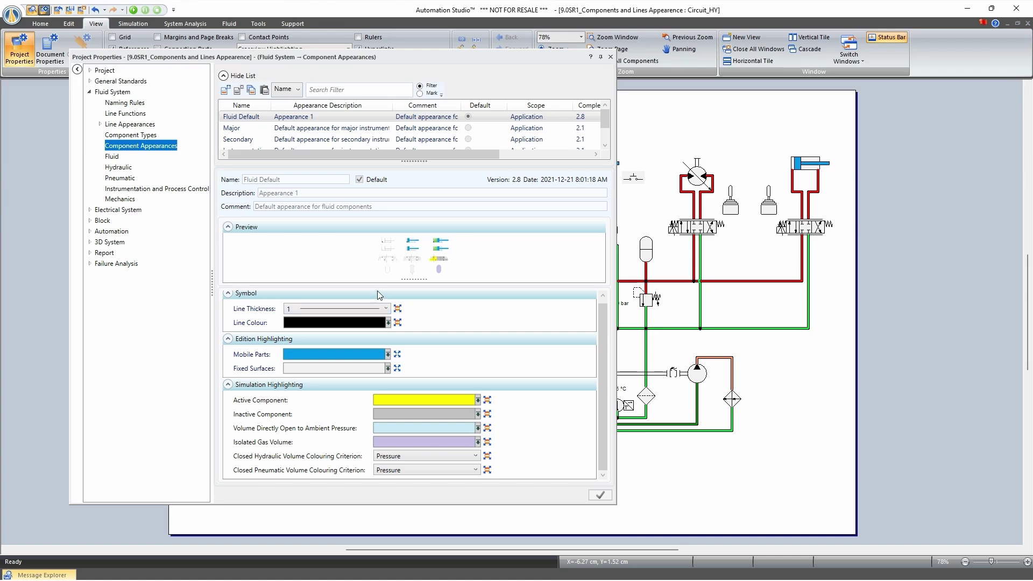
Set the Pumps appearance to Major in the hydraulic standard Default (Professional), save the changes and close the project properties.
click(124, 169)
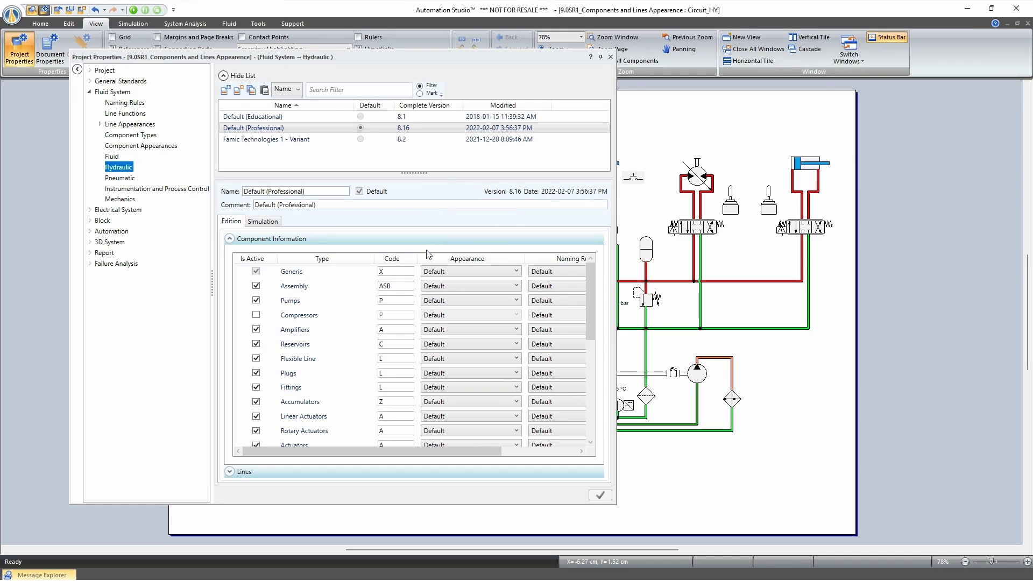
click(464, 300)
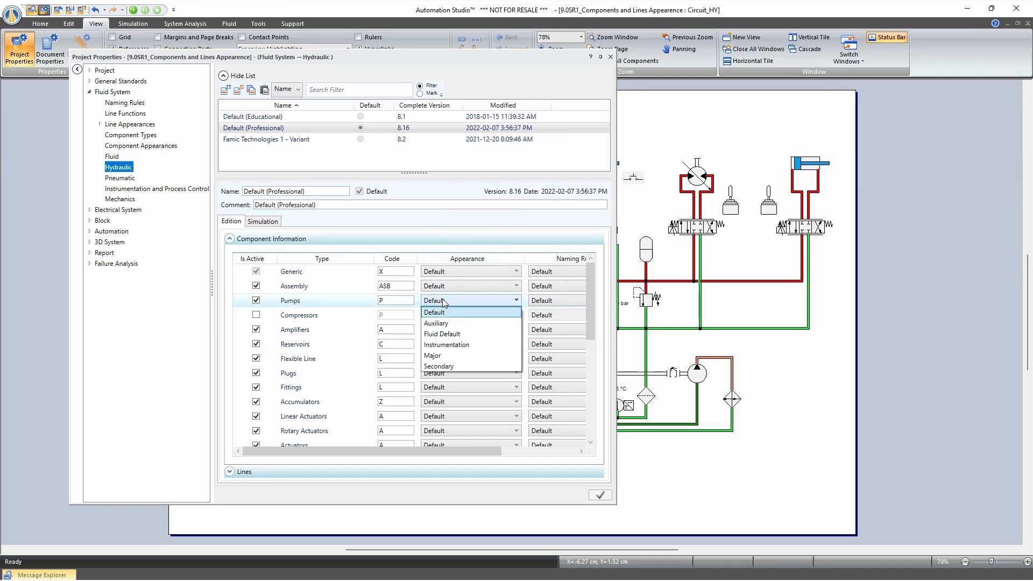
click(450, 355)
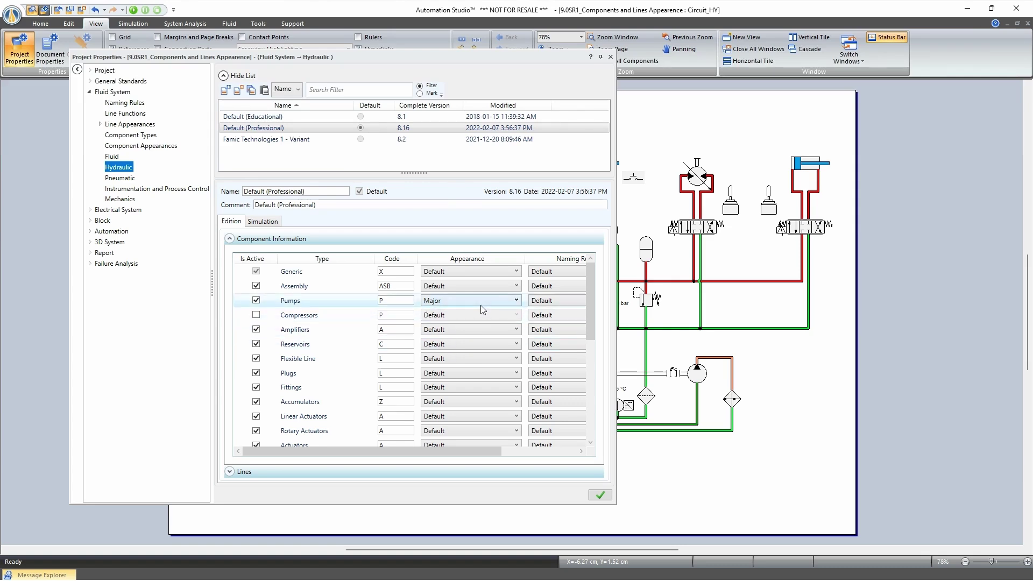
click(607, 495)
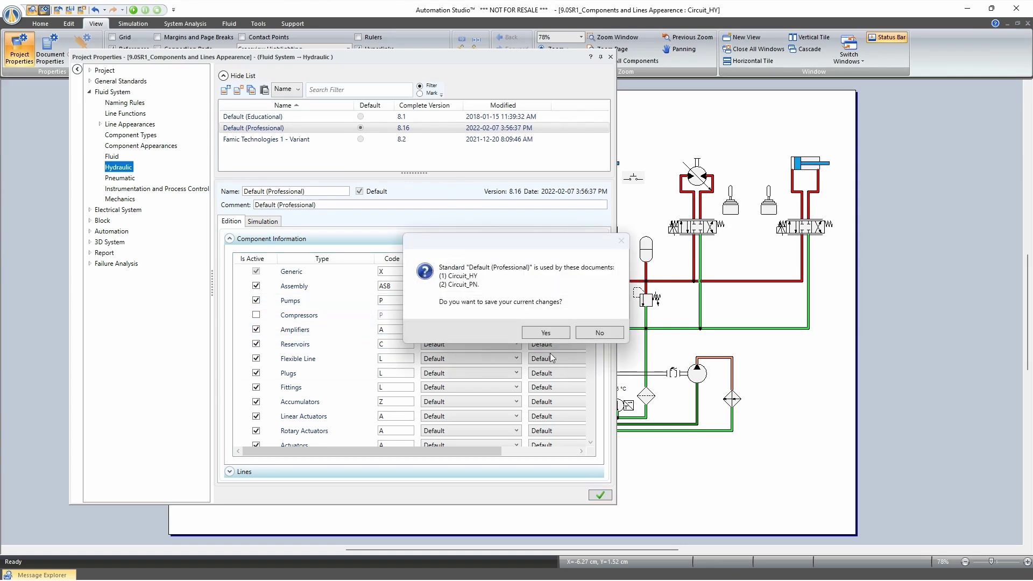
click(554, 333)
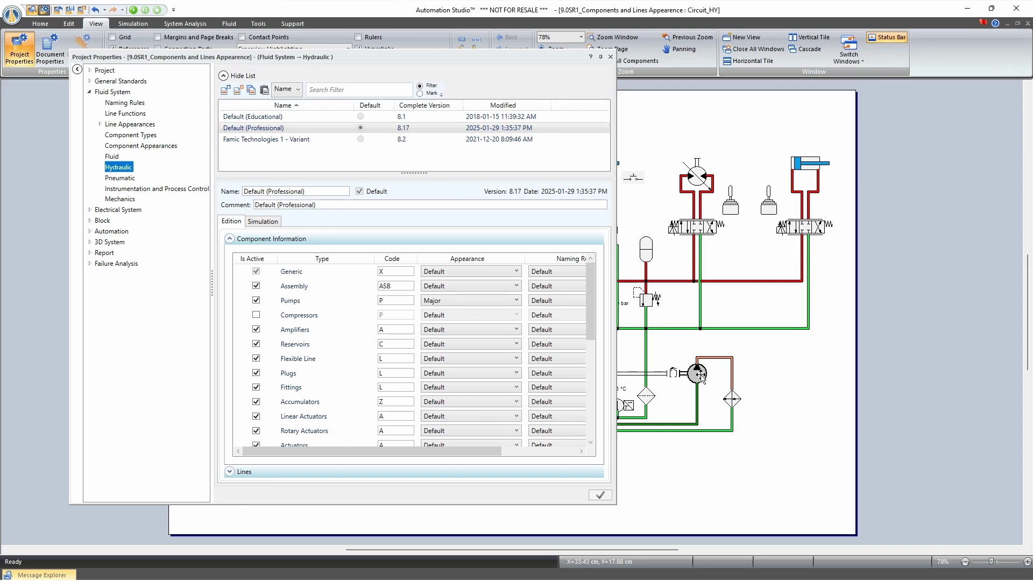
click(610, 56)
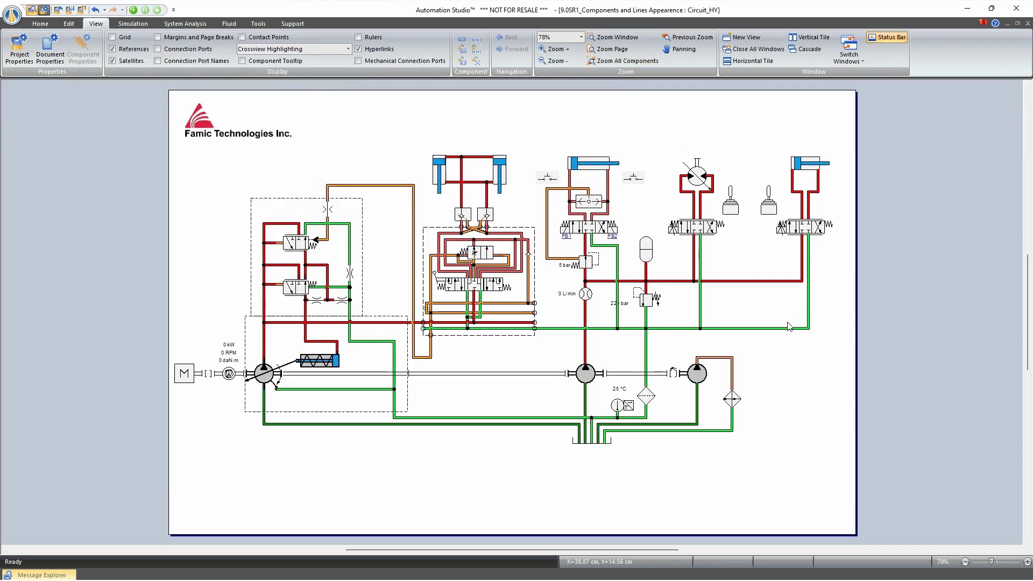
Switch to the Circuit_PN document, fit its page to the view and start its simulation.
key(ctrl+Tab)
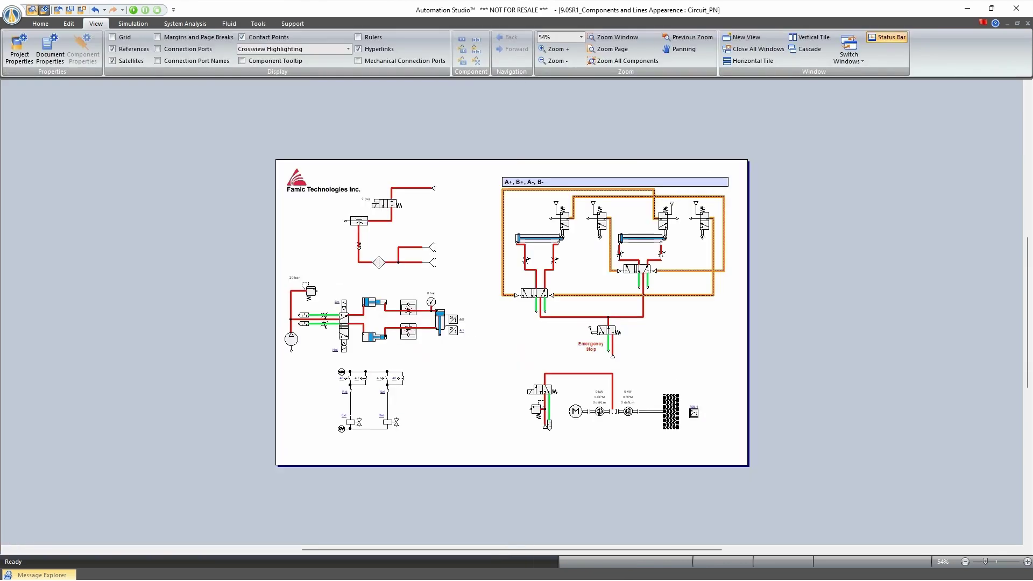
right_click(906, 177)
click(939, 275)
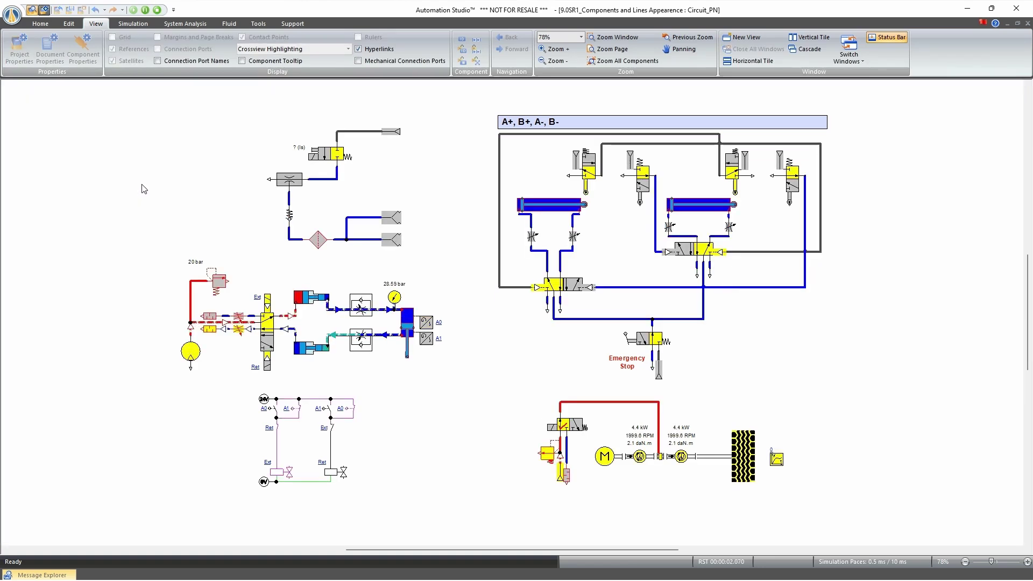
Actuate the valve of the uppermost pneumatic circuit and the Emergency Stop valve, then stop the simulation and return to Circuit_HY.
click(315, 156)
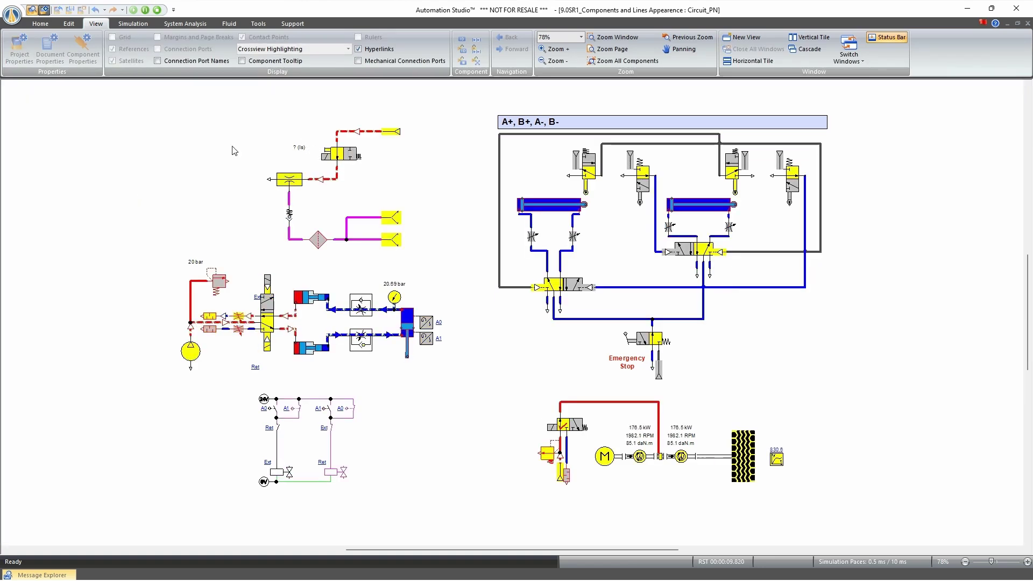
click(627, 342)
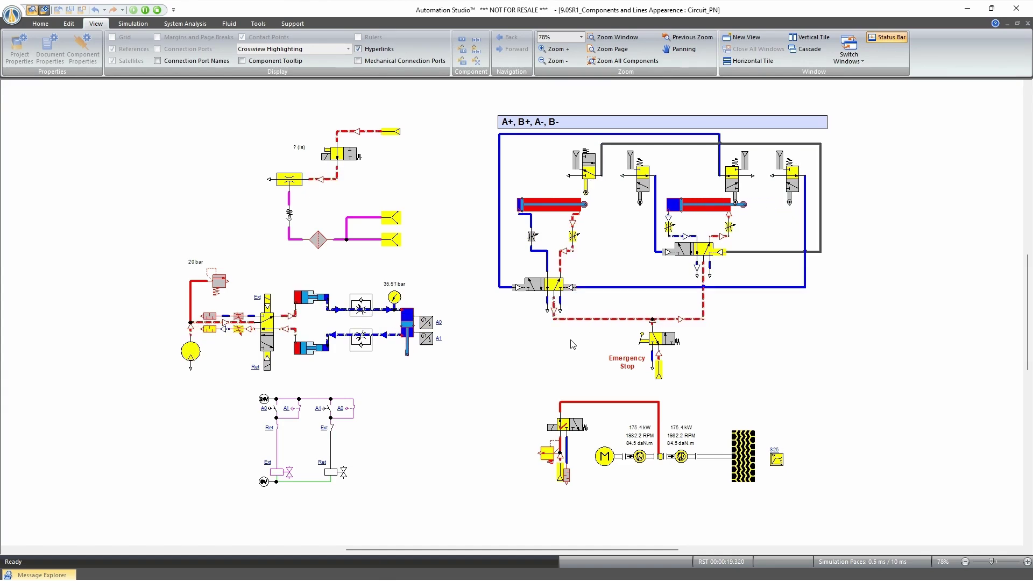
click(158, 10)
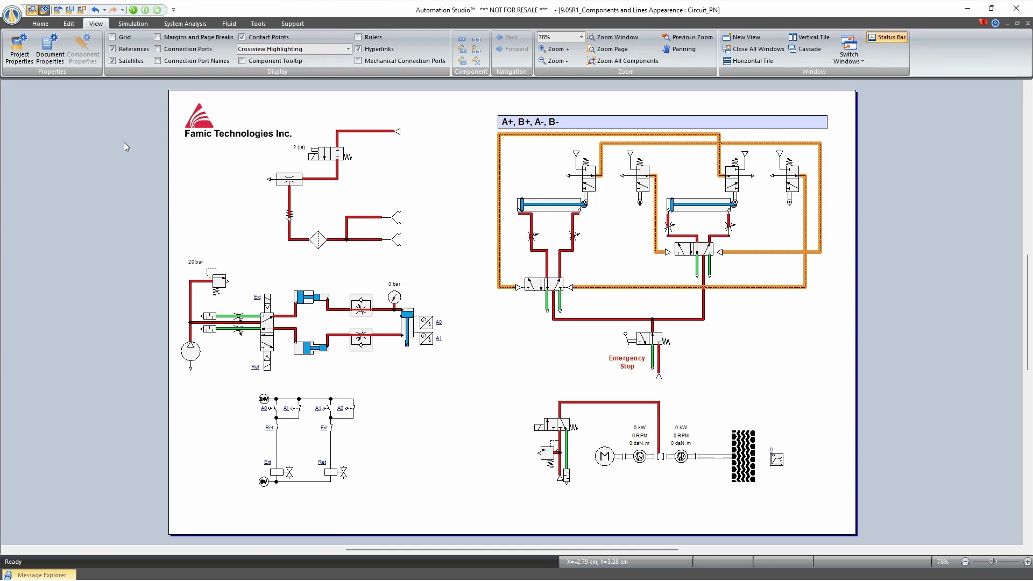
key(ctrl+Tab)
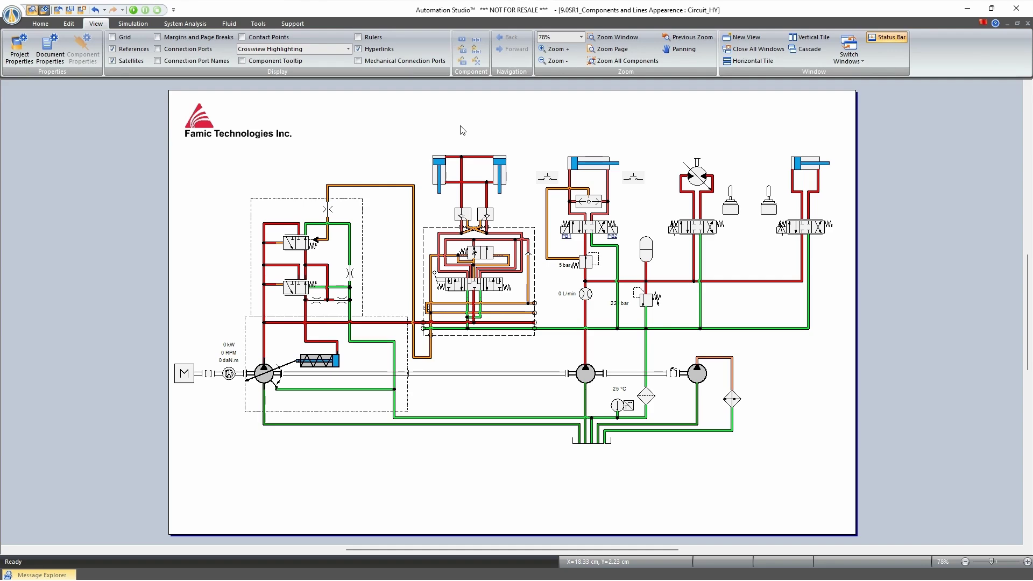
Examine the highlight configuration of the dual cylinders' pilot-operated check valve, including its Component Activity State area, then close the area definition.
click(464, 214)
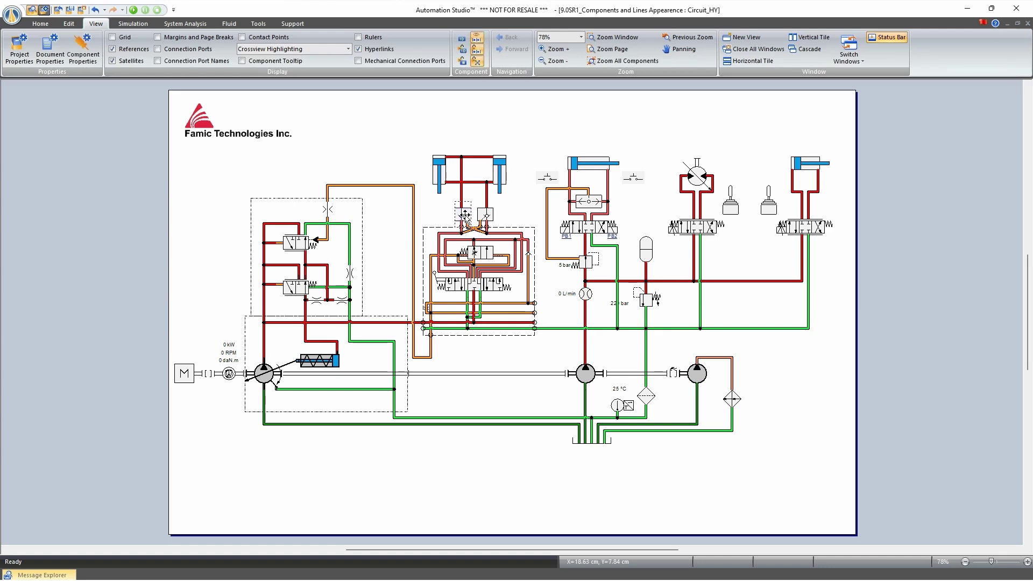
click(69, 24)
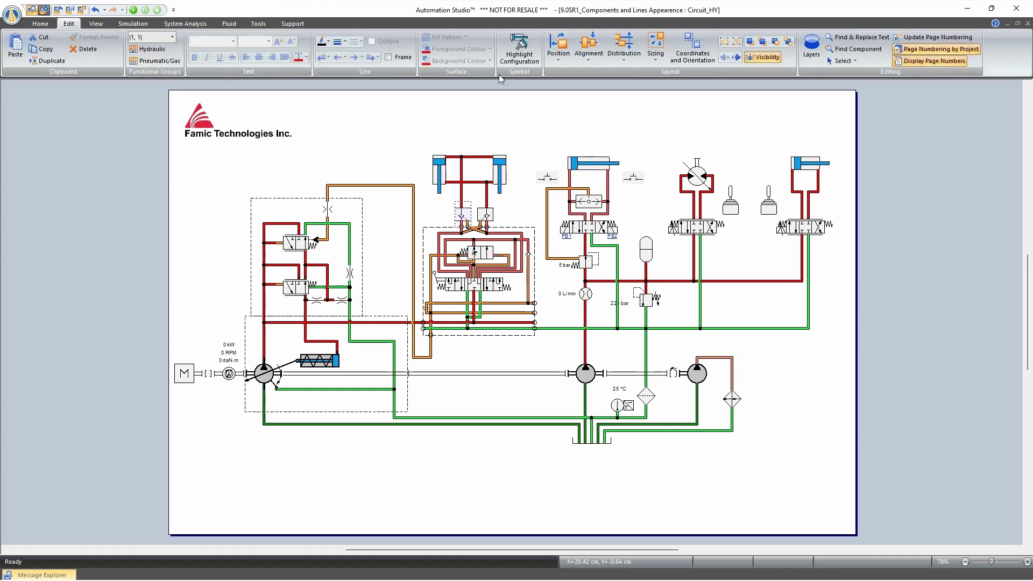
click(519, 50)
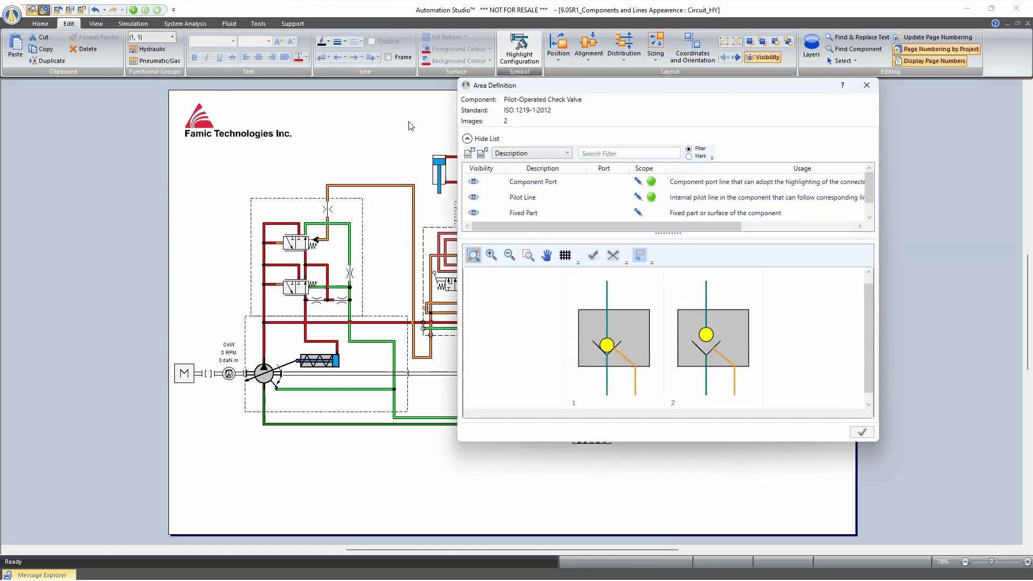
scroll(549, 208, down, 1)
click(555, 214)
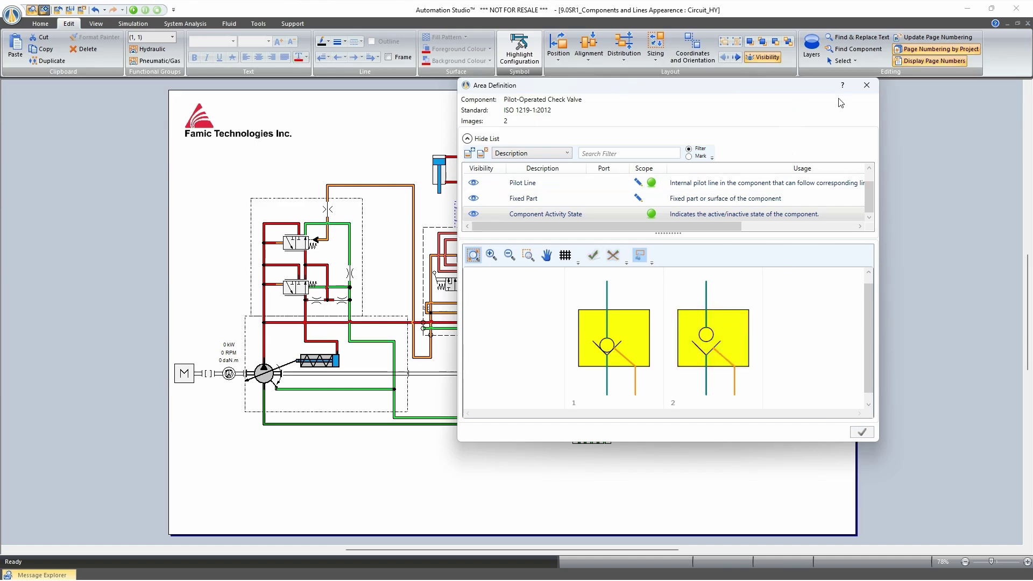
click(866, 85)
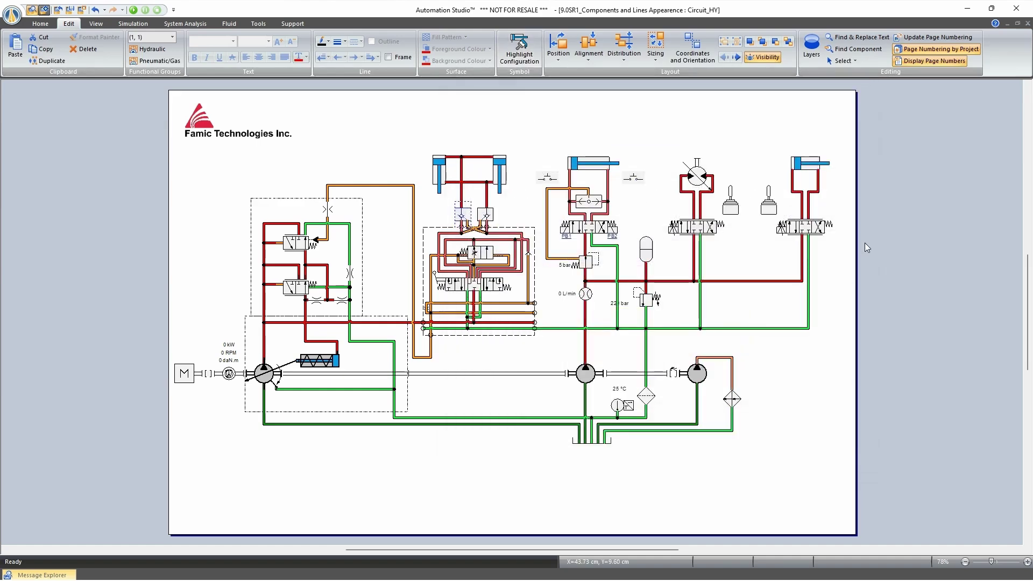
click(842, 352)
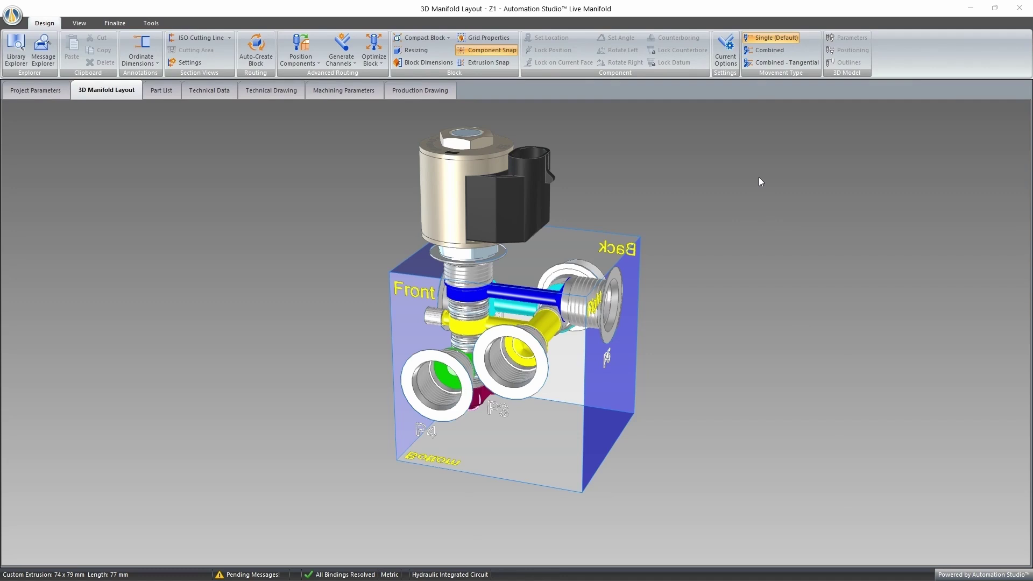
Replace the cylindrical envelope of valve SPL1 on the manifold's Back face with the external 3D model rv08-2xb.stp.
drag(755, 176, 729, 353)
mouse_move(650, 321)
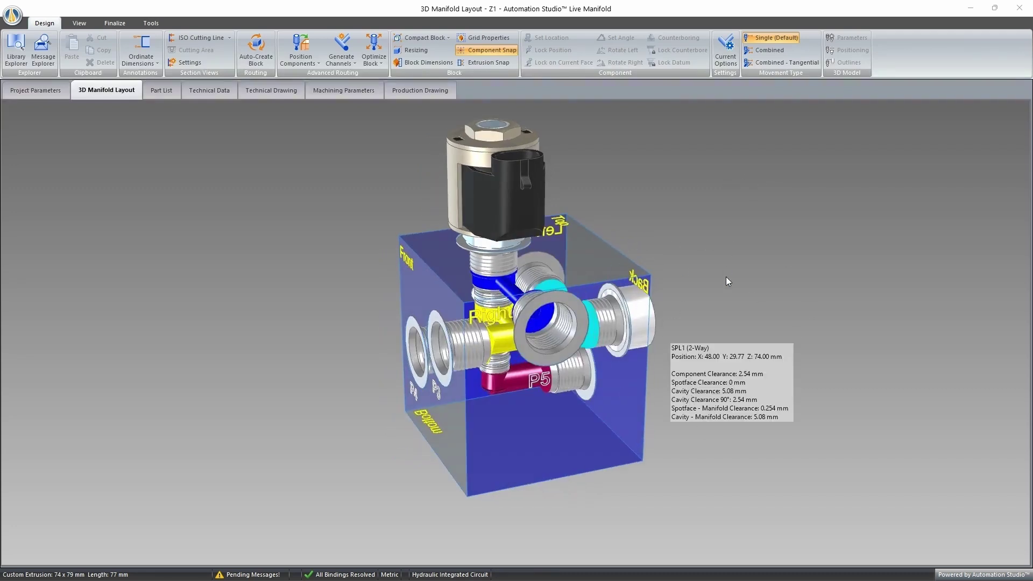
drag(724, 280, 751, 278)
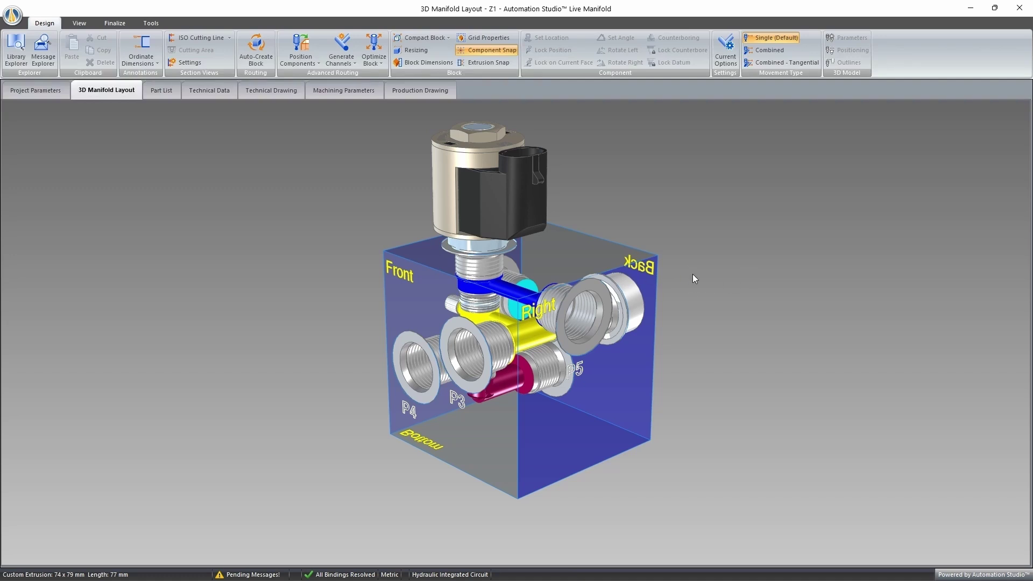
mouse_move(581, 311)
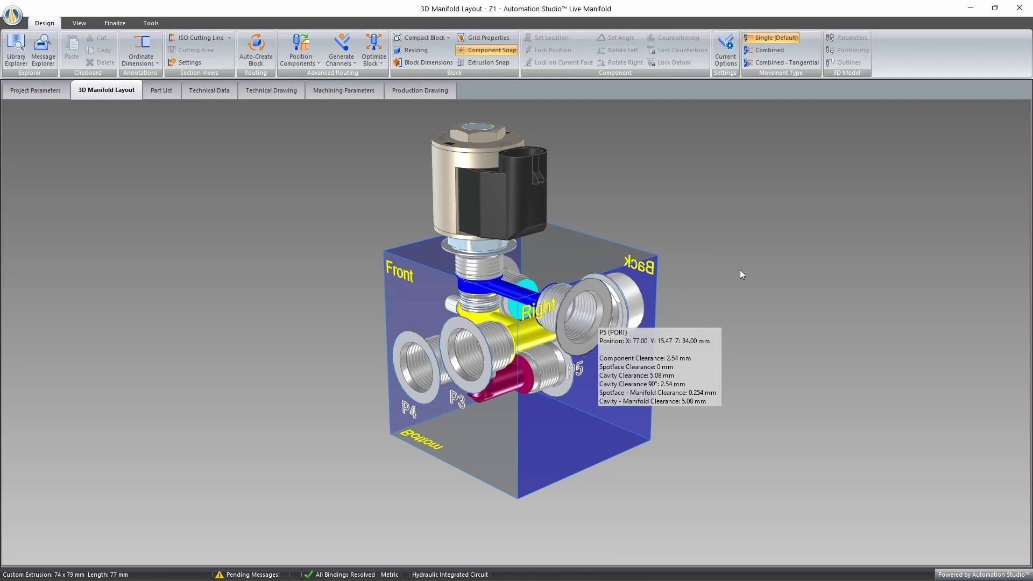
drag(711, 288, 663, 272)
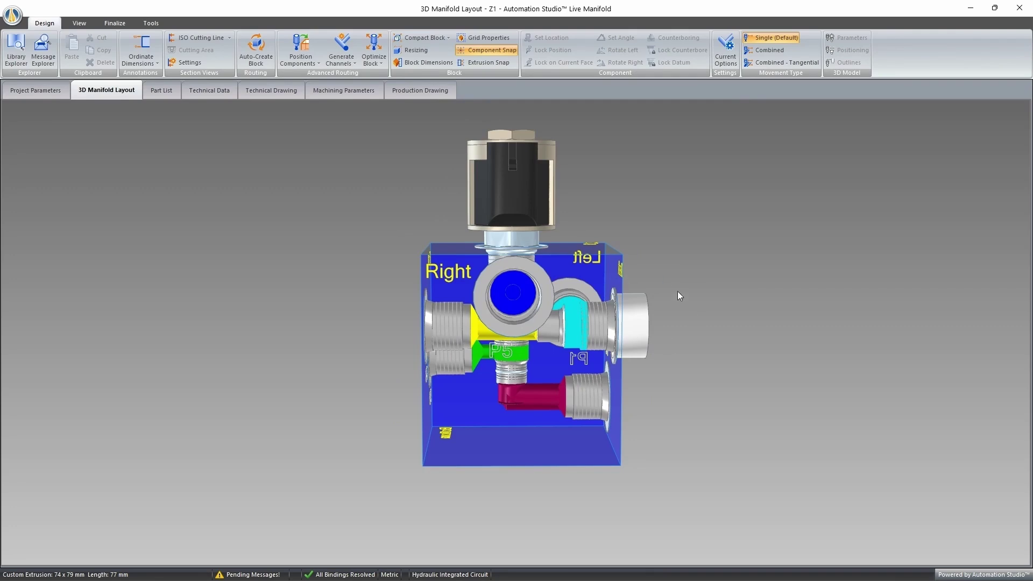
right_click(634, 306)
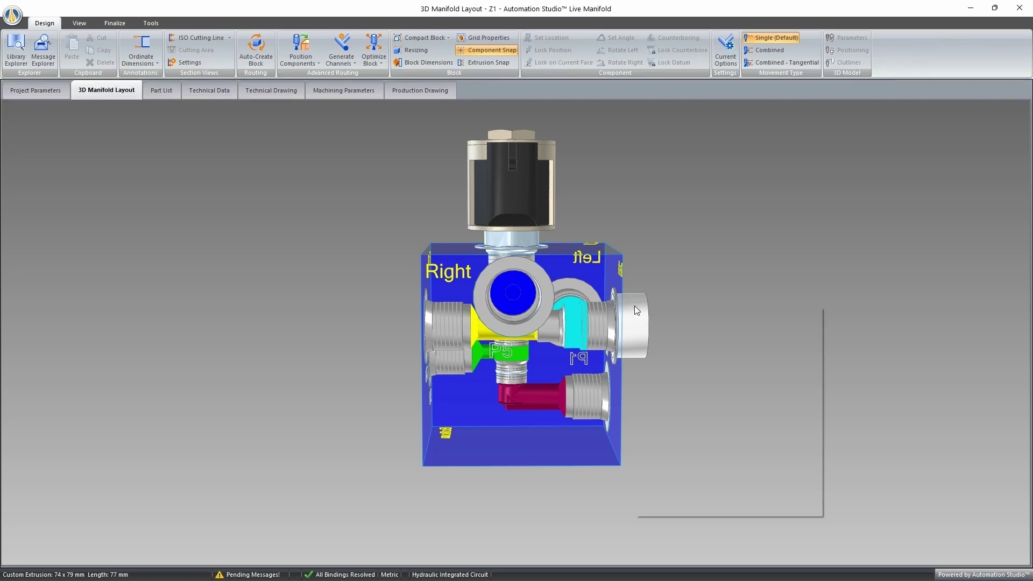
click(692, 350)
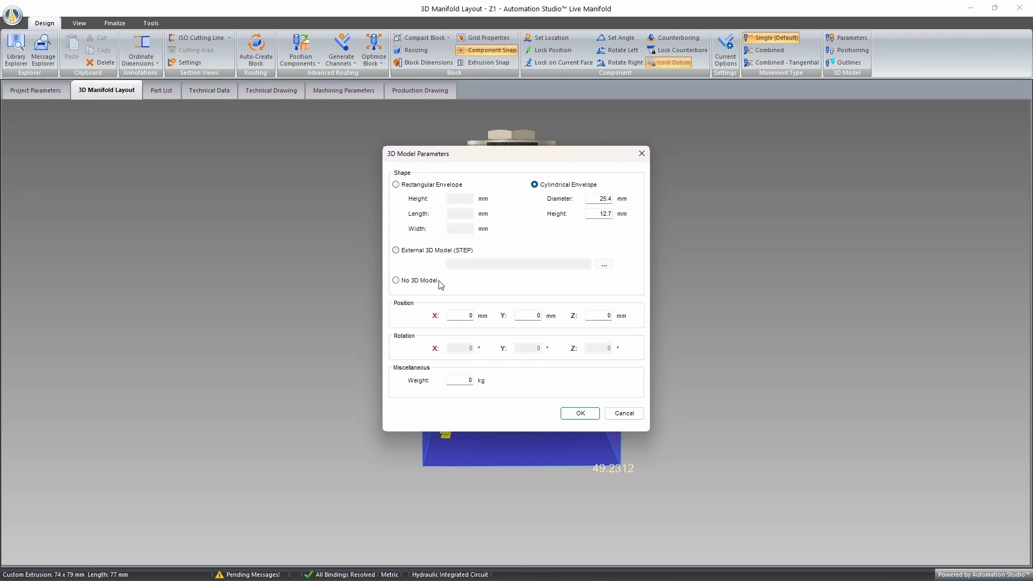
drag(507, 159, 798, 161)
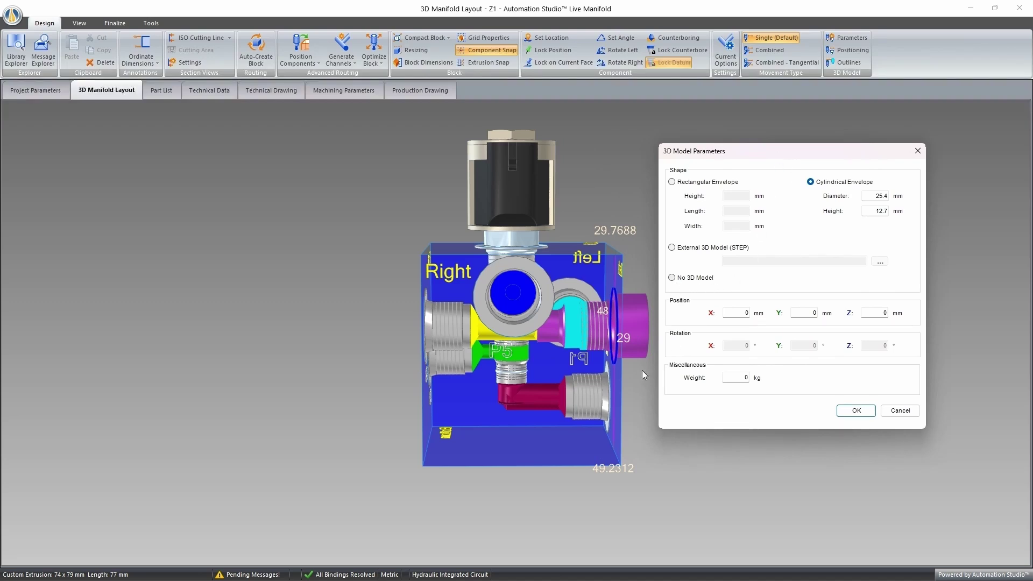
click(686, 250)
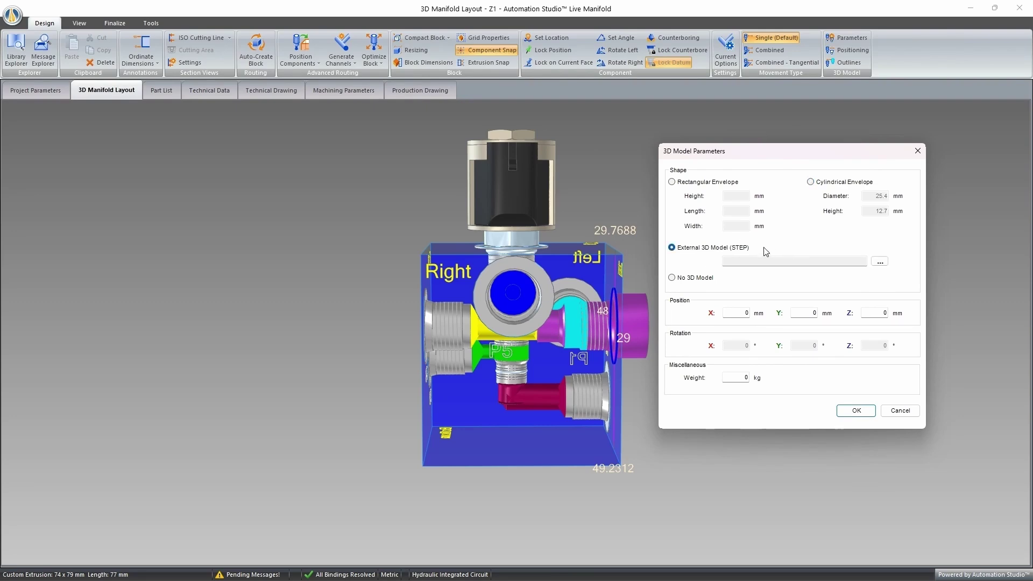
click(876, 263)
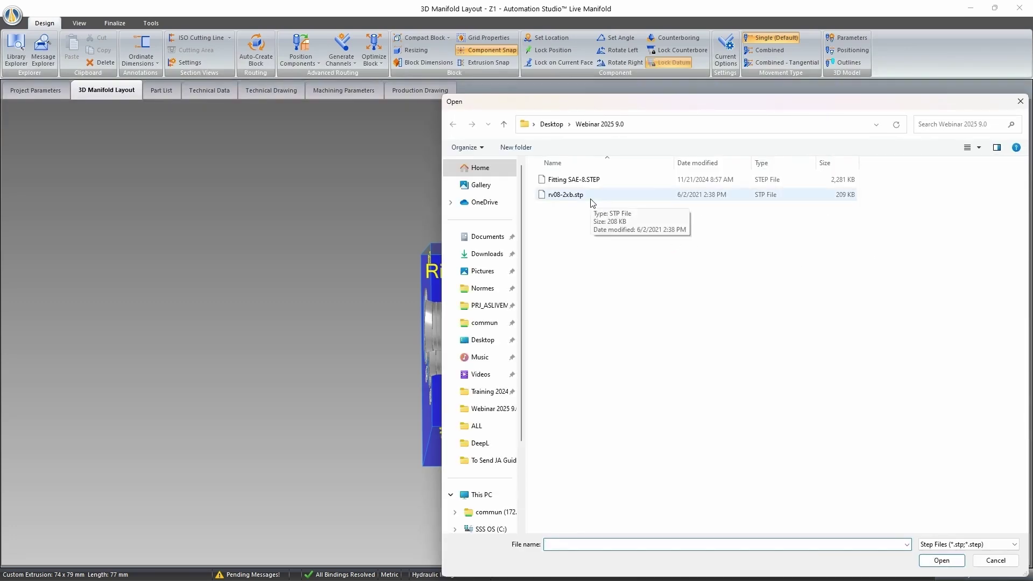
double_click(570, 195)
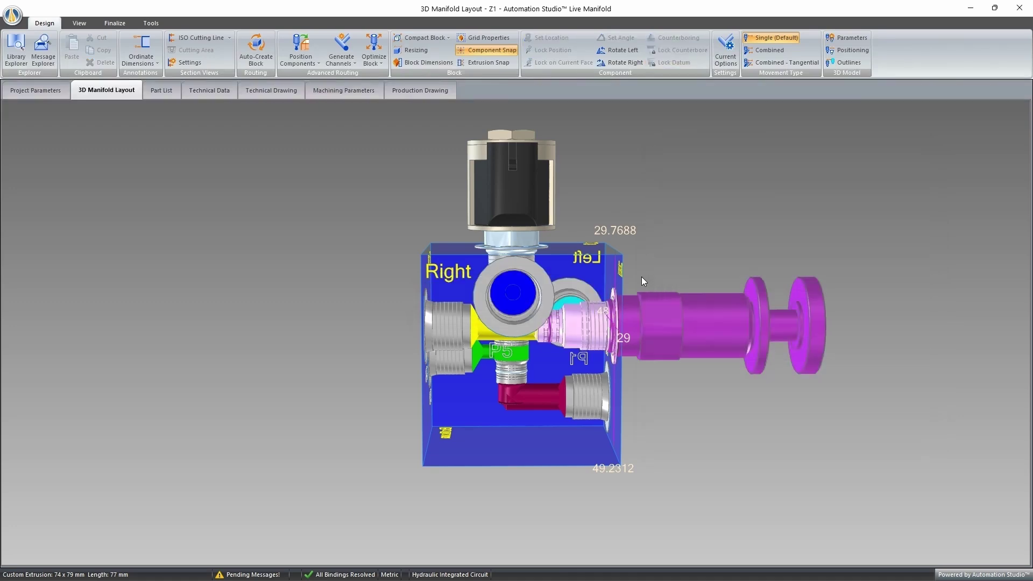
Assign the external STEP model Fitting SAE-8.STEP to port P5 on the manifold's Right face.
mouse_move(722, 251)
mouse_down()
mouse_move(691, 249)
mouse_move(717, 249)
mouse_up()
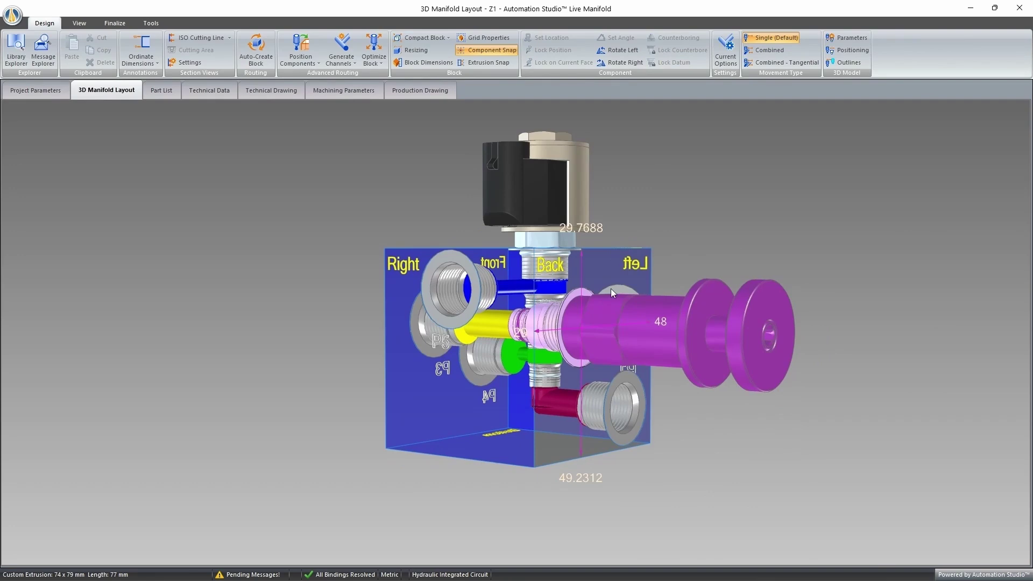
mouse_move(608, 285)
drag(714, 229, 722, 240)
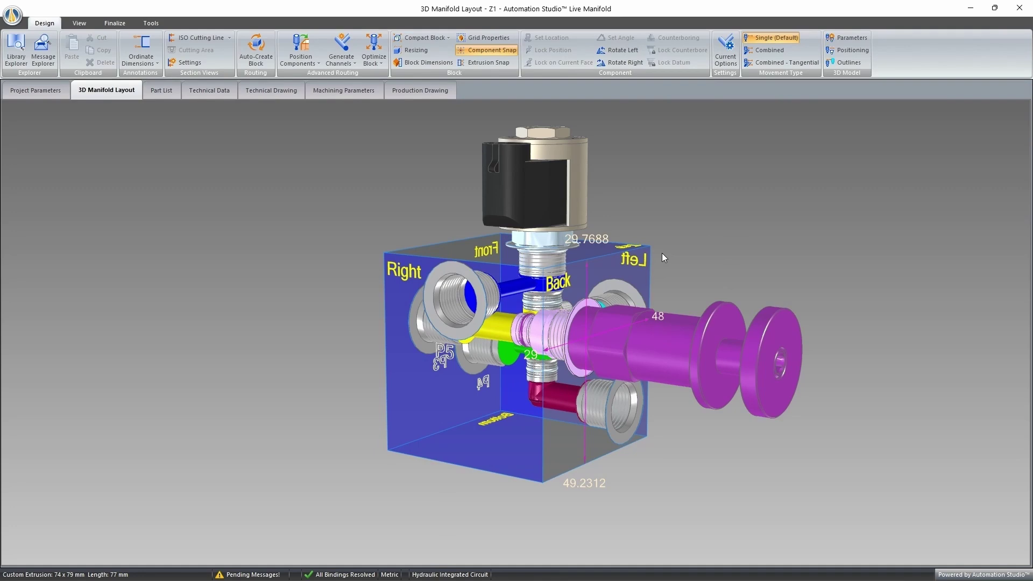
drag(643, 270, 739, 274)
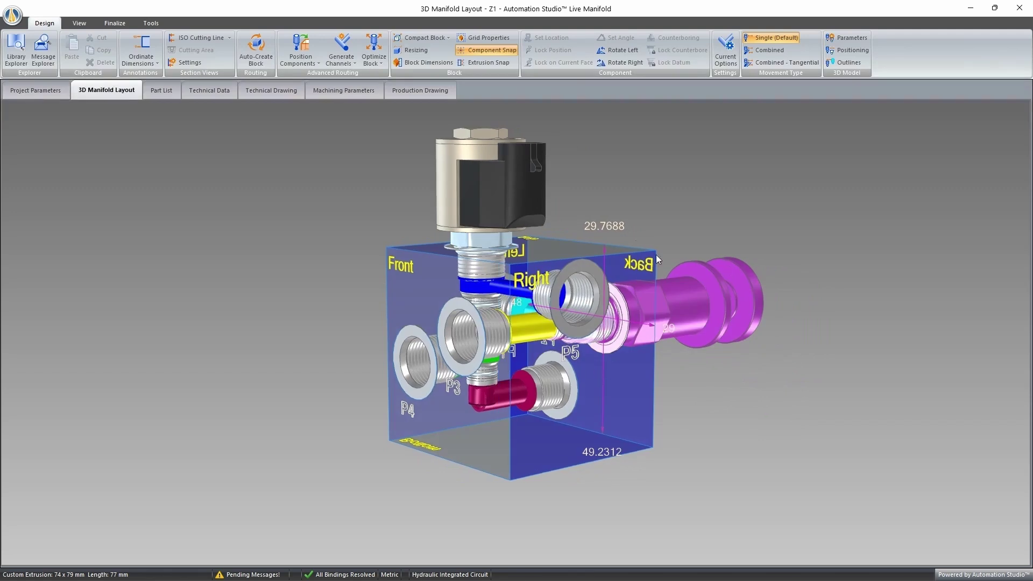
right_click(590, 264)
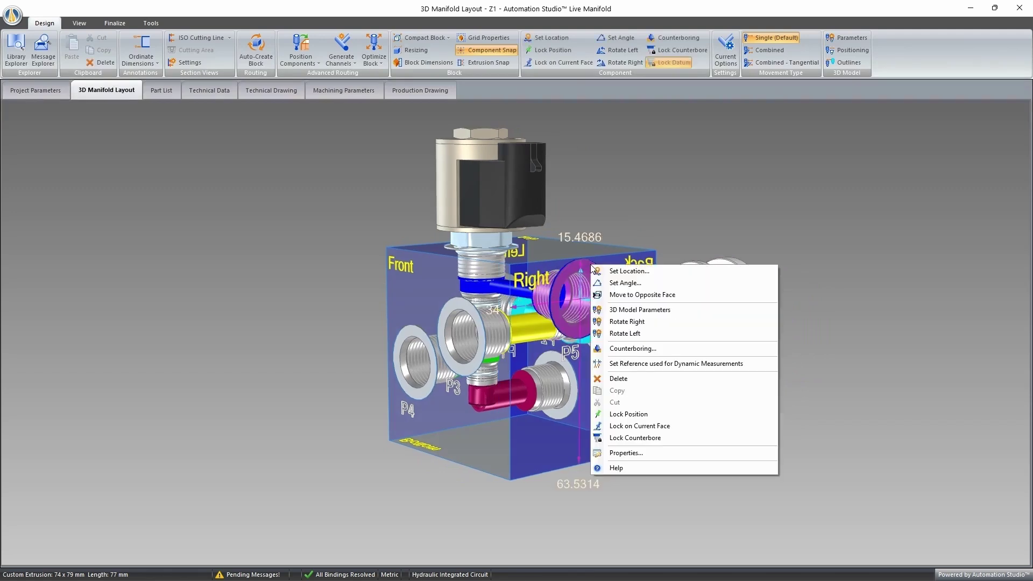
click(637, 315)
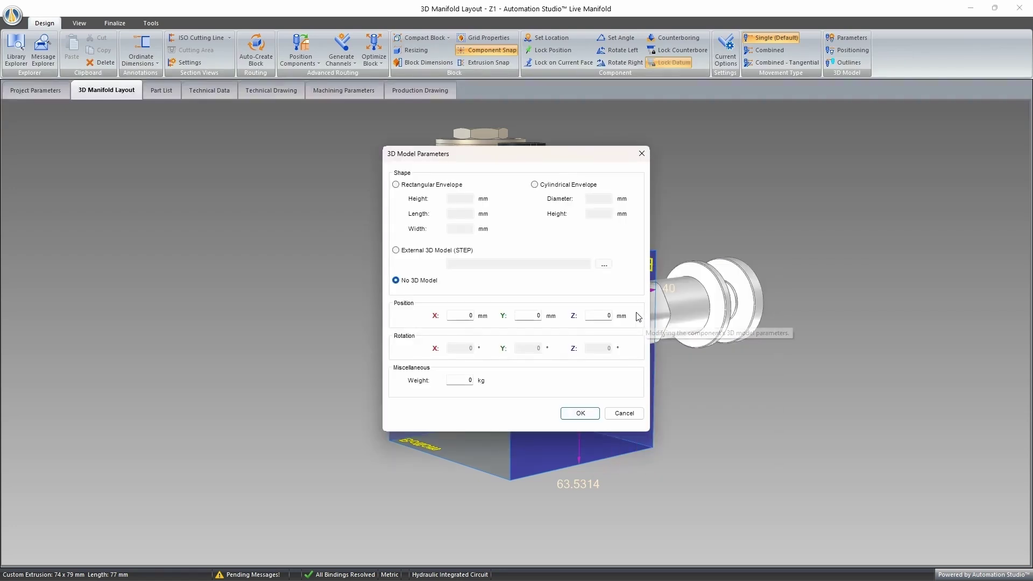
click(448, 252)
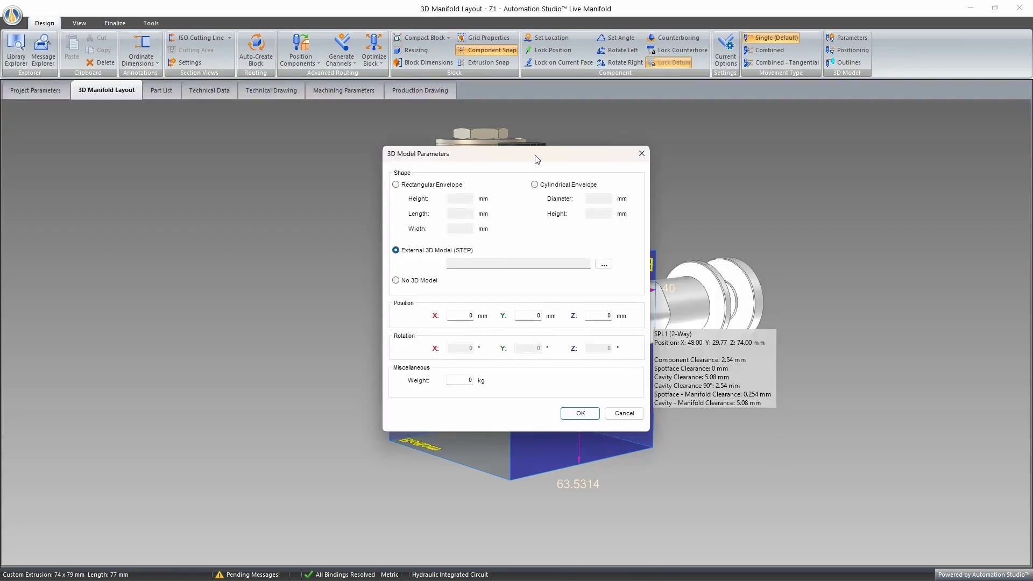
drag(531, 156, 801, 151)
click(873, 261)
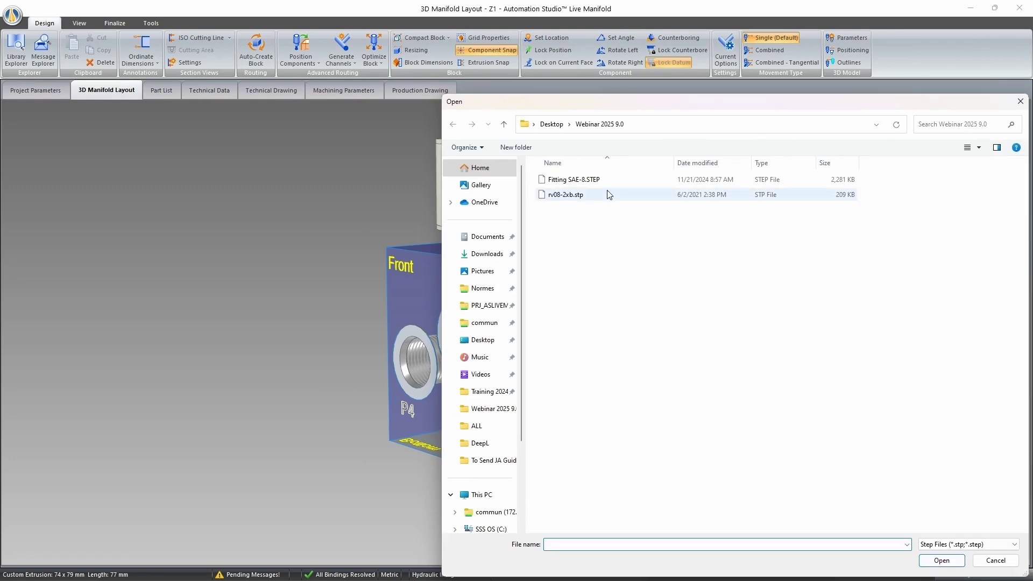
double_click(598, 181)
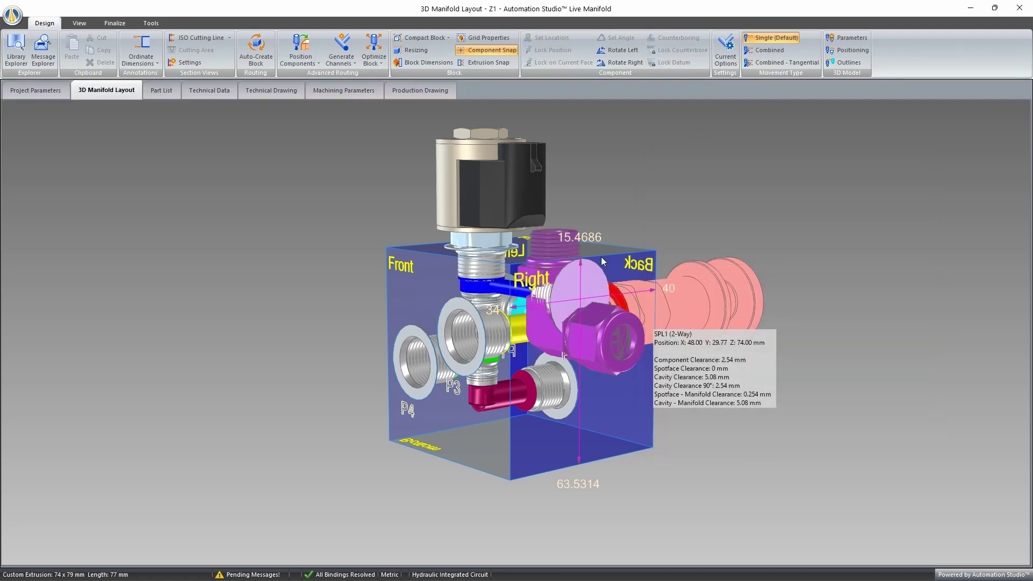
Enter 3D model positioning, view the manifold from the front and rotate the port P5 fitting left so its thread faces the port.
drag(695, 239, 723, 239)
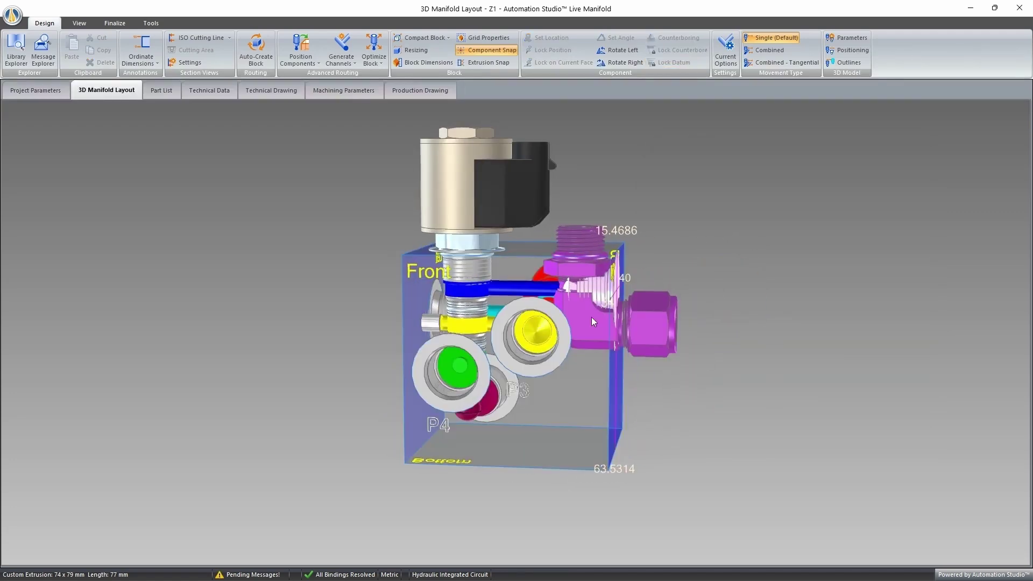
drag(648, 283, 699, 312)
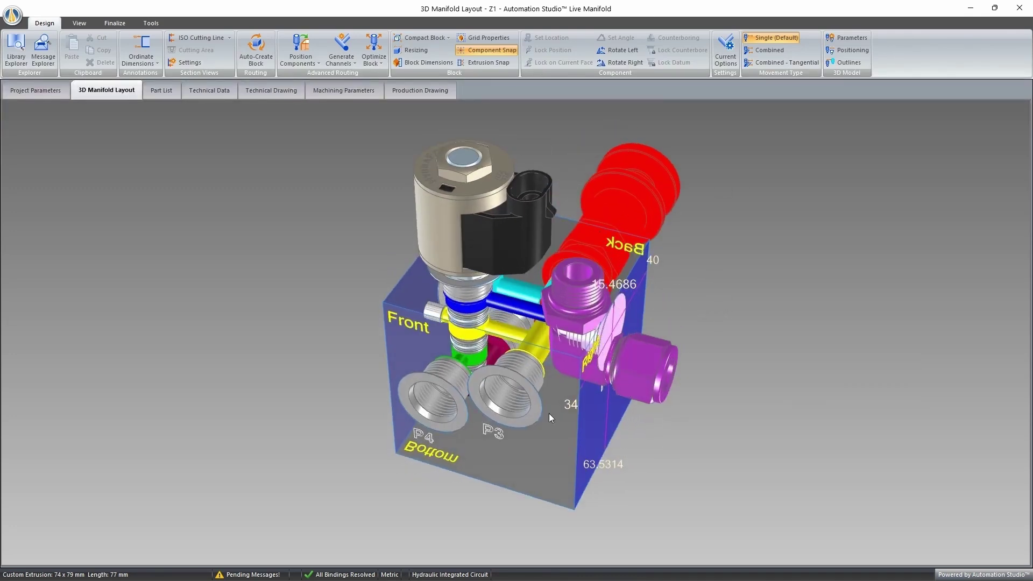
drag(686, 368, 707, 360)
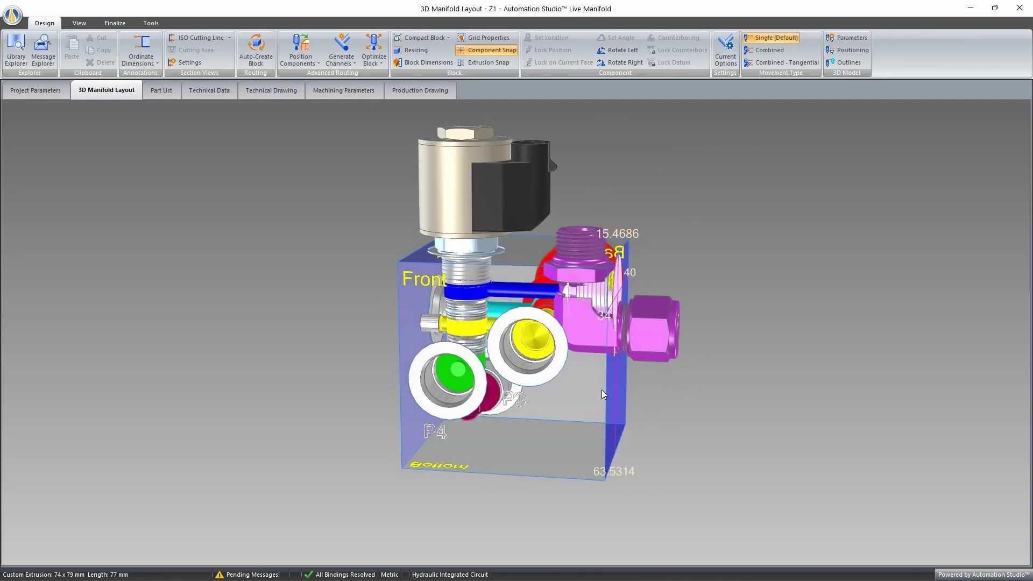
mouse_move(650, 326)
click(847, 51)
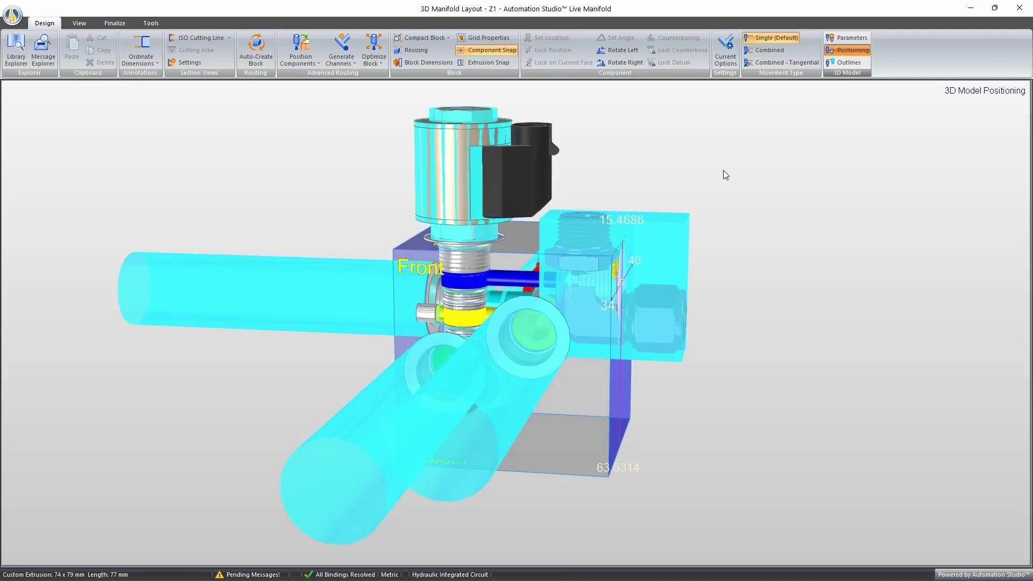
double_click(586, 387)
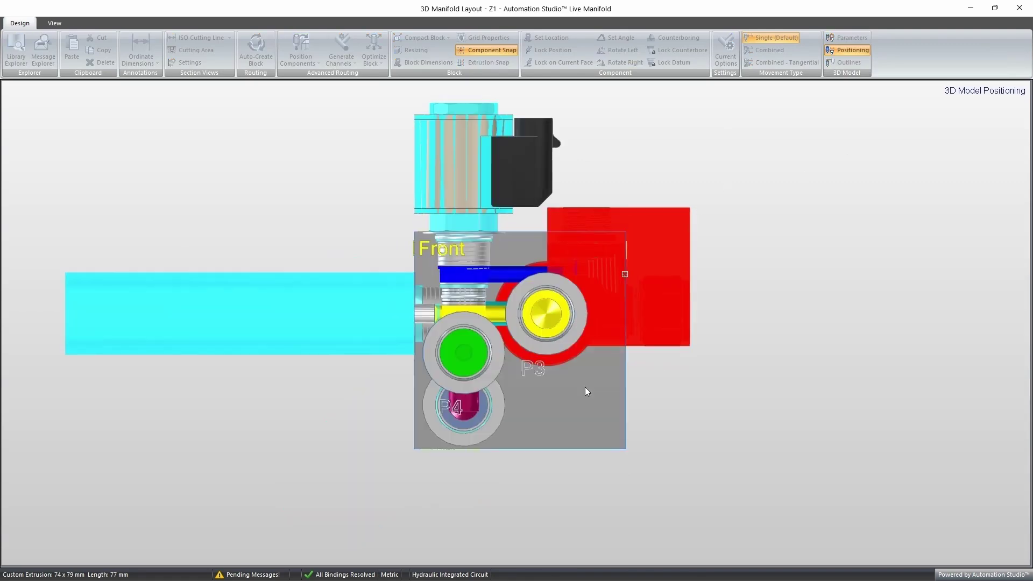
click(671, 317)
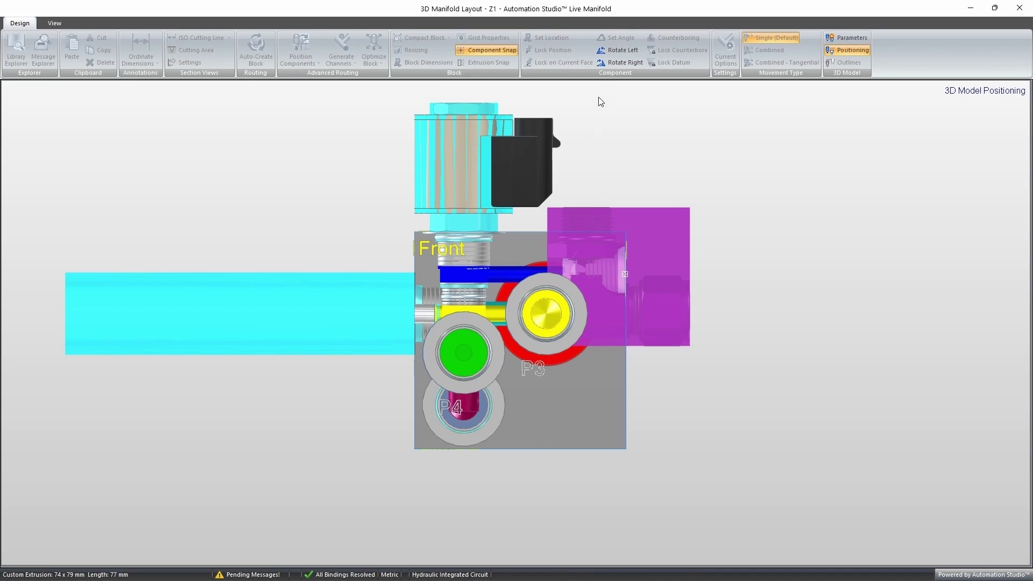
click(614, 52)
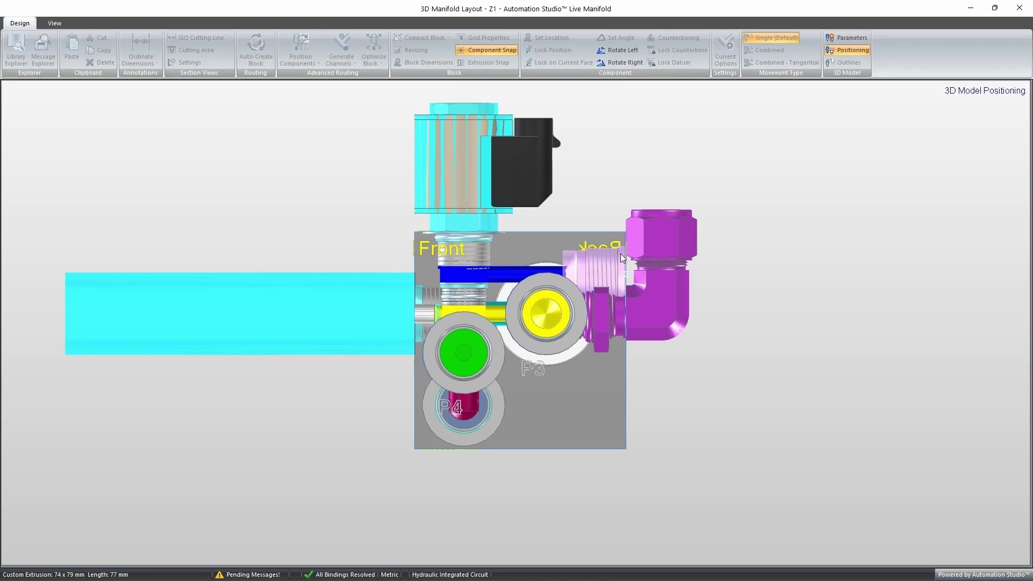
Move the elbow fitting so its thread aligns with port P5 and its hex seats against the Right face, then leave 3D model positioning.
scroll(612, 308, up, 4)
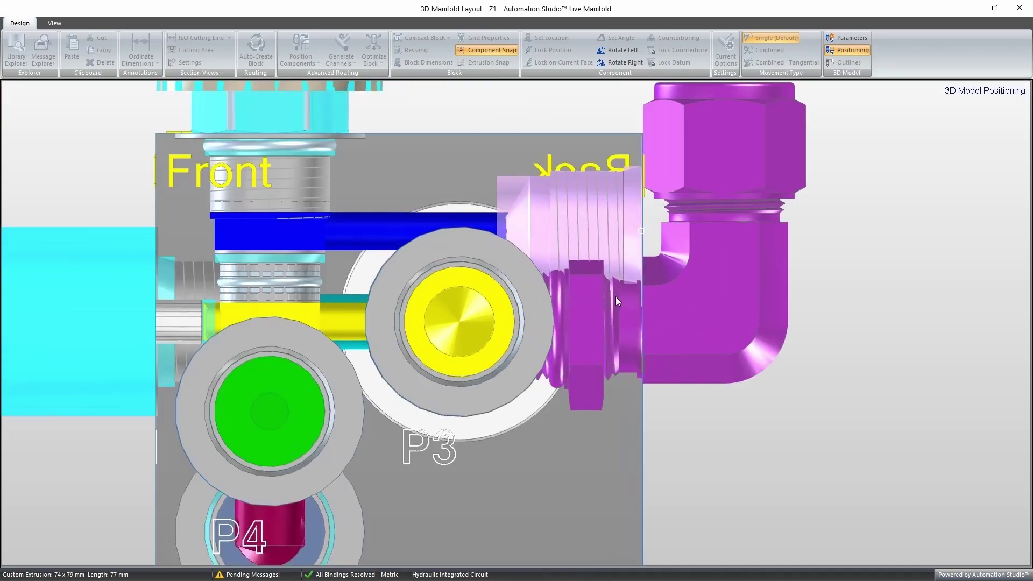
drag(589, 317, 663, 227)
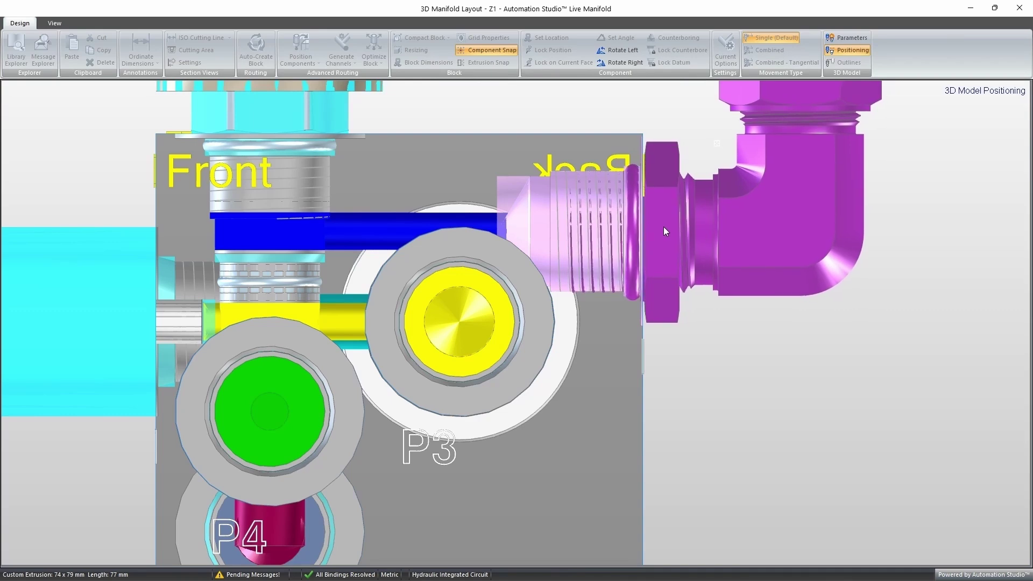
drag(893, 260, 806, 276)
scroll(776, 269, down, 5)
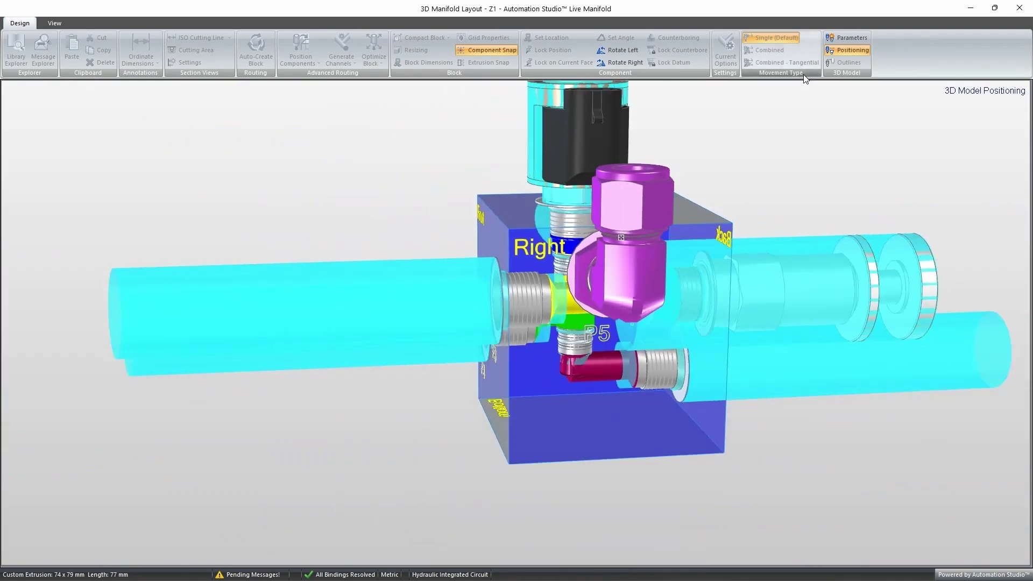
click(843, 51)
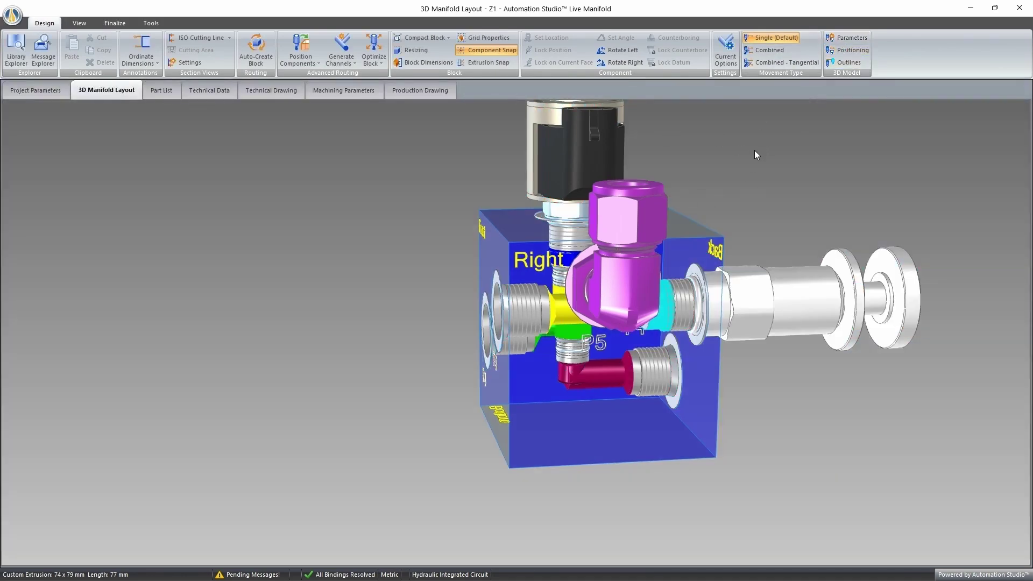
Display the component outlines, examine the envelopes around the manifold's valves and ports, and hide the outlines again.
drag(784, 185, 851, 191)
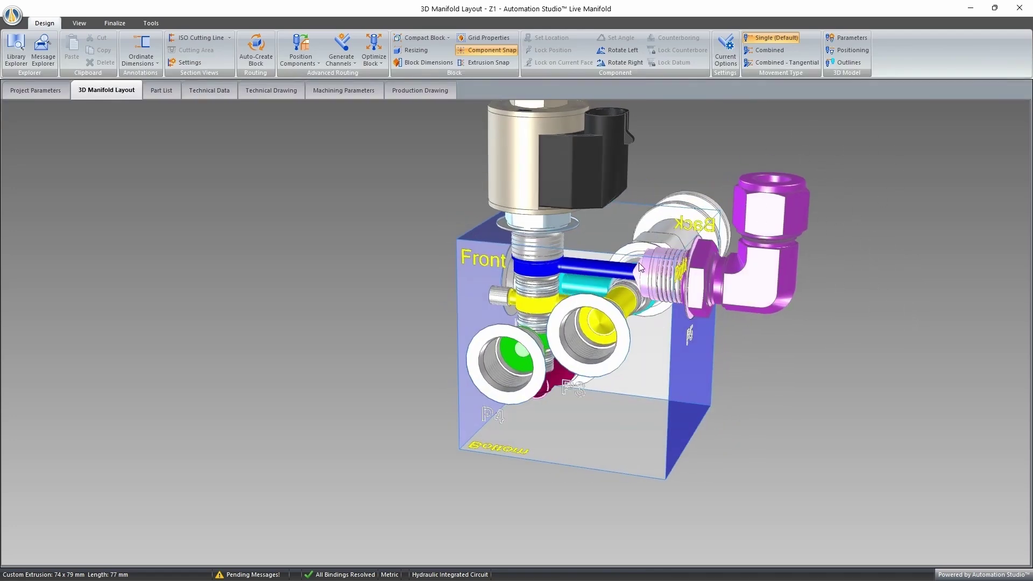
mouse_move(538, 186)
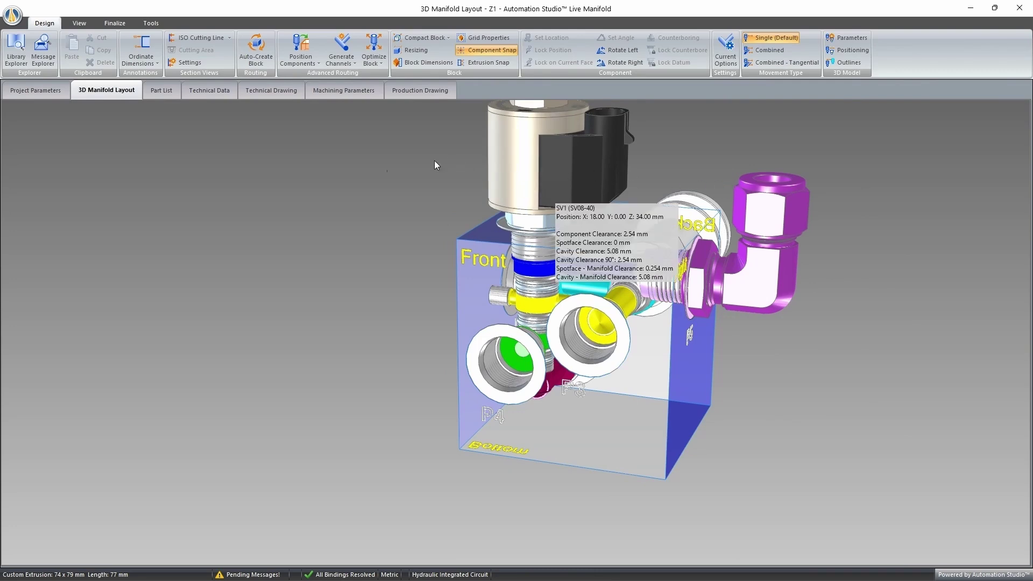
click(78, 24)
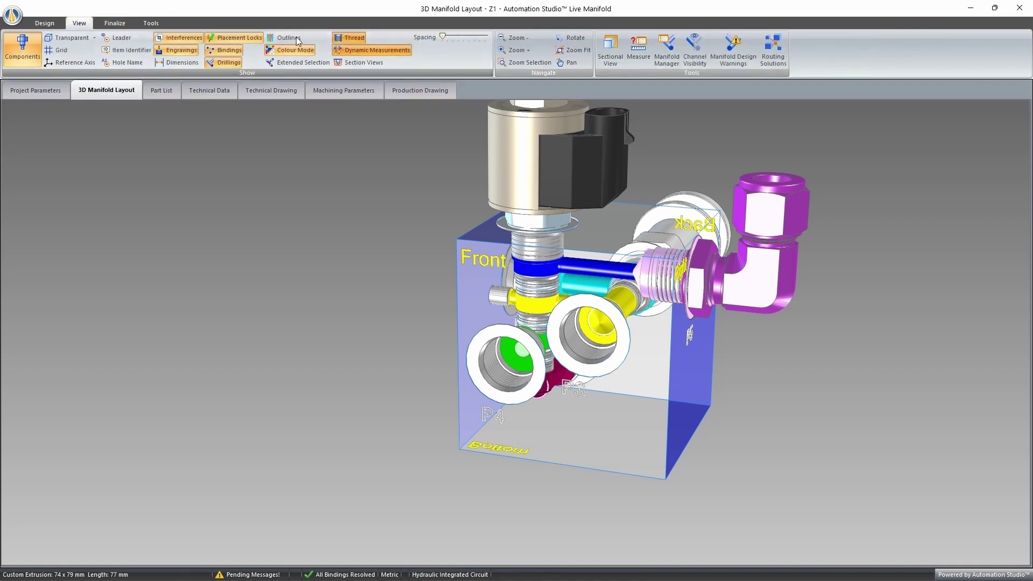
click(282, 39)
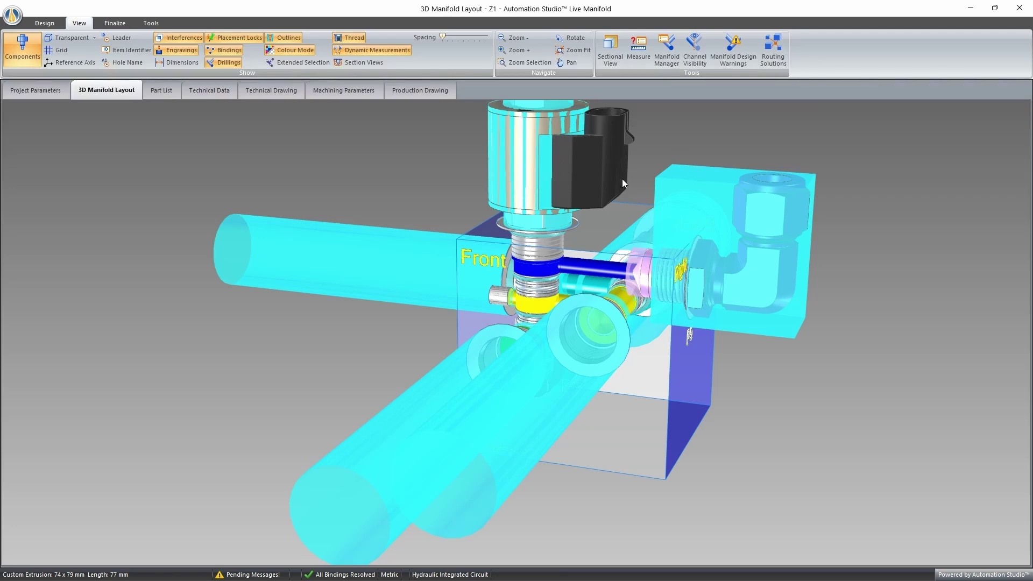
drag(680, 166, 735, 159)
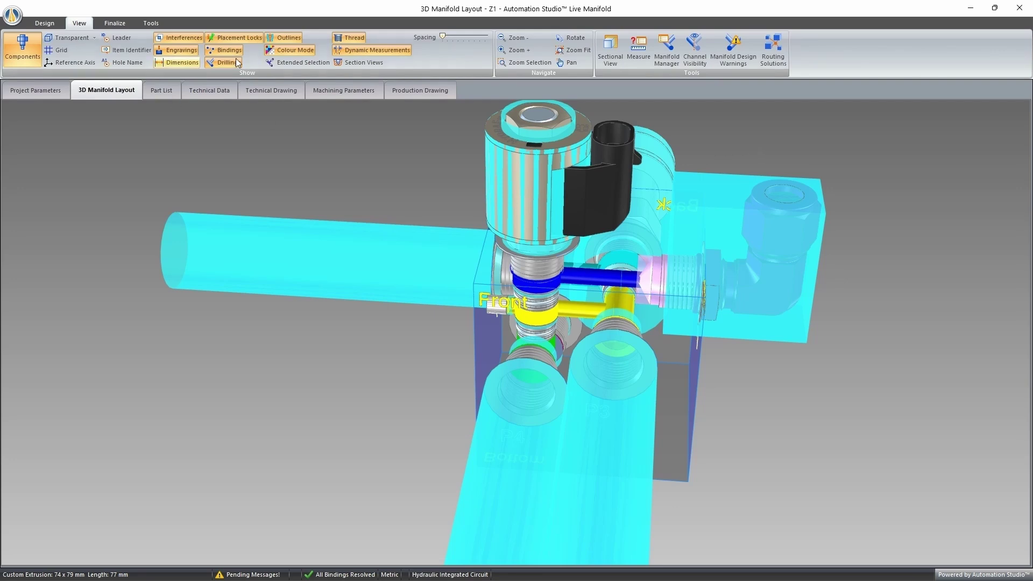
click(296, 39)
In outline positioning, resize the port P5 fitting's box outline so it starts at the manifold's Right face and extends beyond the elbow.
click(46, 23)
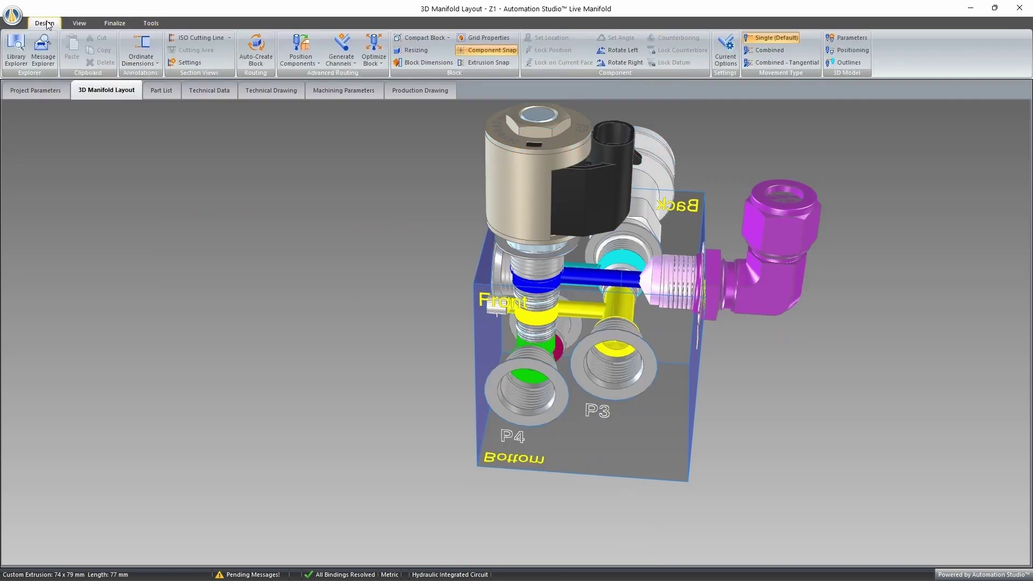
click(854, 50)
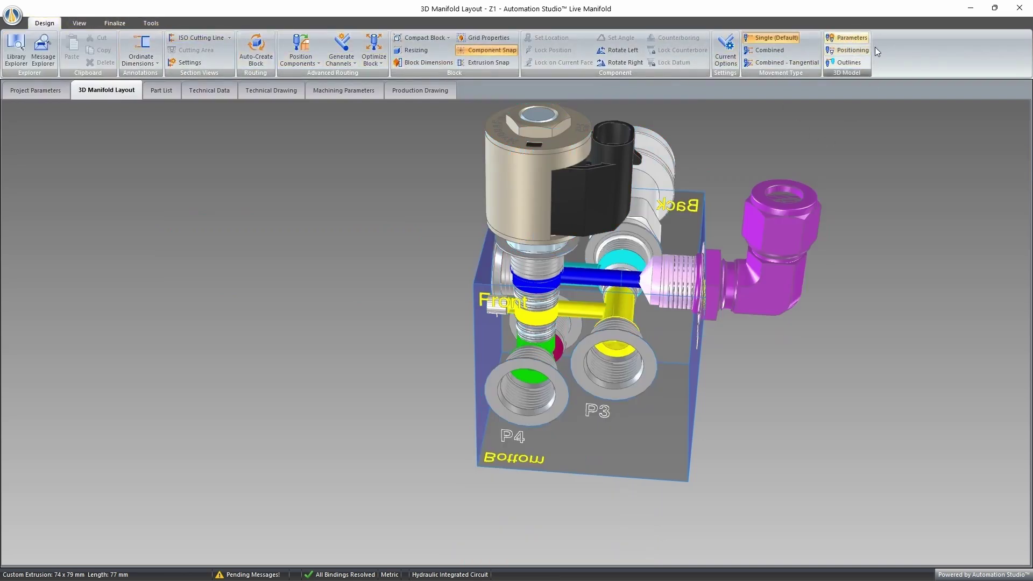
click(842, 67)
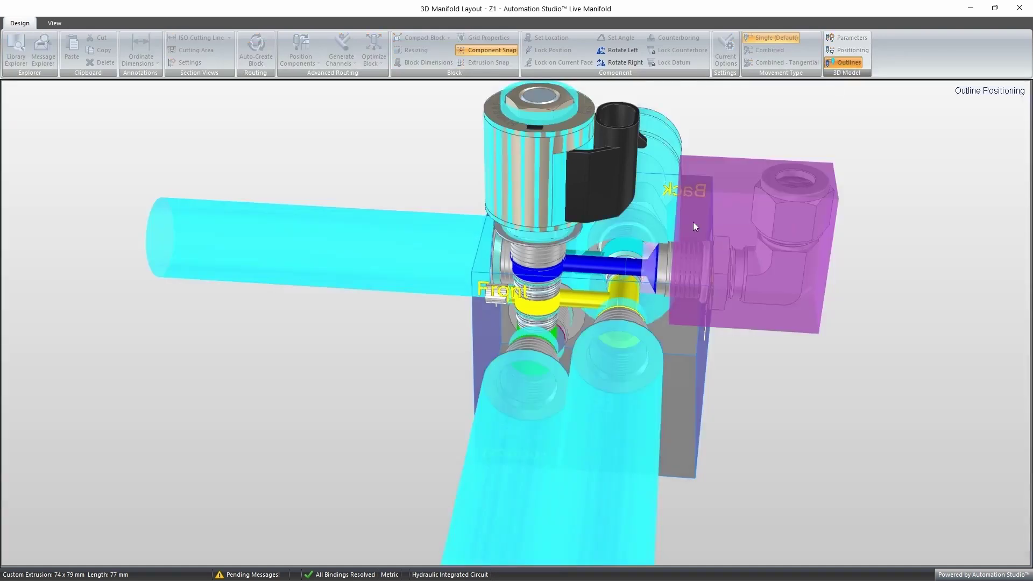
click(692, 367)
double_click(692, 367)
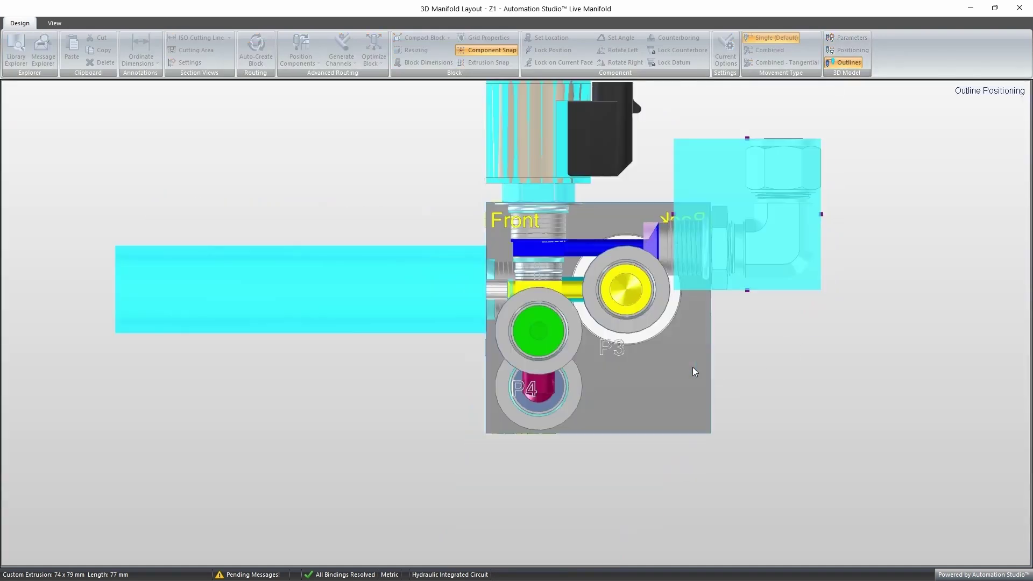
scroll(687, 209, up, 3)
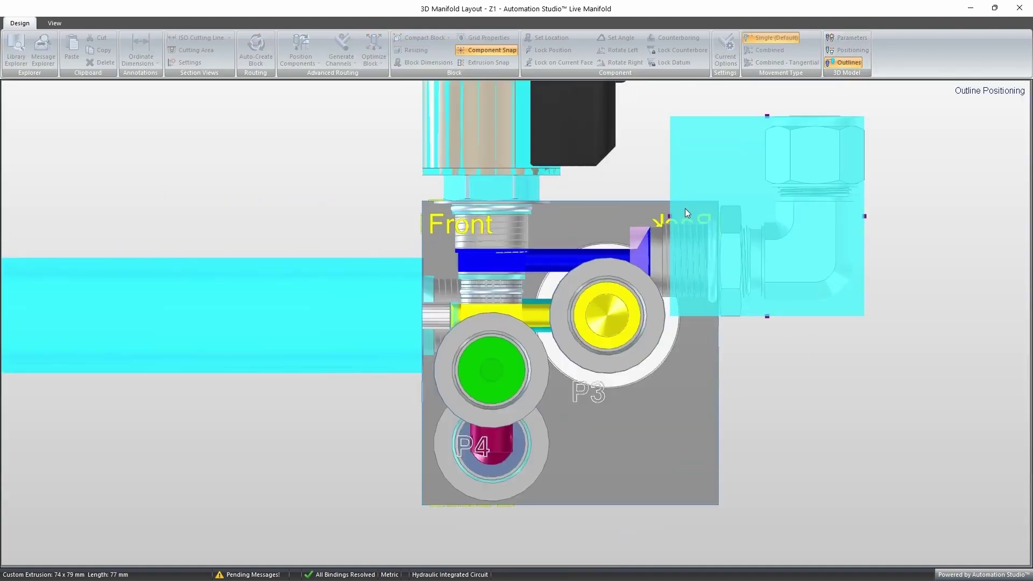
drag(663, 217, 730, 219)
drag(921, 218, 963, 218)
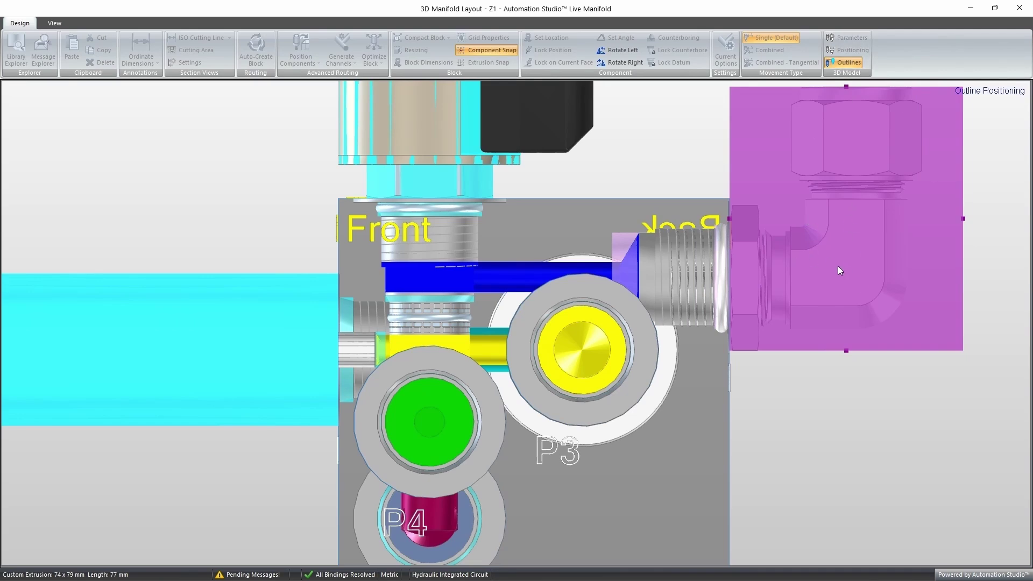
right_click(785, 181)
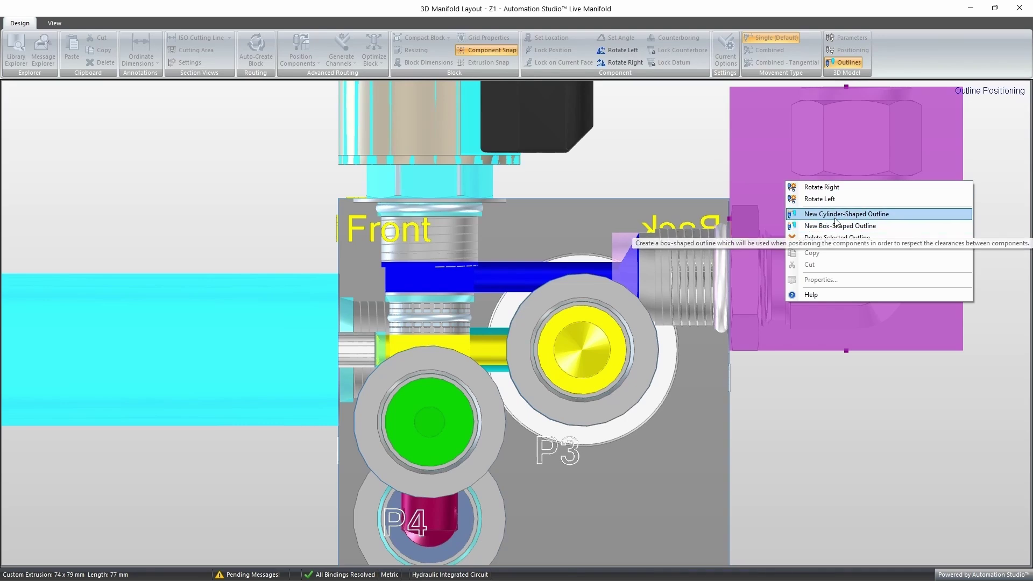
click(660, 151)
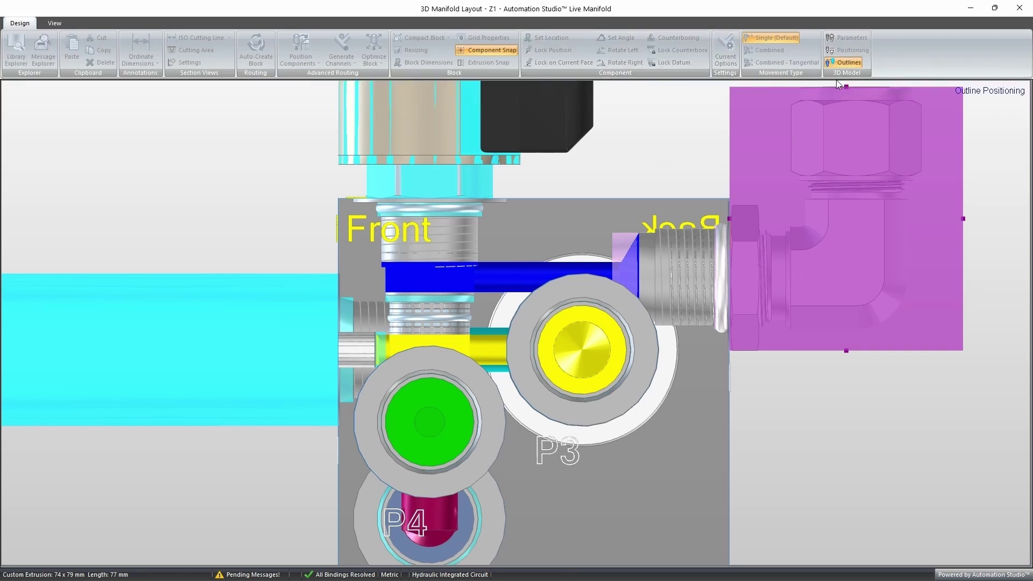
click(849, 63)
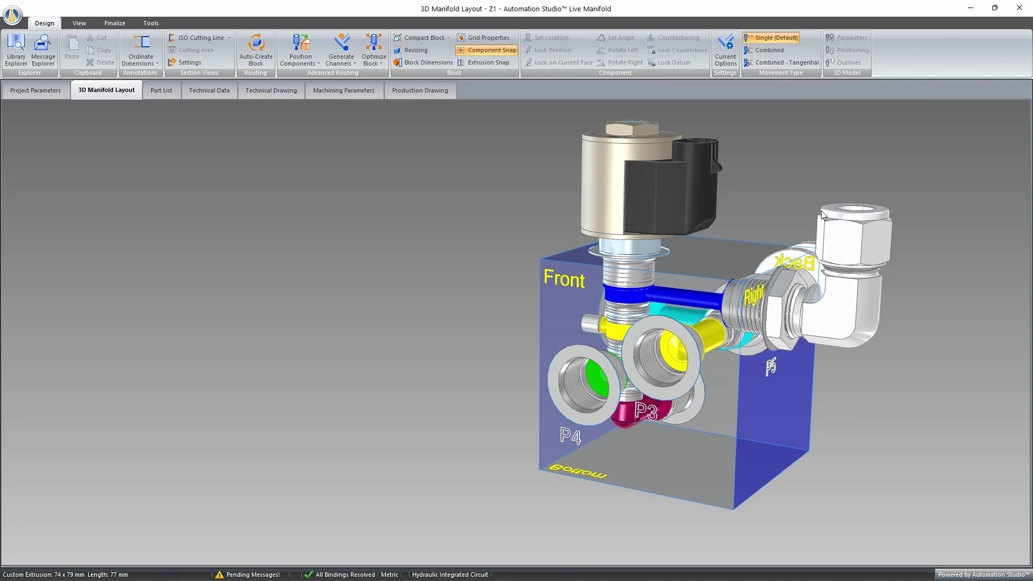
drag(913, 246, 835, 250)
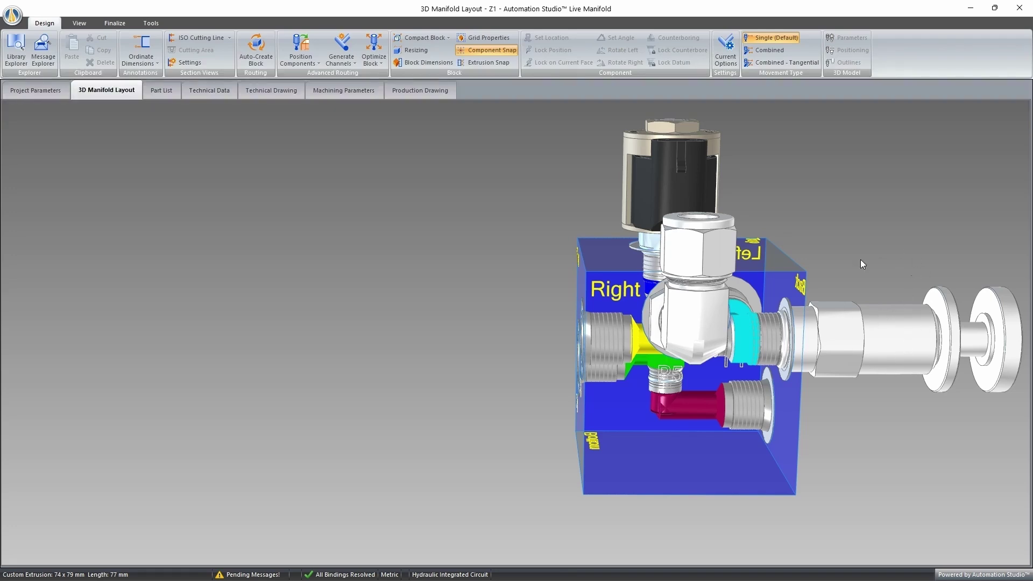
drag(814, 240, 885, 248)
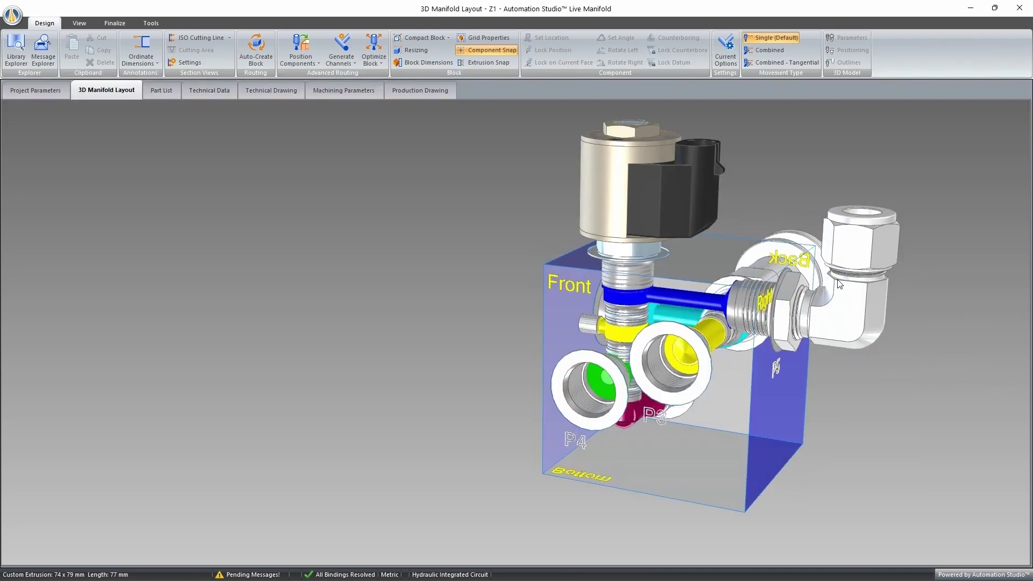
mouse_move(817, 272)
mouse_move(691, 221)
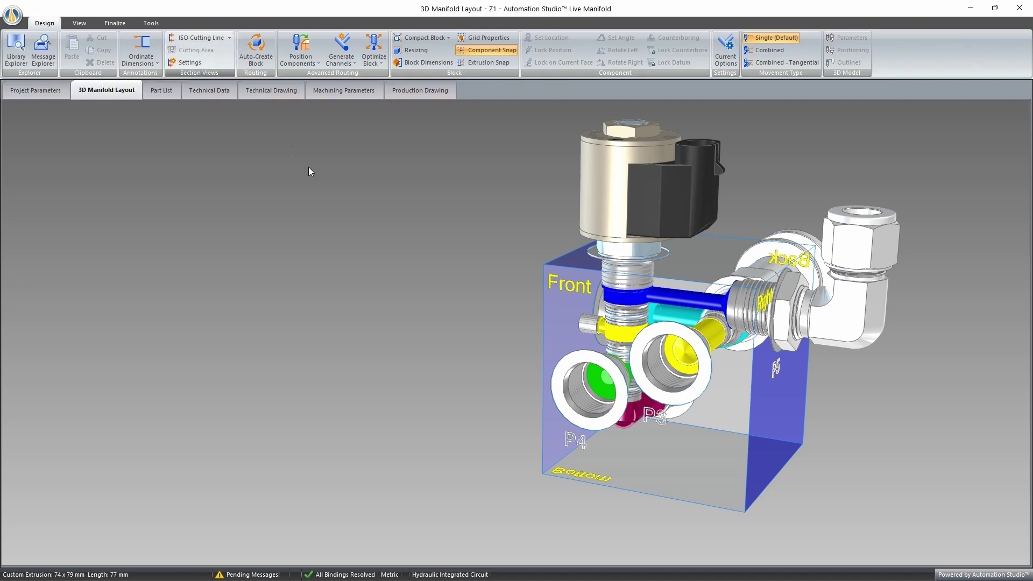
Draw an ISO cutting line across the manifold's Top face and adjust its end point so the line runs parallel to the Right face.
drag(330, 179, 461, 172)
drag(724, 240, 766, 238)
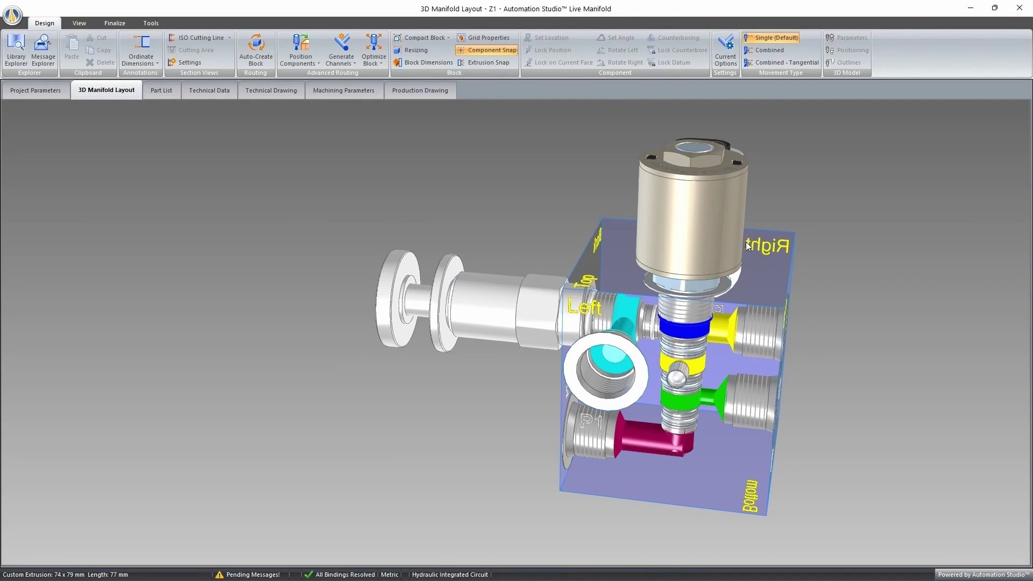
drag(820, 247, 835, 305)
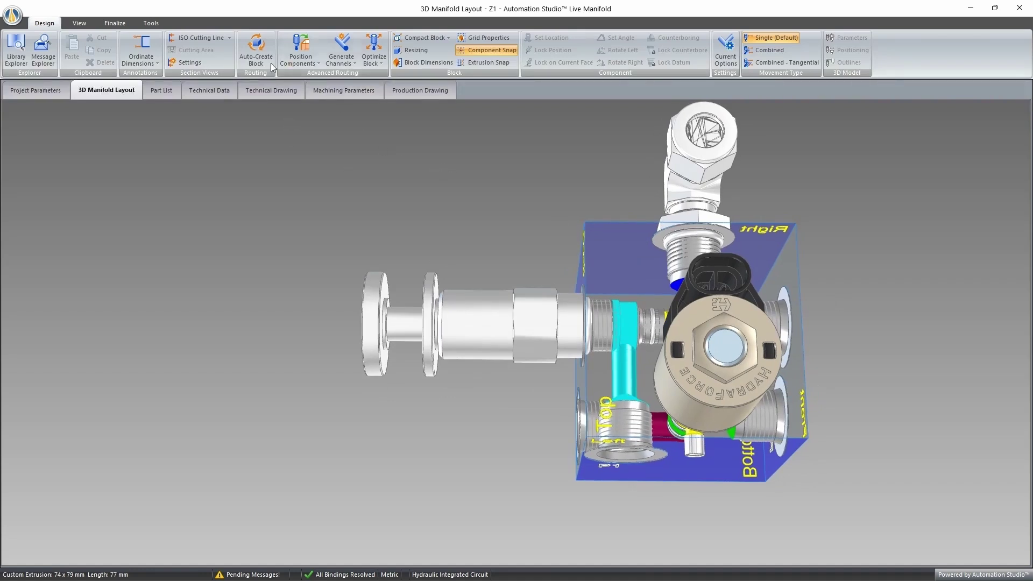
click(230, 38)
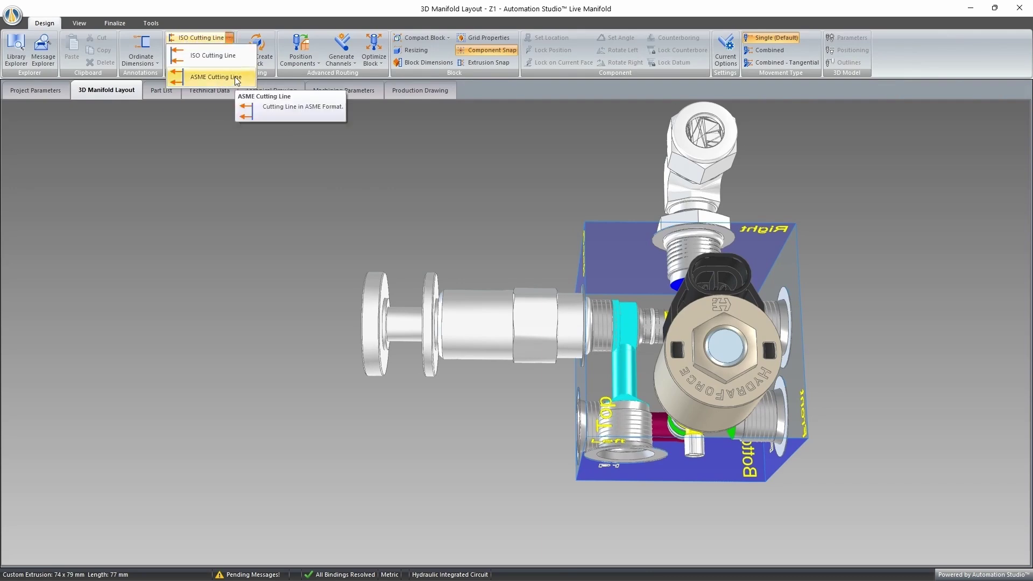
click(231, 41)
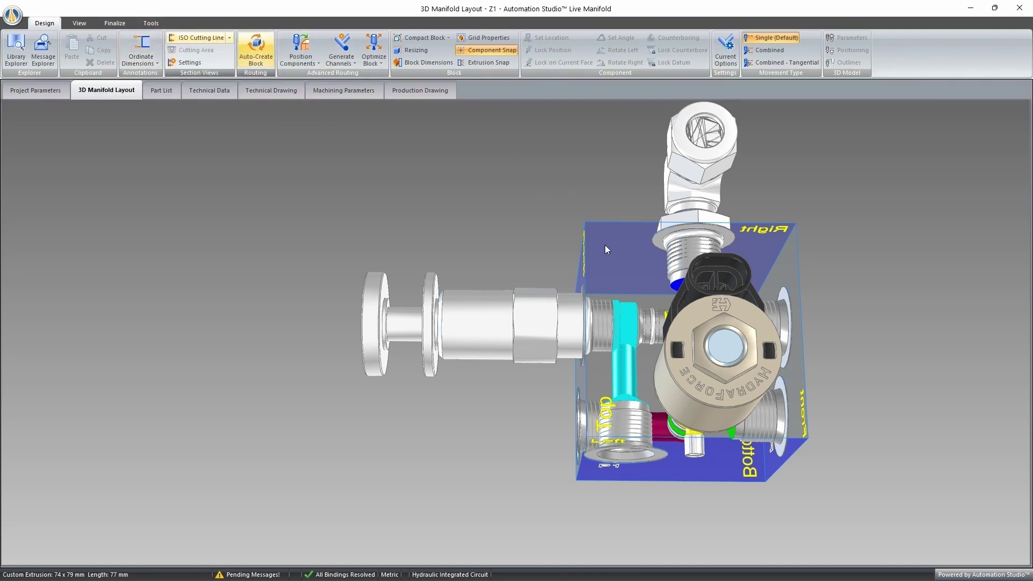
click(602, 259)
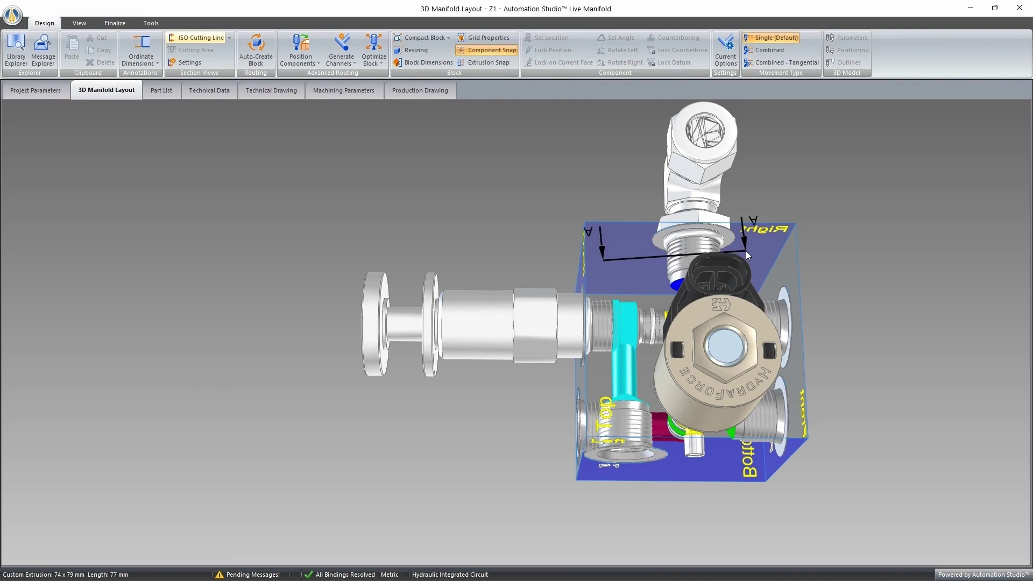
click(787, 279)
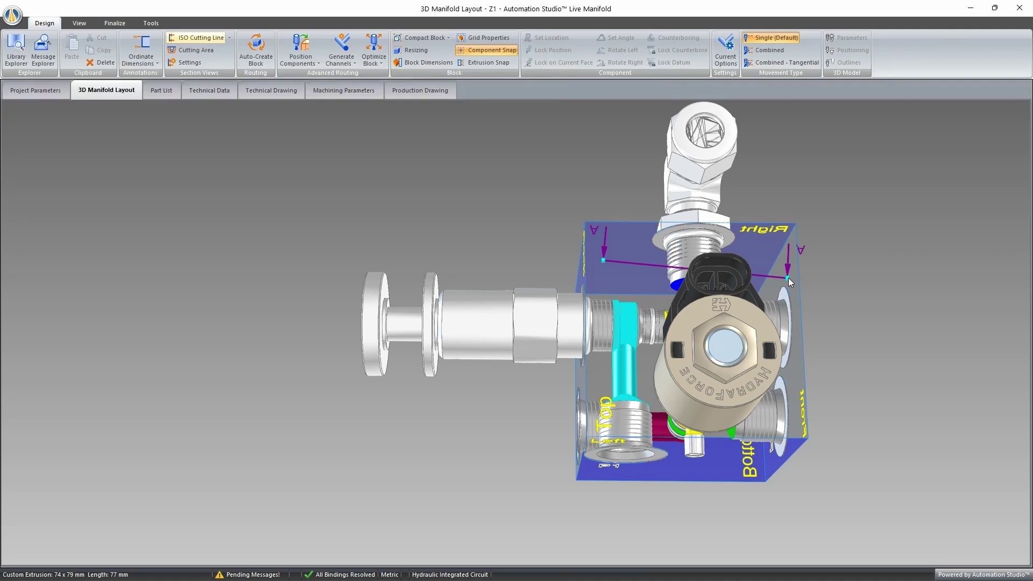
mouse_move(789, 278)
mouse_down()
mouse_move(789, 241)
mouse_move(789, 264)
mouse_move(782, 237)
mouse_move(784, 260)
mouse_move(780, 238)
mouse_move(764, 237)
mouse_move(775, 270)
mouse_move(766, 246)
mouse_move(780, 263)
mouse_up()
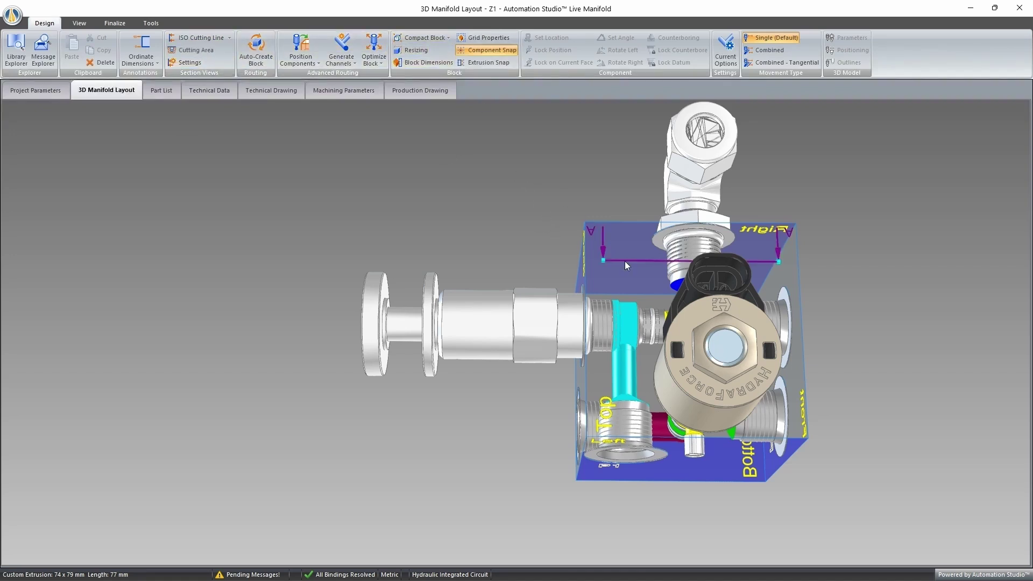
View the manifold squarely onto the Top face and move the cutting line so it passes through the centre of valve SV1.
double_click(607, 279)
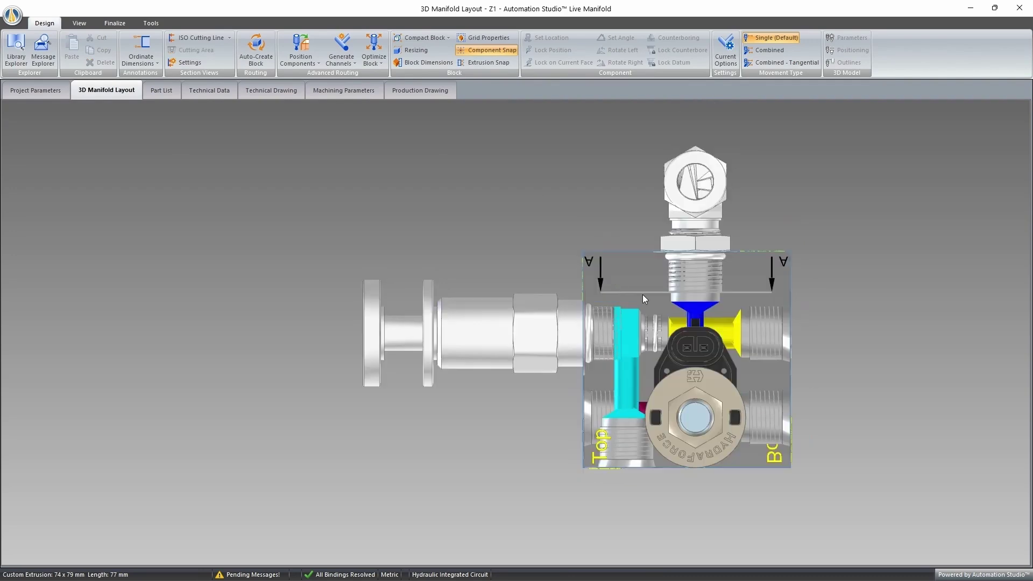
drag(641, 294, 649, 418)
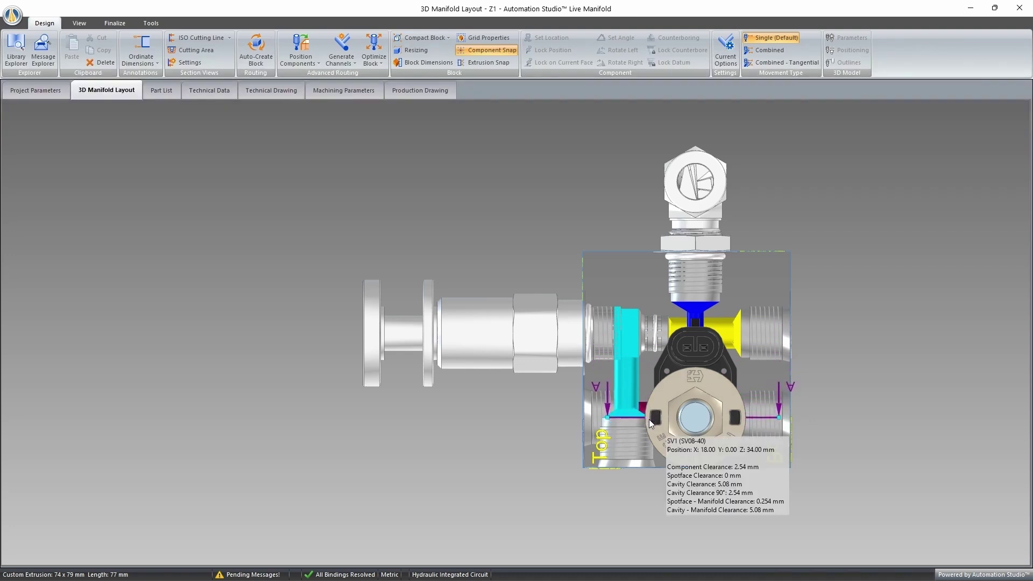
click(835, 304)
Define the cutting area of line A-A as a five-point polygon around the SV1 cavity, reaching down into the red channel, and leave cutting area design.
drag(834, 302, 824, 233)
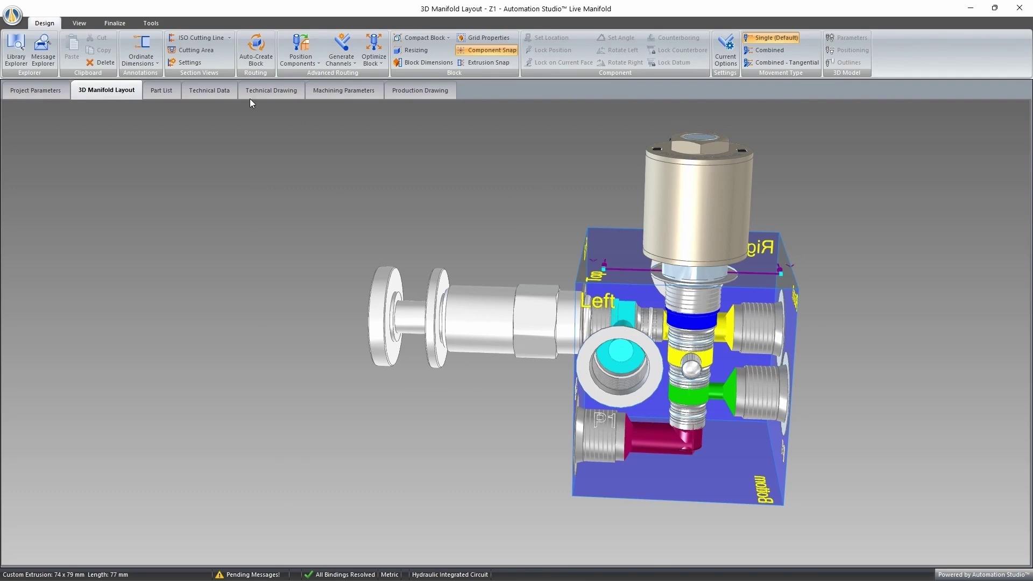
click(191, 50)
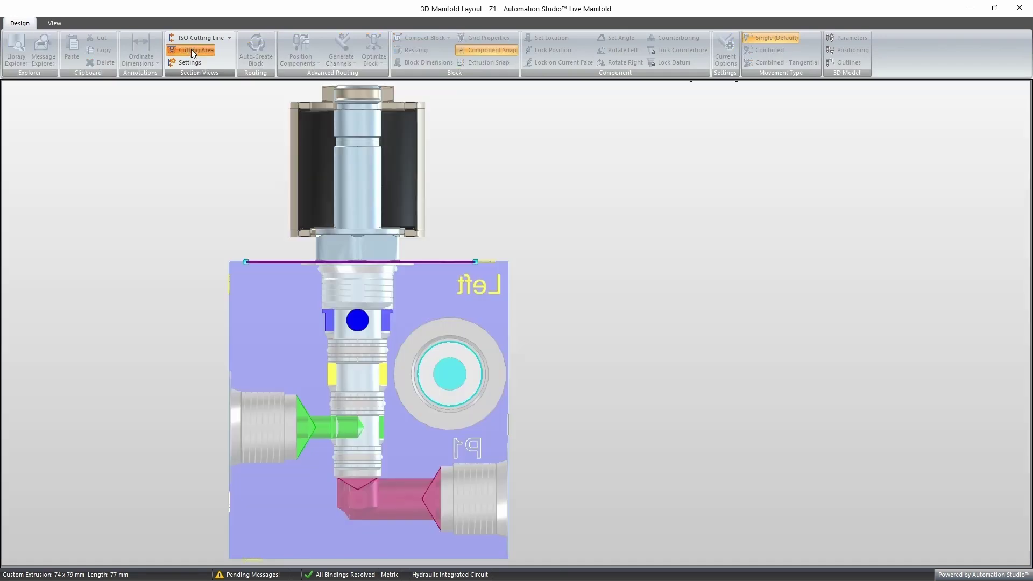
scroll(356, 179, down, 2)
scroll(271, 353, up, 2)
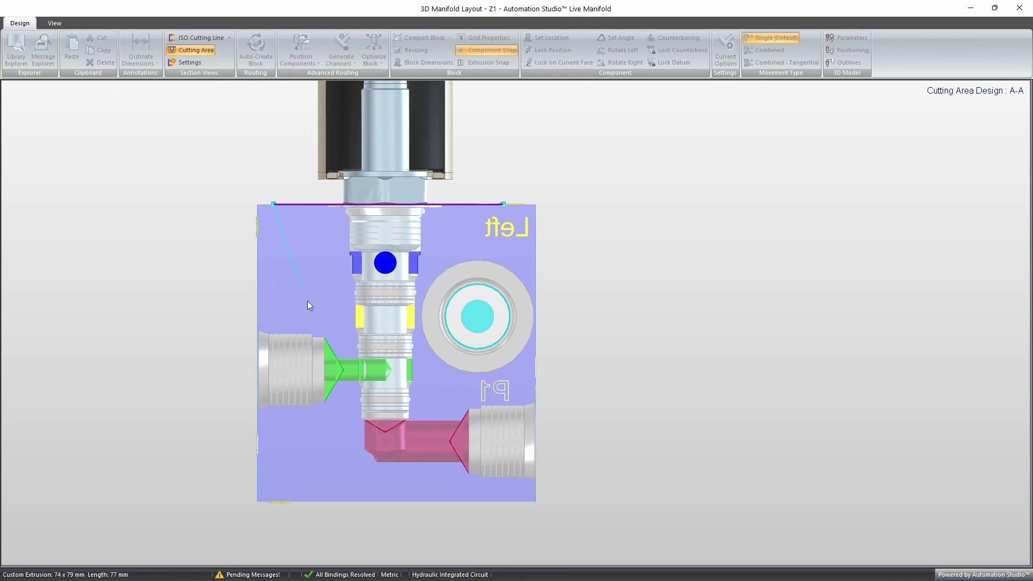
click(338, 410)
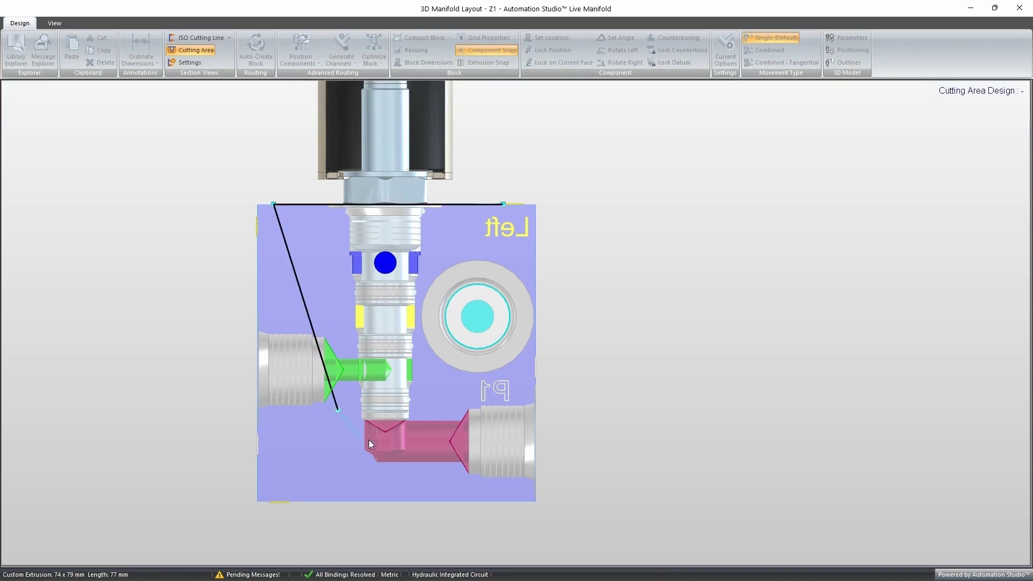
click(386, 451)
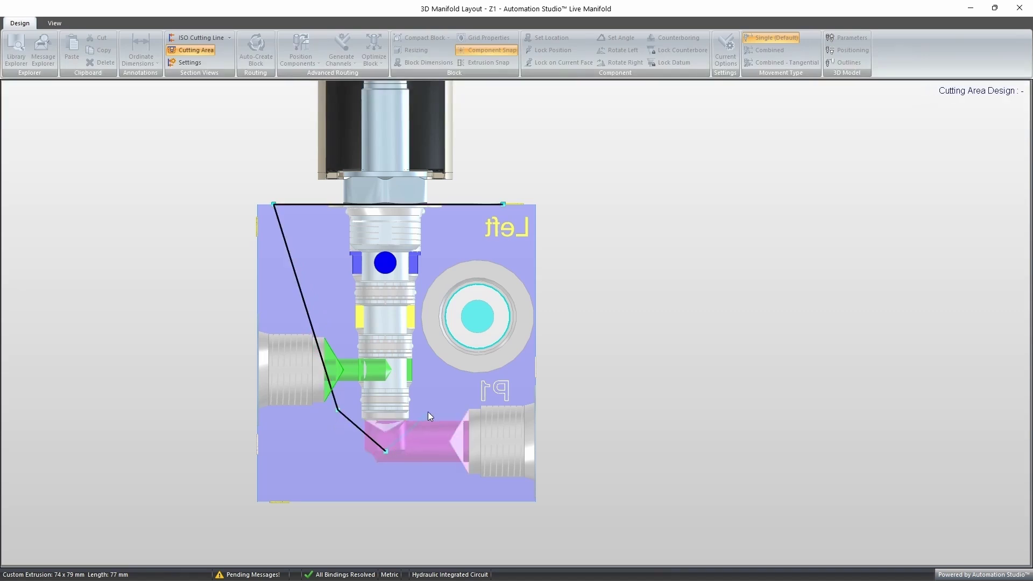
click(431, 407)
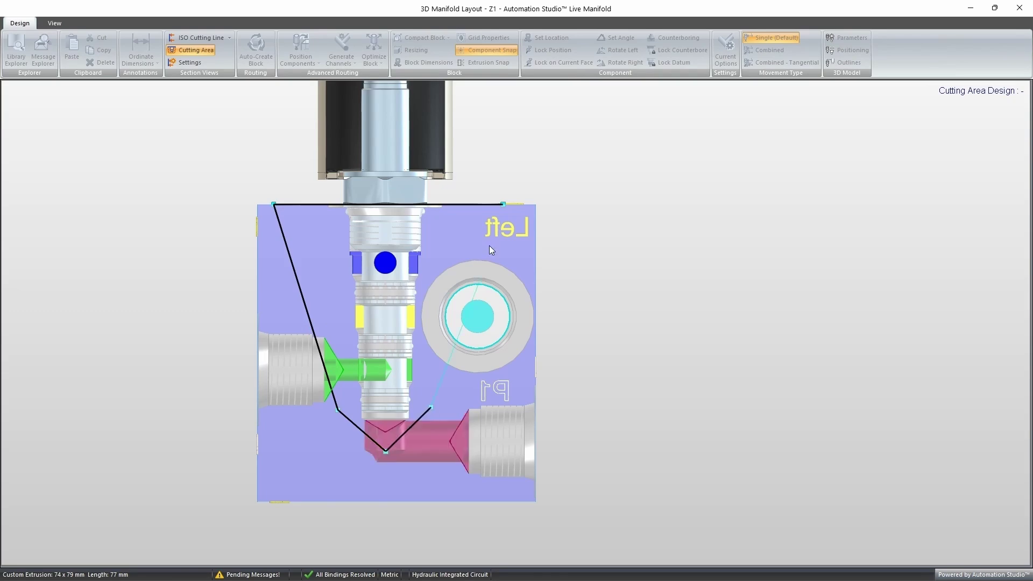
click(503, 205)
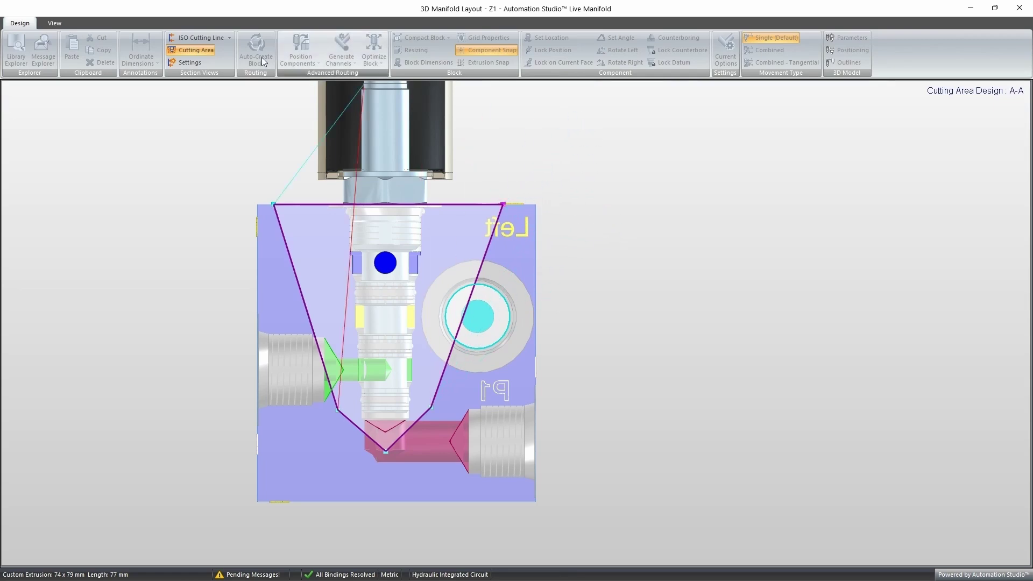
click(200, 49)
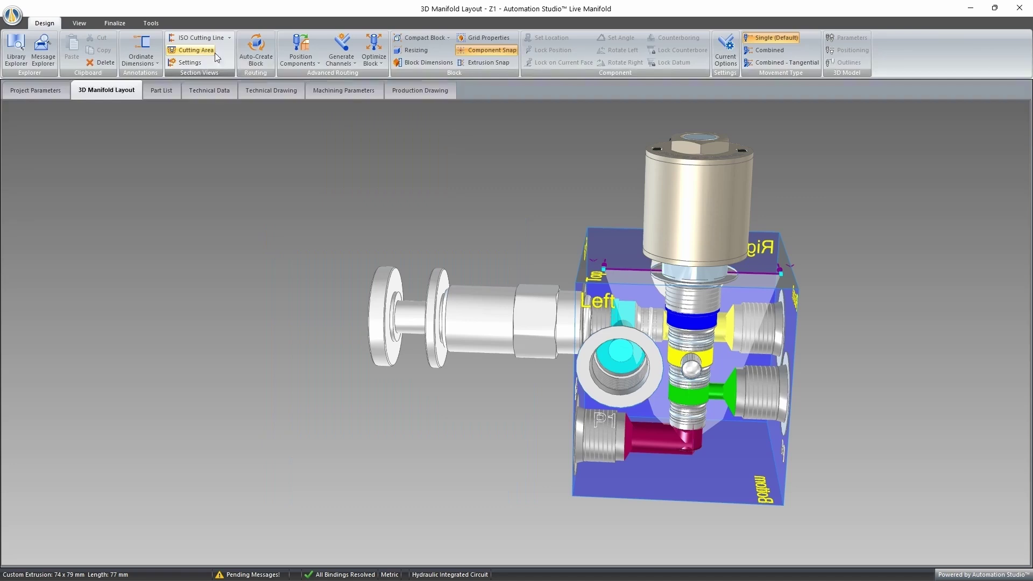
drag(873, 233, 837, 229)
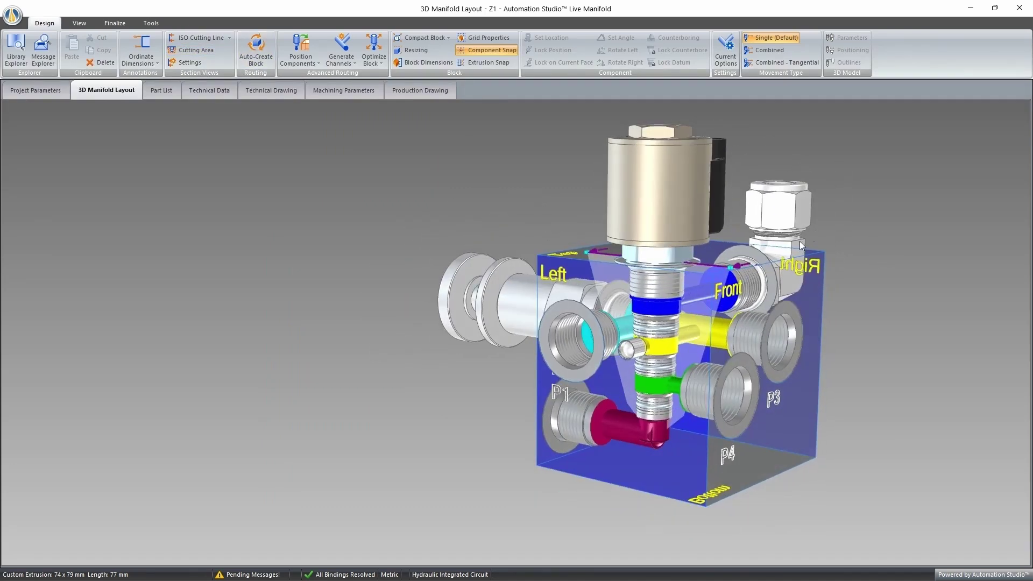
Hide the section views on the 3D manifold and show them again.
drag(495, 262, 560, 280)
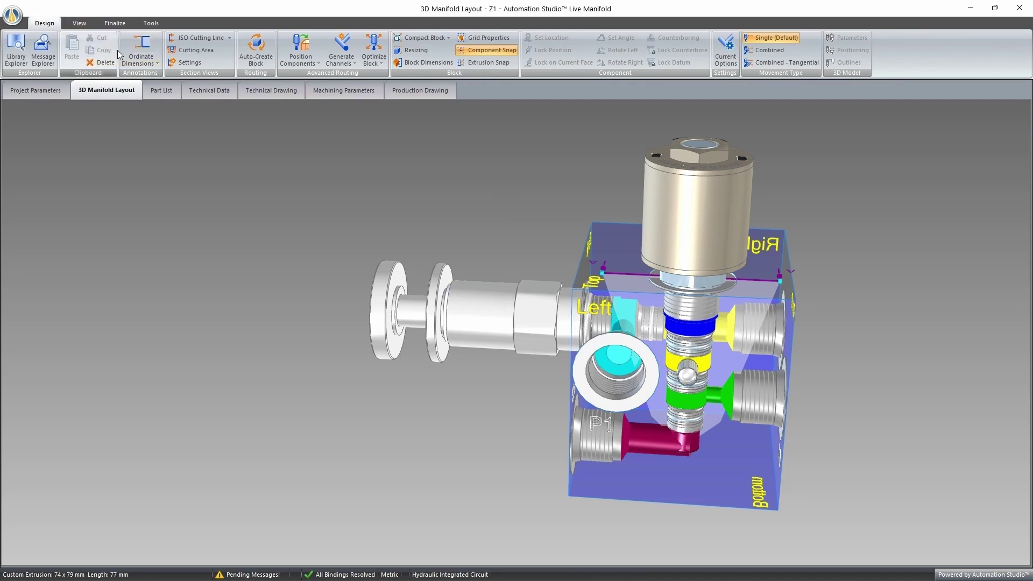
click(86, 25)
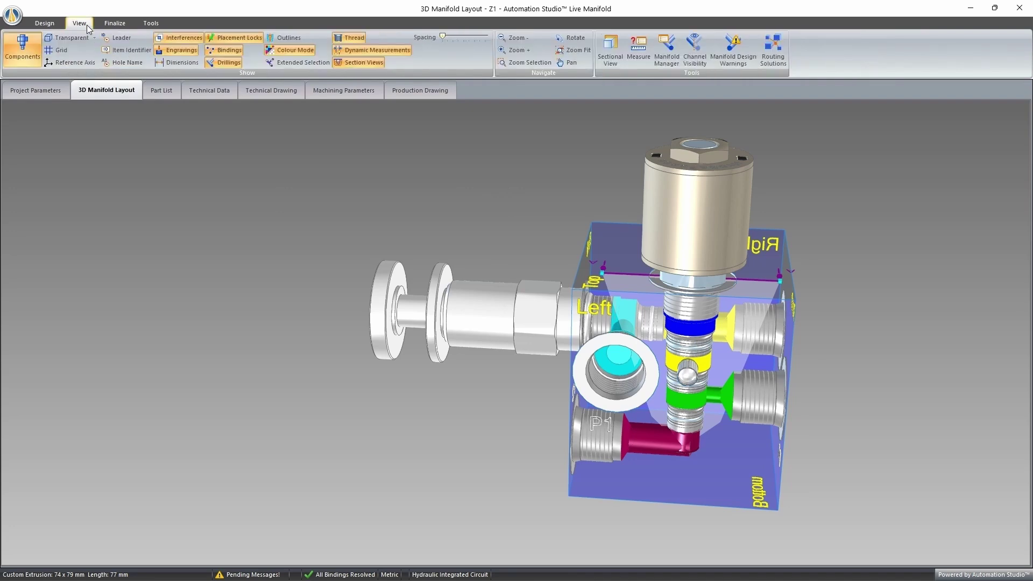
click(359, 66)
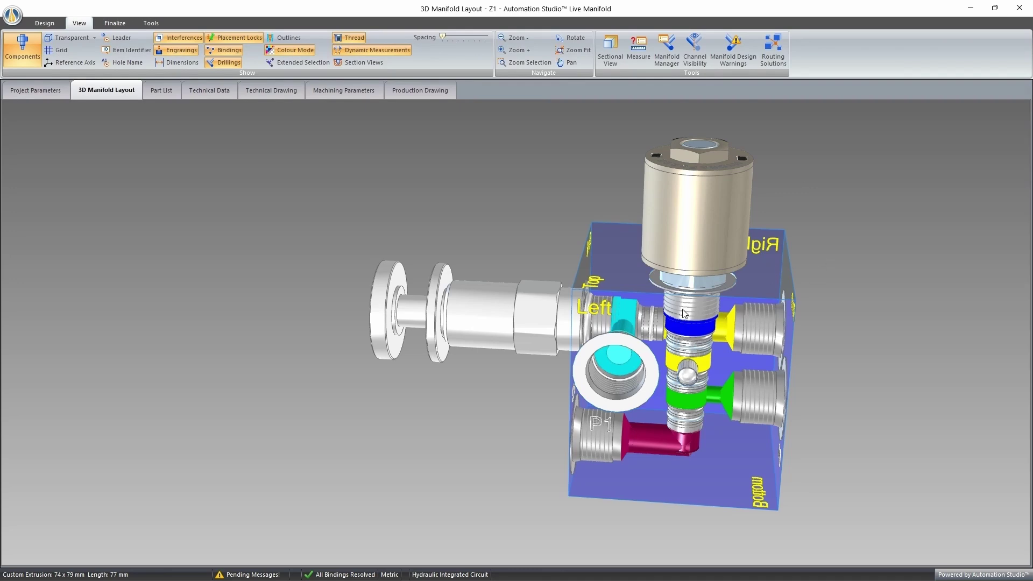
click(364, 61)
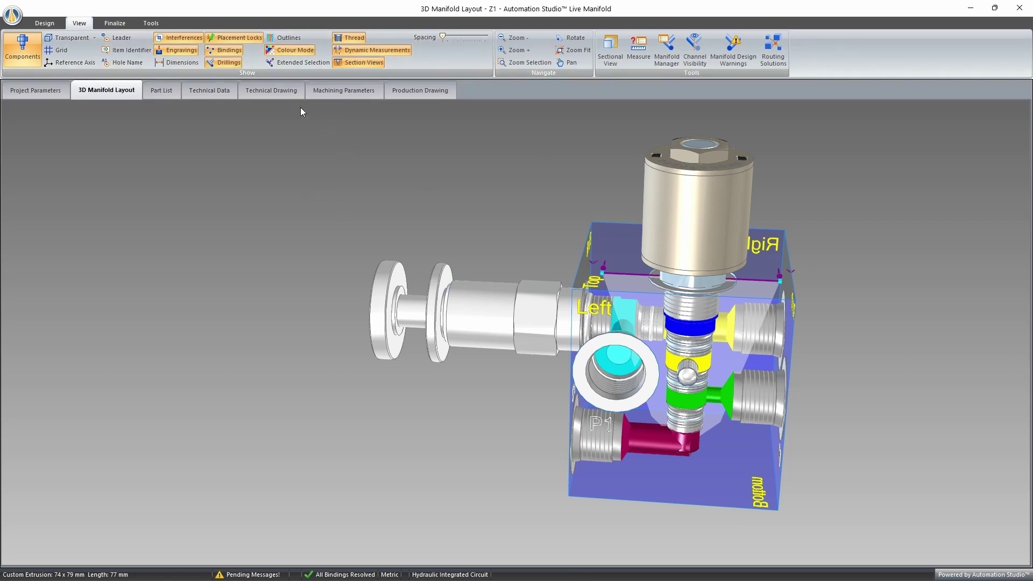
Open the technical drawing and place the A-A section view from the library in the upper part of the page.
click(279, 92)
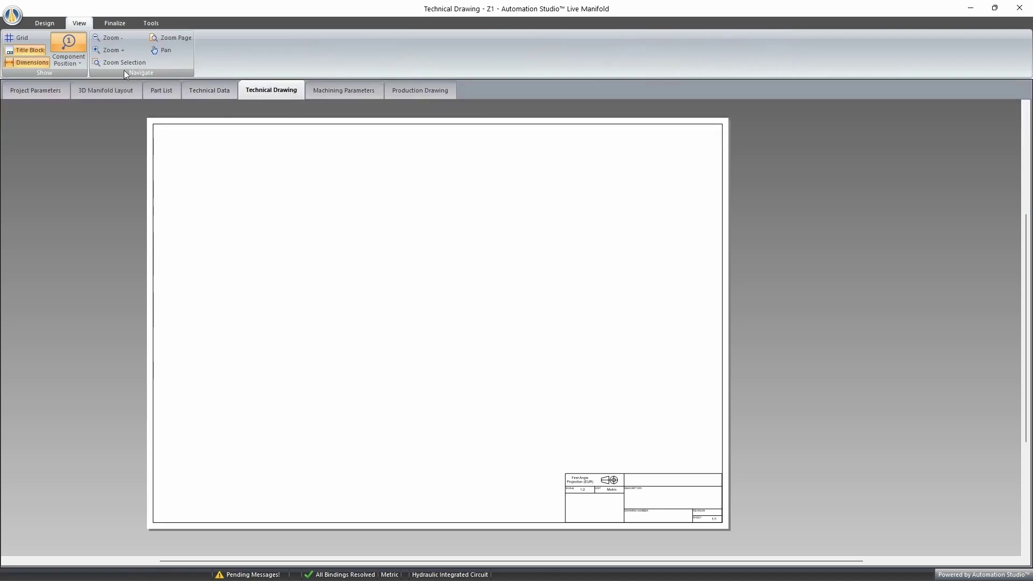
click(42, 23)
click(16, 49)
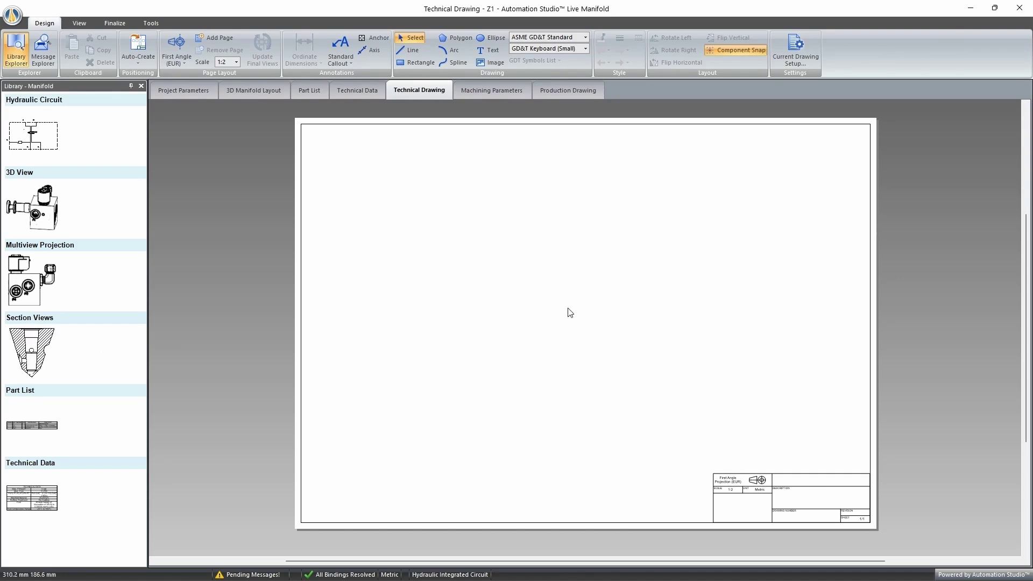
mouse_move(46, 344)
mouse_down()
mouse_move(444, 233)
mouse_move(509, 237)
mouse_up()
scroll(511, 242, up, 3)
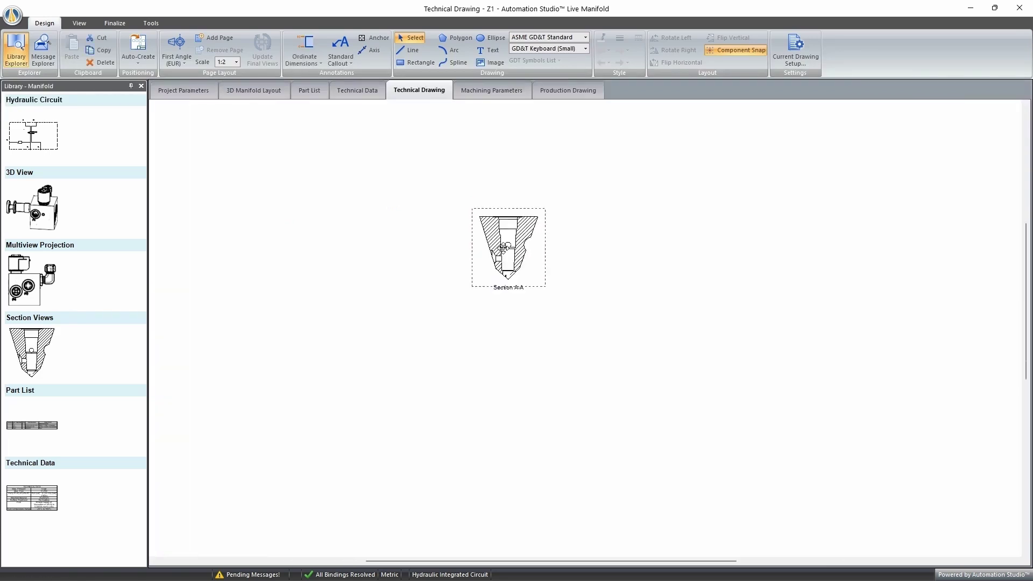
scroll(538, 186, up, 5)
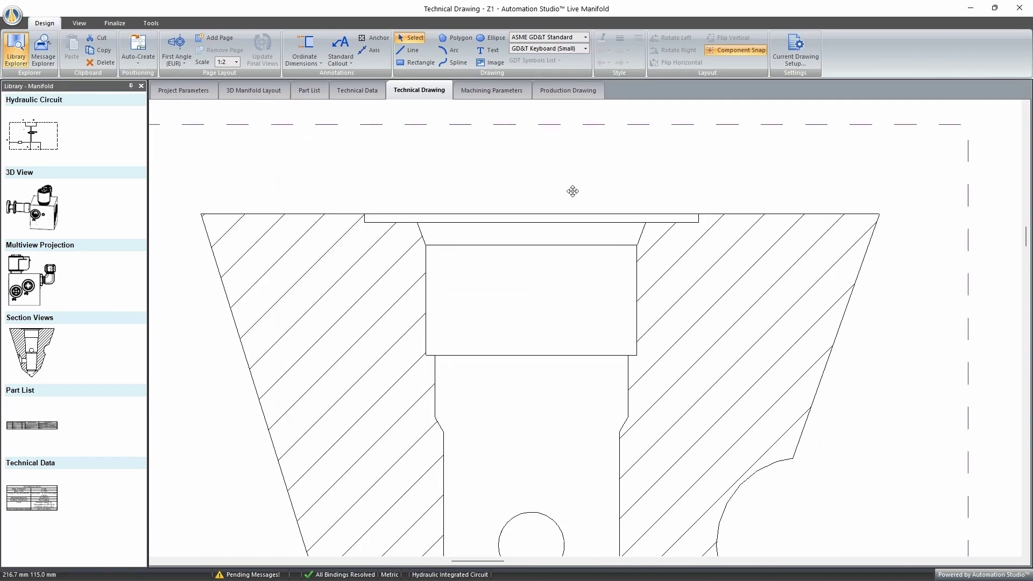
scroll(572, 190, up, 1)
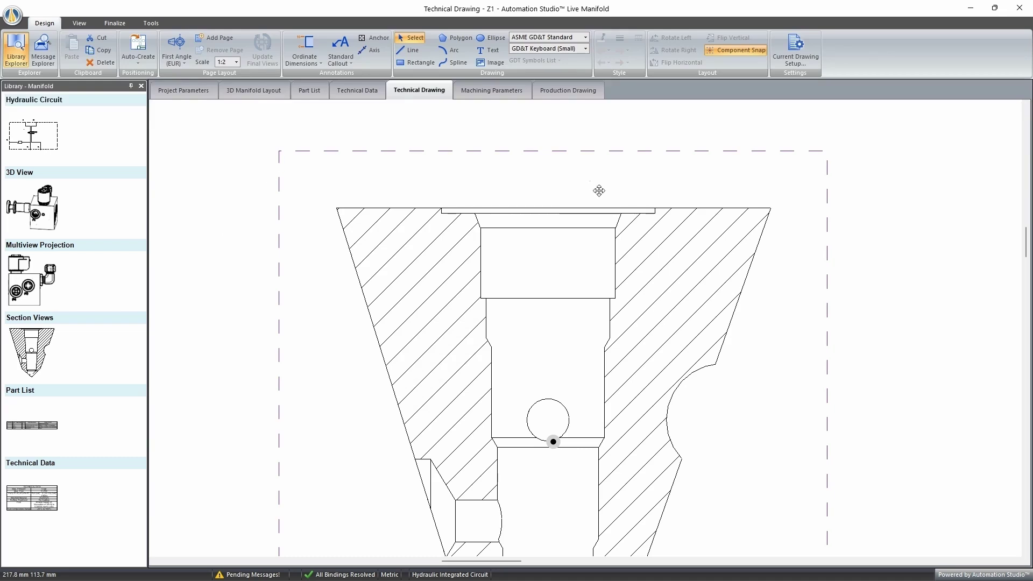
Draw two axis lines in Section A-A, one along each tapered edge at the cavity's opening, extending above the section.
click(310, 64)
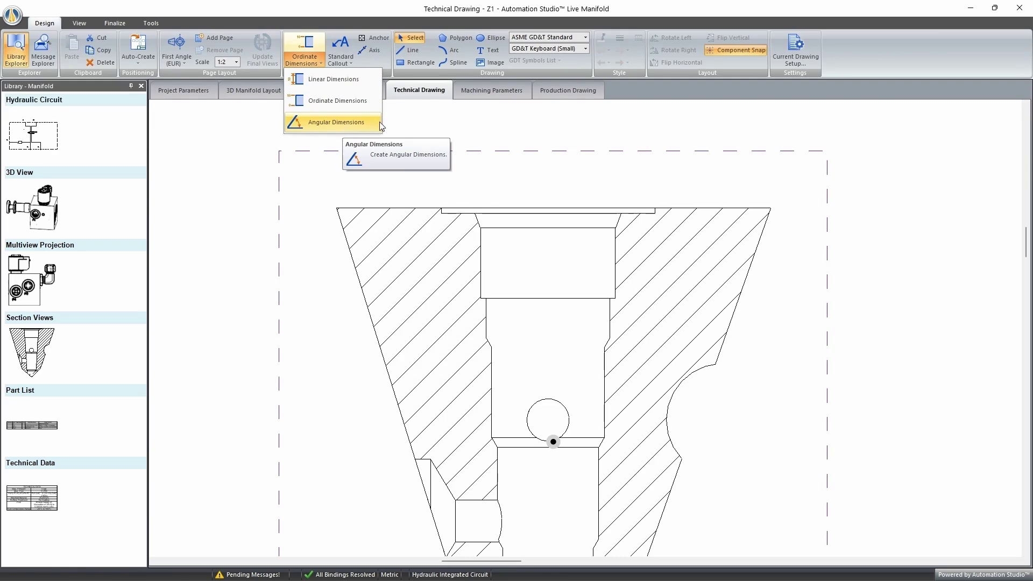
click(541, 145)
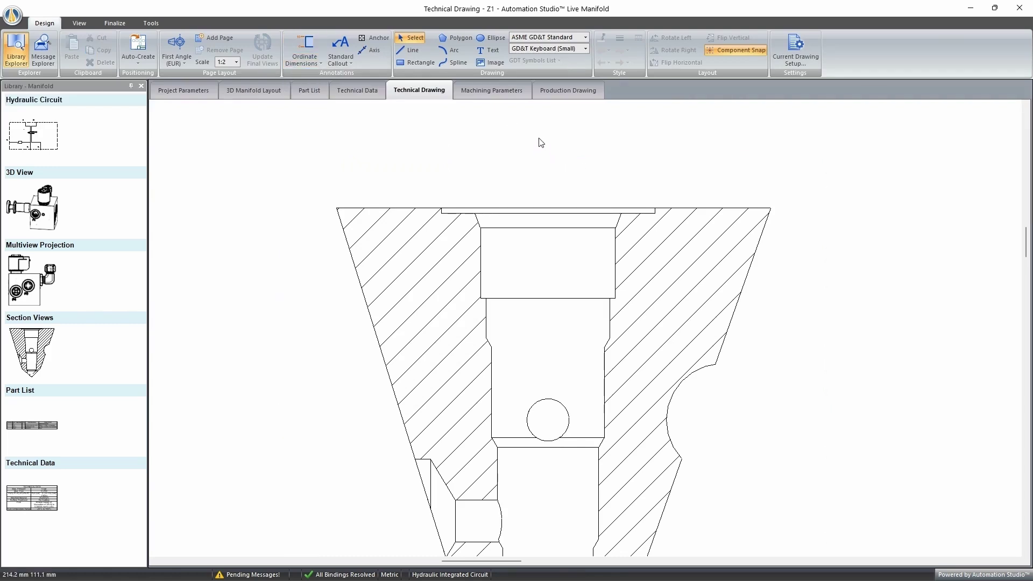
click(373, 52)
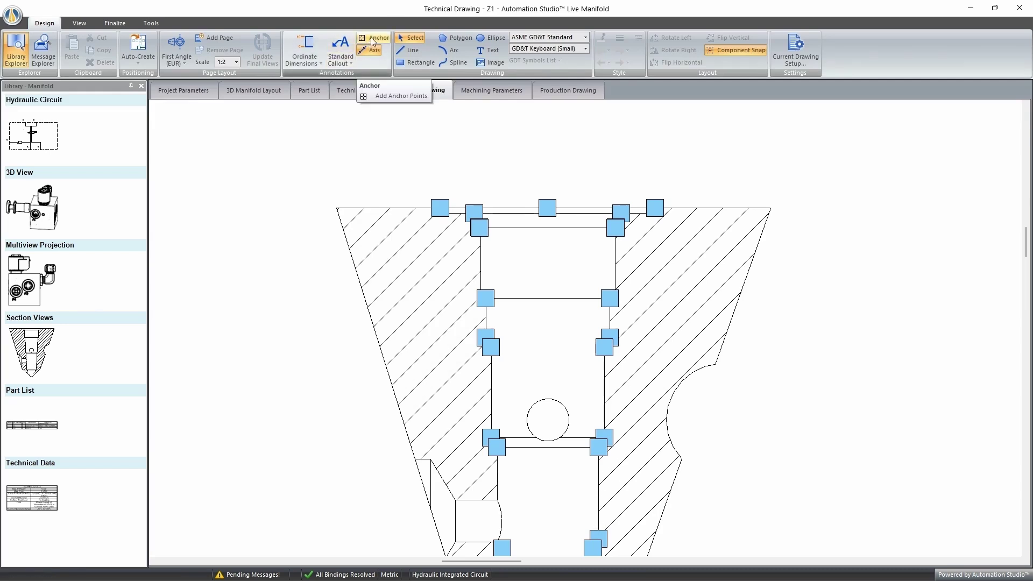
scroll(581, 243, down, 3)
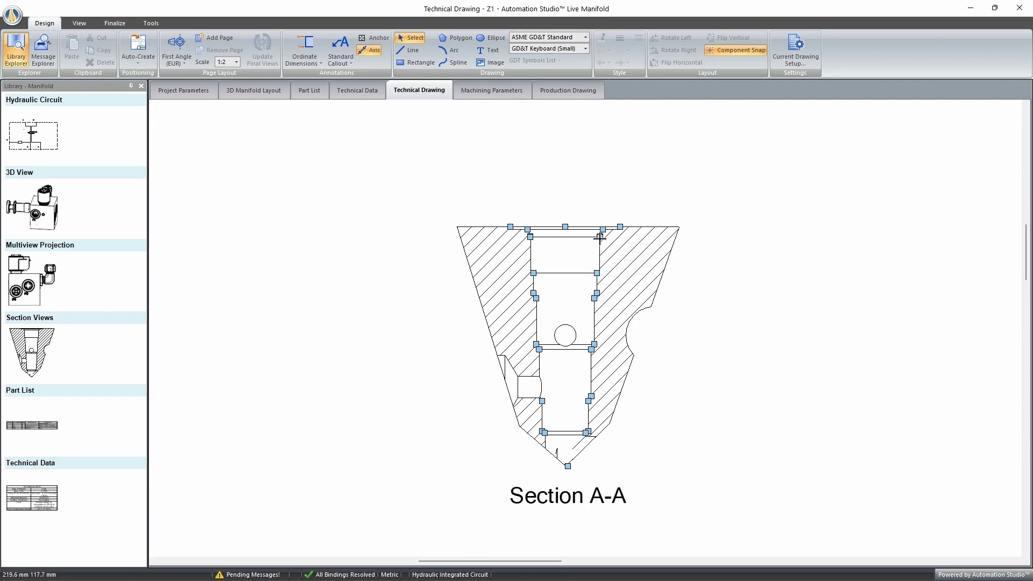
drag(600, 237, 691, 154)
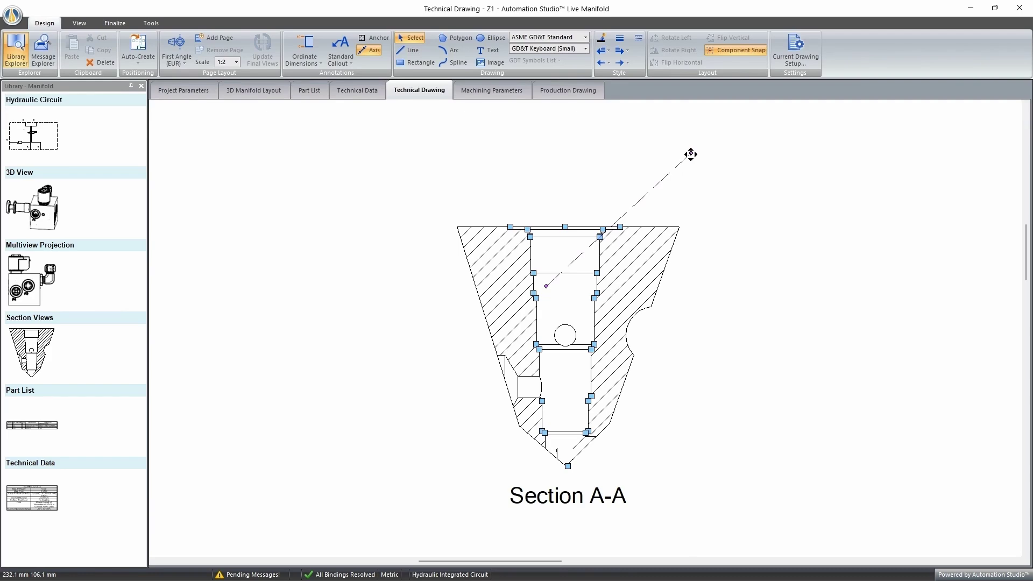
drag(691, 154, 646, 134)
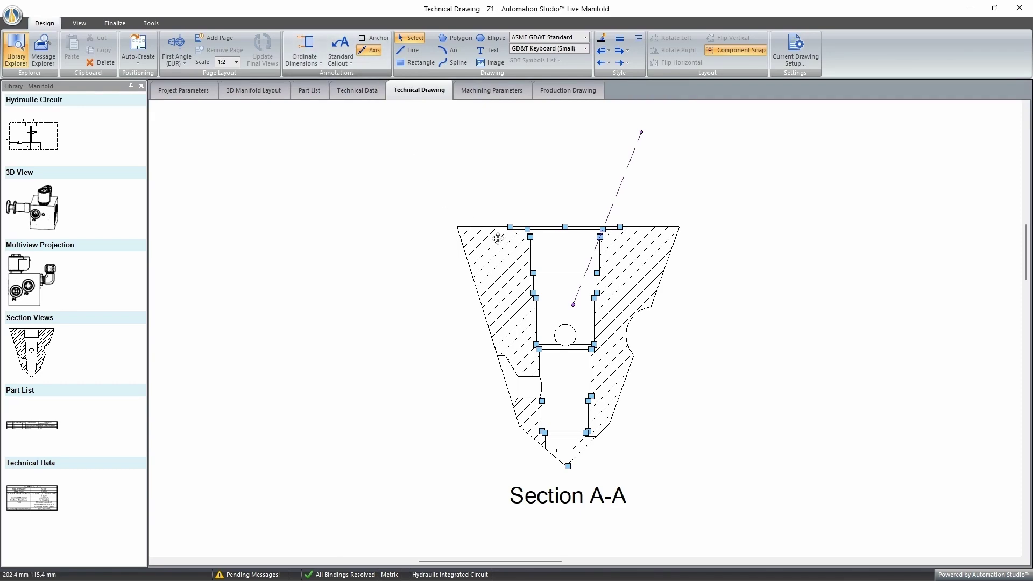
drag(529, 239, 495, 153)
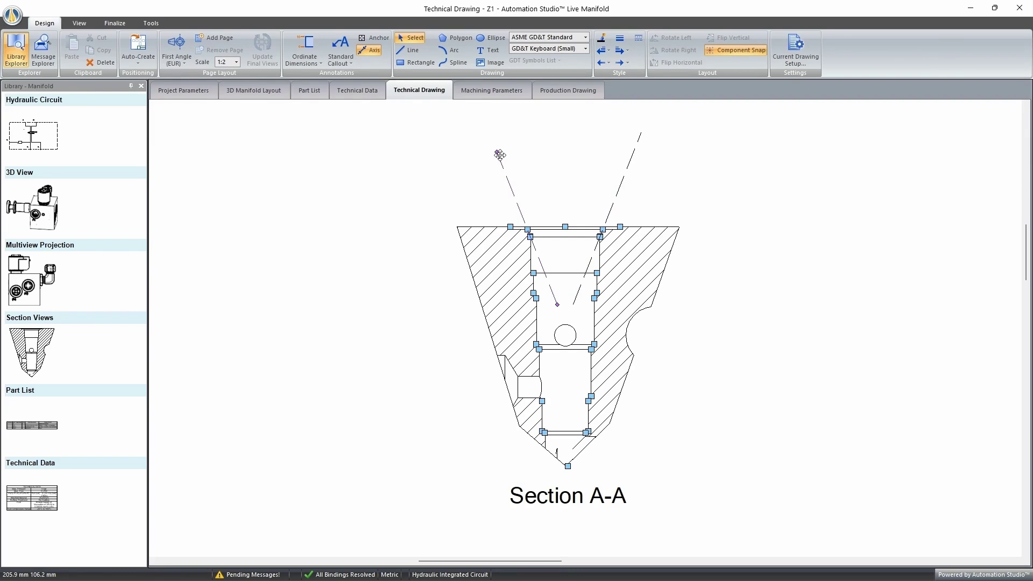
click(368, 47)
click(558, 152)
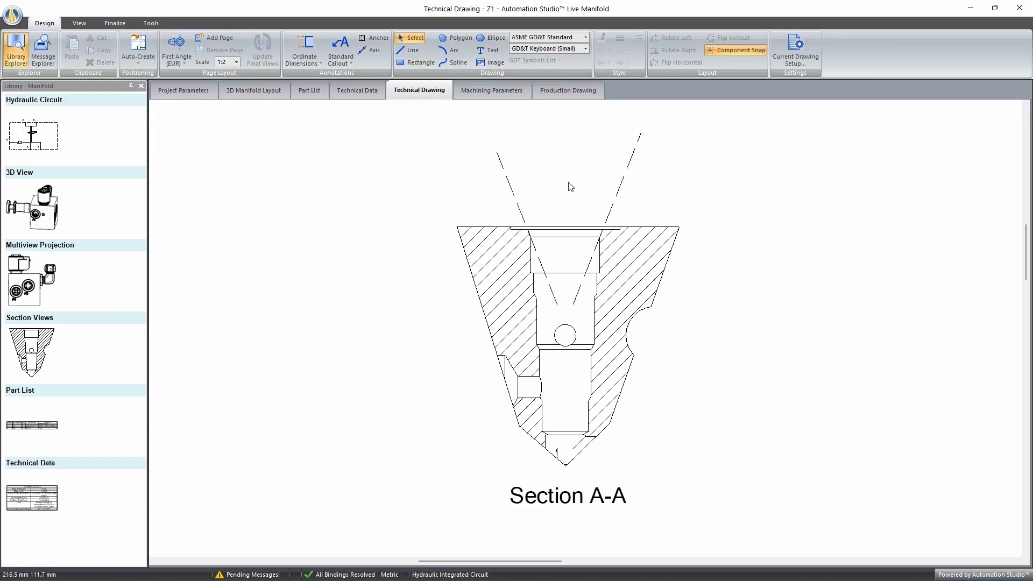
Add an angular dimension between the two axis lines, with its text above the cavity opening.
click(315, 62)
click(336, 122)
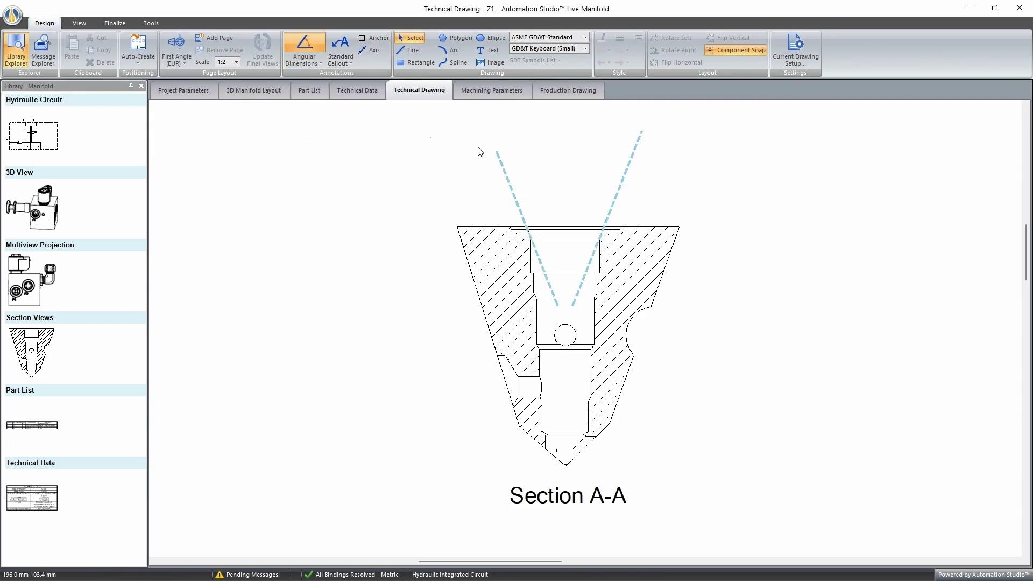
click(507, 180)
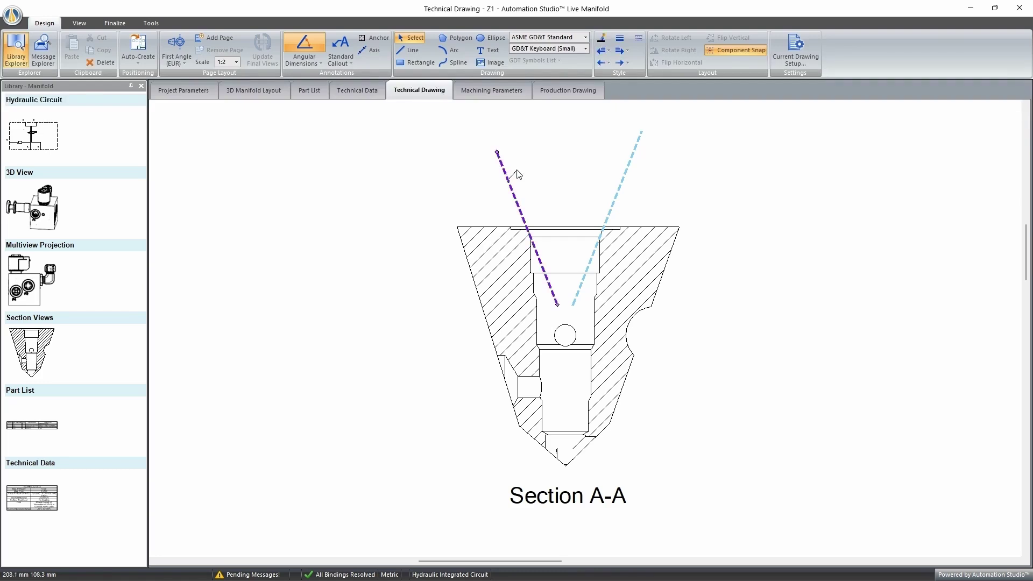
click(625, 171)
click(559, 168)
drag(559, 168, 559, 165)
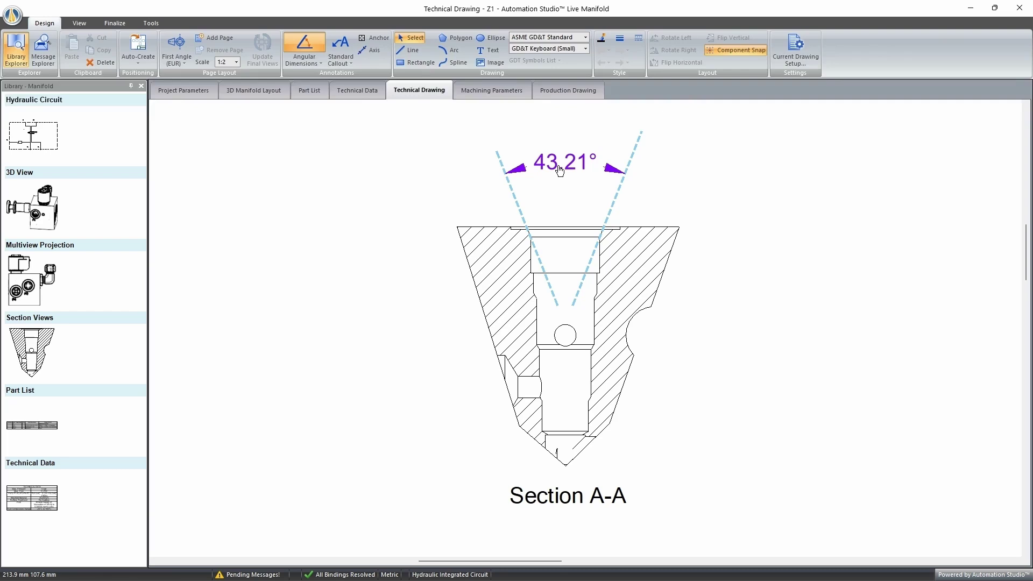
click(304, 48)
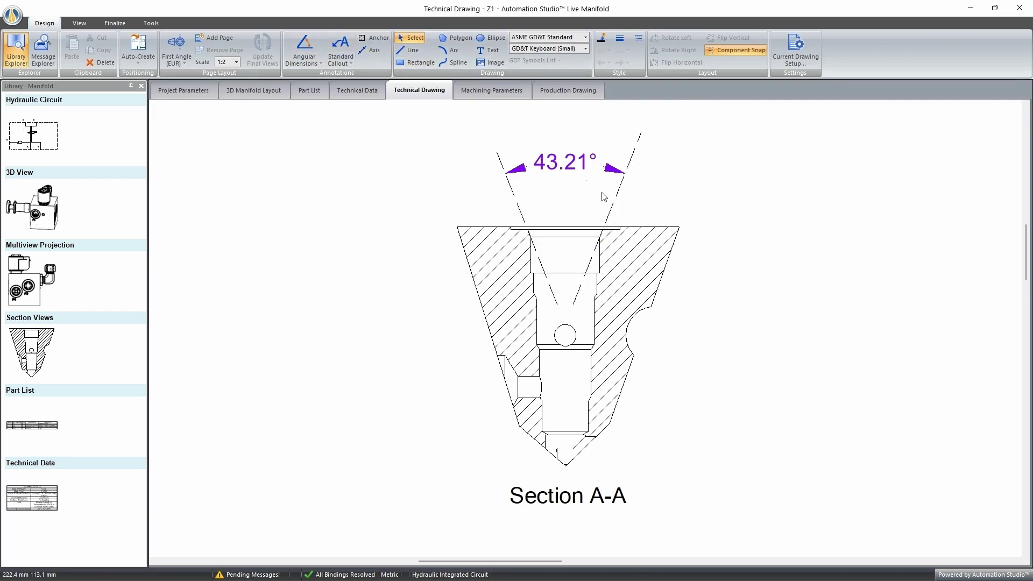
Set the angular dimension to 43° by adjusting Axis 1 and move the dimension slightly closer to the section.
right_click(563, 163)
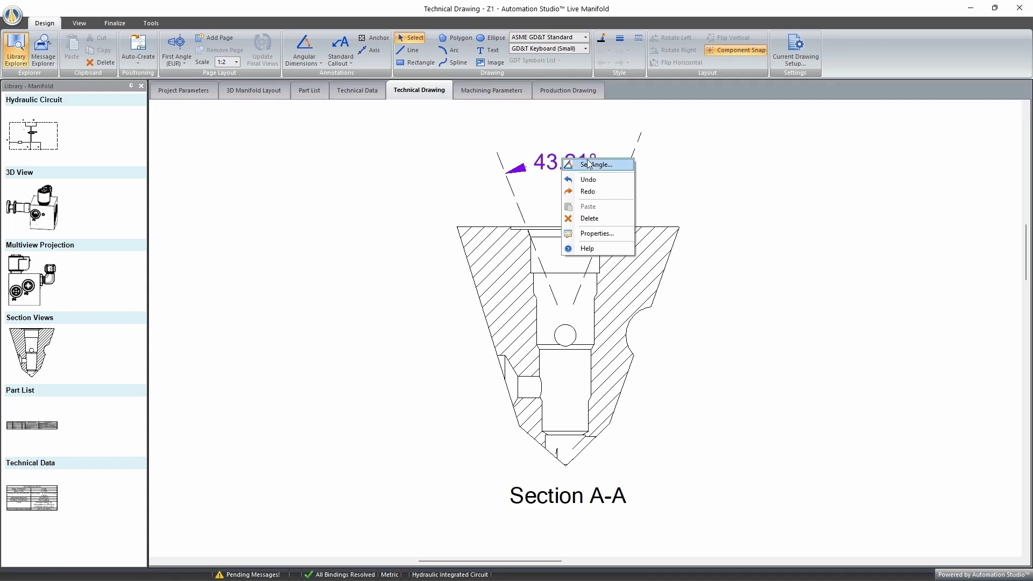
click(585, 165)
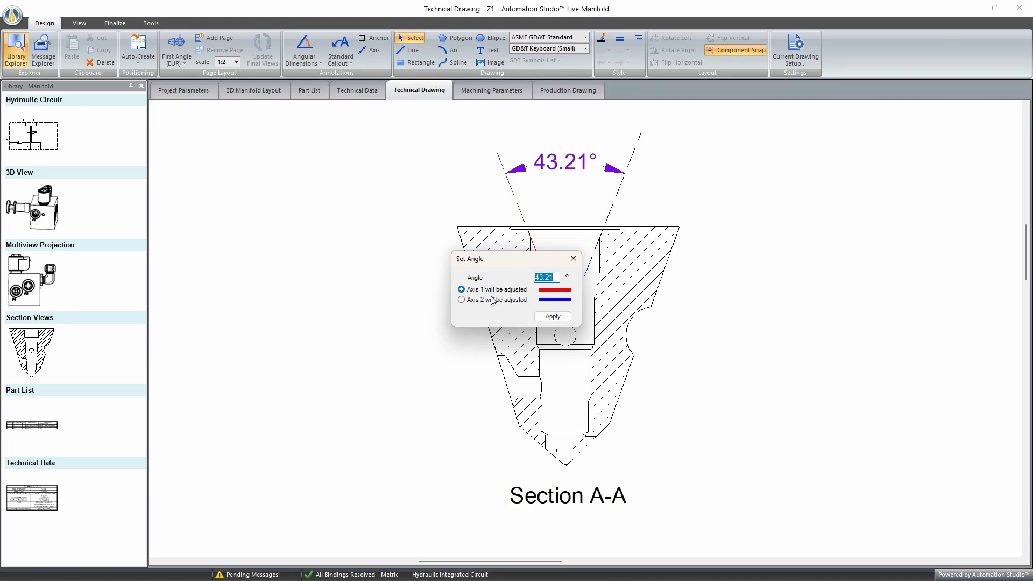
click(558, 278)
key(BackSpace)
click(554, 291)
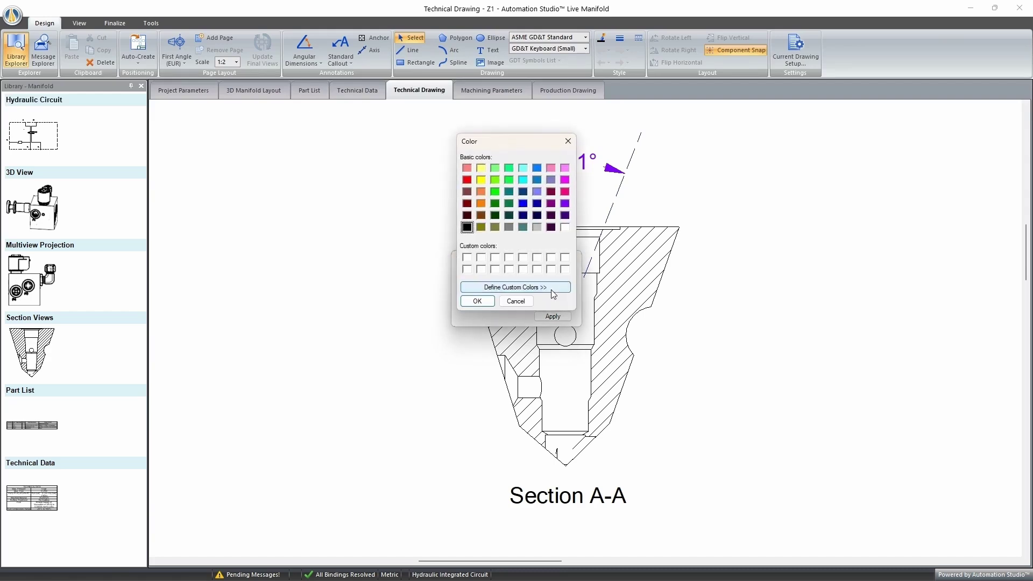
click(567, 142)
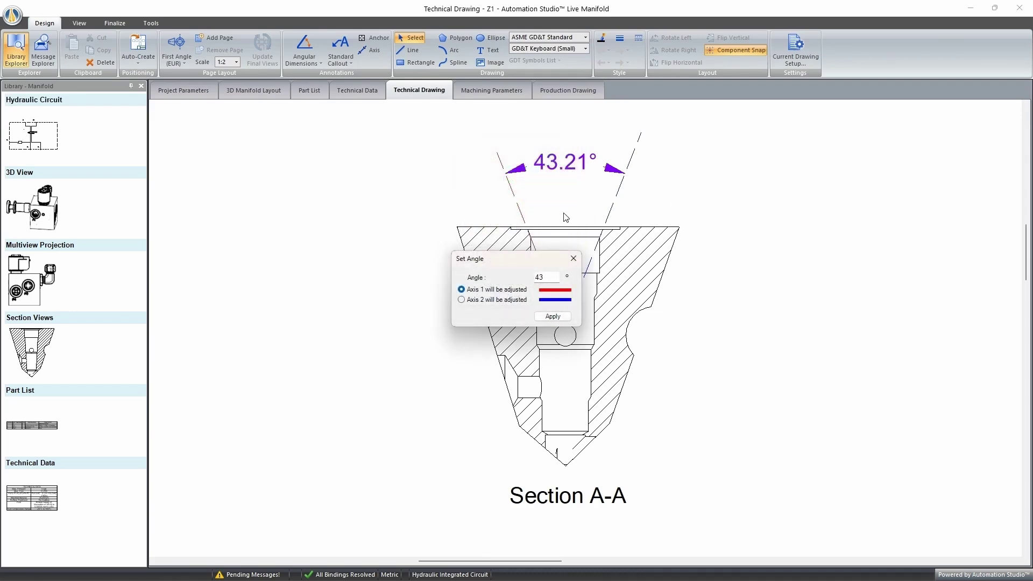
click(552, 316)
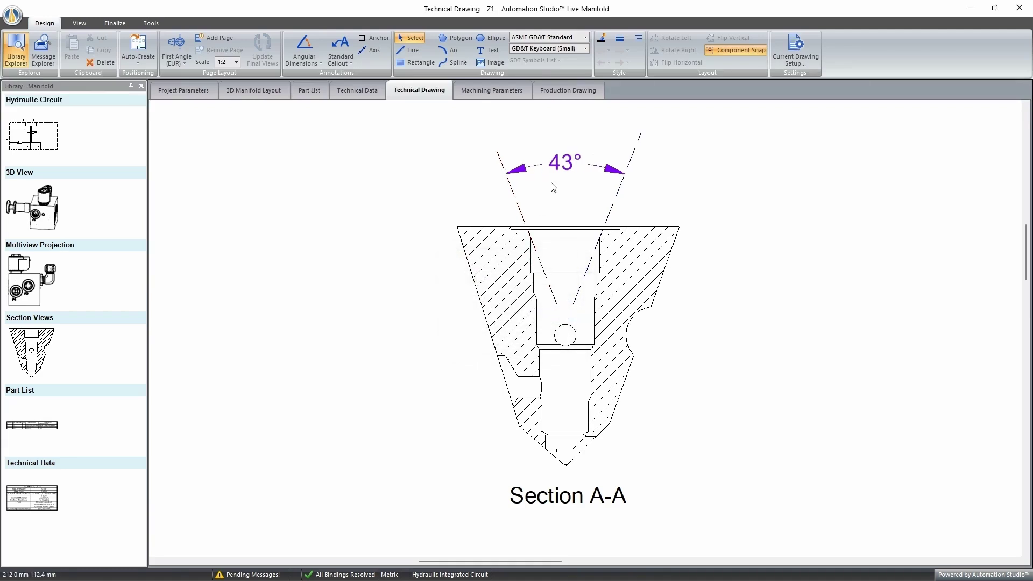
drag(573, 170, 563, 178)
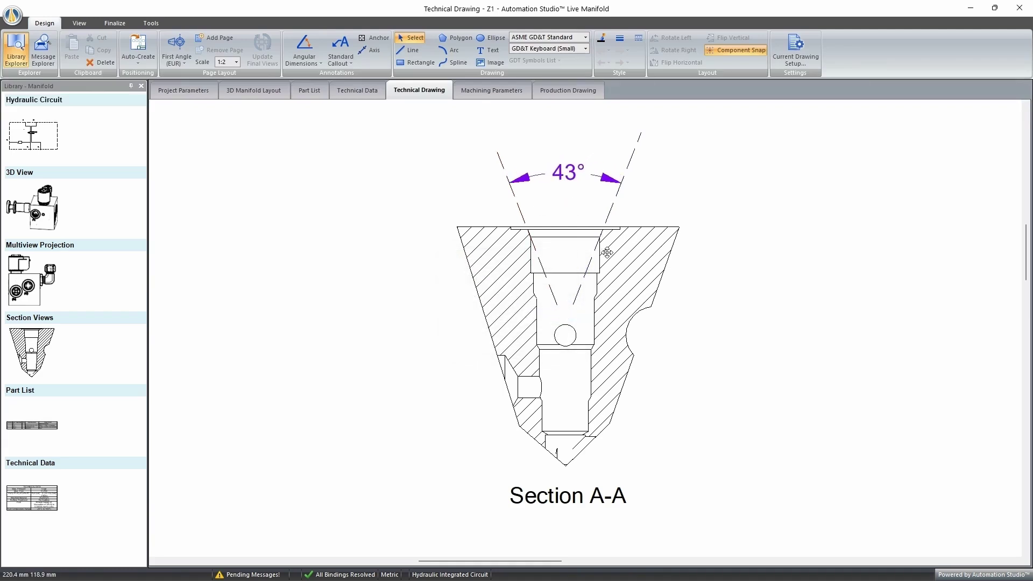
scroll(648, 277, down, 2)
scroll(666, 221, up, 1)
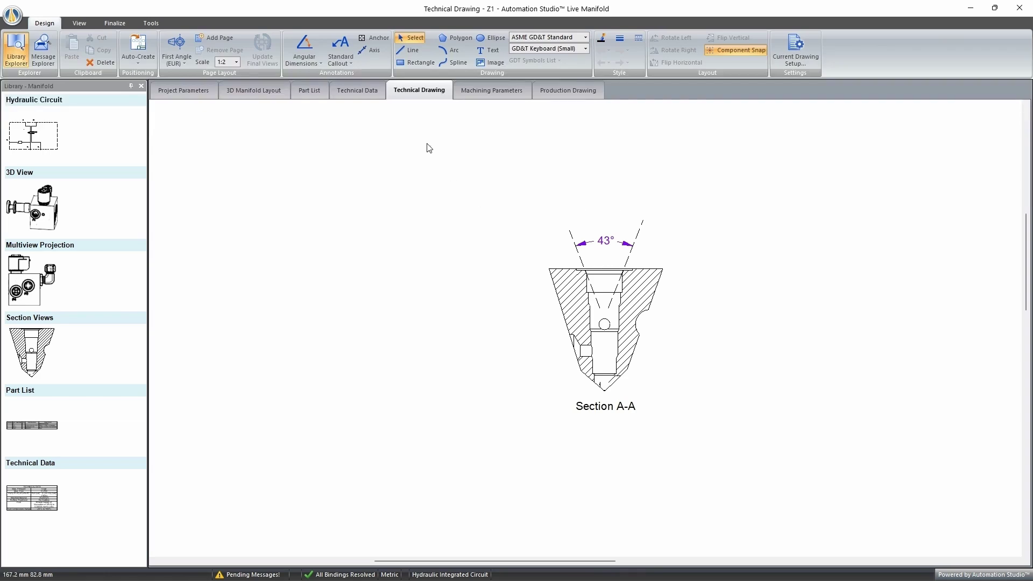
right_click(605, 244)
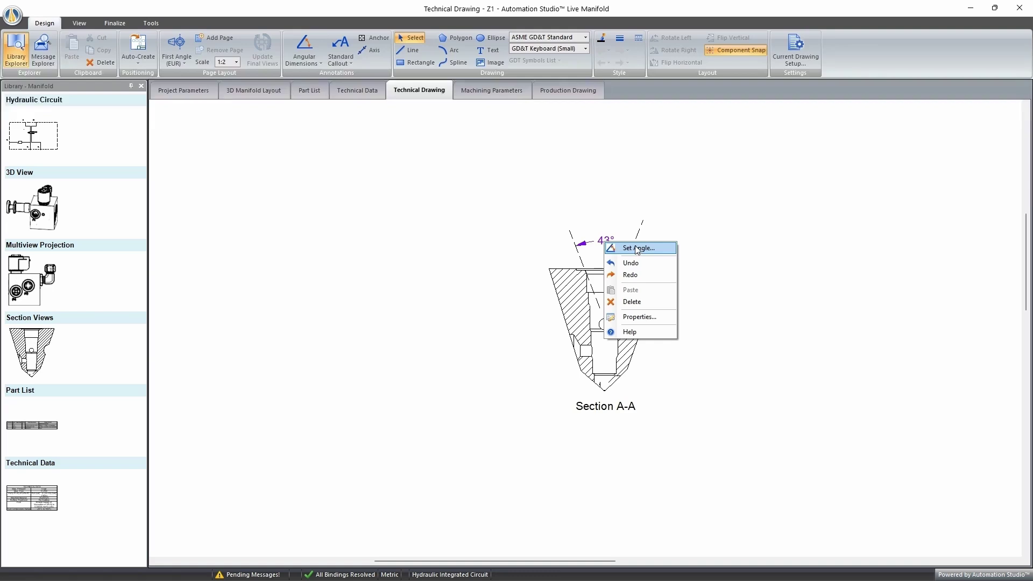
click(583, 201)
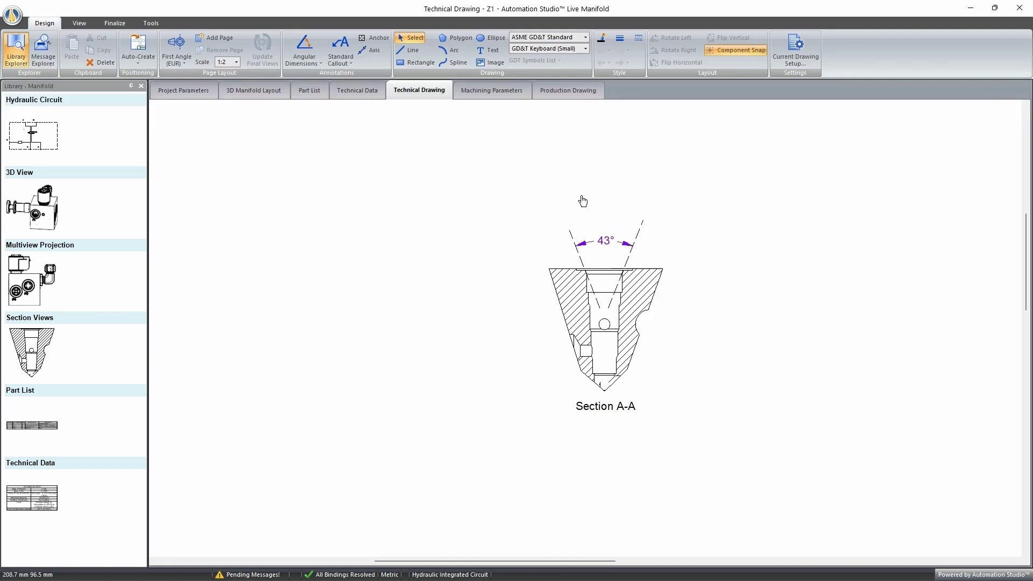
right_click(602, 242)
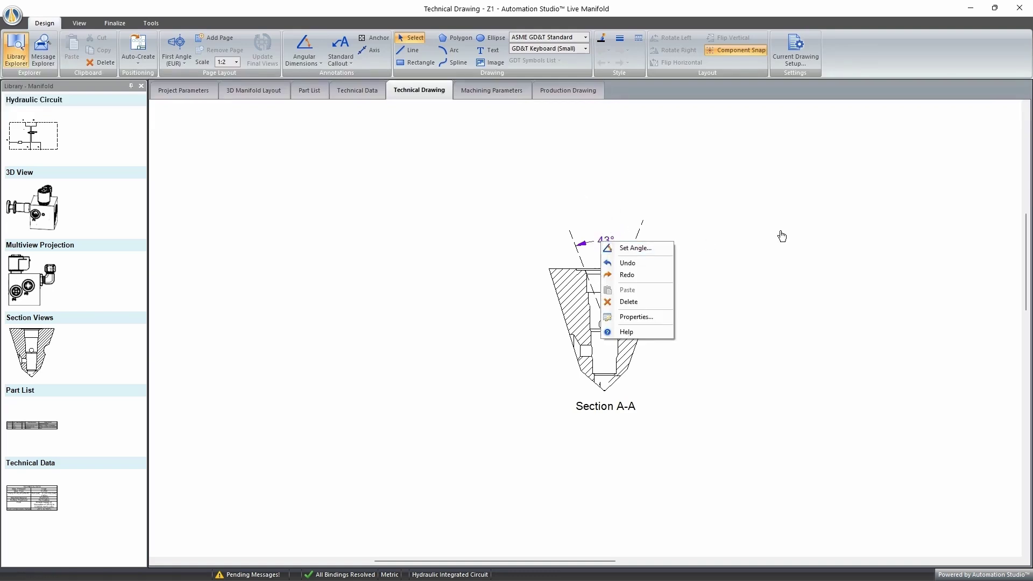
click(759, 179)
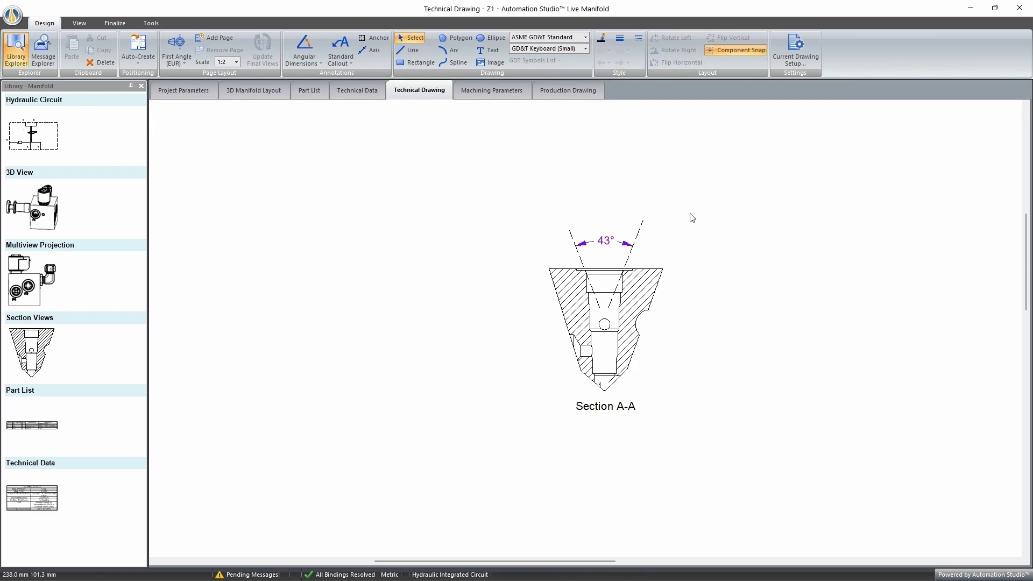
Delete the A-A section view together with its axis lines and angular dimension from the drawing page.
scroll(672, 209, down, 4)
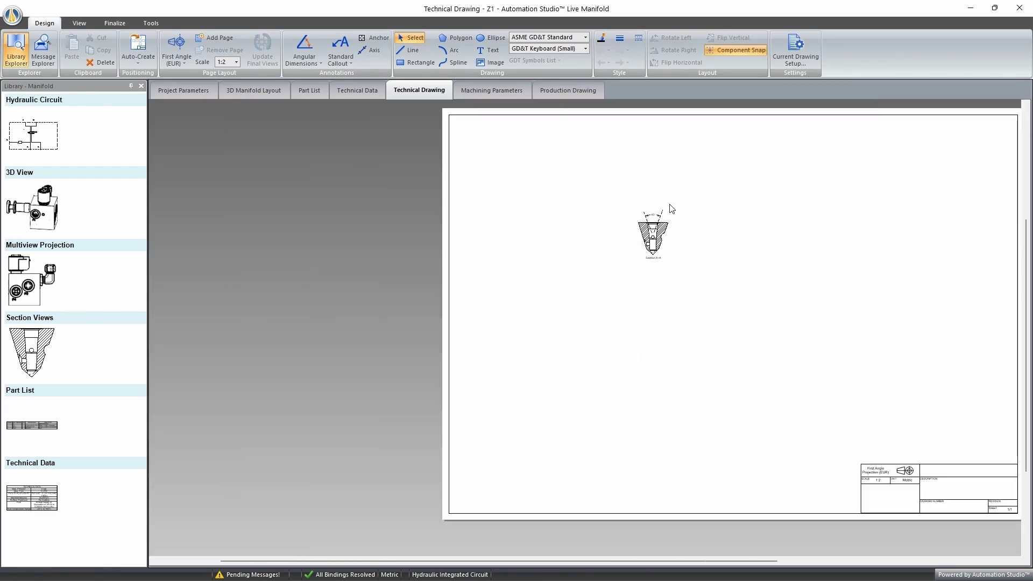
scroll(912, 279, up, 2)
scroll(911, 276, down, 1)
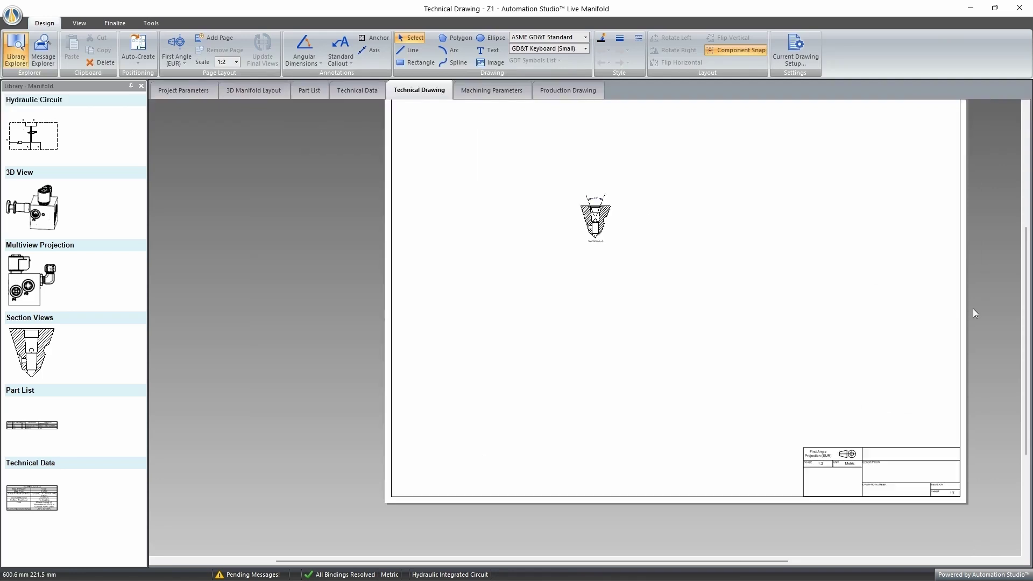
drag(537, 163, 737, 286)
key(Delete)
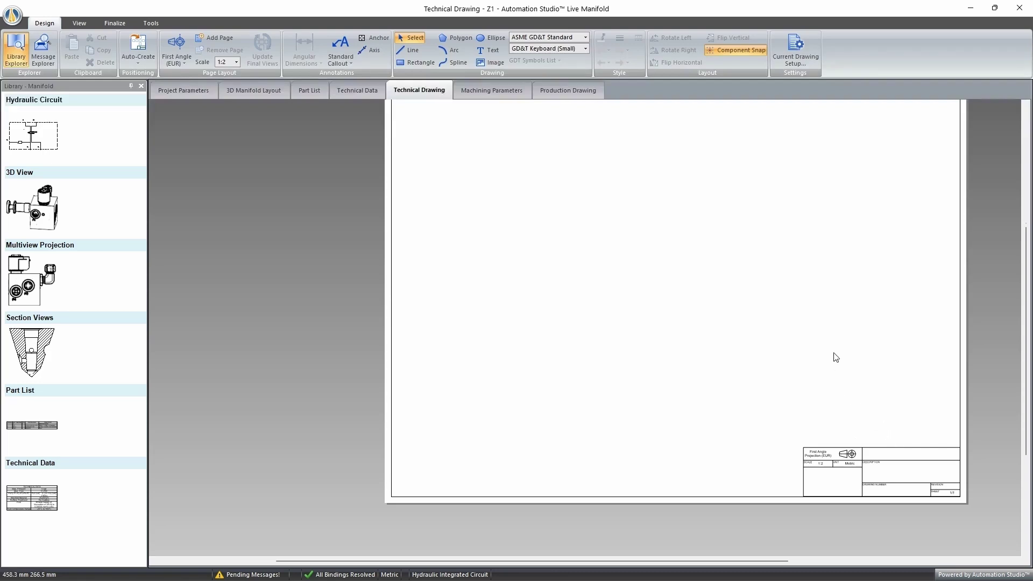
Open the Technical Drawing - Generic title block model for editing from the current drawing setup, with nothing selected.
scroll(835, 357, up, 1)
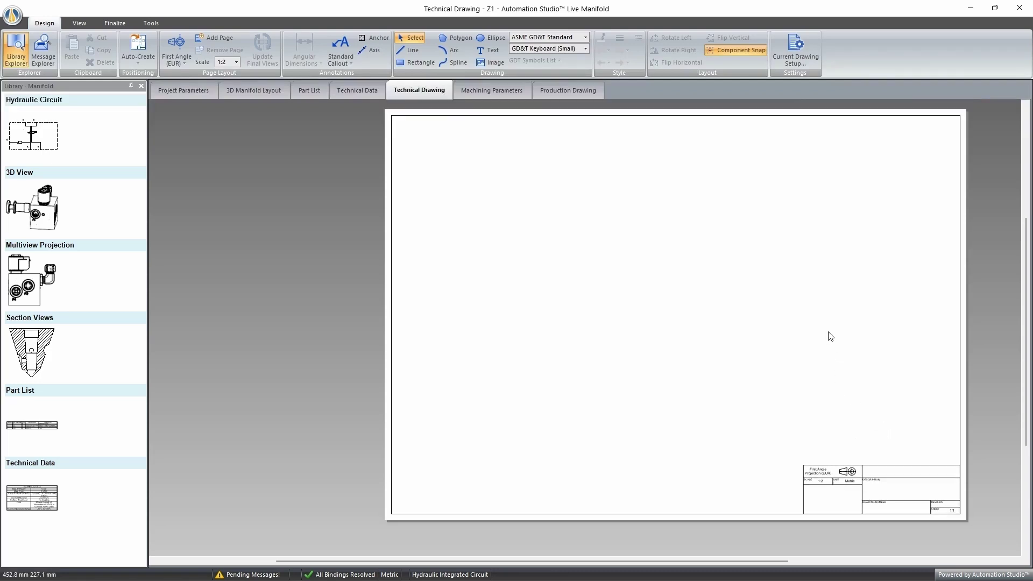
drag(676, 560, 718, 563)
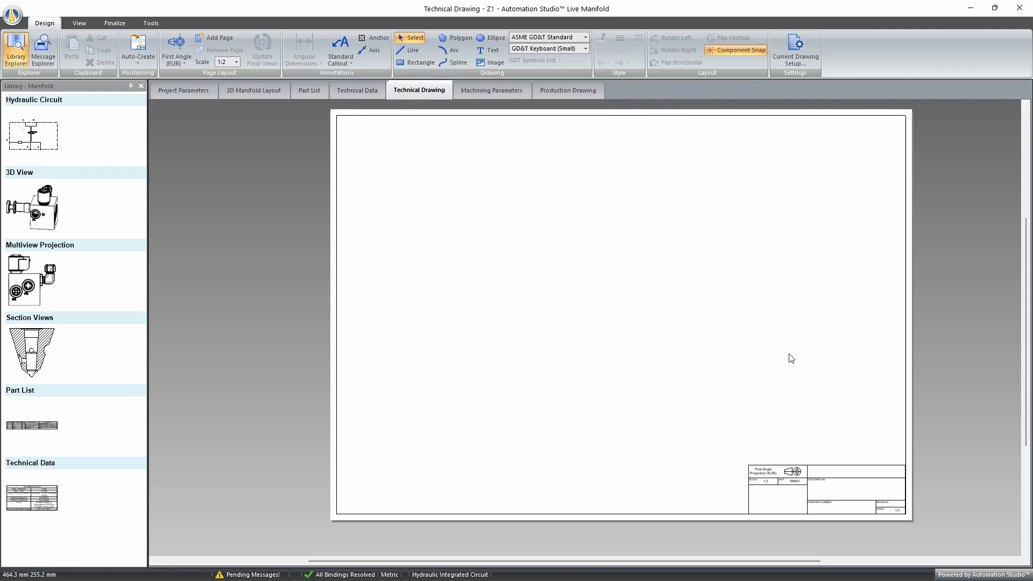
scroll(808, 350, up, 1)
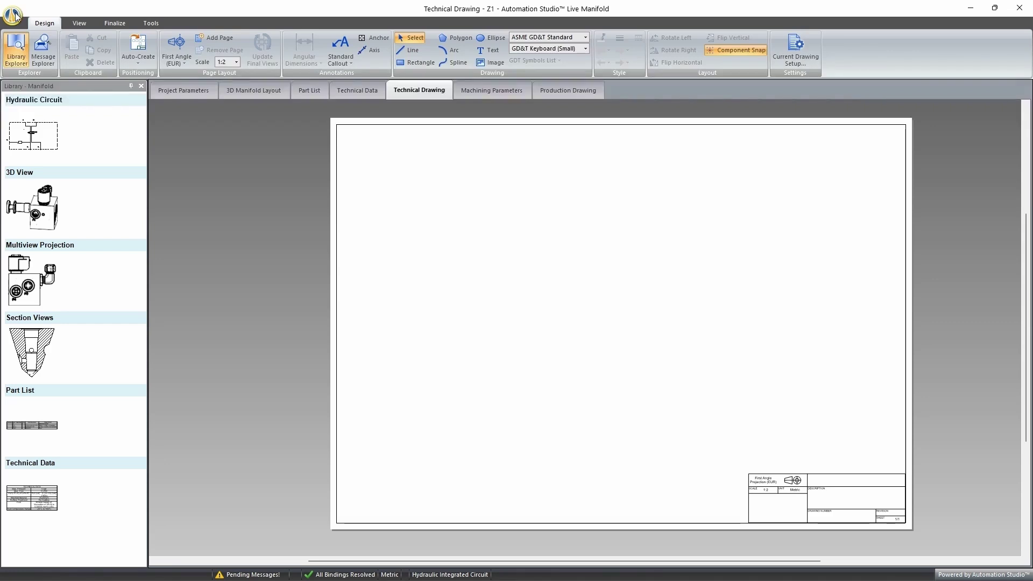
click(806, 48)
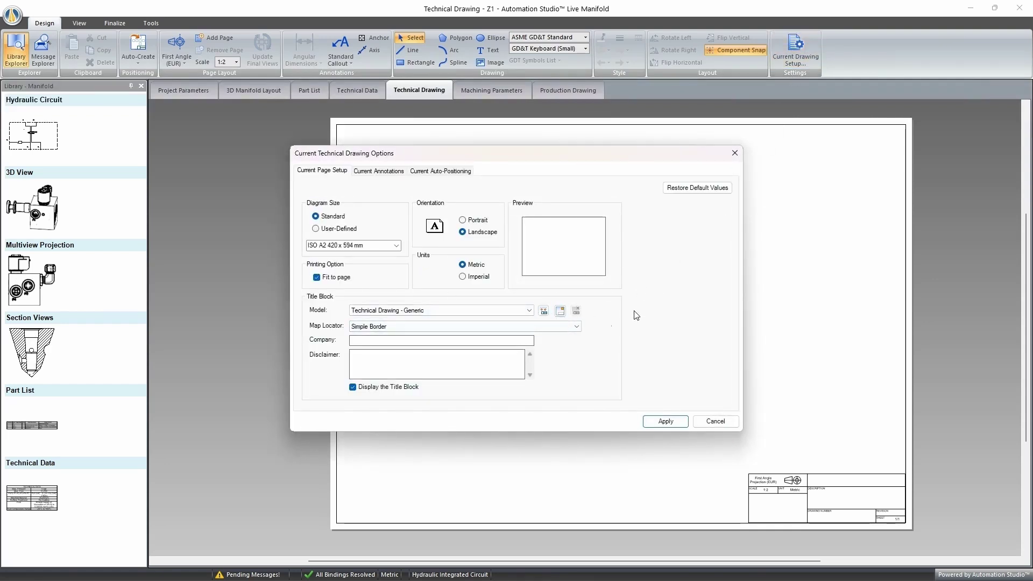
click(545, 311)
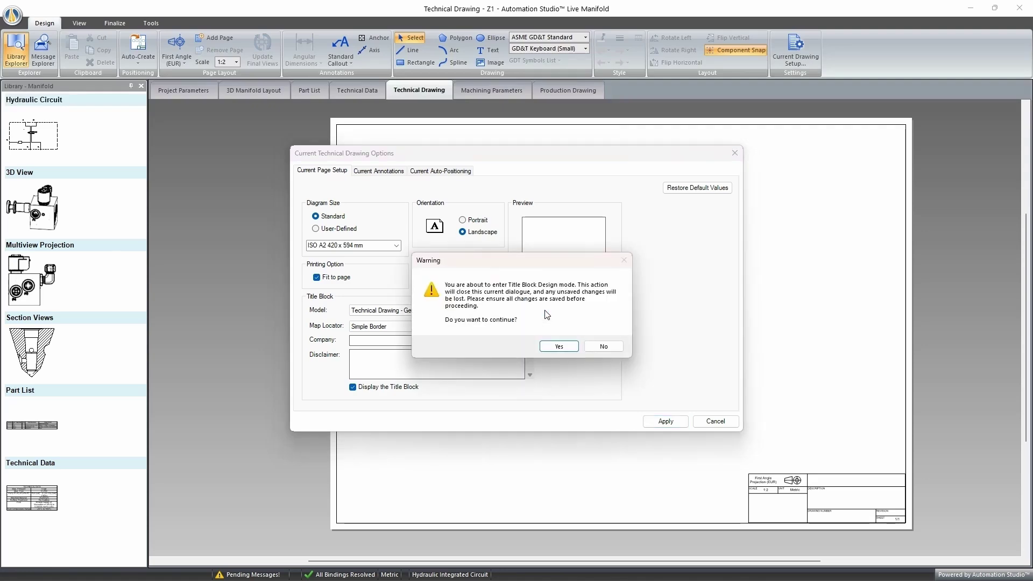
click(557, 347)
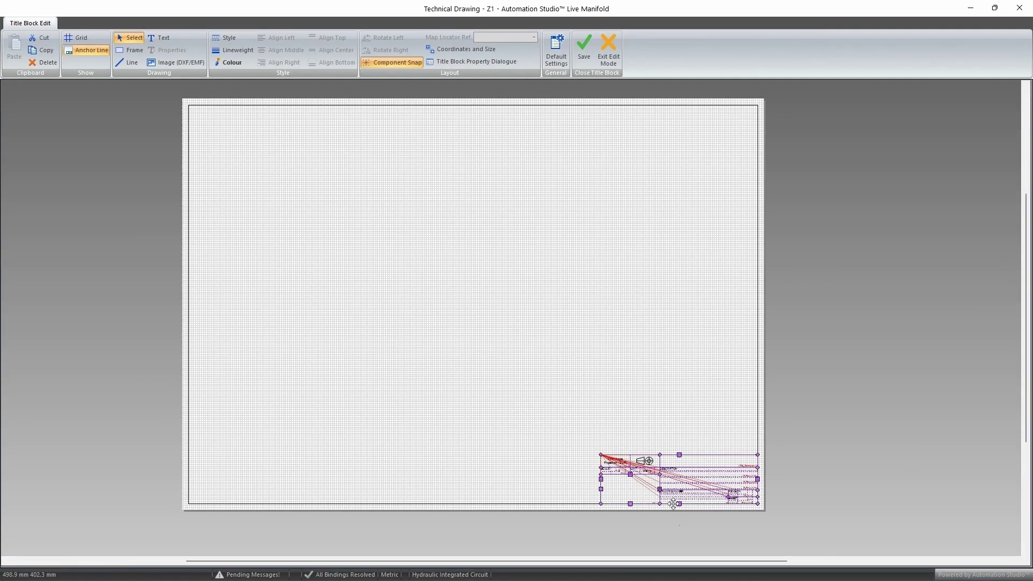
scroll(676, 525, up, 3)
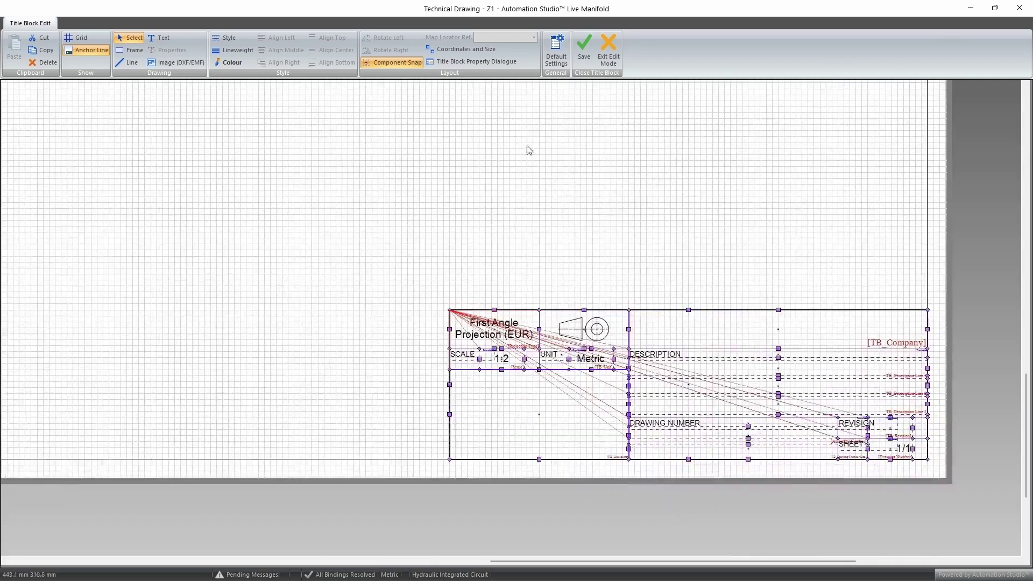
click(571, 211)
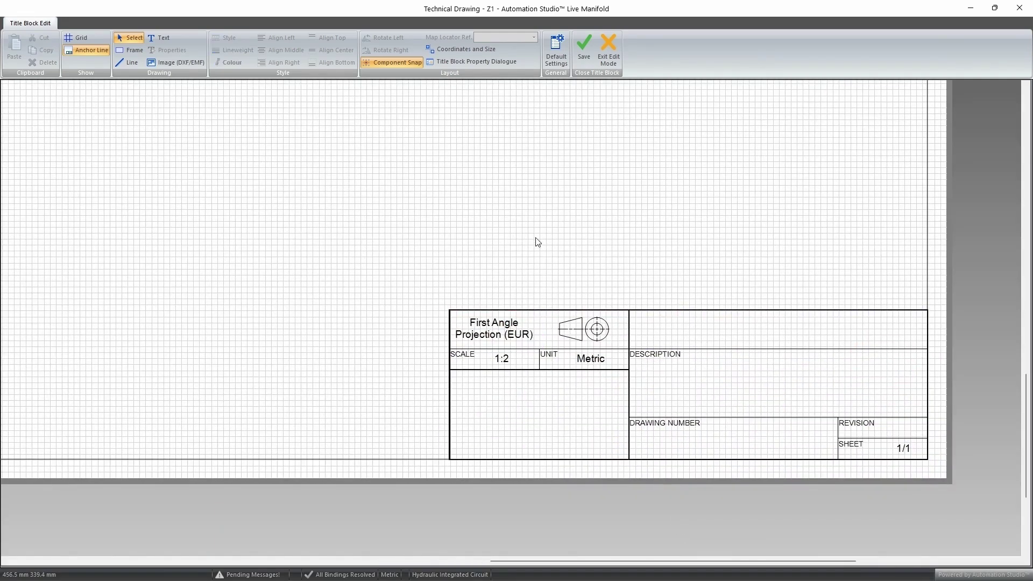
Examine how the title block is built by selecting its outer frame and the field beneath the DRAWING NUMBER label.
click(544, 309)
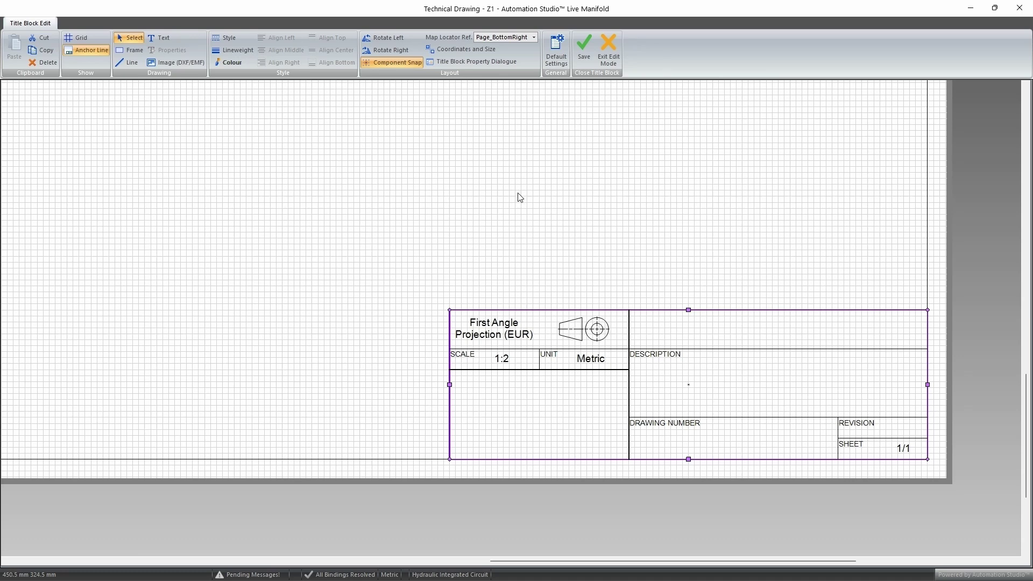
scroll(520, 198, down, 3)
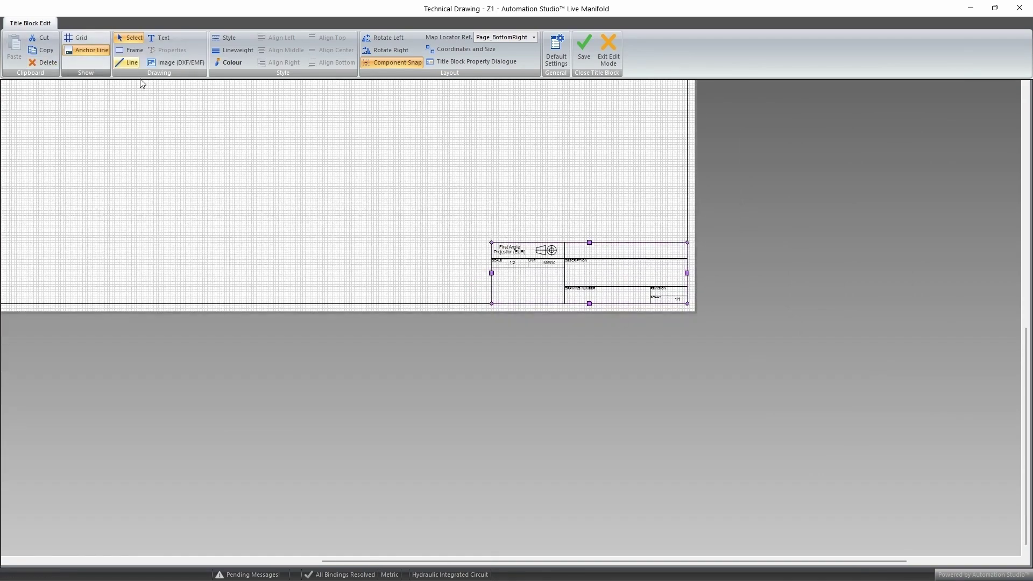
scroll(602, 221, up, 3)
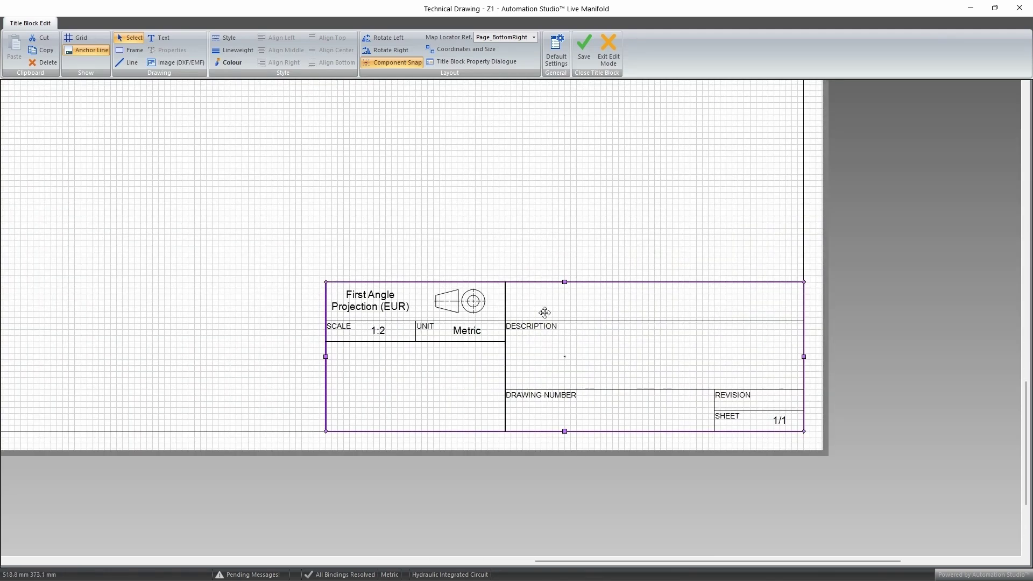
click(652, 300)
mouse_move(630, 360)
mouse_down()
mouse_move(618, 376)
mouse_move(622, 404)
mouse_move(593, 392)
mouse_up()
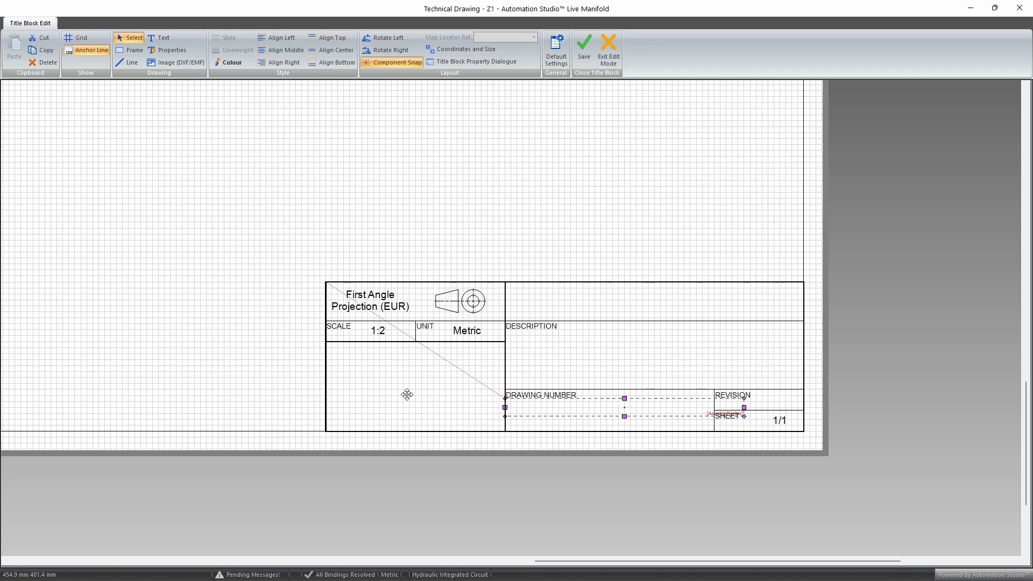
click(366, 252)
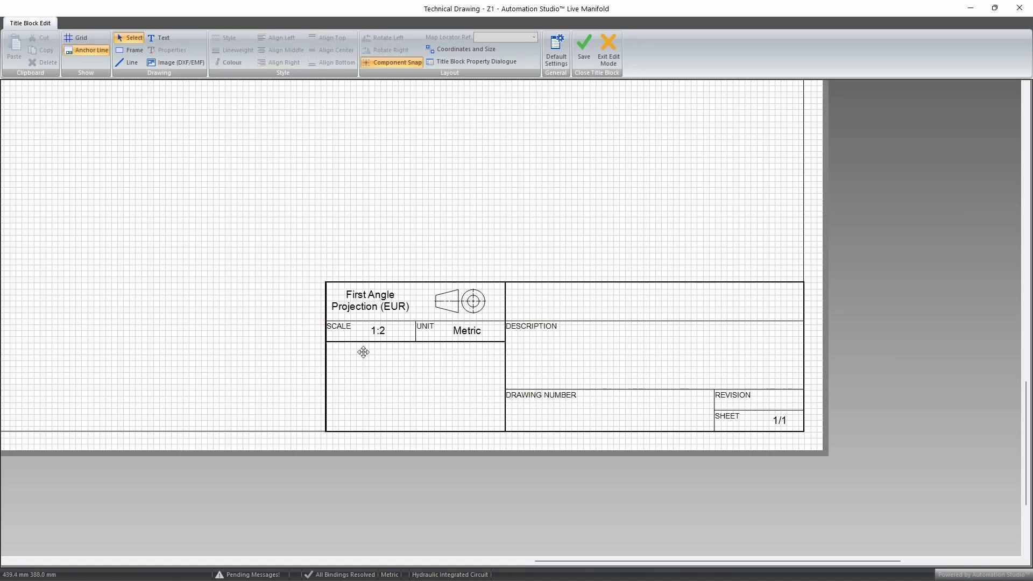
Inspect the text properties of the title block's unit value, including the project properties available for it.
click(464, 331)
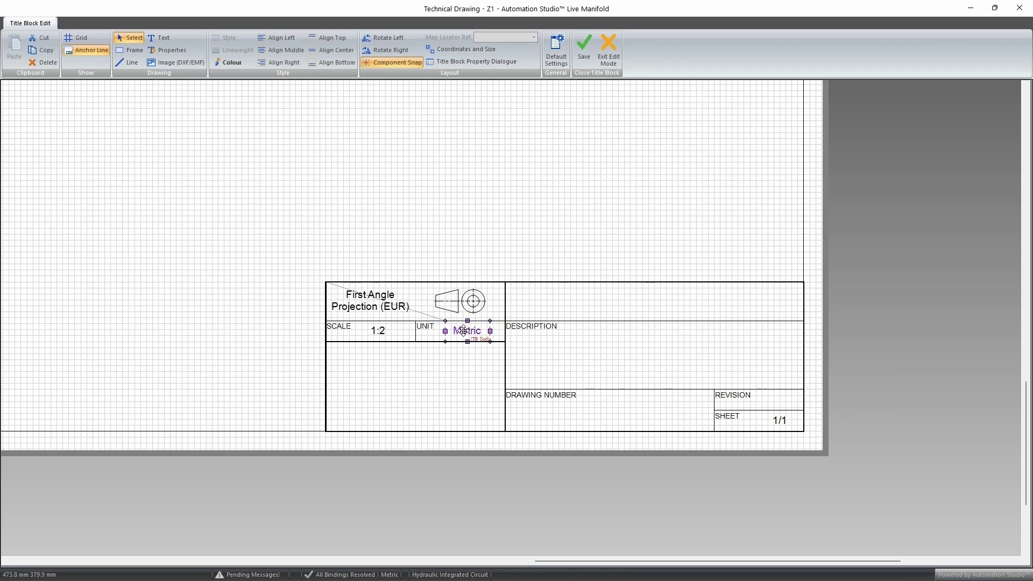
double_click(464, 330)
drag(500, 124, 465, 156)
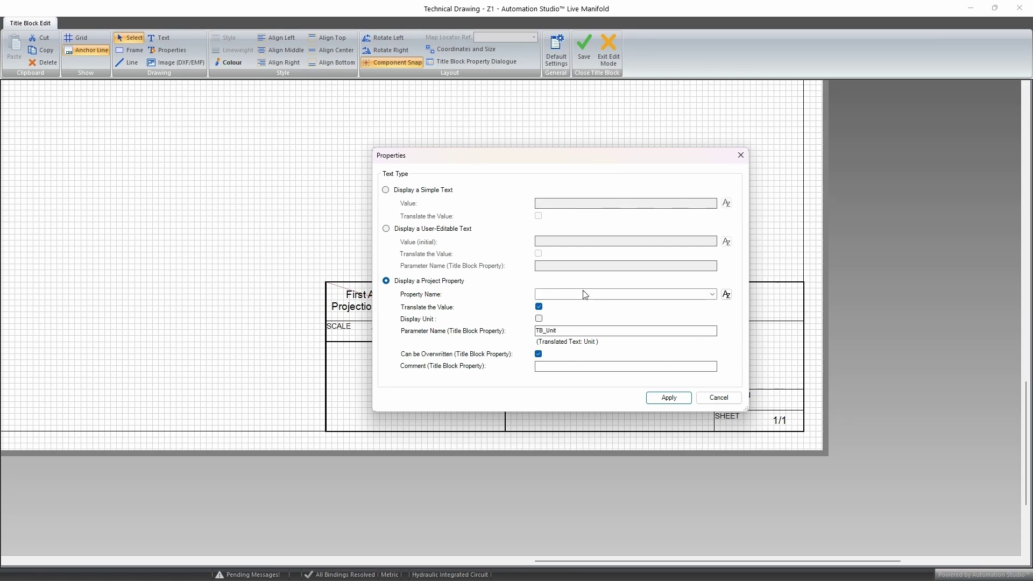
click(585, 294)
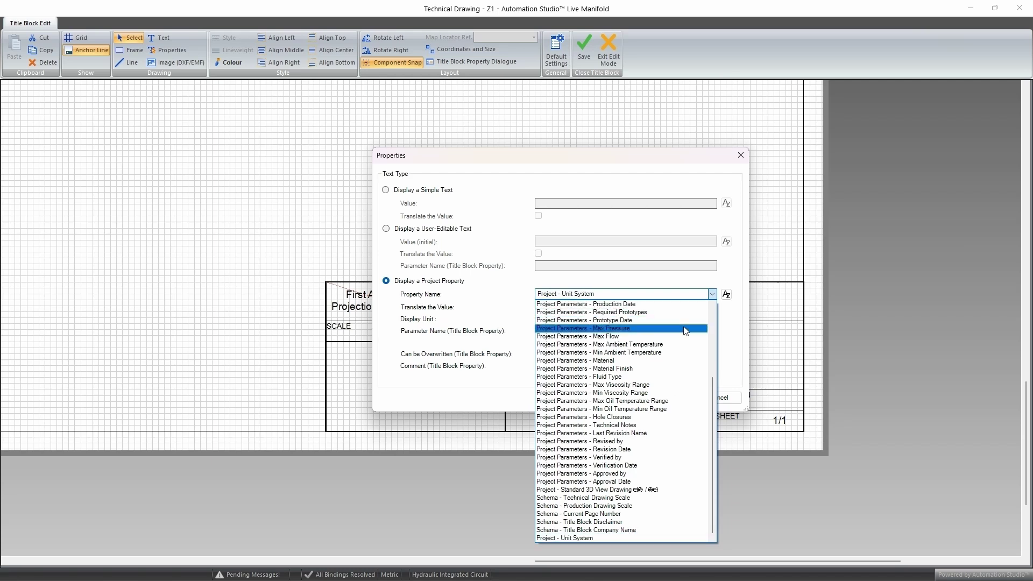
click(597, 279)
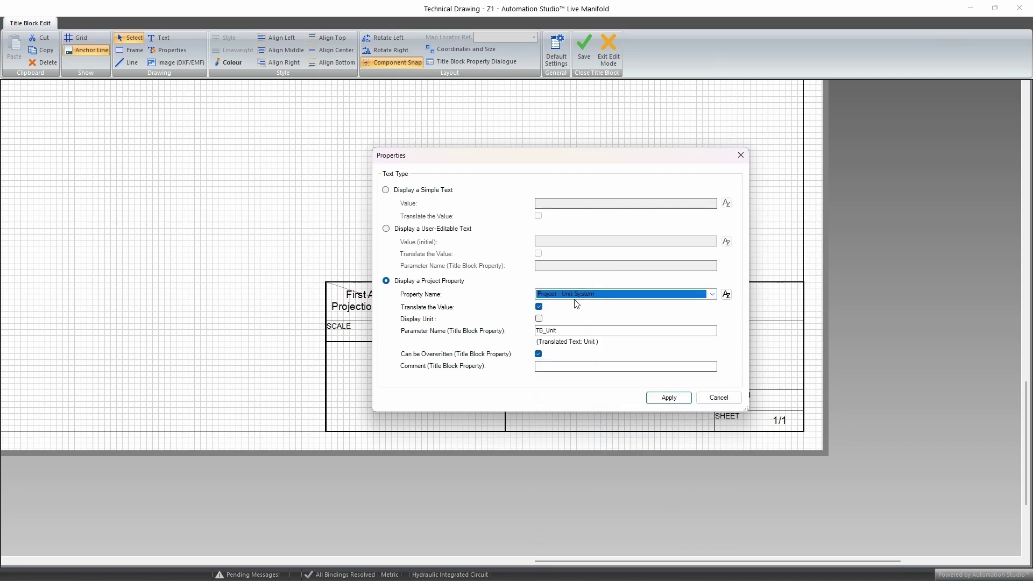
drag(522, 156, 650, 133)
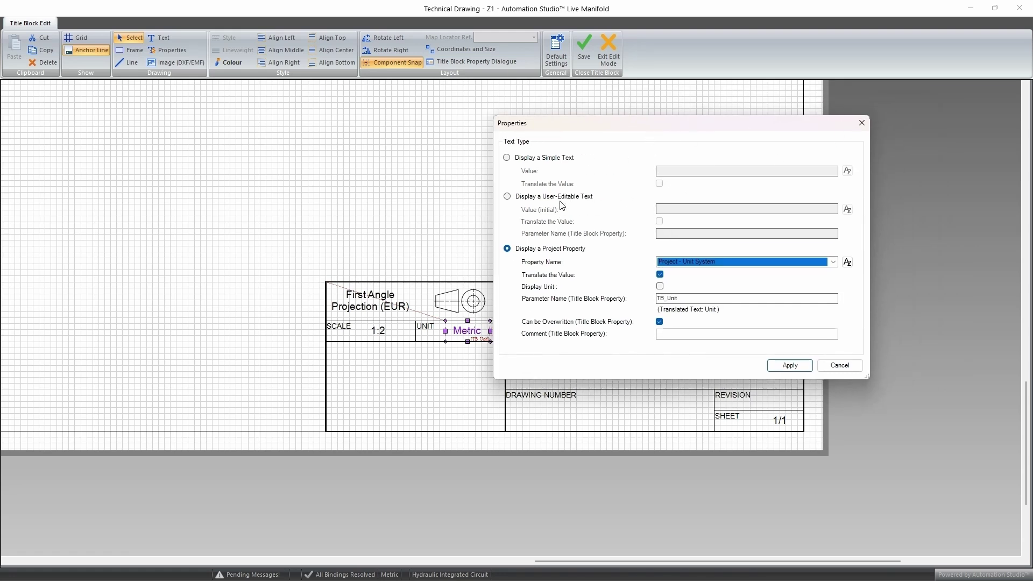
click(863, 123)
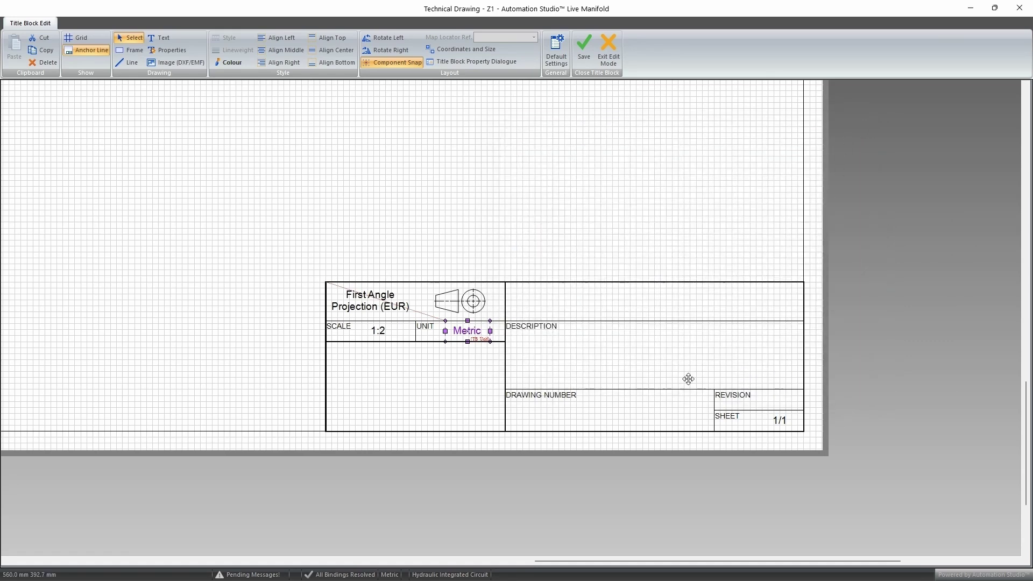
Inspect the text properties of the first description line field in the title block.
click(635, 355)
click(635, 355)
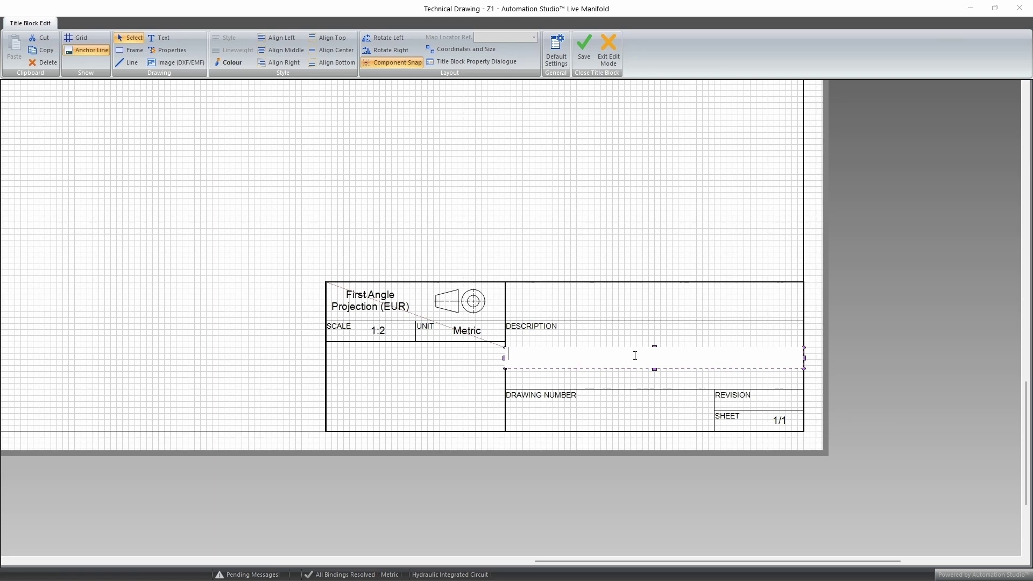
drag(630, 349, 624, 332)
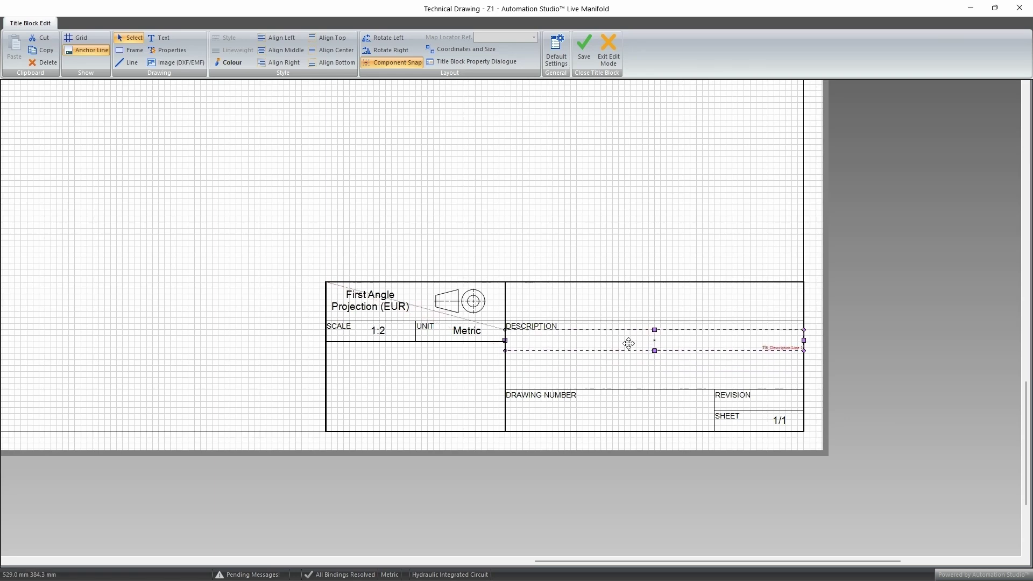
drag(627, 189, 382, 153)
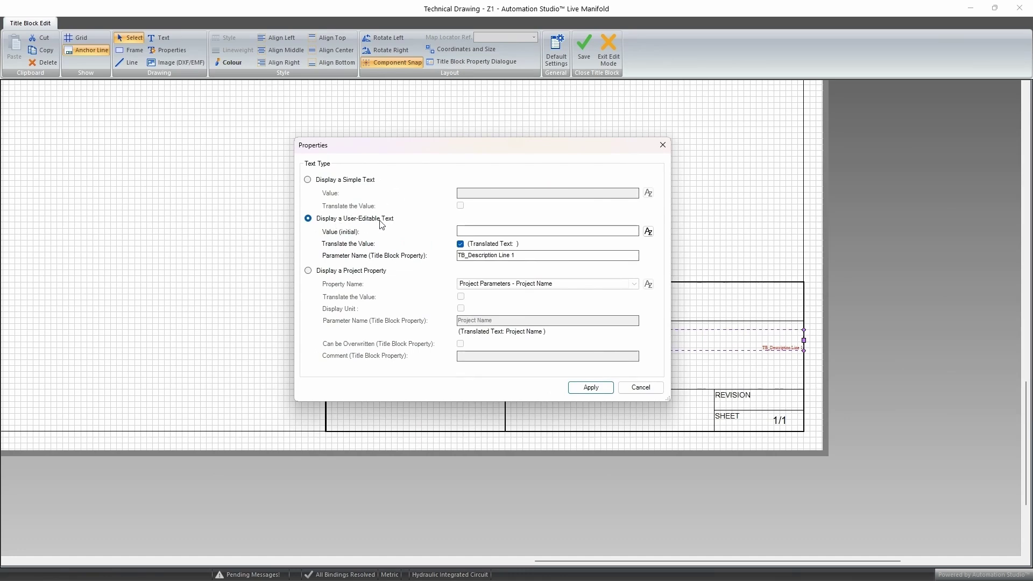
click(655, 146)
Review the title block's parameters and their values in the Title Block Property Dialogue, then clear the selection.
click(460, 63)
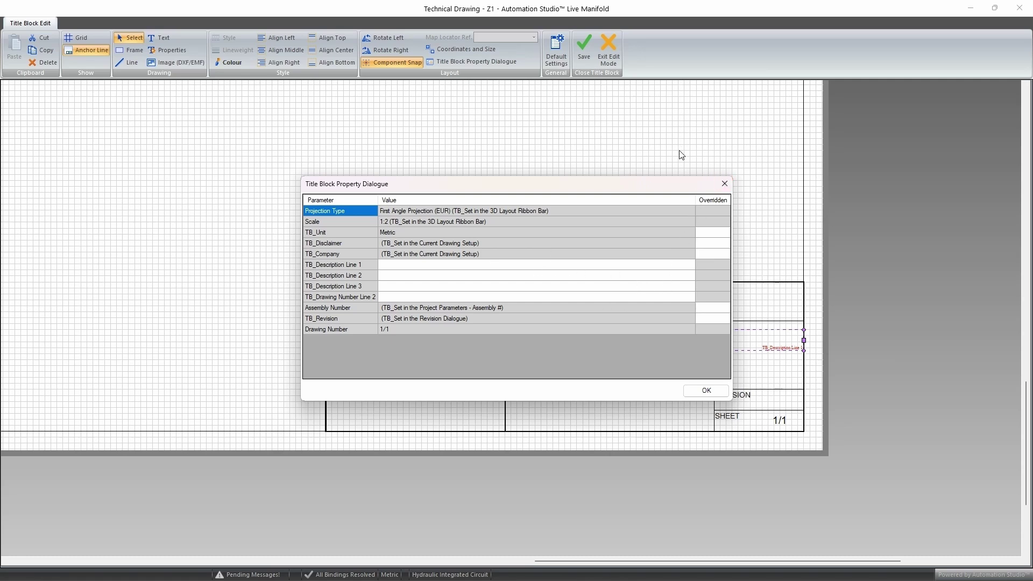
click(724, 184)
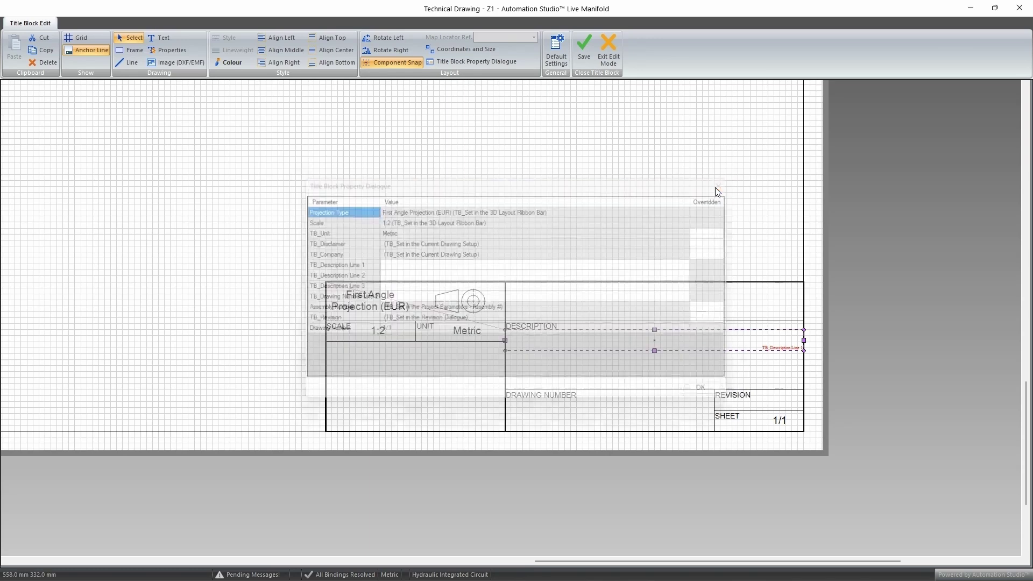
click(577, 245)
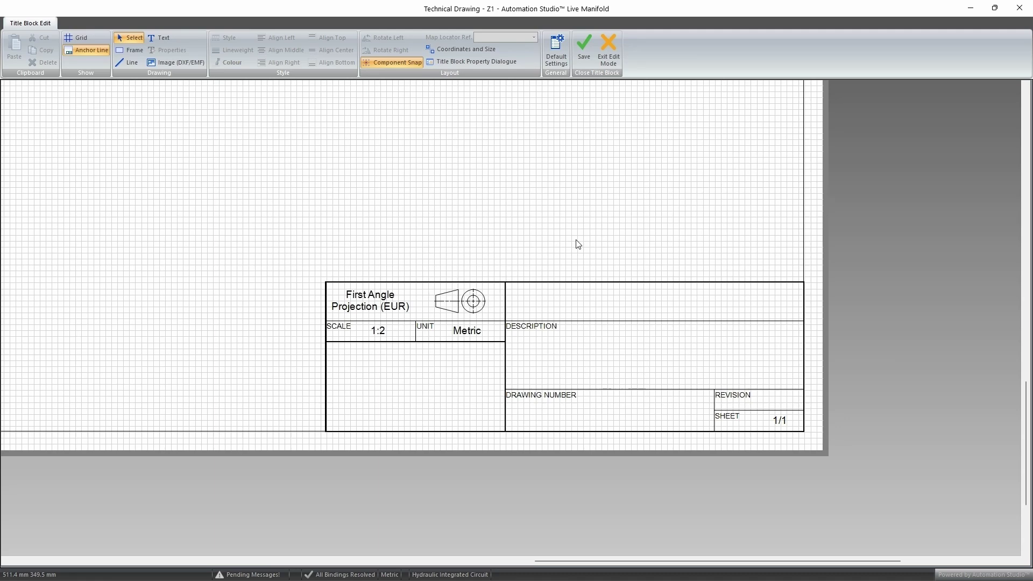
Open the text properties of the title block's DESCRIPTION label to examine its text type.
click(536, 326)
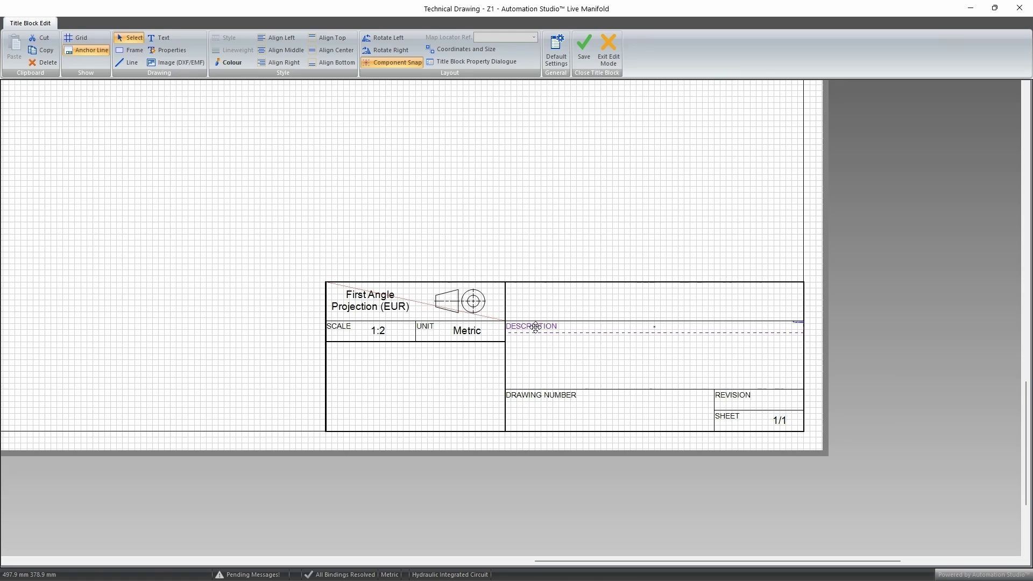
click(537, 303)
click(537, 324)
double_click(654, 326)
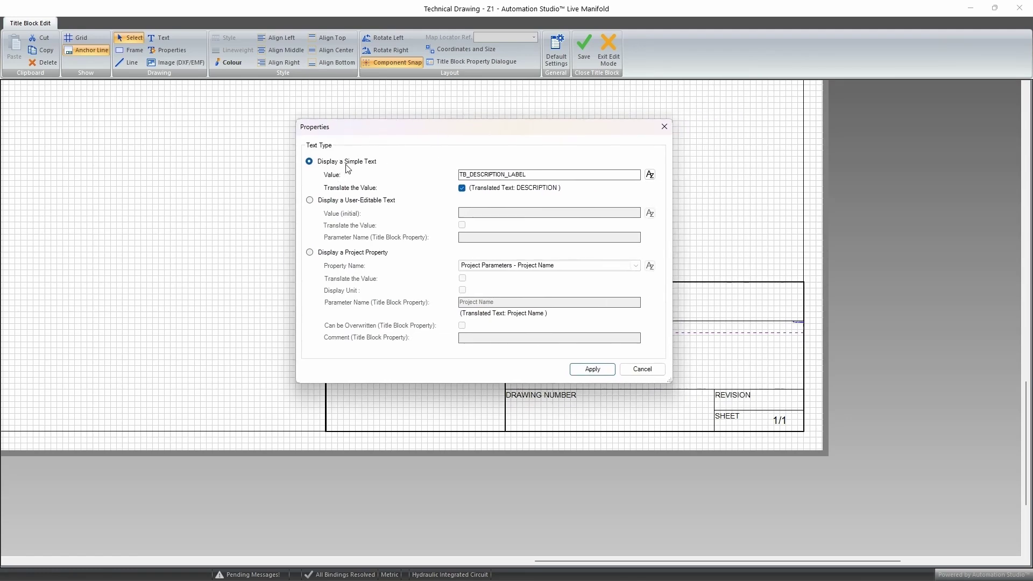
Close the text properties and set the title block frame's map locator reference to Page_TopLeft.
click(664, 126)
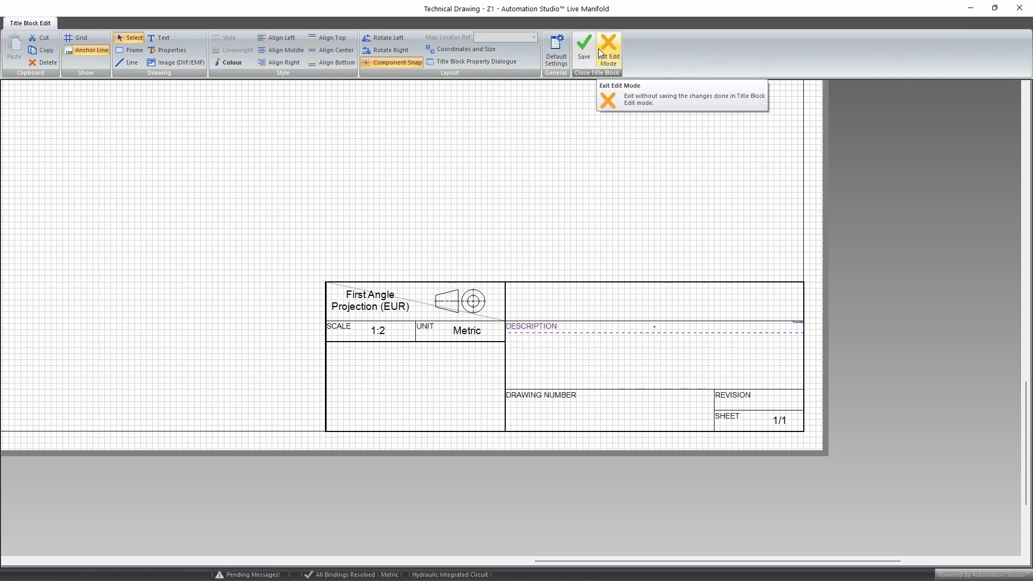
click(545, 282)
click(450, 281)
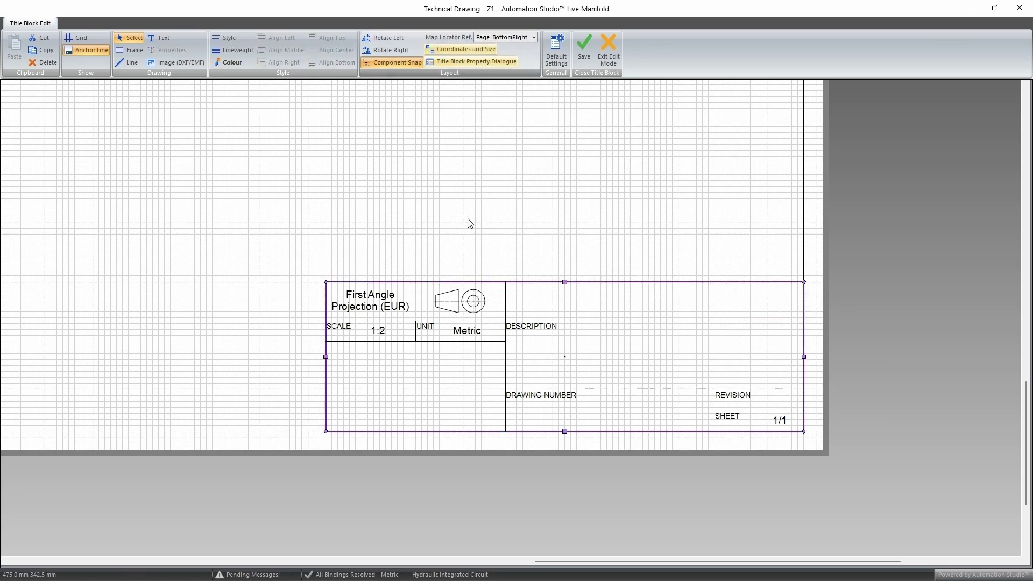
scroll(469, 223, down, 6)
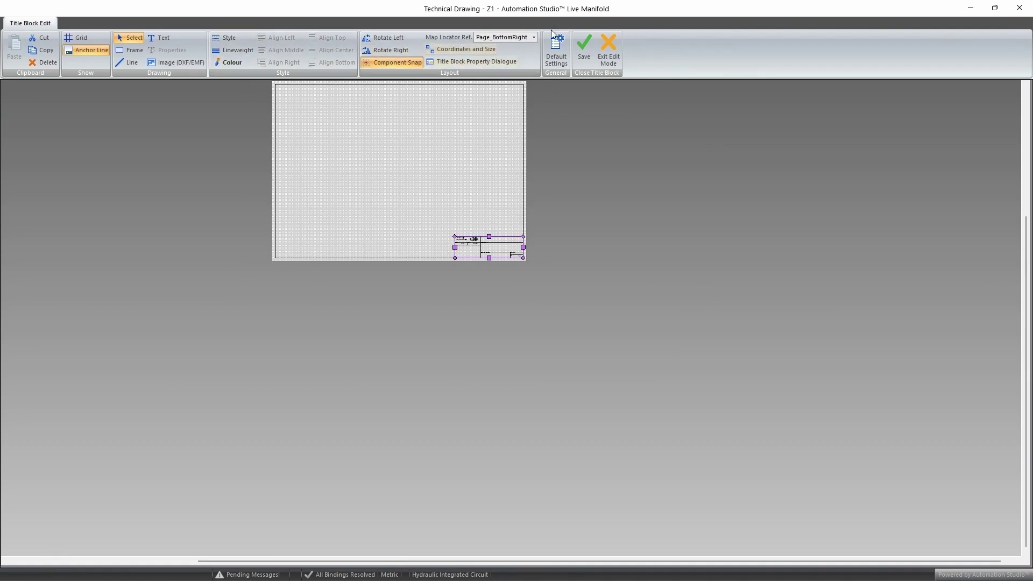
click(533, 37)
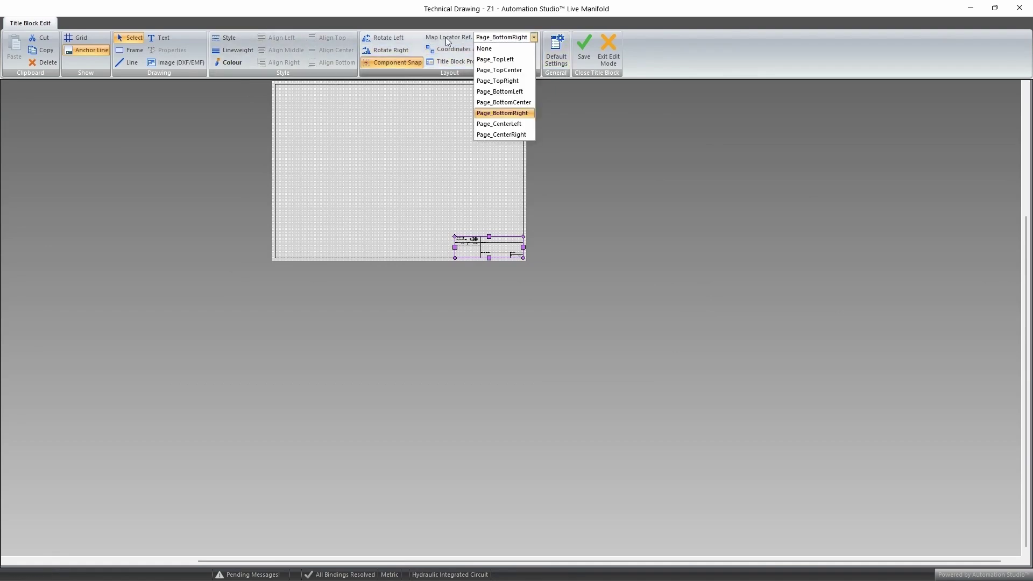
click(511, 60)
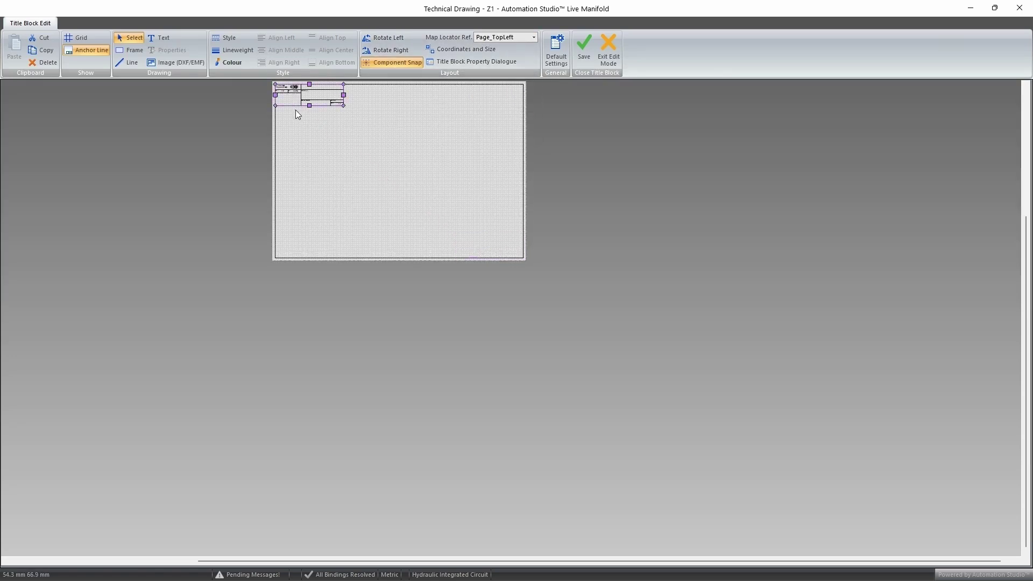
scroll(296, 110, up, 3)
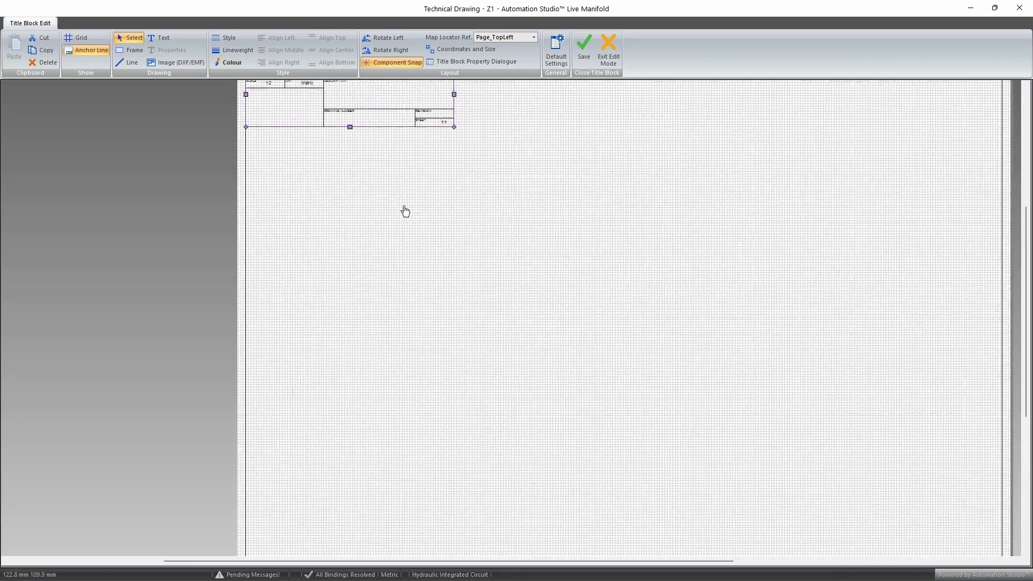
drag(398, 202, 459, 292)
click(604, 168)
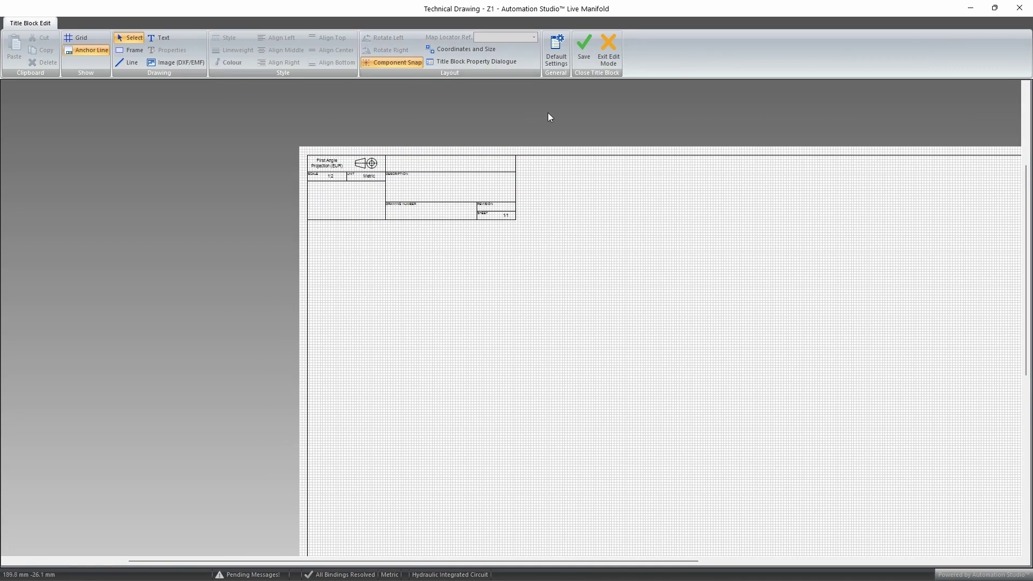
Exit title block editing without saving the changes and cancel the drawing setup options.
click(607, 55)
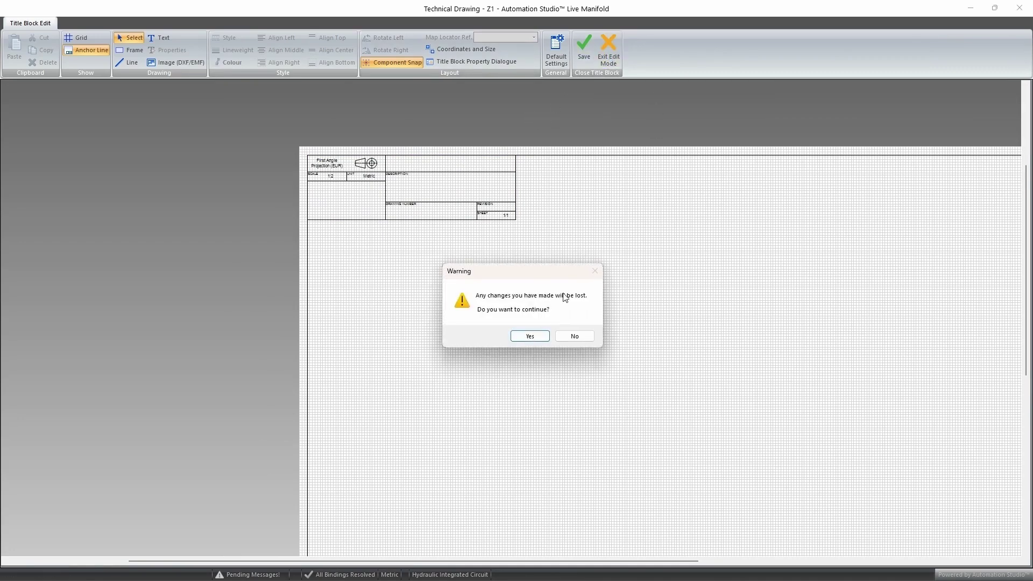
click(530, 337)
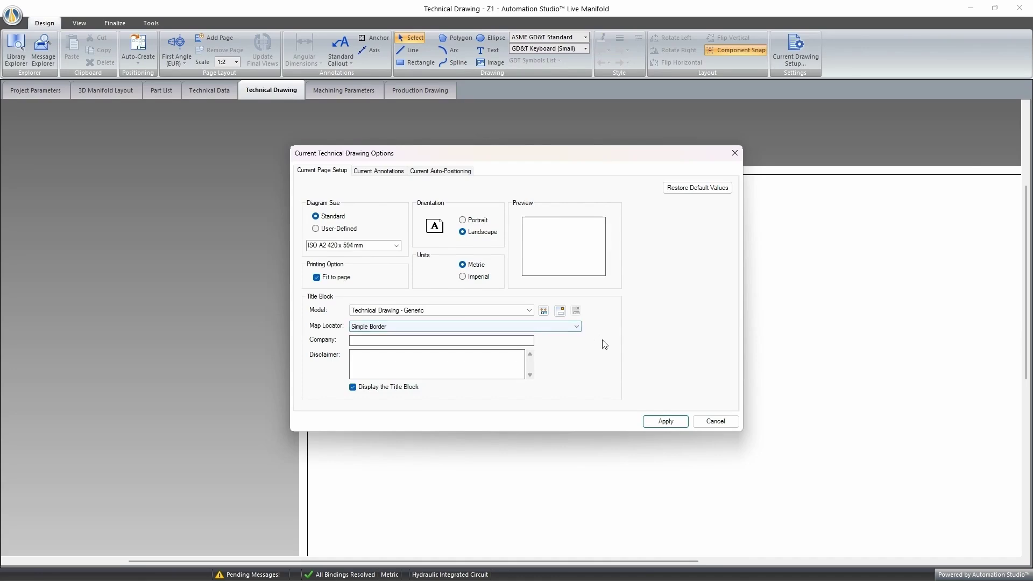
click(715, 420)
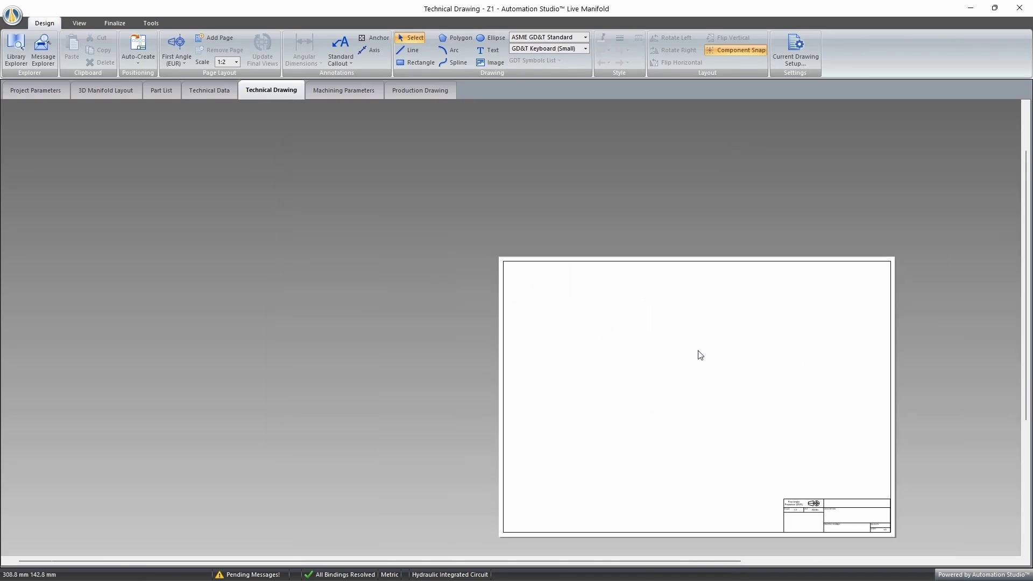
Set Description Line 1 to "abc" in the technical drawing's title block information.
scroll(861, 505, up, 5)
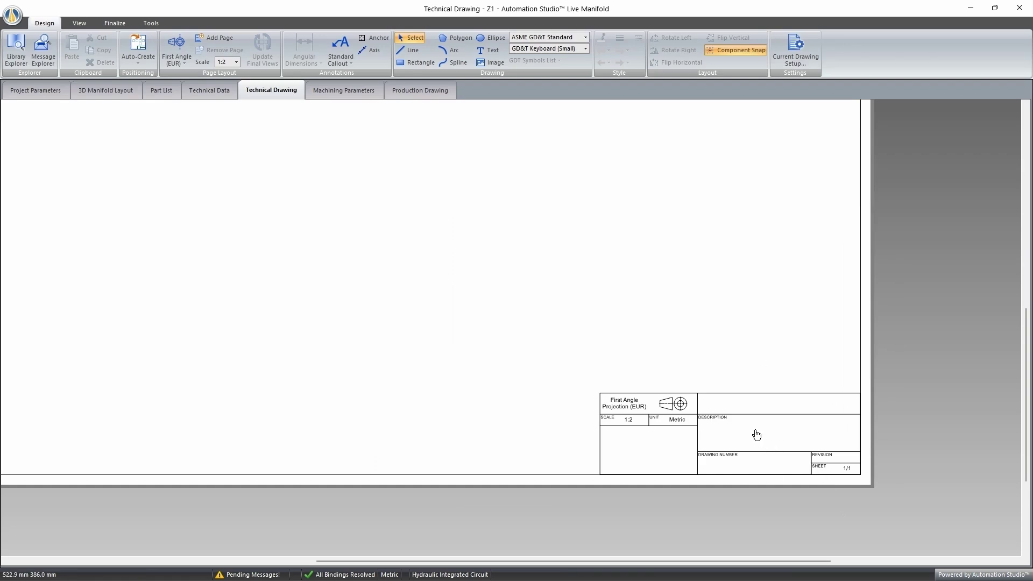
double_click(752, 432)
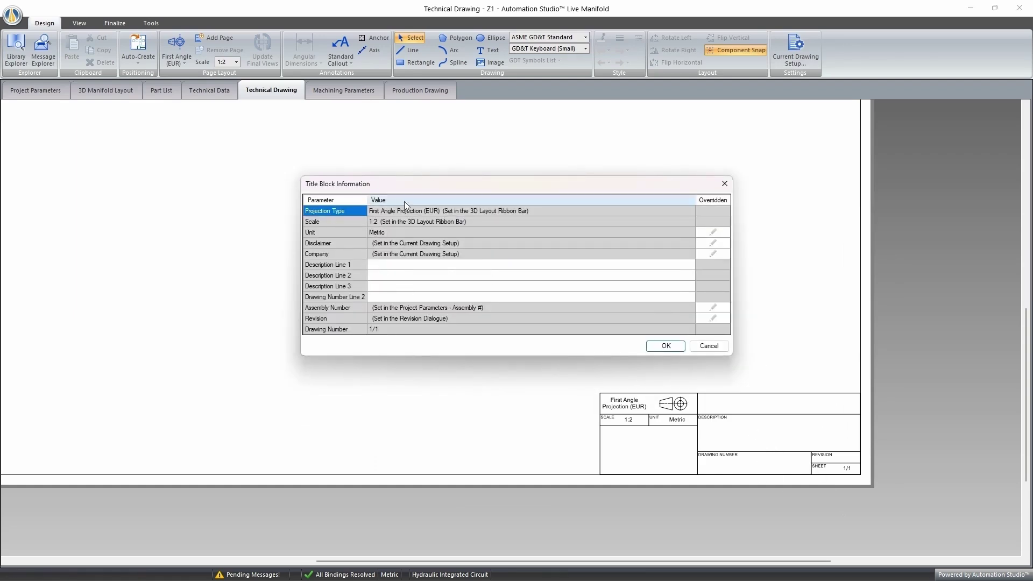
click(403, 268)
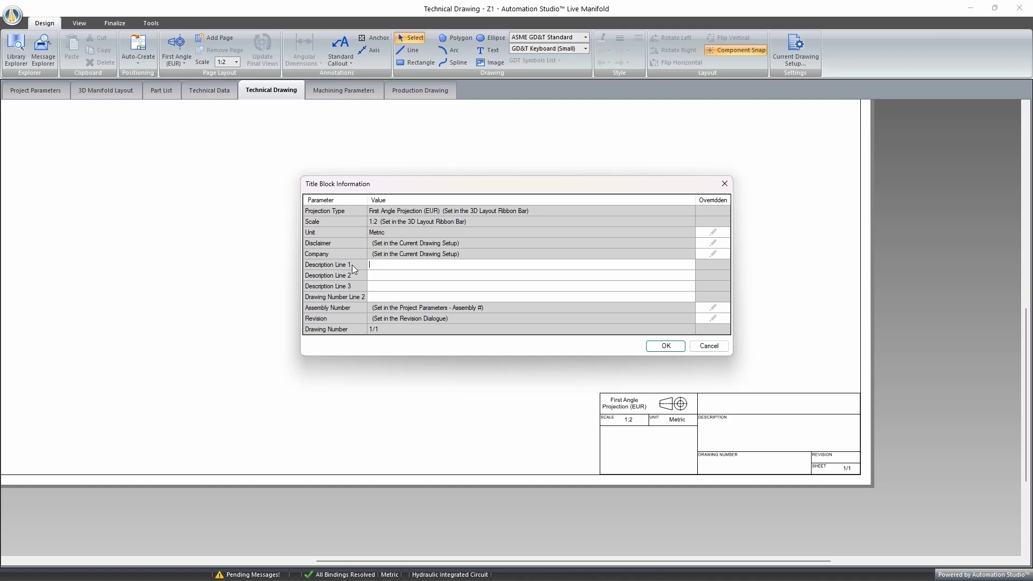
text(abc)
click(666, 346)
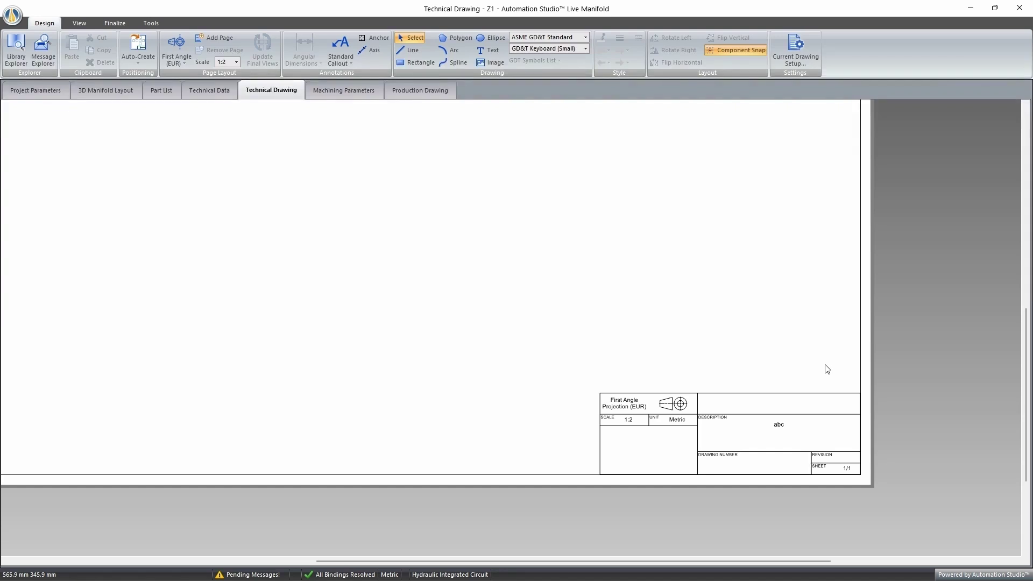
Switch to SQLiteStudio and examine the price template's BlockPriceRules, BlockPriceCoefficients and MachiningTime_Cavity tables.
click(108, 24)
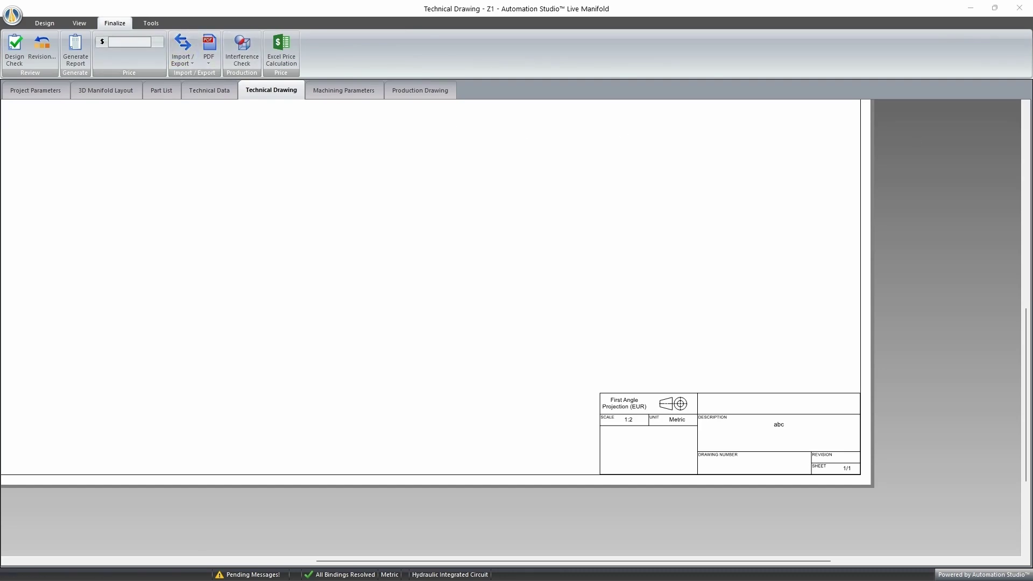
drag(1032, 119, 409, 2)
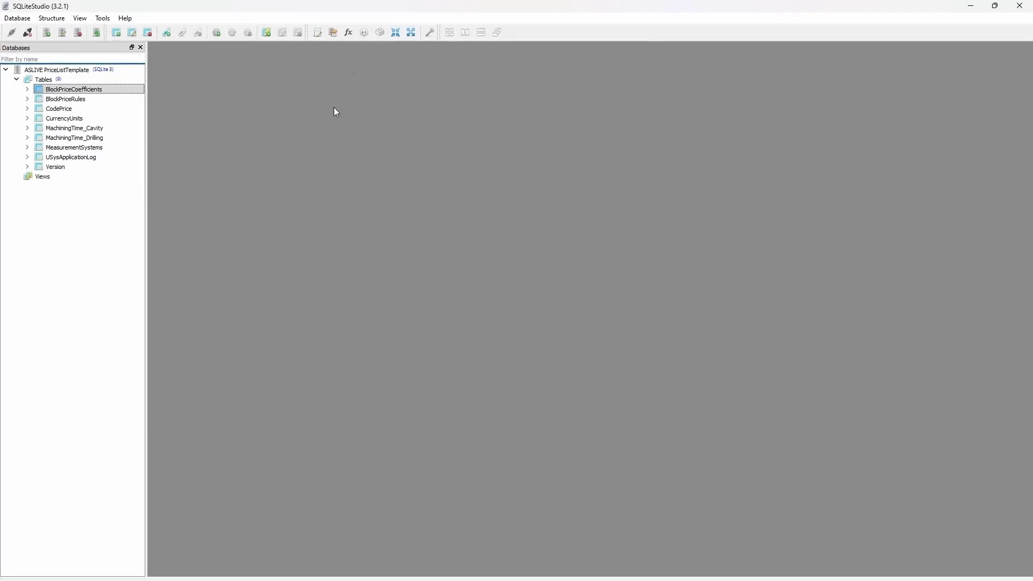
click(86, 91)
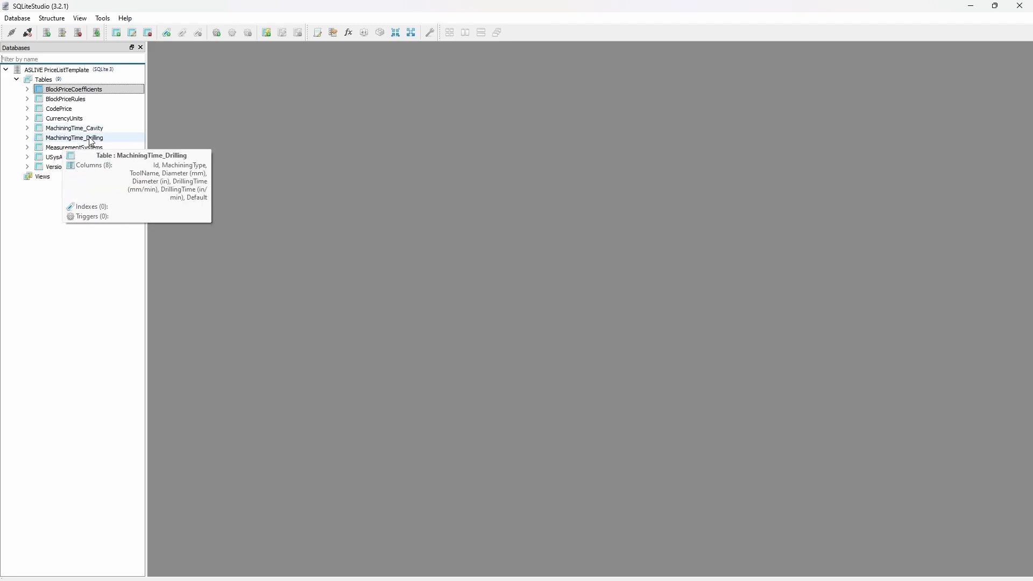
double_click(83, 100)
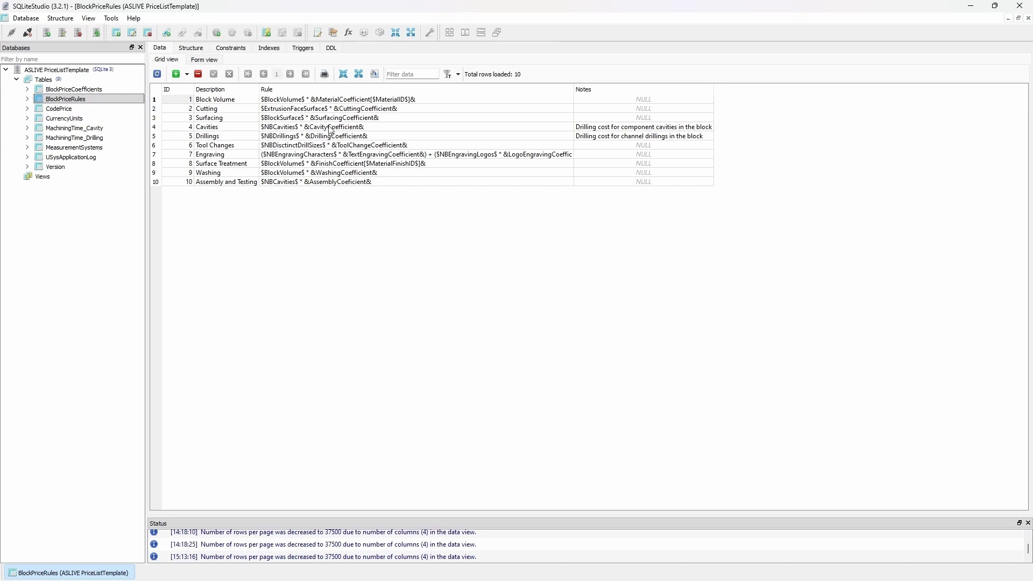
double_click(79, 89)
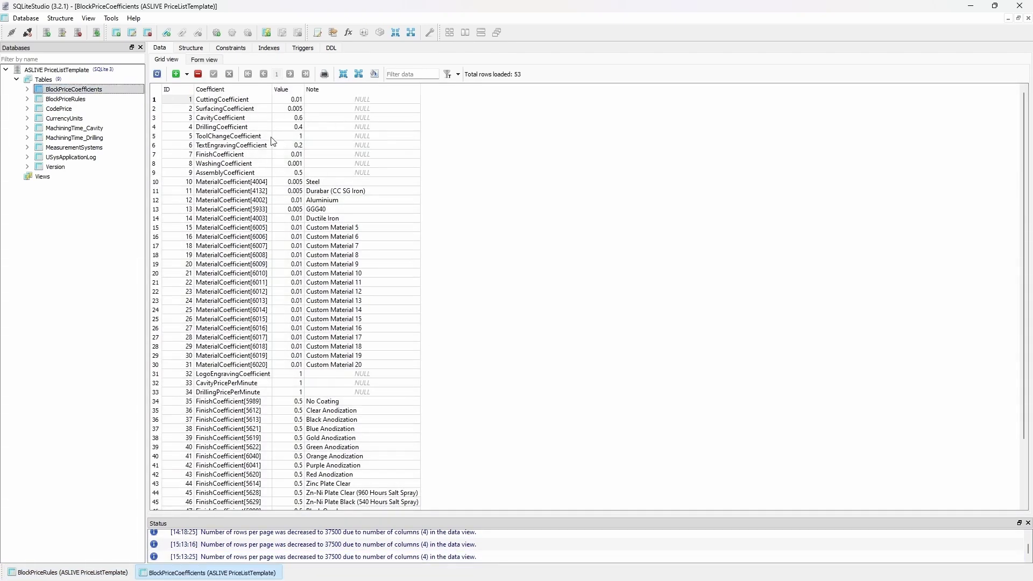
double_click(85, 101)
double_click(75, 128)
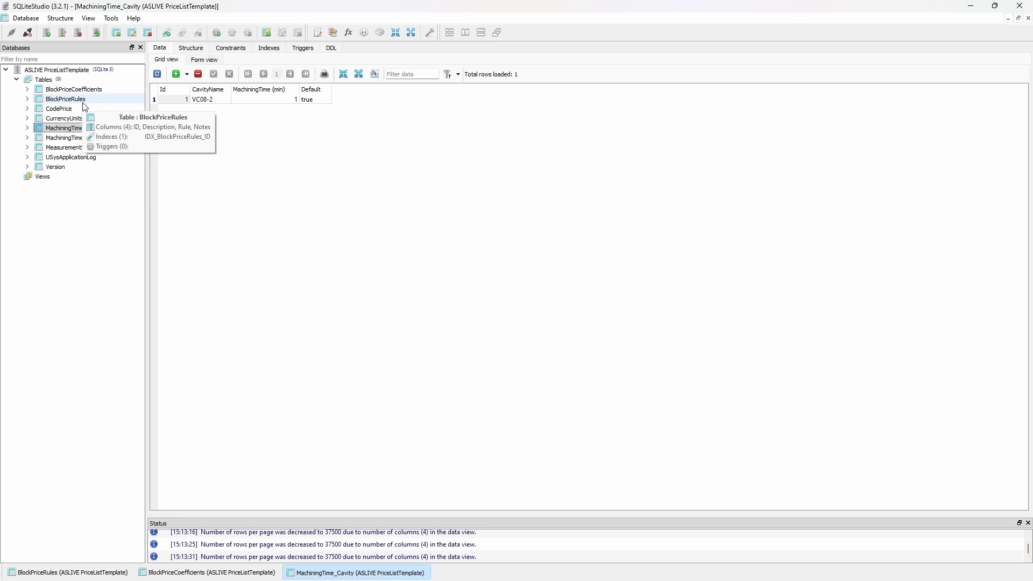
double_click(74, 89)
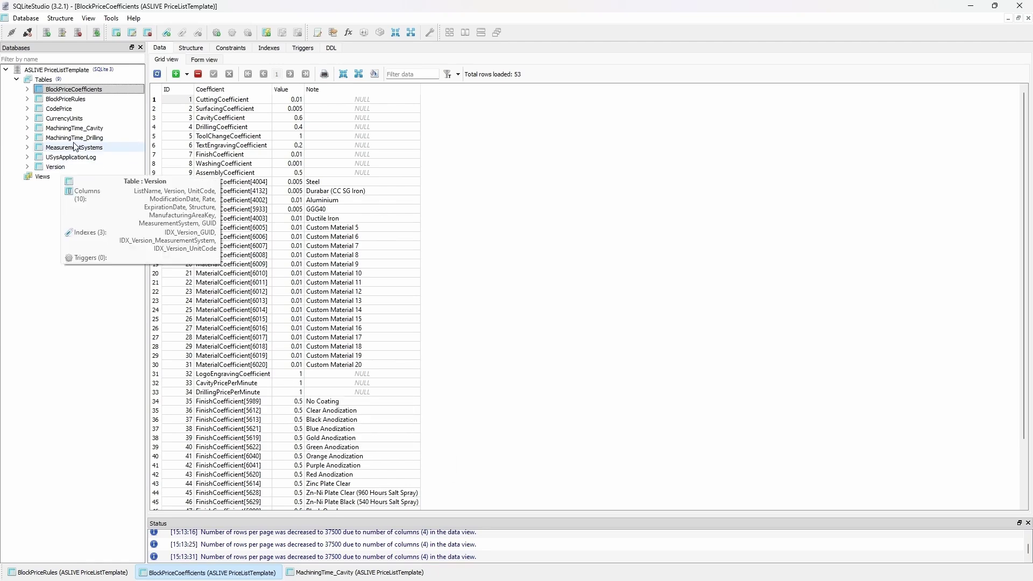
double_click(76, 99)
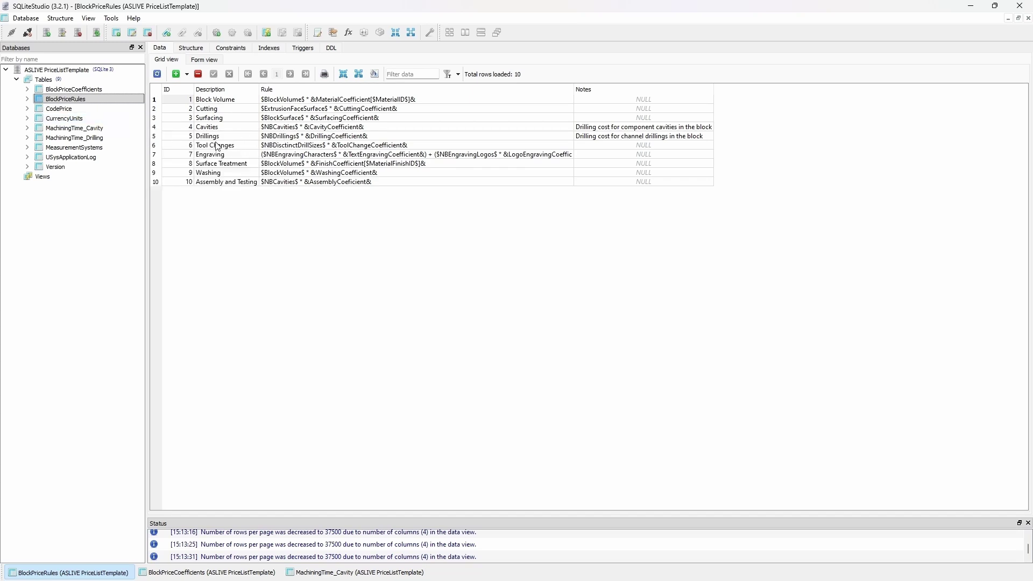
View the MachiningTime_Drilling table with its diameter and drilling time columns widened, and close SQLiteStudio.
double_click(76, 138)
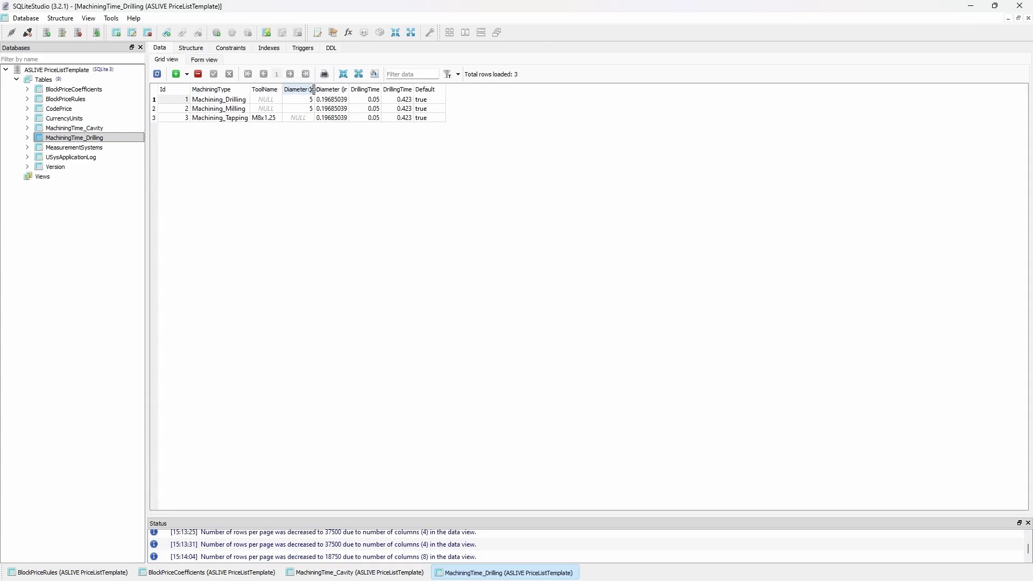
drag(315, 87, 442, 90)
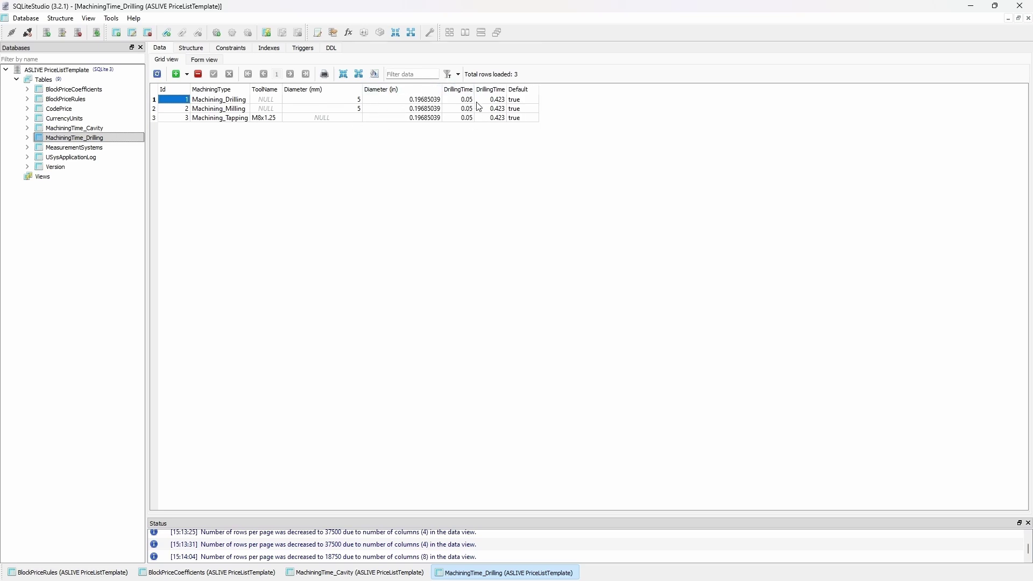
drag(475, 90, 569, 89)
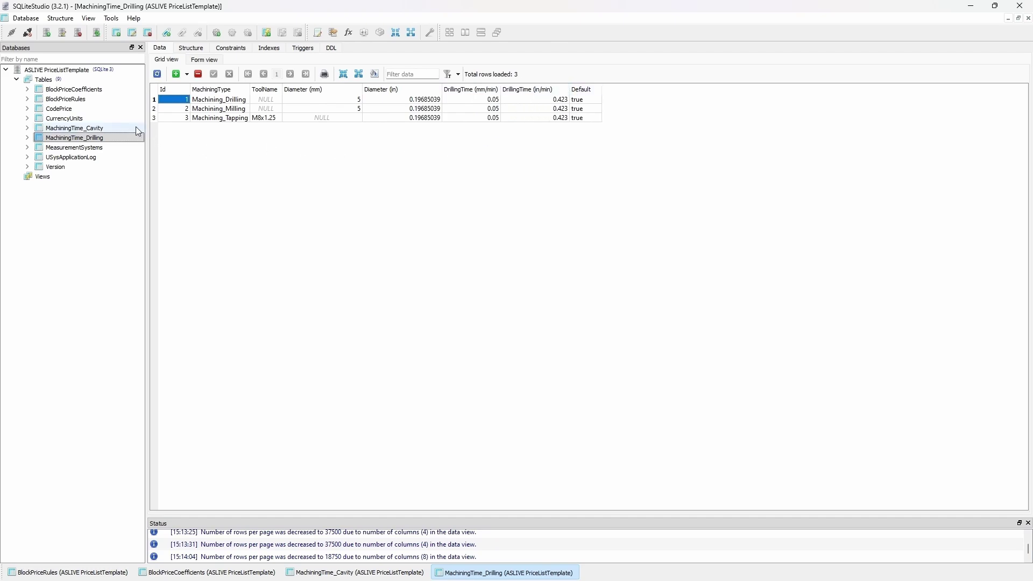
click(1019, 5)
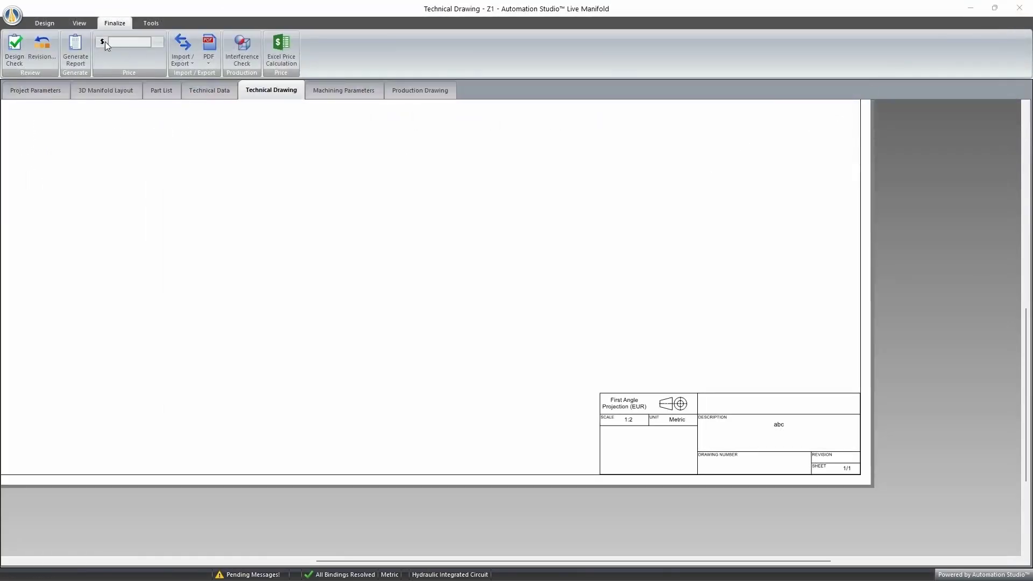
Draw an S-shaped five-point spline in the upper-left part of the technical drawing sheet.
click(44, 23)
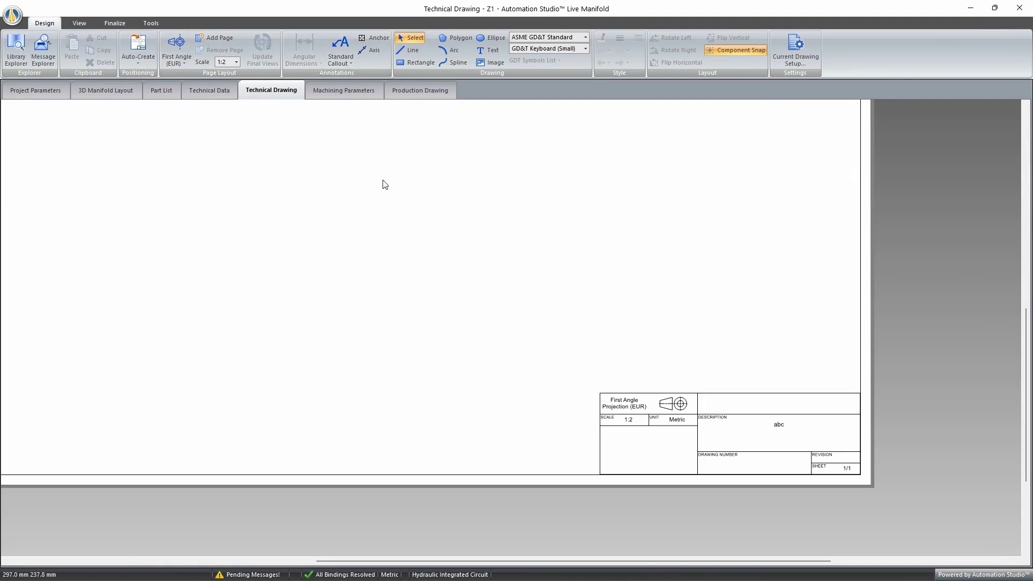
scroll(421, 168, down, 3)
scroll(407, 149, up, 3)
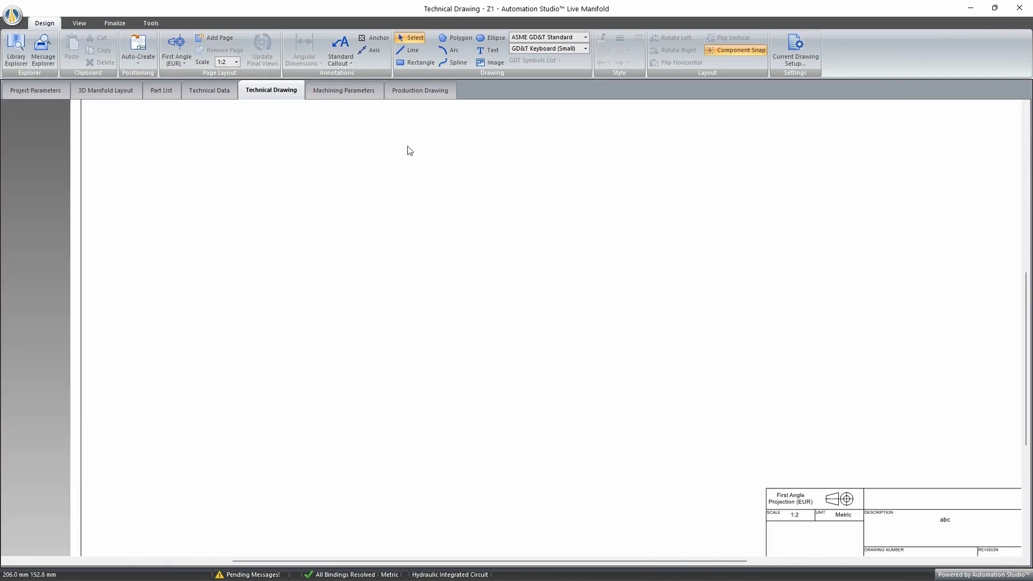
scroll(454, 247, down, 3)
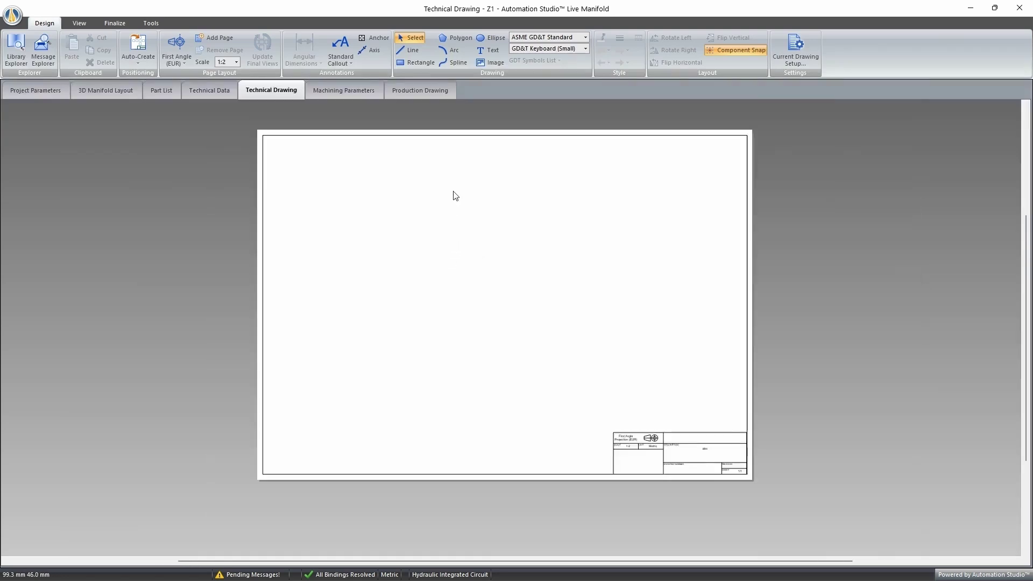
click(453, 62)
click(406, 160)
click(341, 204)
click(404, 236)
click(349, 274)
double_click(356, 284)
Draw an arc to the right of the spline and shorten it to its lower-right portion by moving its ends.
click(452, 53)
mouse_move(471, 159)
mouse_down()
mouse_move(544, 242)
mouse_move(567, 234)
mouse_up()
drag(520, 160, 571, 190)
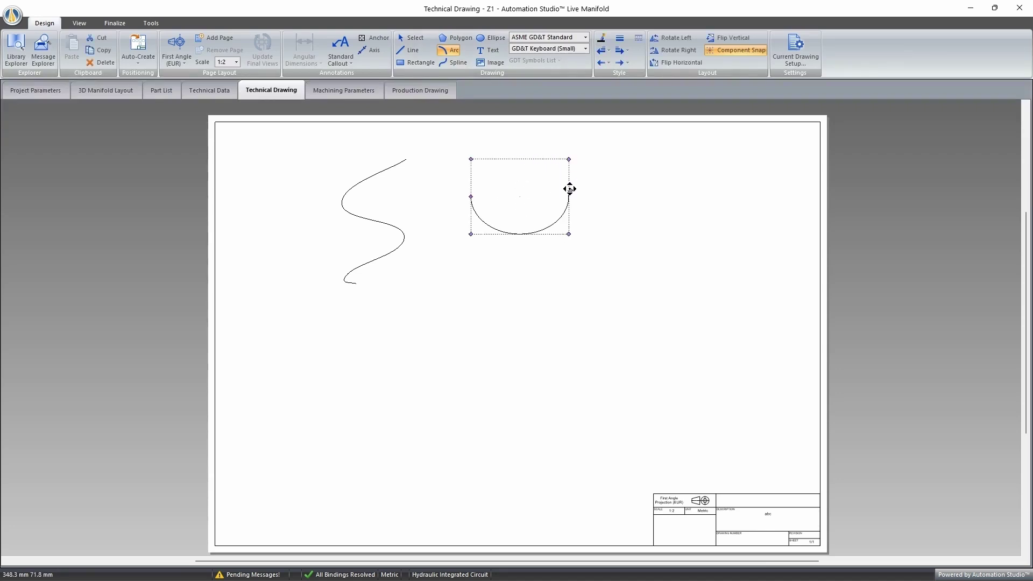
drag(466, 199, 502, 233)
click(517, 277)
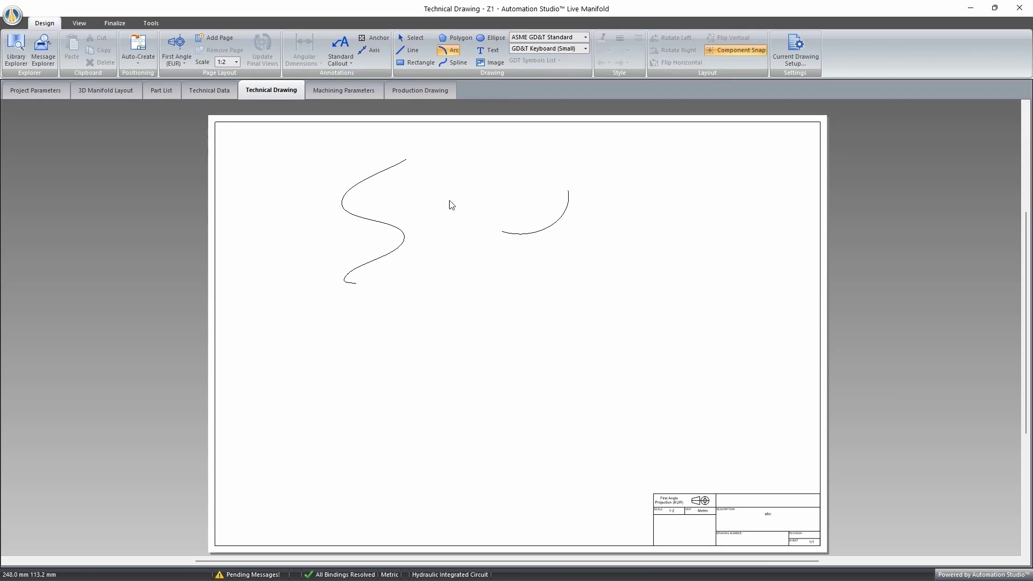
Draw a closed five-sided polygon below the arc, to the right of the spline's lower end.
click(451, 38)
click(464, 259)
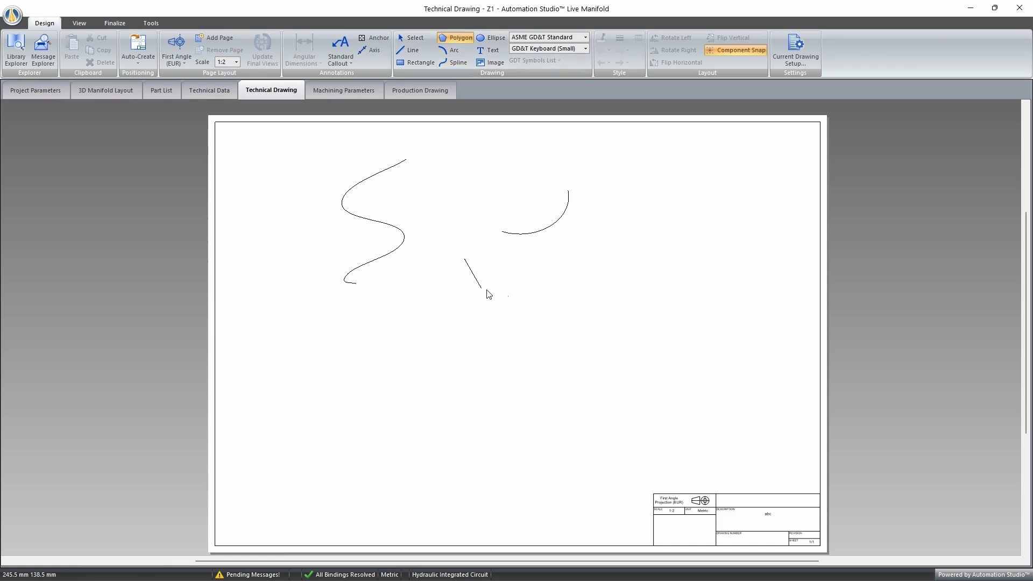
click(537, 291)
click(500, 350)
click(423, 325)
click(429, 249)
click(466, 260)
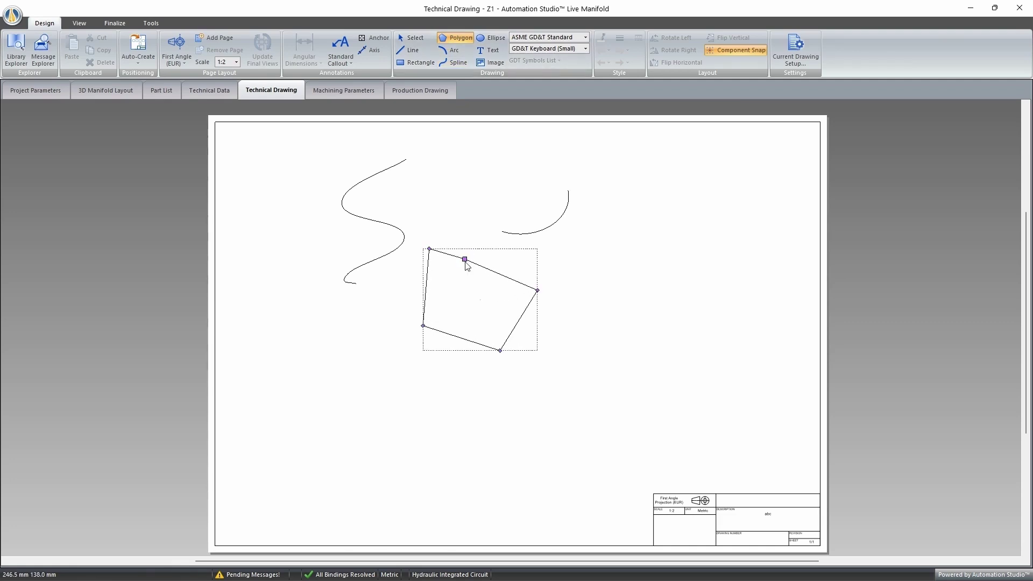
key(Escape)
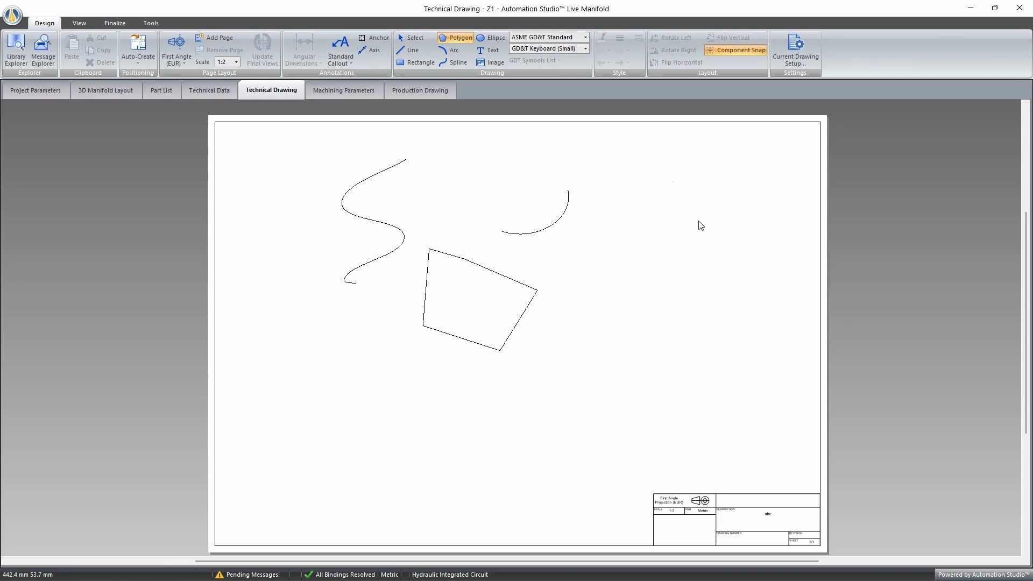
scroll(494, 238, down, 1)
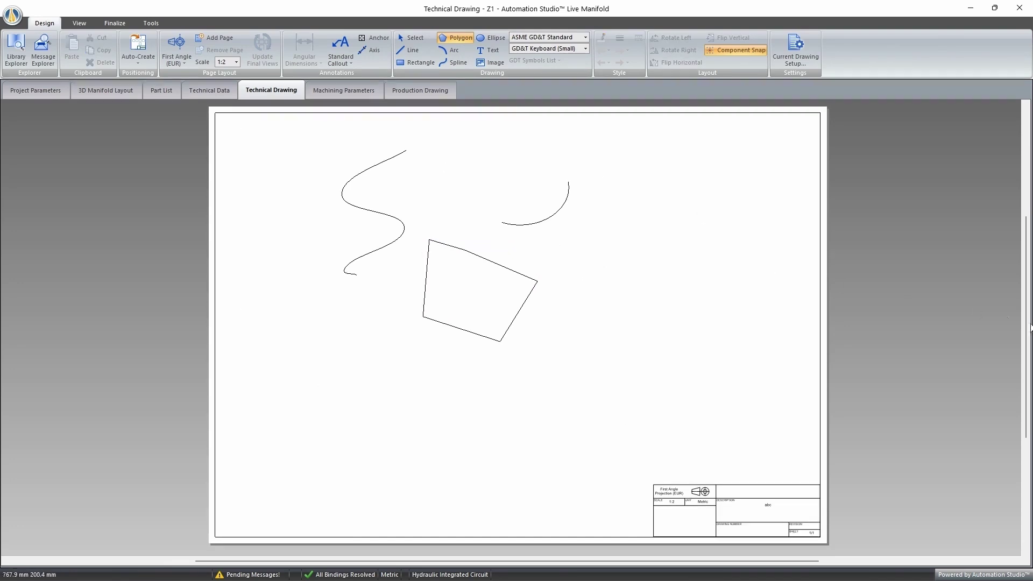
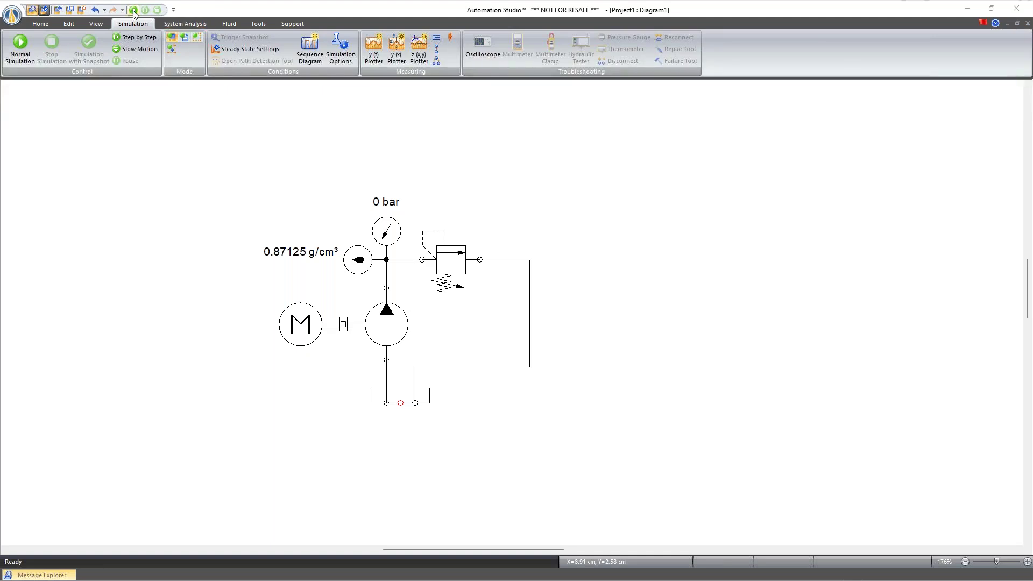
Run the normal simulation of the pump and relief valve circuit in Project1.
key(F5)
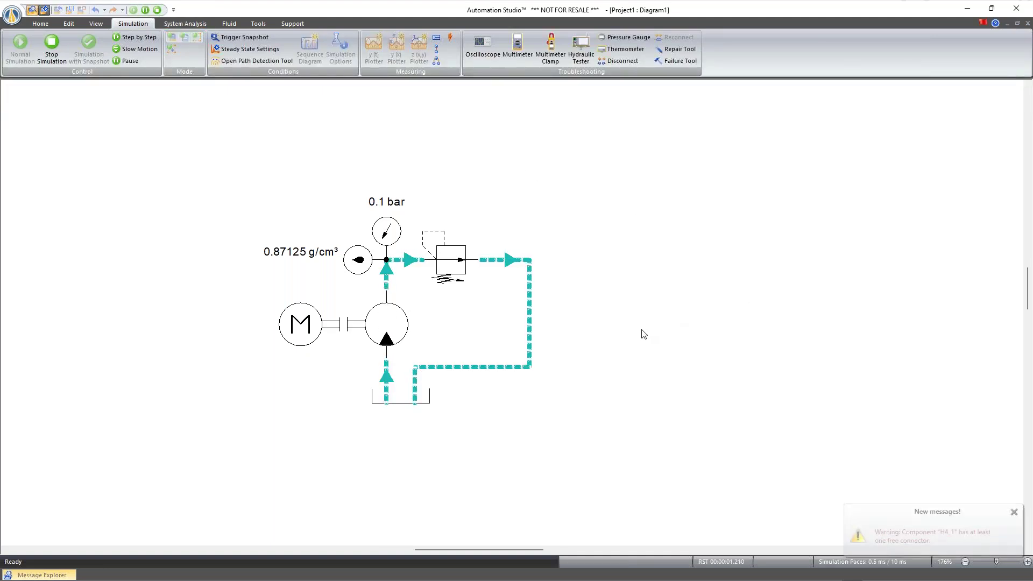
scroll(446, 310, up, 4)
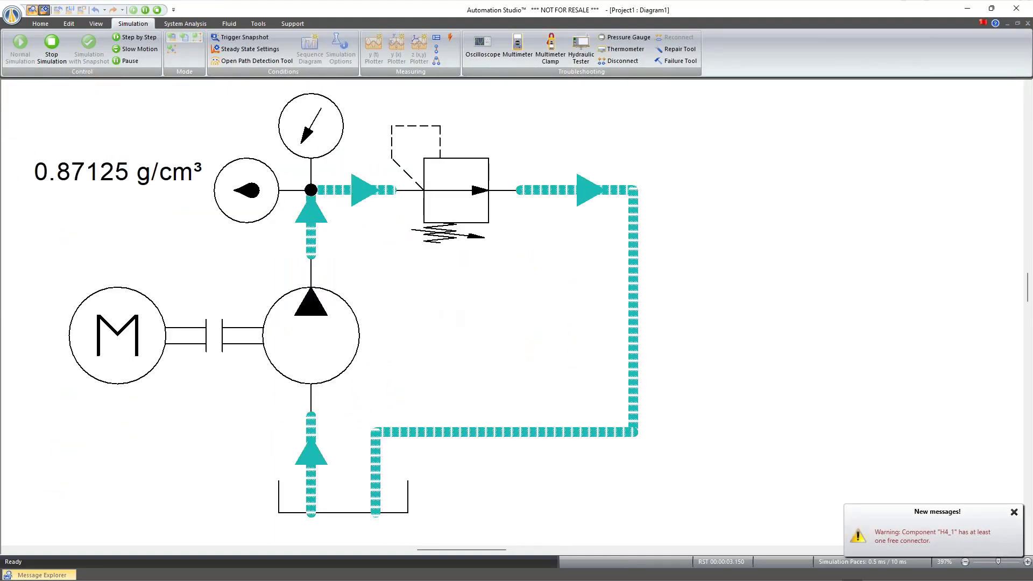
scroll(406, 295, up, 1)
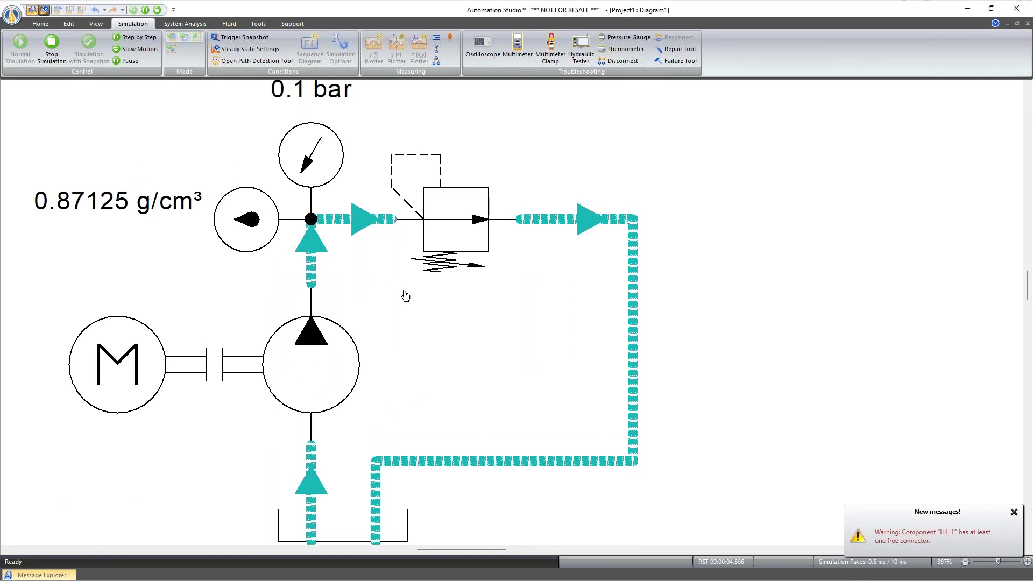
Try a higher cracking pressure on the relief valve during simulation, return it to 0 bar, and stop the simulation.
click(439, 264)
drag(539, 239, 724, 192)
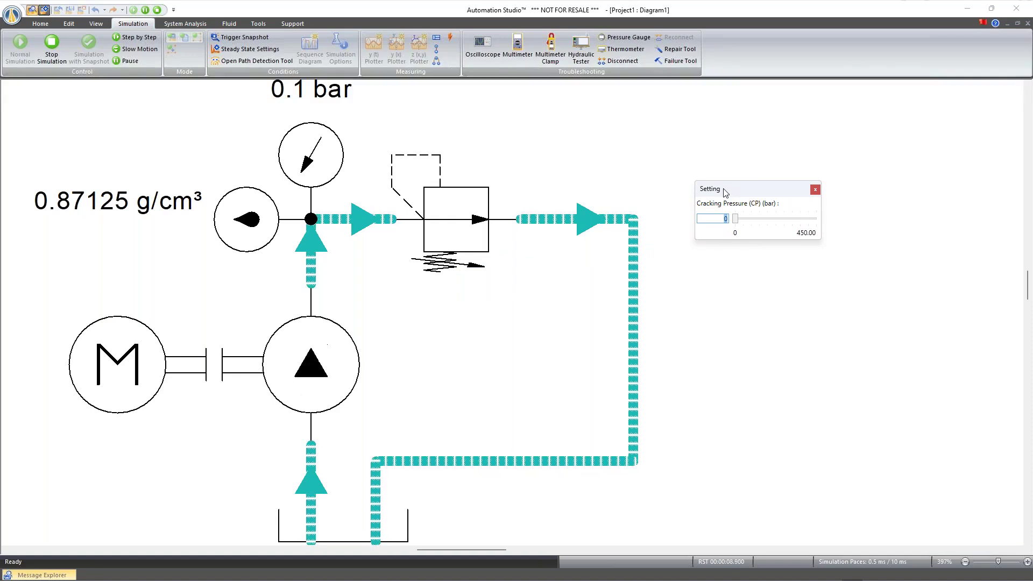
mouse_move(736, 221)
mouse_down()
mouse_move(786, 220)
mouse_move(735, 221)
mouse_up()
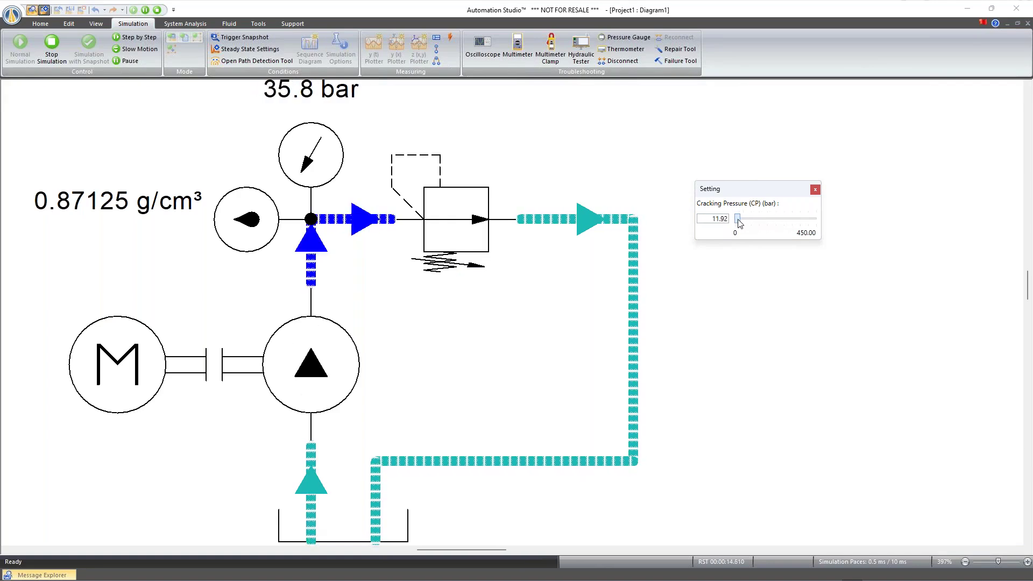
click(617, 171)
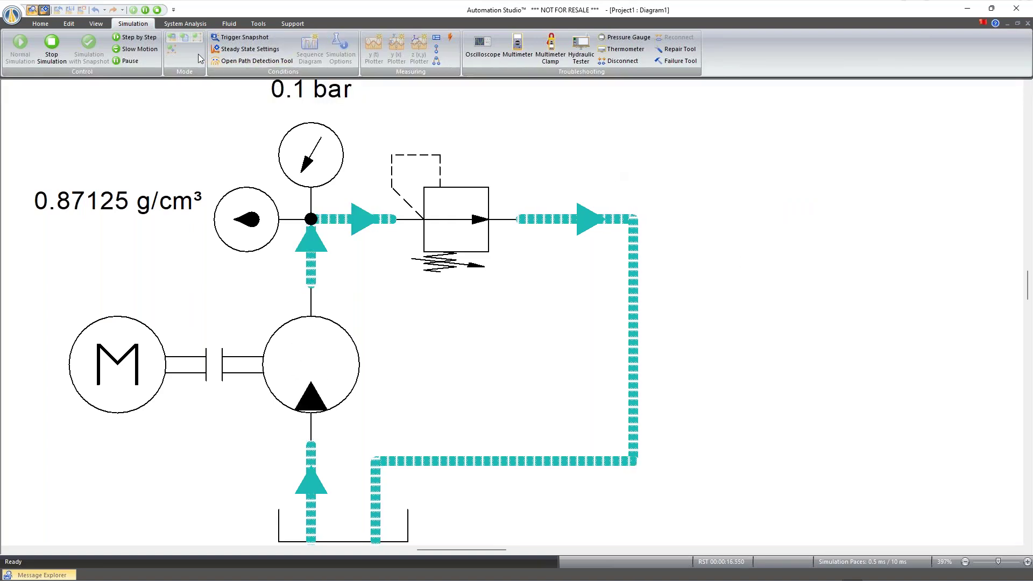
click(51, 46)
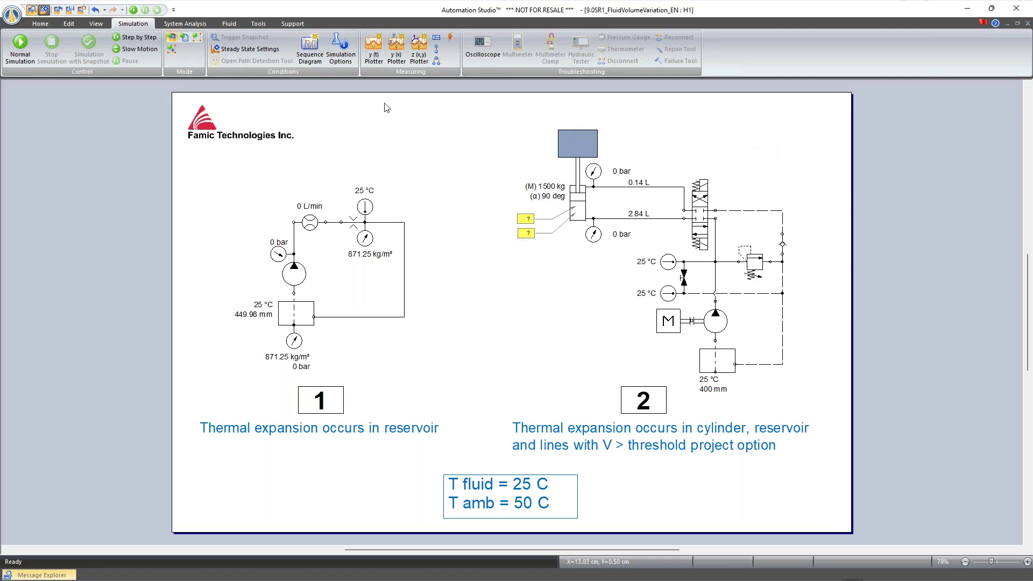
Enable Faulty Component Warnings in the simulation options of the 9.0SR1_FluidVolumeVariation_EN project and apply the change.
click(340, 48)
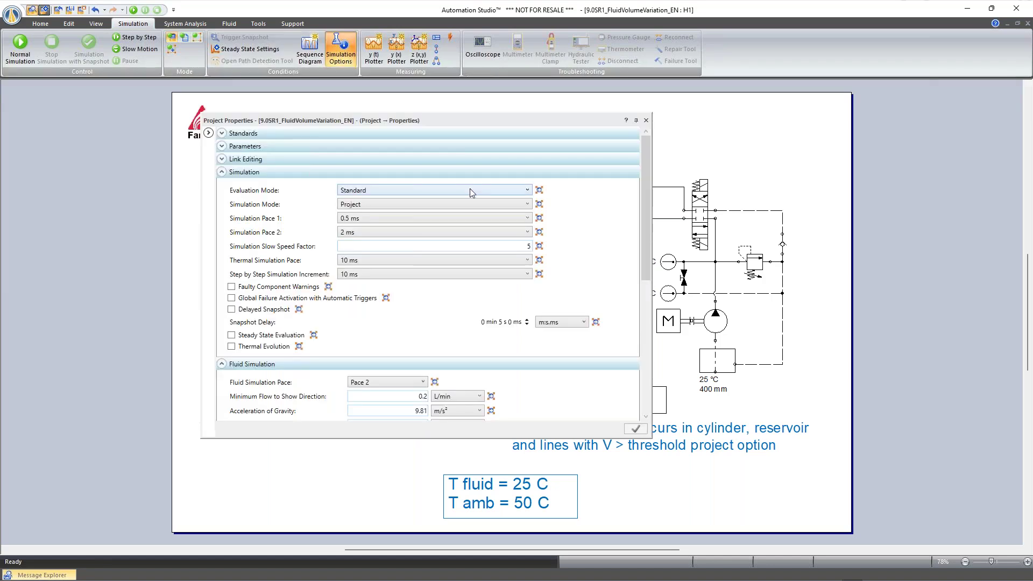
click(231, 287)
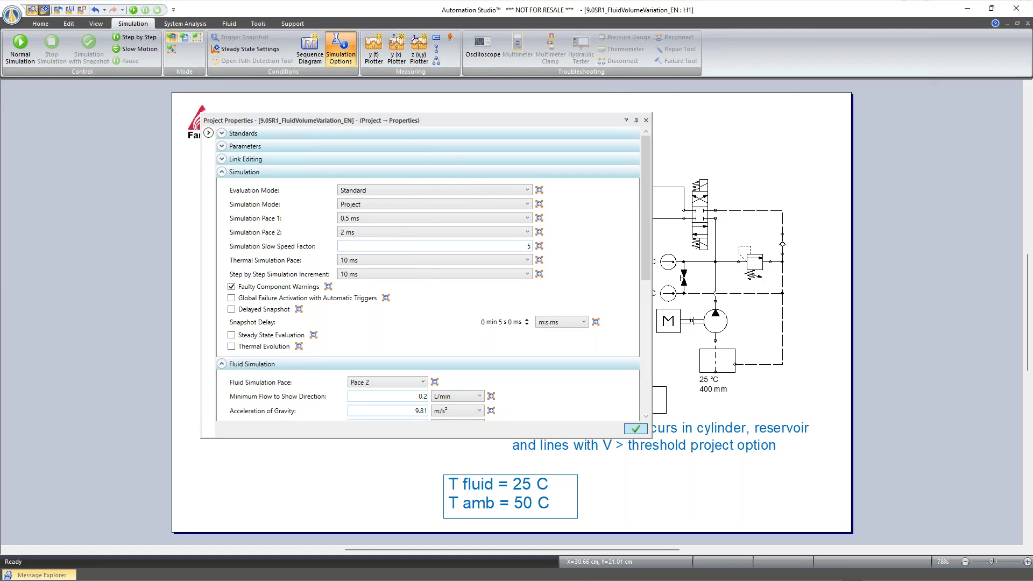
click(635, 428)
click(646, 120)
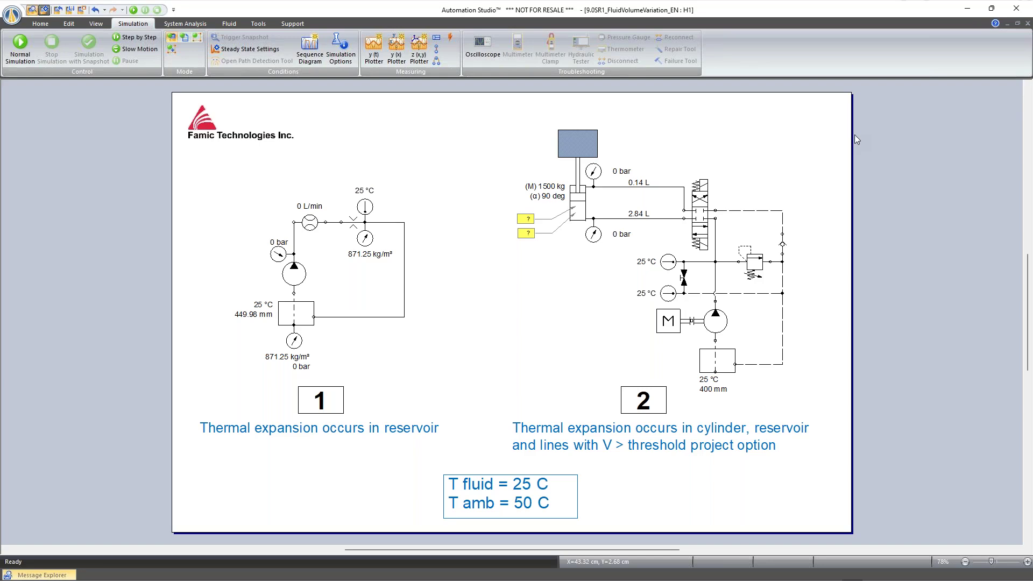
Set the Maximum Pressure of the double-acting cylinder in circuit 2 to 3 bar and close its properties.
click(584, 194)
double_click(585, 195)
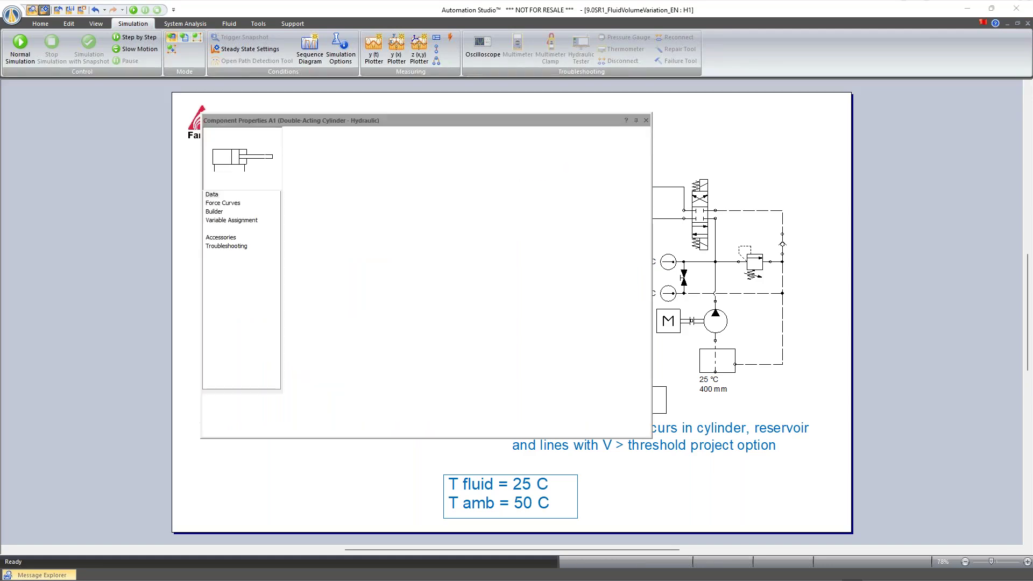
scroll(638, 304, down, 8)
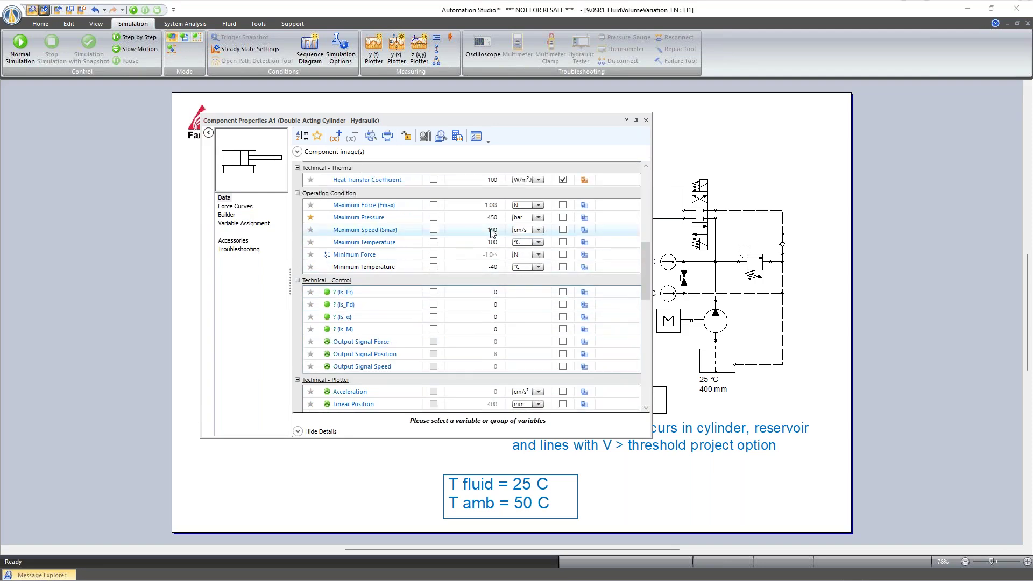
click(490, 218)
text(3)
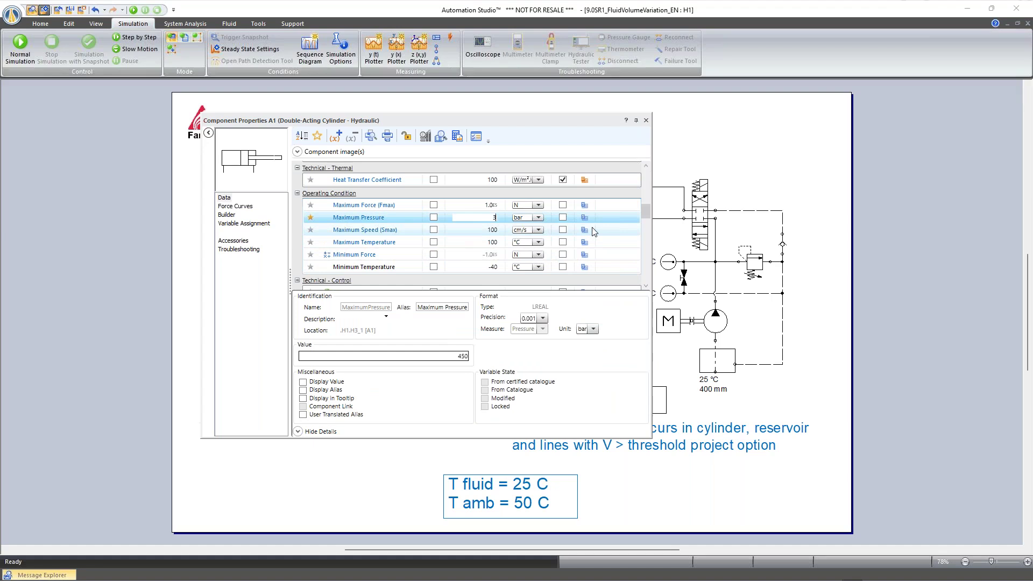
key(Return)
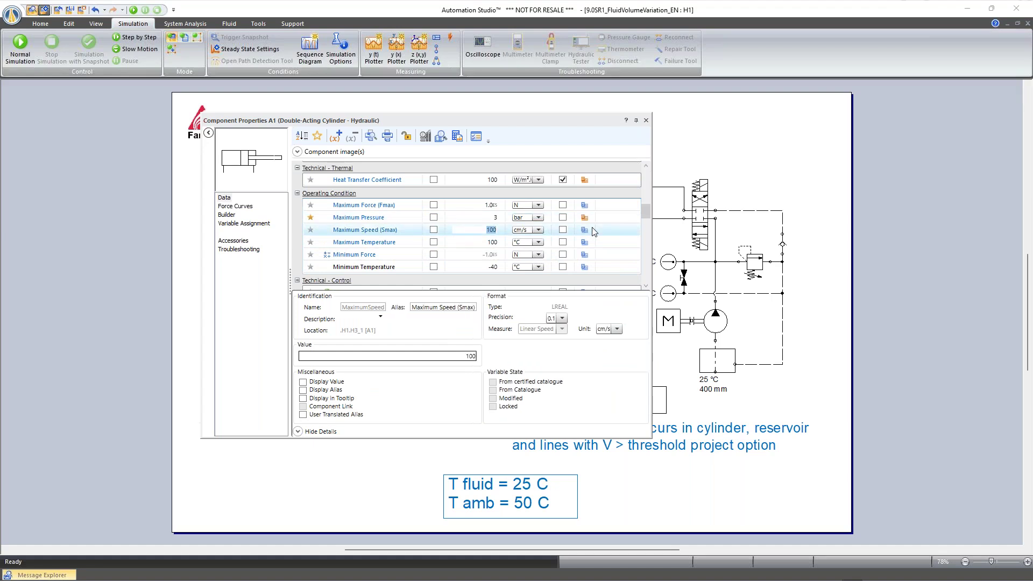
click(646, 120)
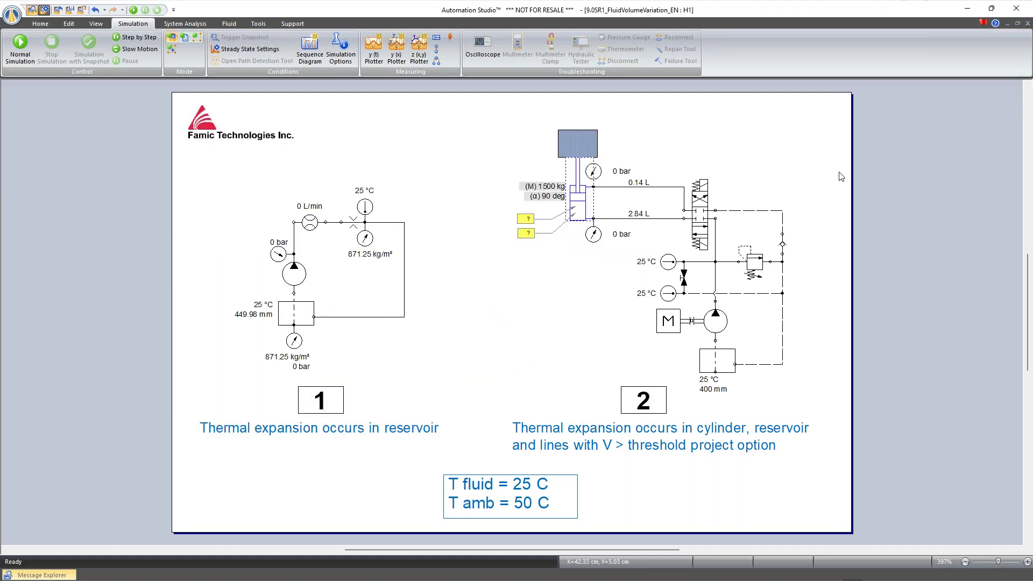
Set the double-acting cylinder's external load mass (M) to 0 kg and close its properties.
double_click(586, 196)
scroll(511, 283, down, 10)
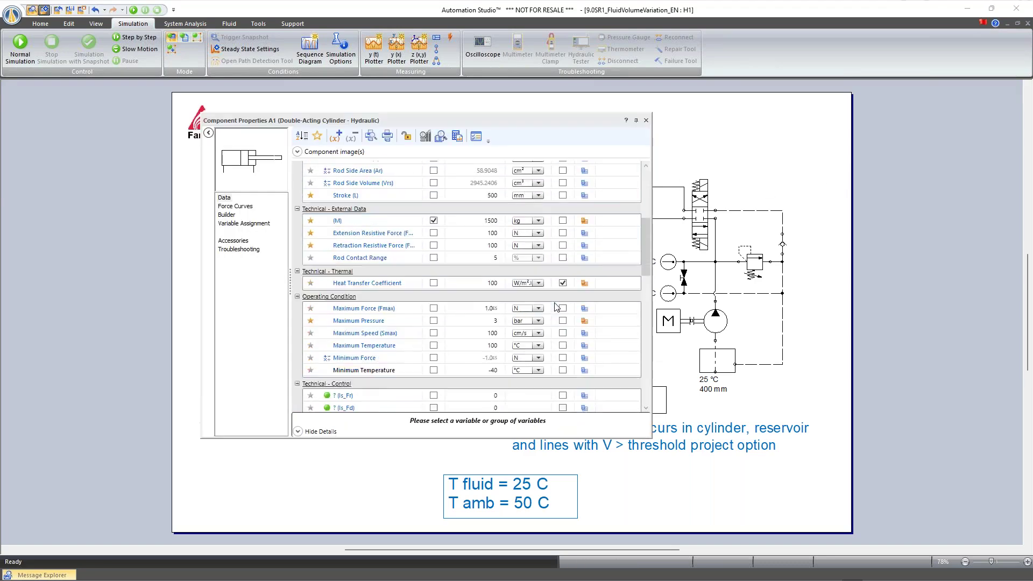
scroll(511, 283, up, 3)
click(480, 230)
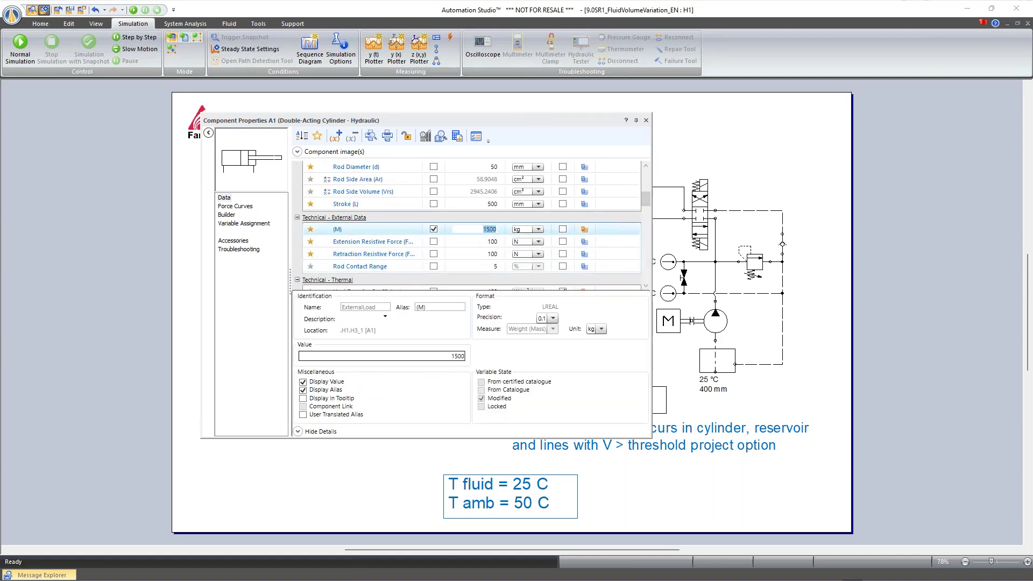
text(0)
key(Return)
click(645, 121)
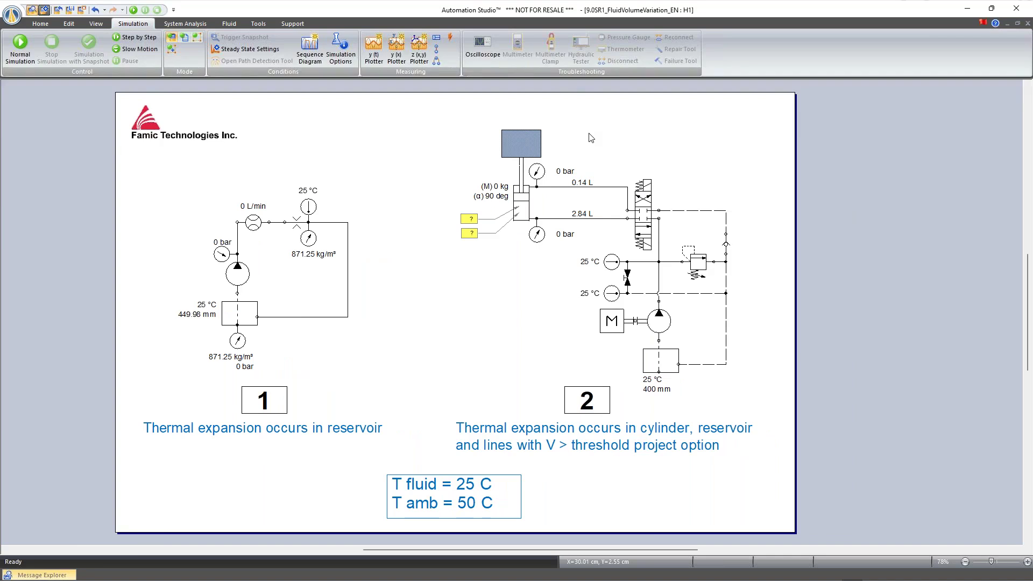
Enable Thermal Evolution and Thermal Expansion of Fluid in the project's simulation options and apply them.
scroll(592, 138, up, 3)
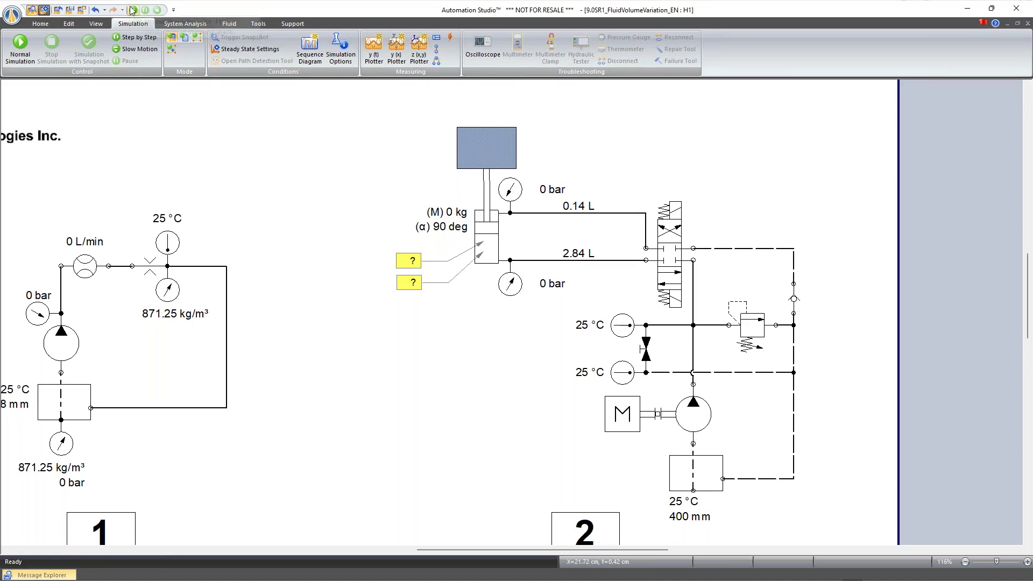
click(350, 56)
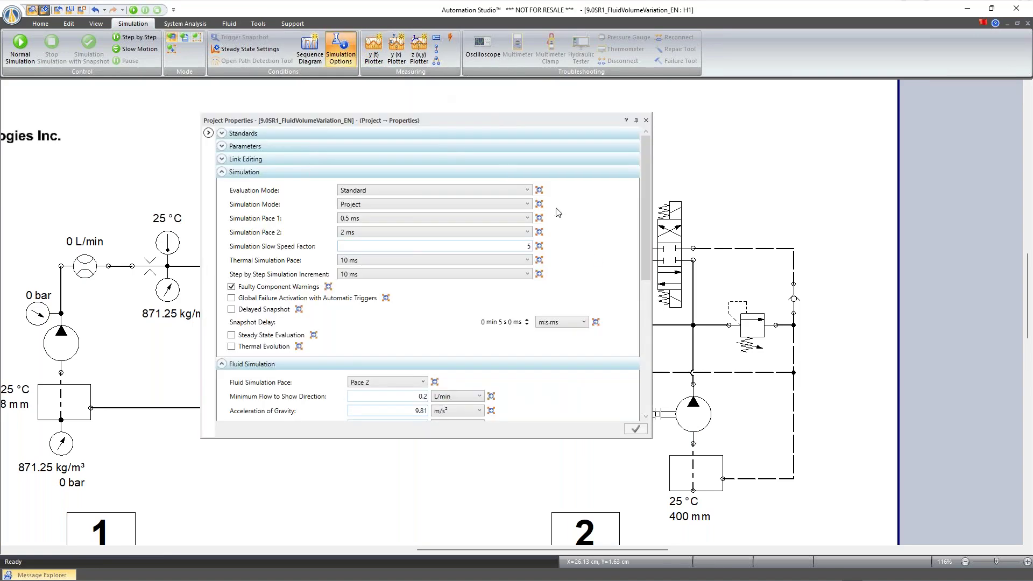
click(231, 346)
scroll(258, 339, down, 4)
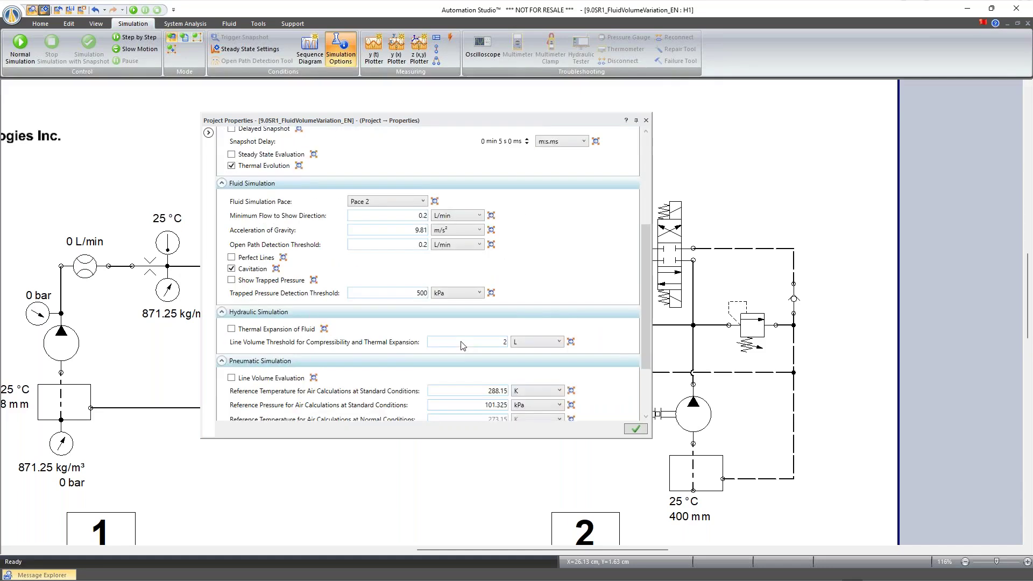
click(231, 303)
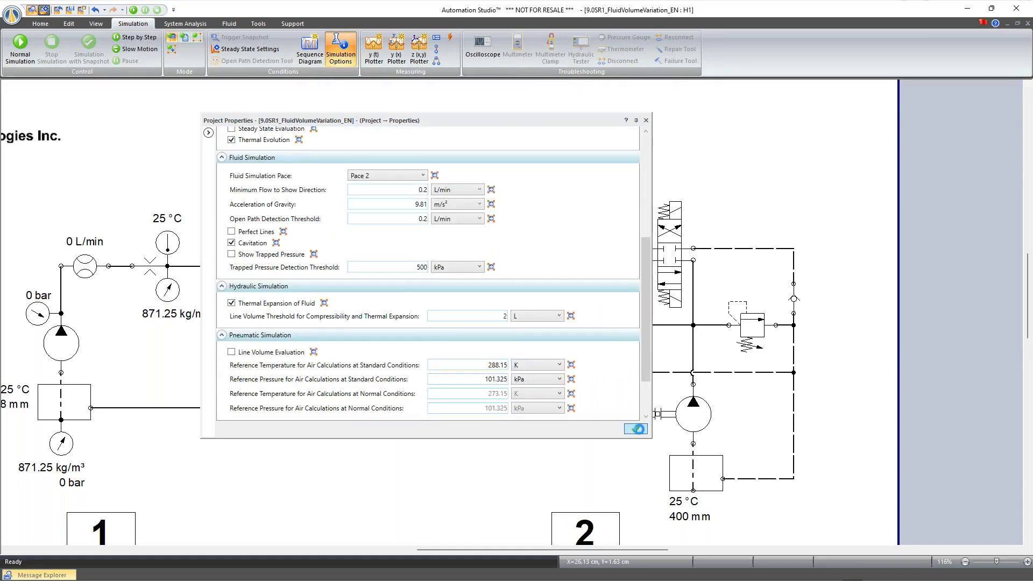
click(642, 433)
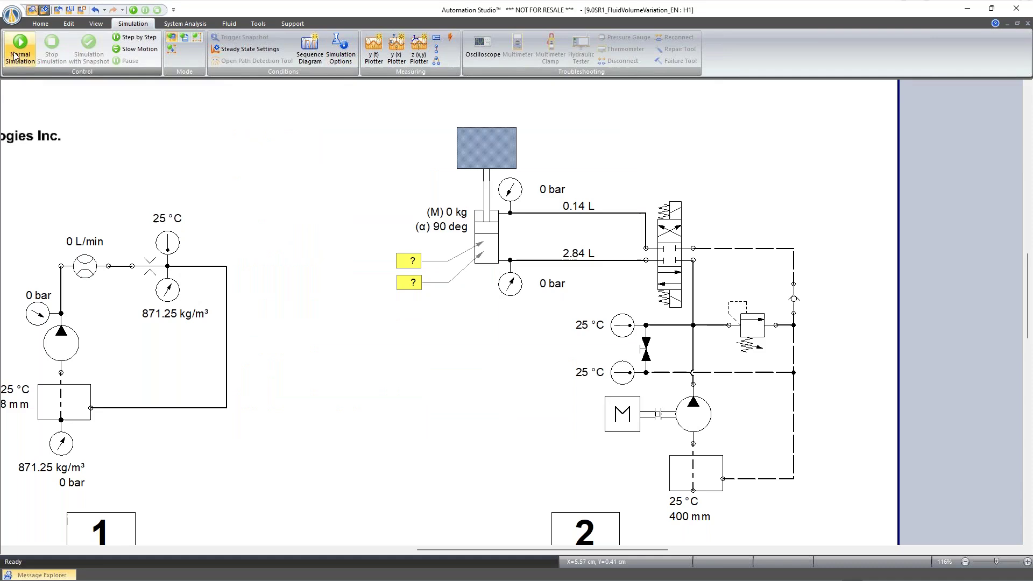
Simulate the thermal expansion circuits, locate cylinder A1 from its maximum pressure message, and stop the simulation.
key(F5)
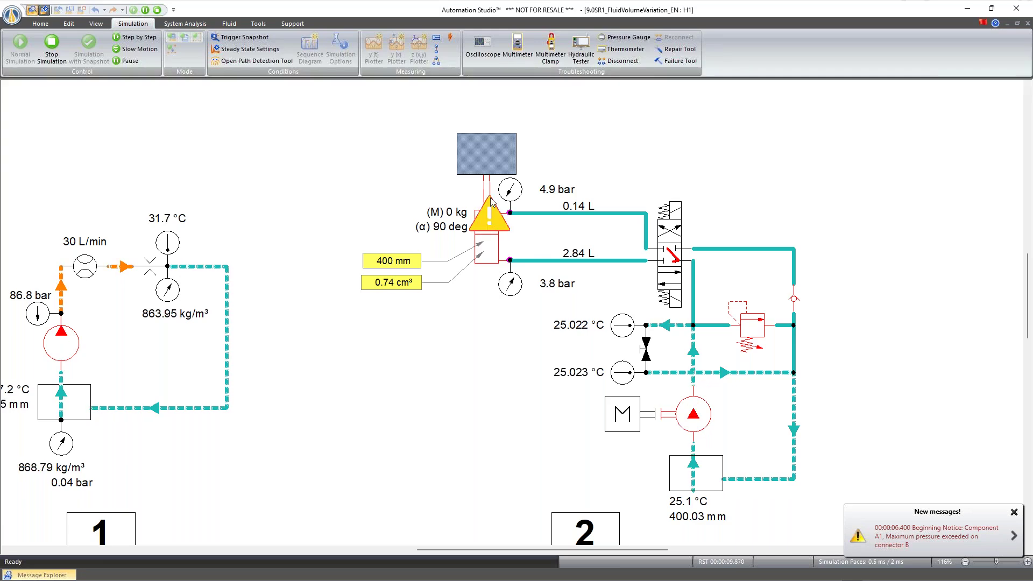
click(941, 529)
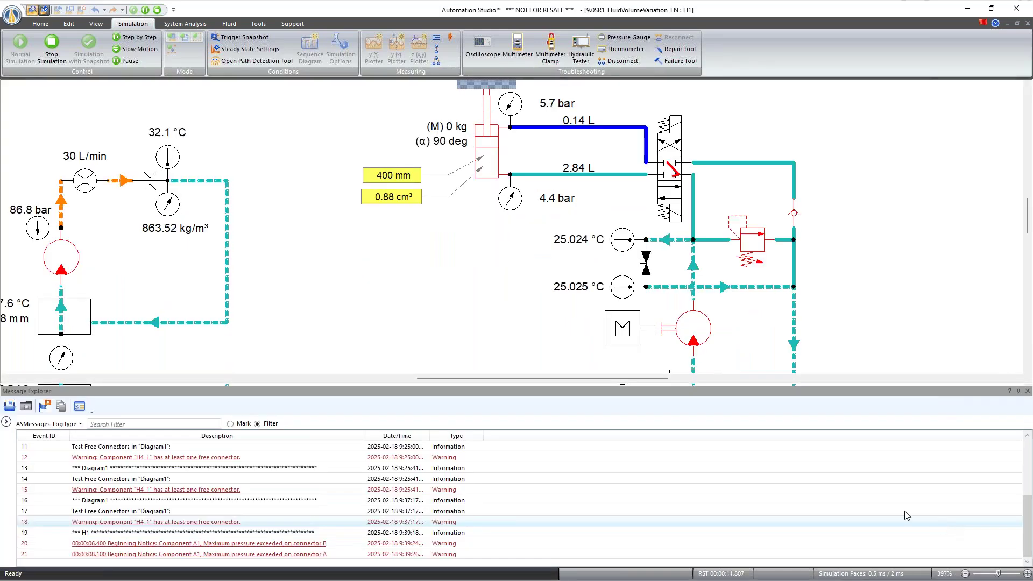
click(308, 548)
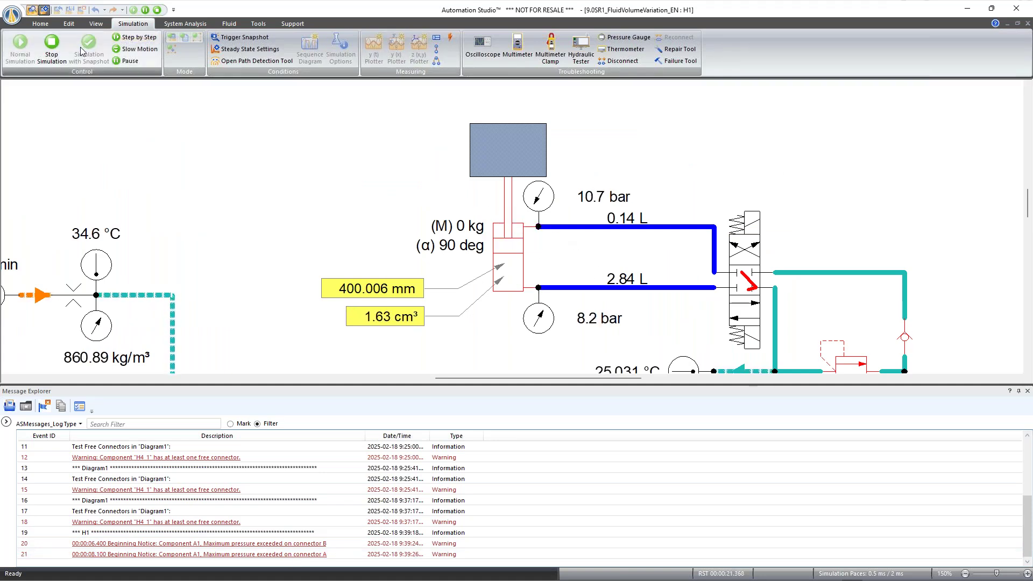
click(51, 44)
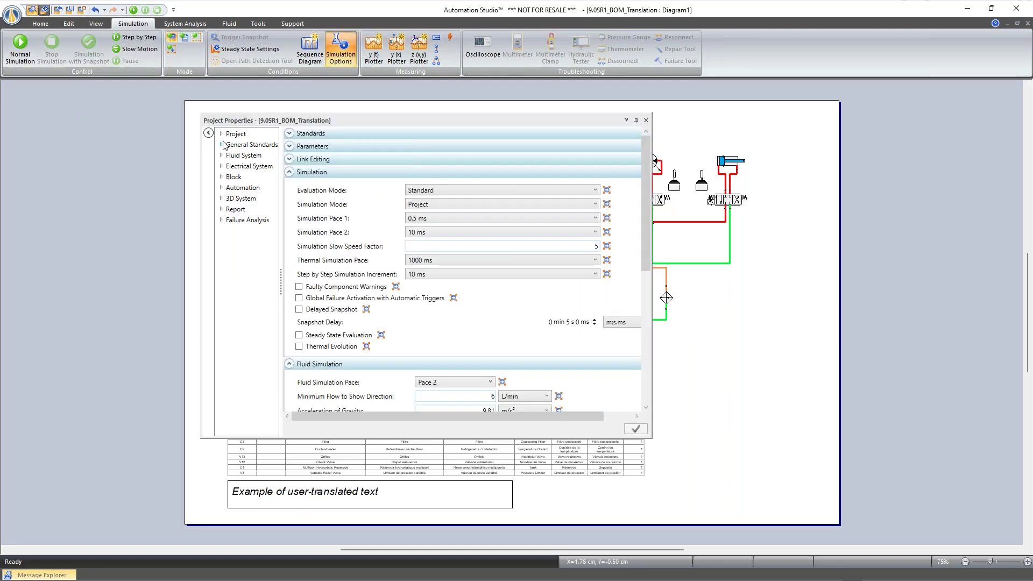
Add a user-defined STRING global variable named test to the 9.0SR1_BOM_Translation project and apply the project properties.
click(221, 134)
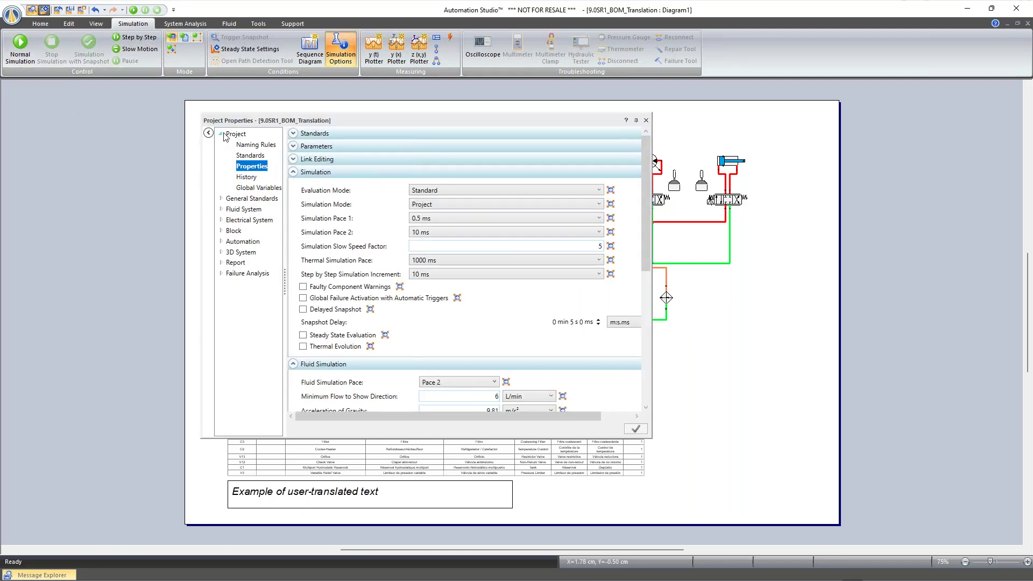
click(252, 188)
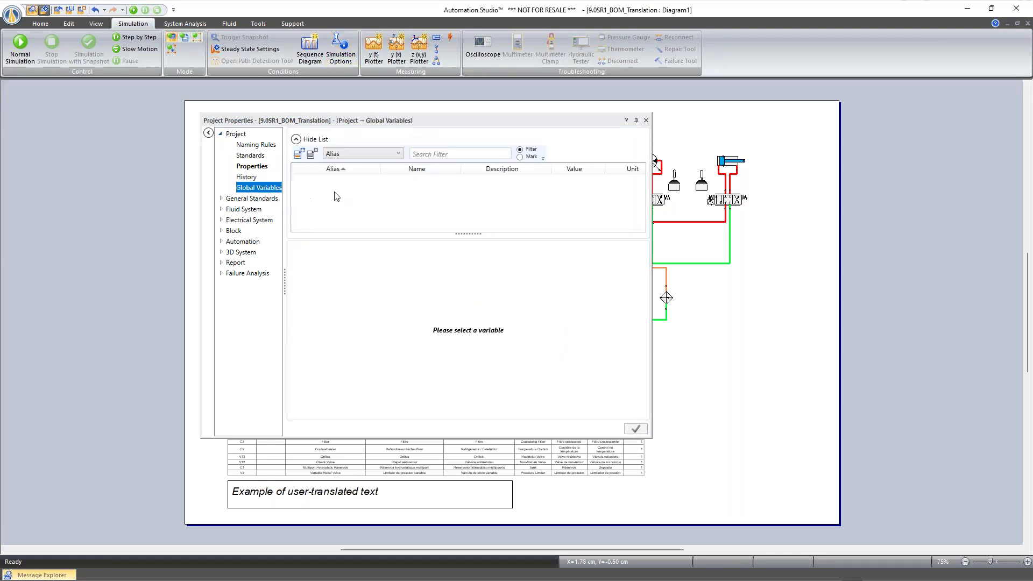
click(302, 155)
text(test)
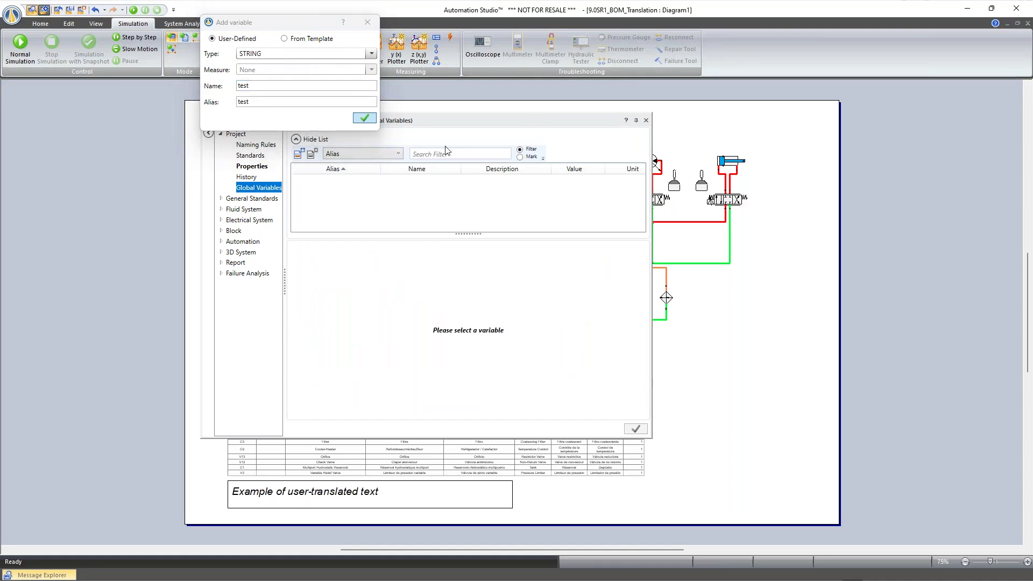
click(364, 117)
click(636, 429)
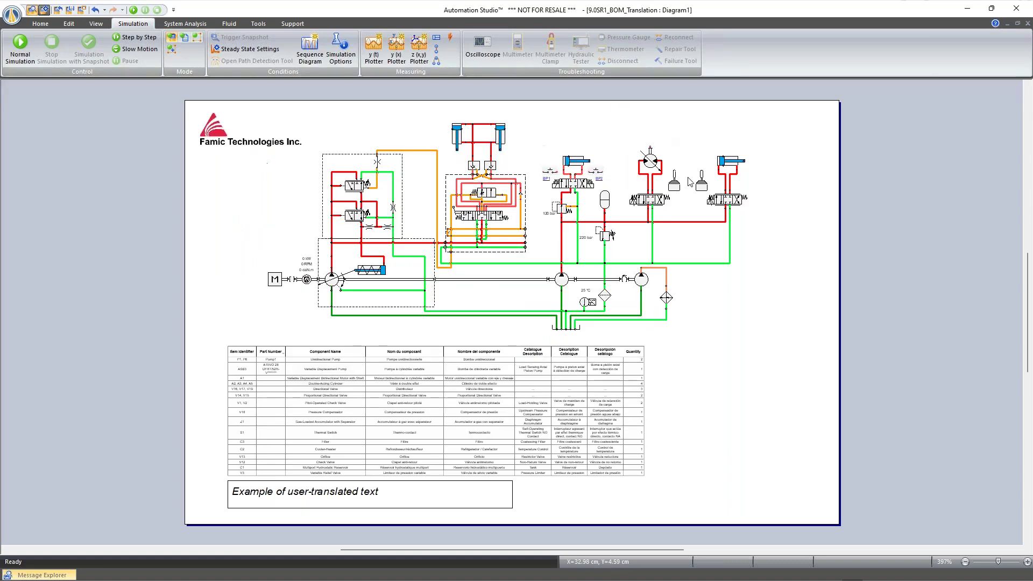
Examine the user-defined test variable in the gas-loaded accumulator's properties and close them.
double_click(607, 209)
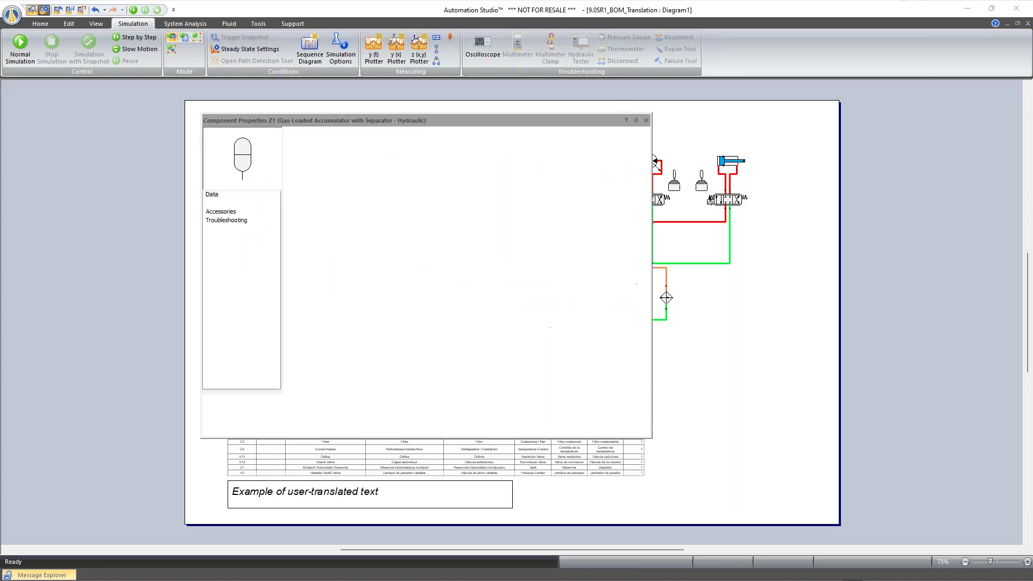
drag(645, 230, 648, 368)
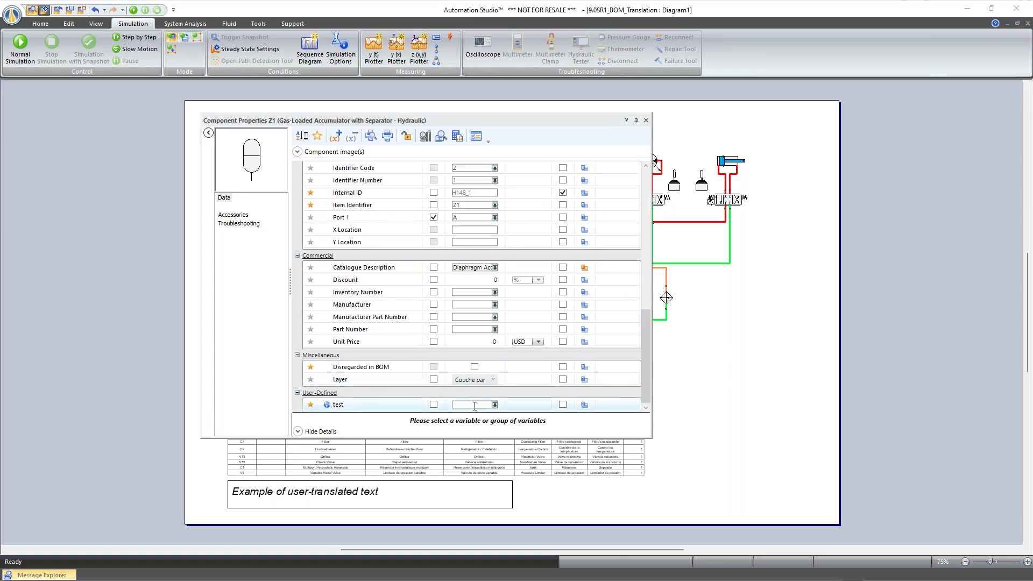
click(646, 120)
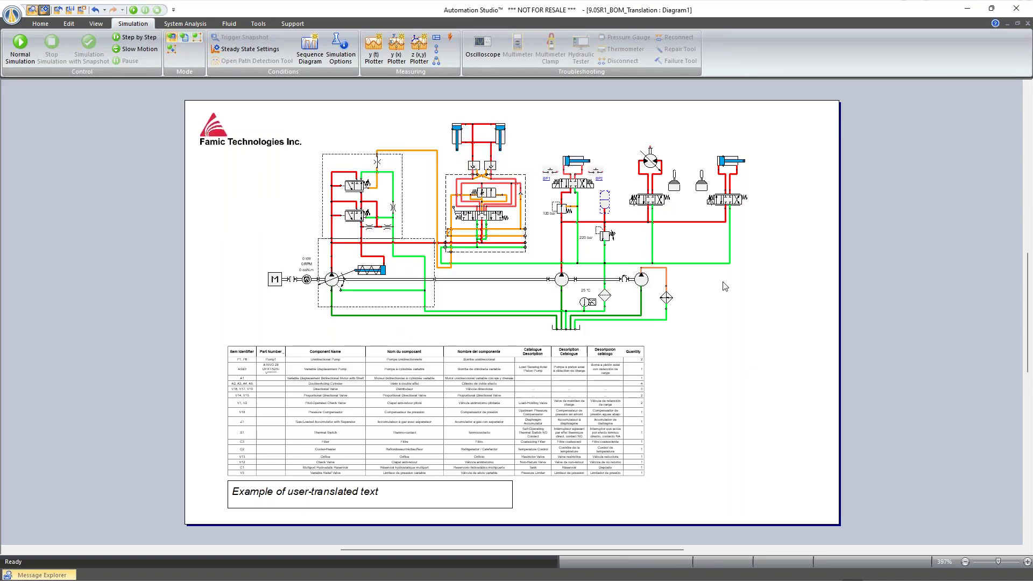
Add a User Translated Property field with the alias test to the bill of materials component report.
double_click(616, 349)
click(228, 225)
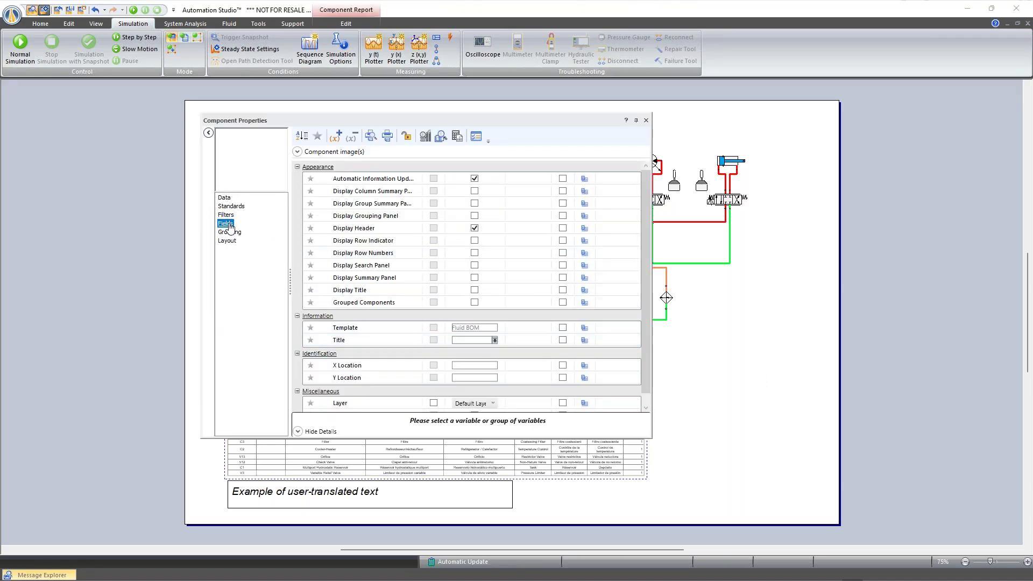
scroll(437, 221, down, 1)
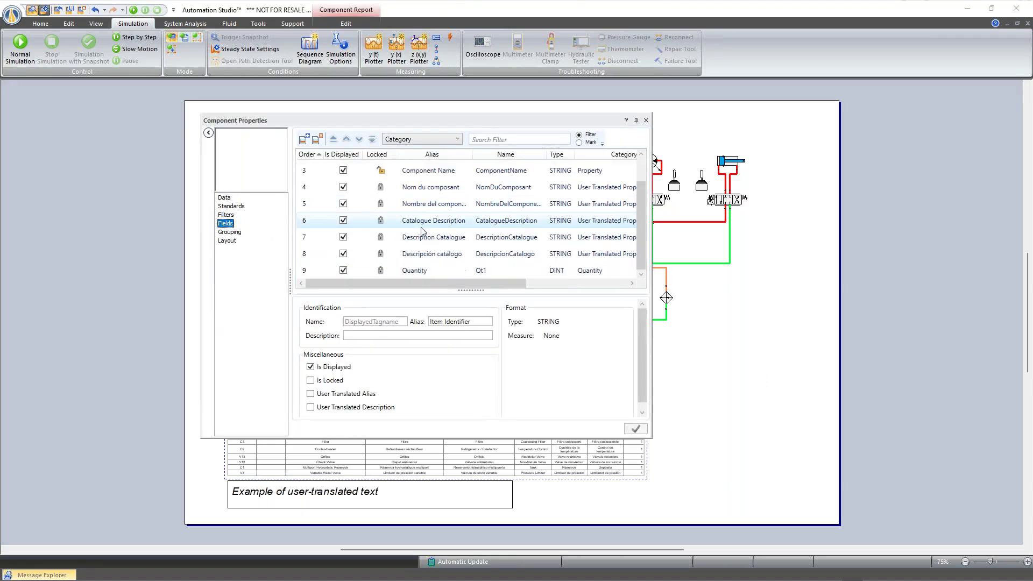
click(303, 140)
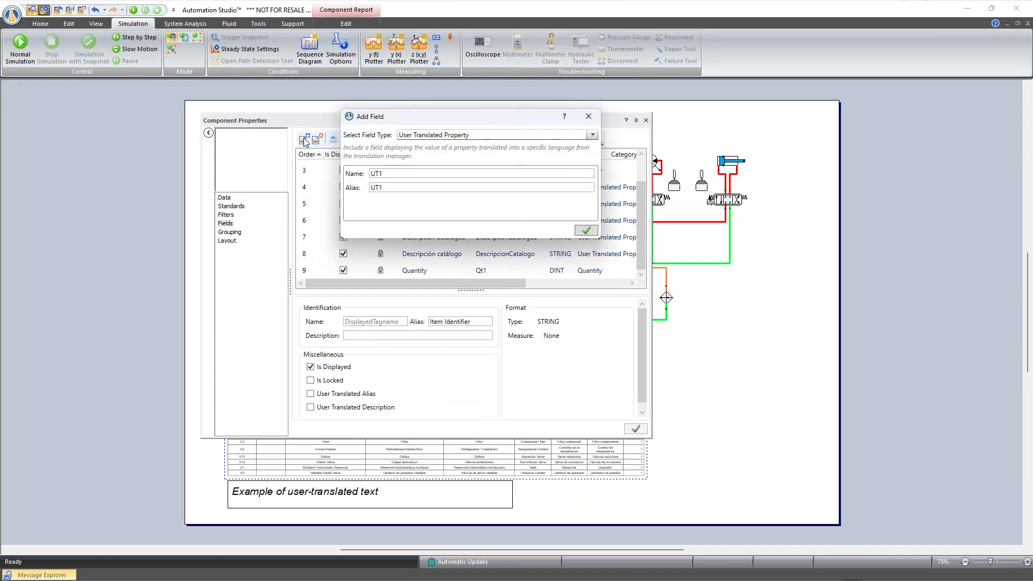
click(594, 230)
double_click(460, 325)
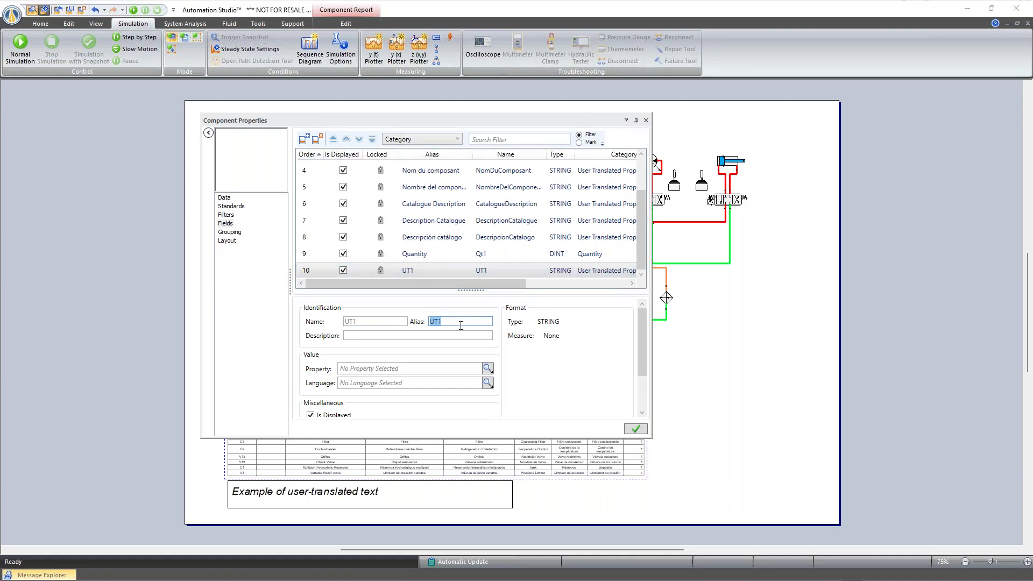
text(test)
key(Tab)
Find the user-defined test property for the new report field, then close the component properties without applying.
click(487, 369)
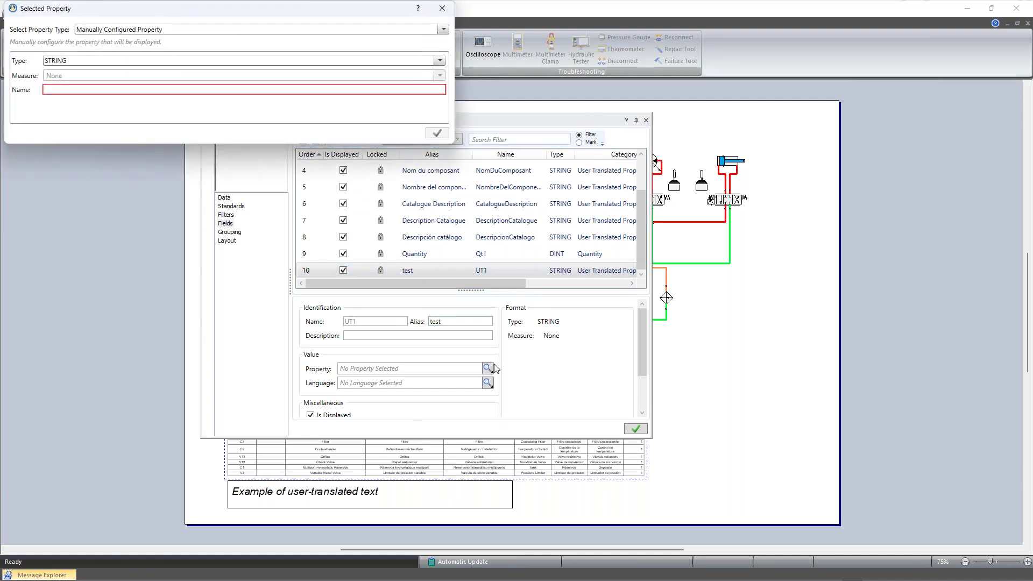
click(173, 30)
click(158, 53)
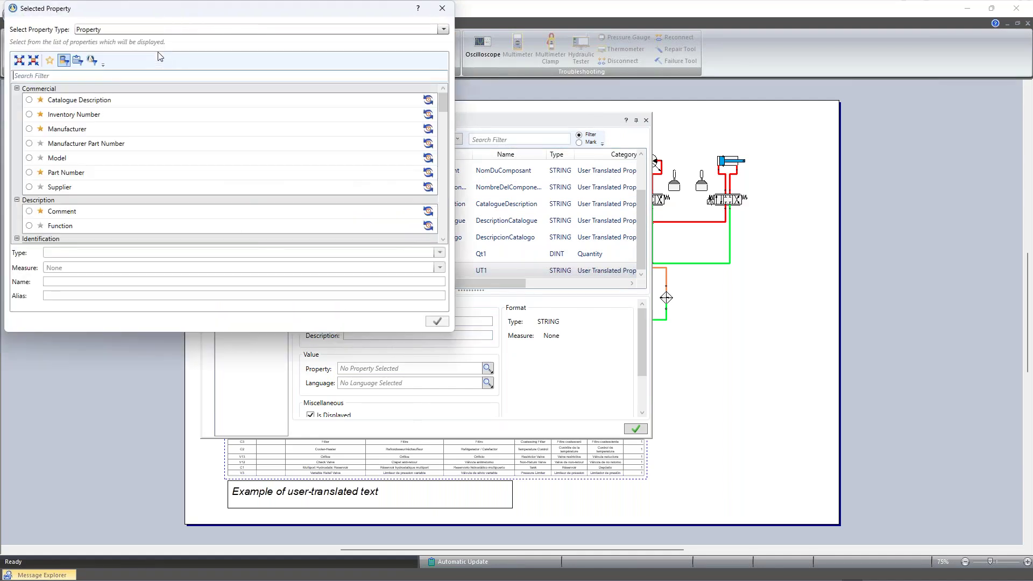
click(102, 75)
text(test)
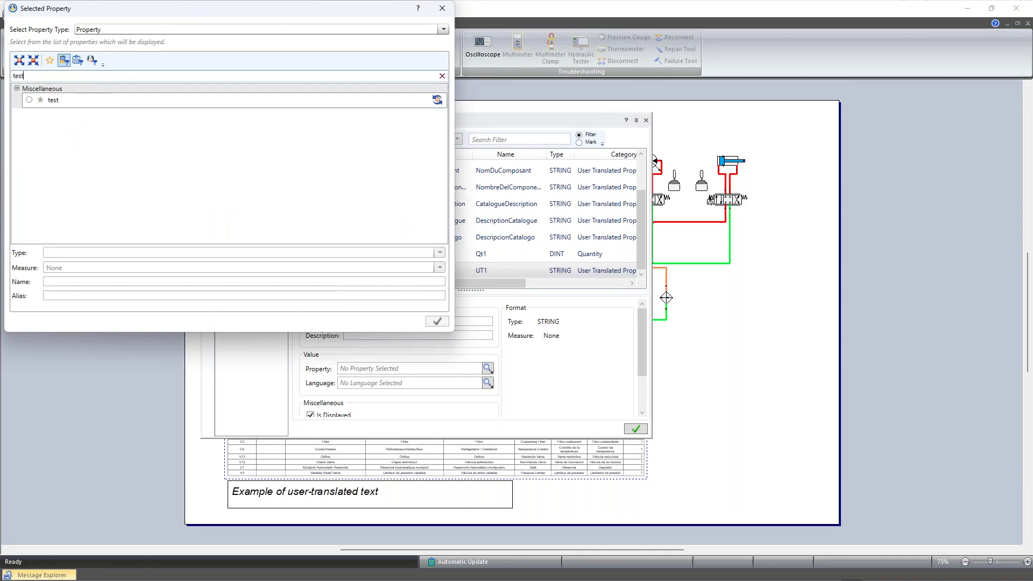
click(54, 101)
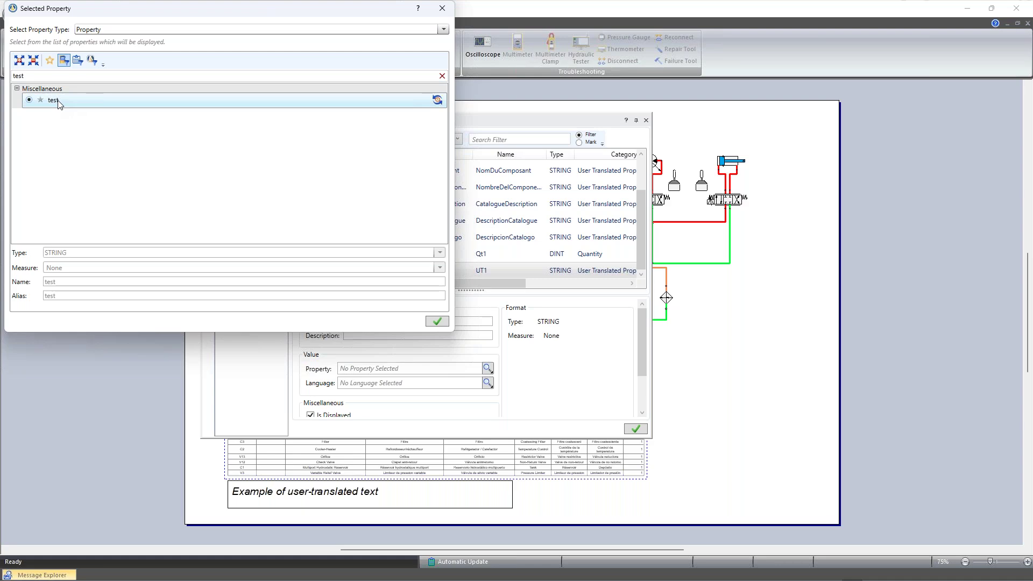
click(449, 12)
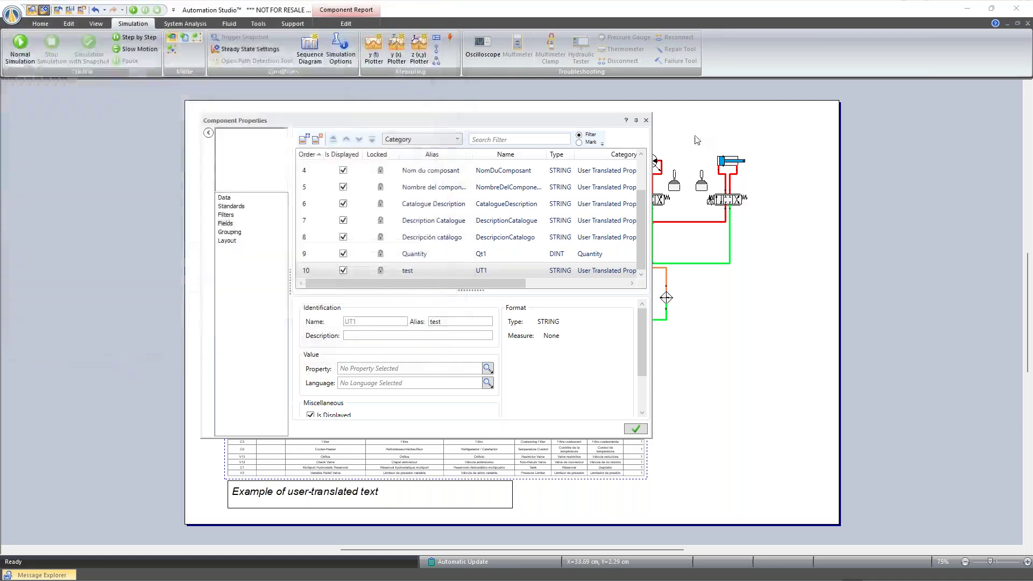
click(646, 120)
click(557, 318)
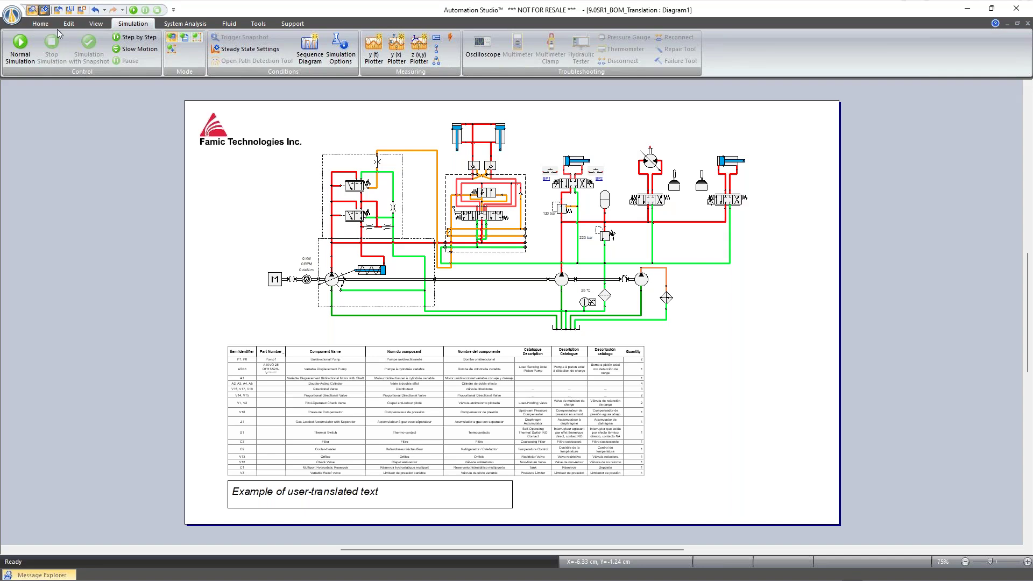
Examine the Information and Revision attributes in Diagram1's document properties and close them.
click(45, 10)
click(92, 40)
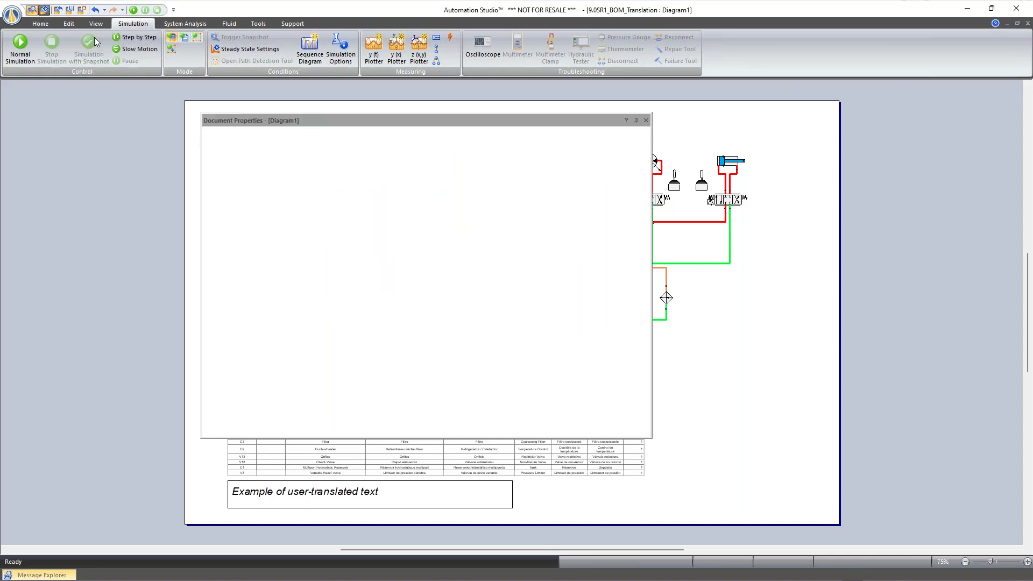
drag(645, 206, 660, 382)
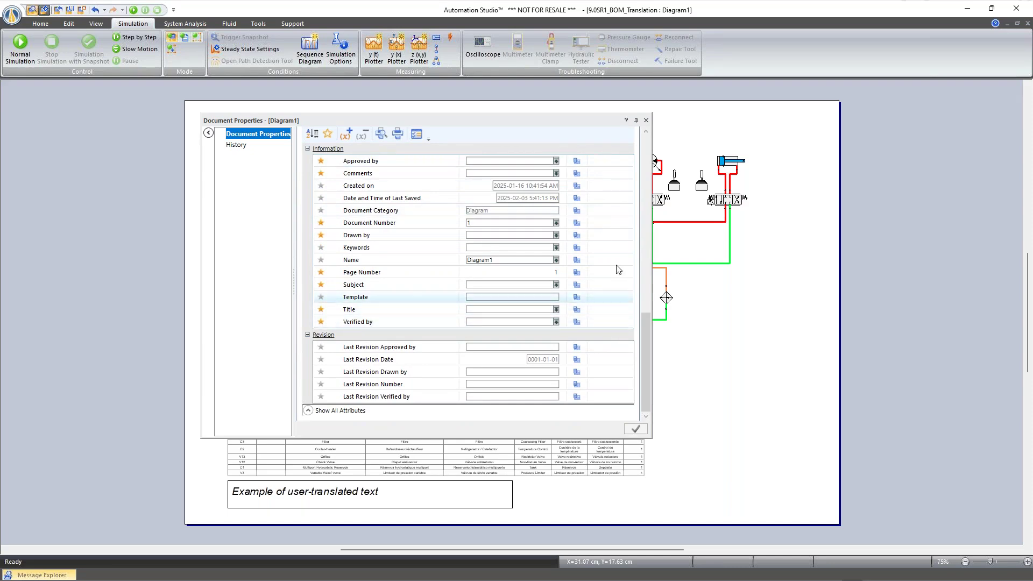
click(646, 120)
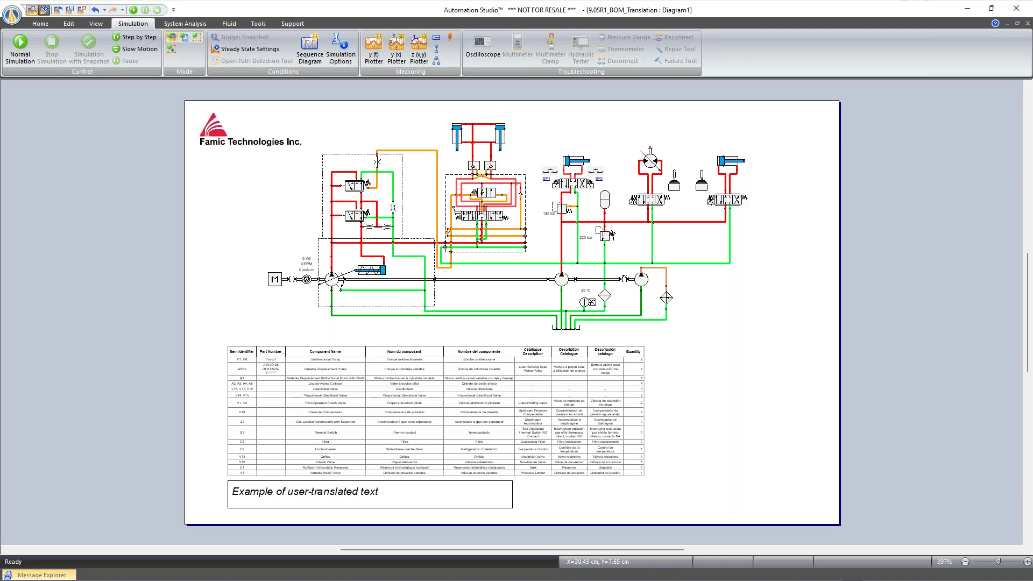
Review the languages and translations of the User Translation Database in the Translation Manager, then return to the 9.0SR1_BOM_Translation project.
click(270, 25)
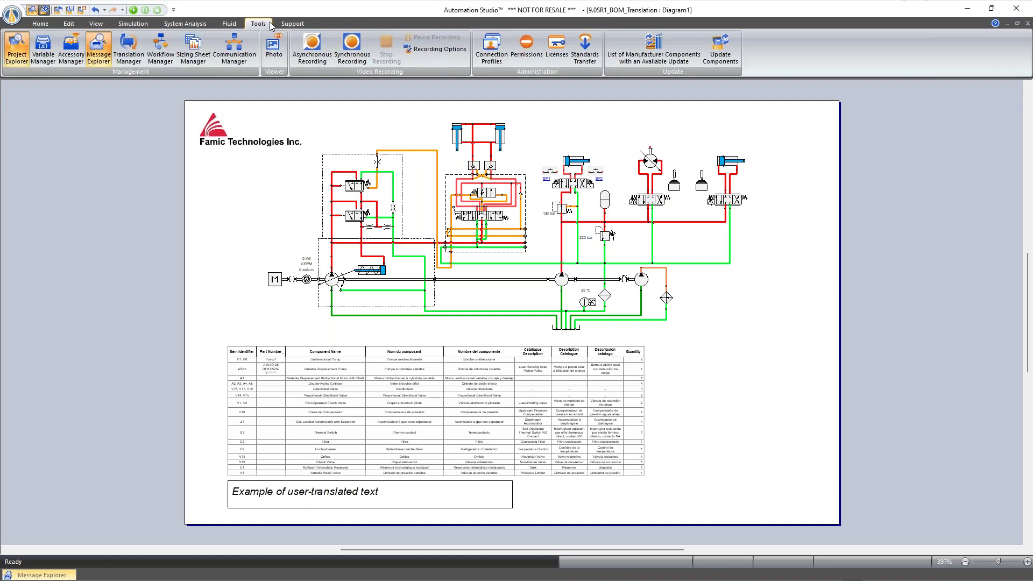
click(128, 48)
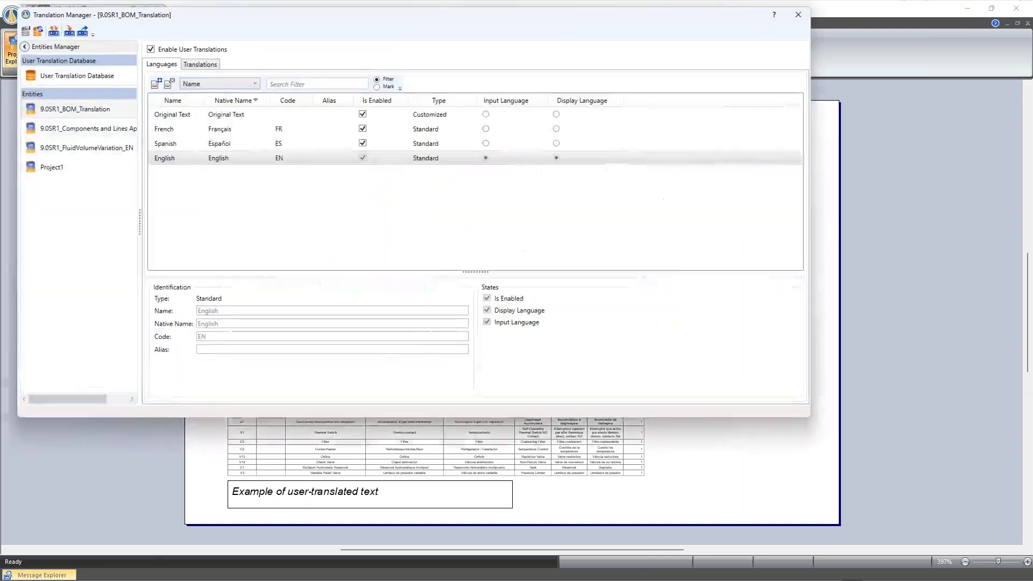
drag(135, 18, 188, 63)
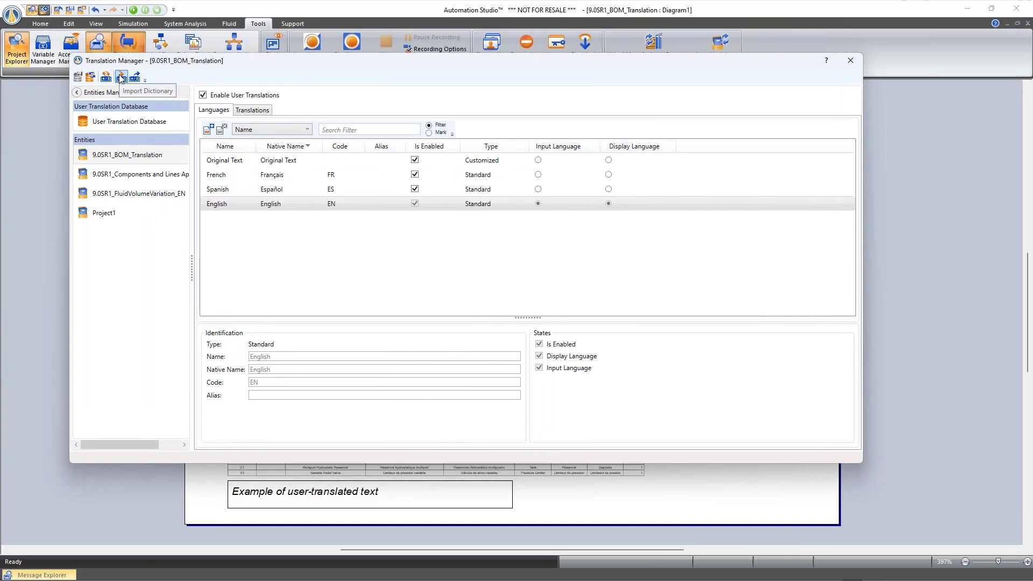
click(130, 122)
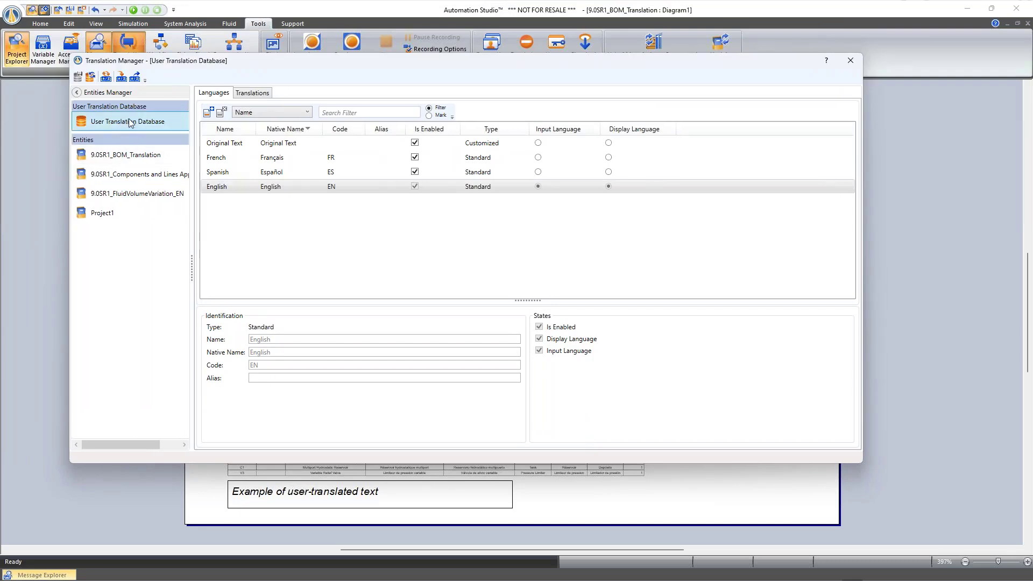
click(253, 94)
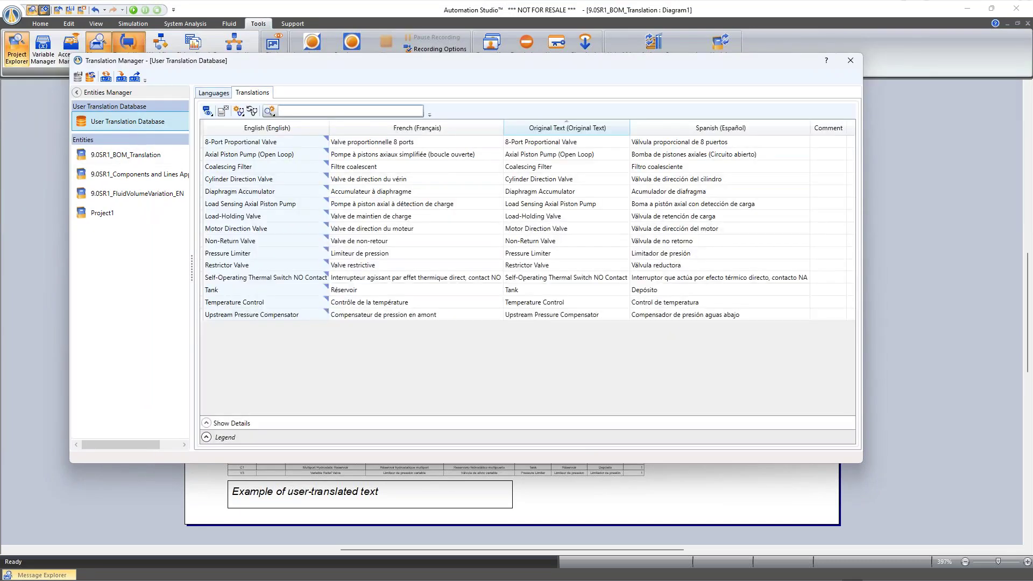
click(214, 93)
click(172, 159)
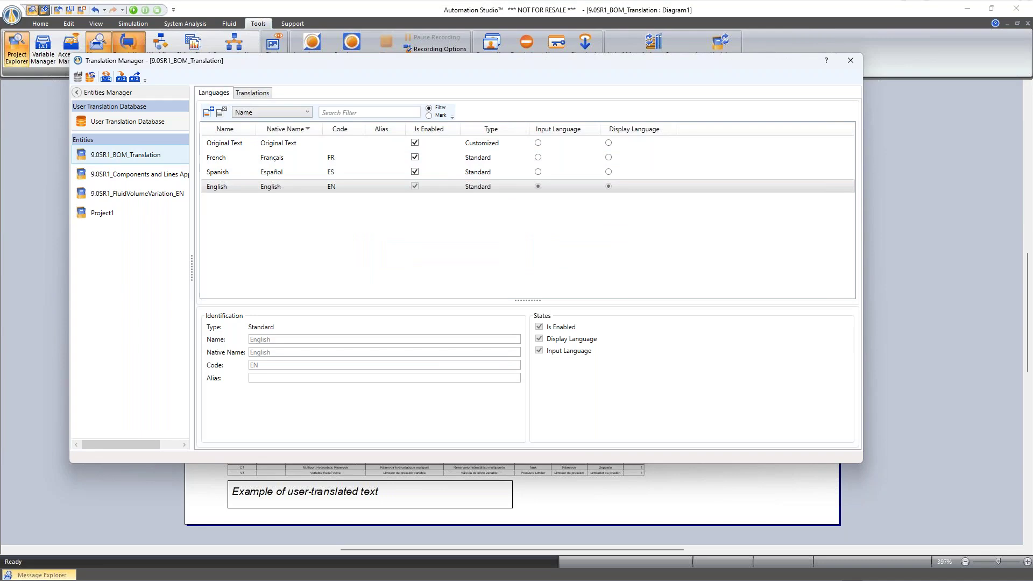
Try importing the Terms.csv dictionary into 9.0SR1_BOM_Translation with every term marked for addition, then close the transfer without applying.
click(123, 79)
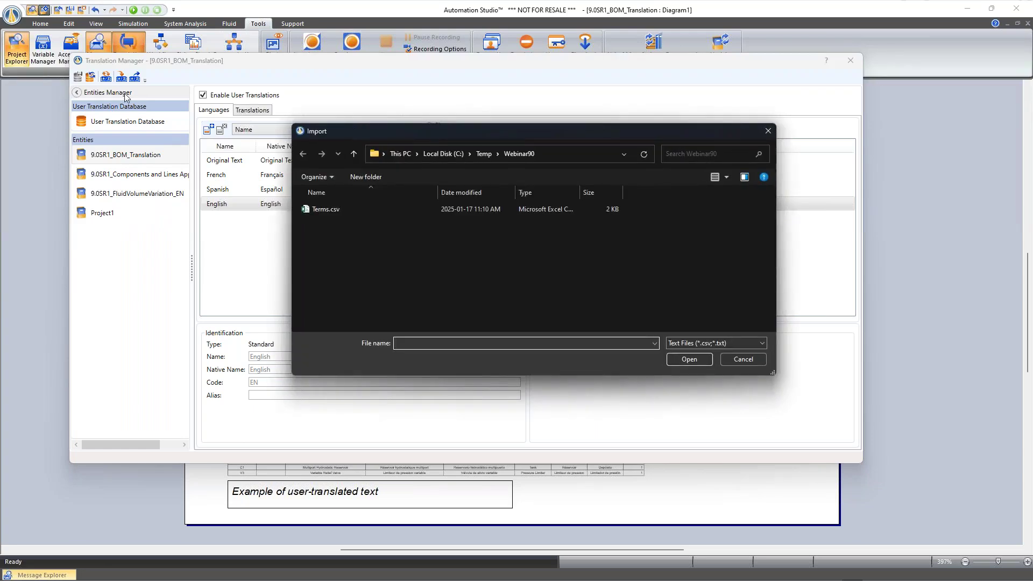
double_click(341, 211)
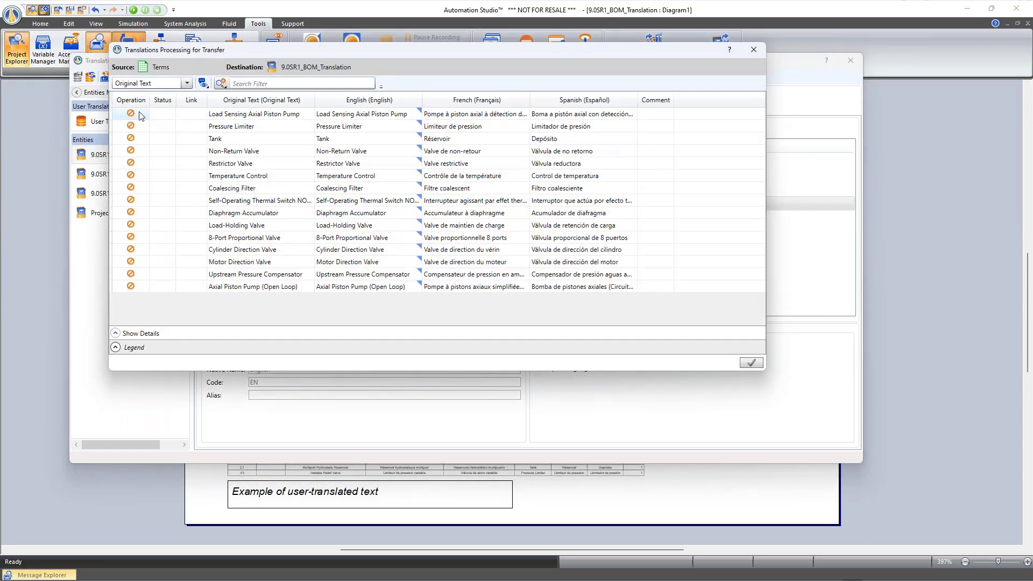
drag(139, 113, 142, 290)
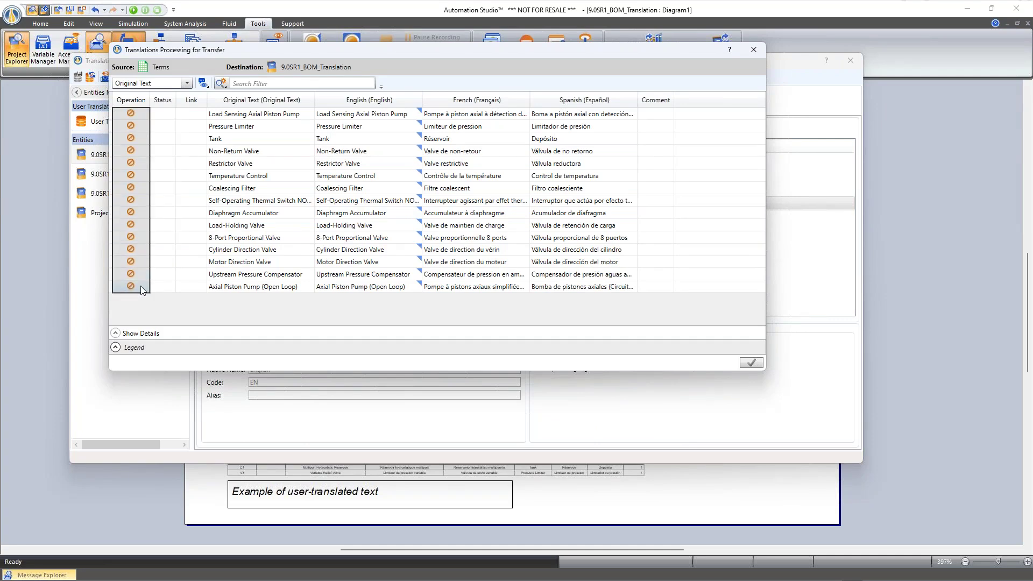
right_click(130, 113)
click(194, 134)
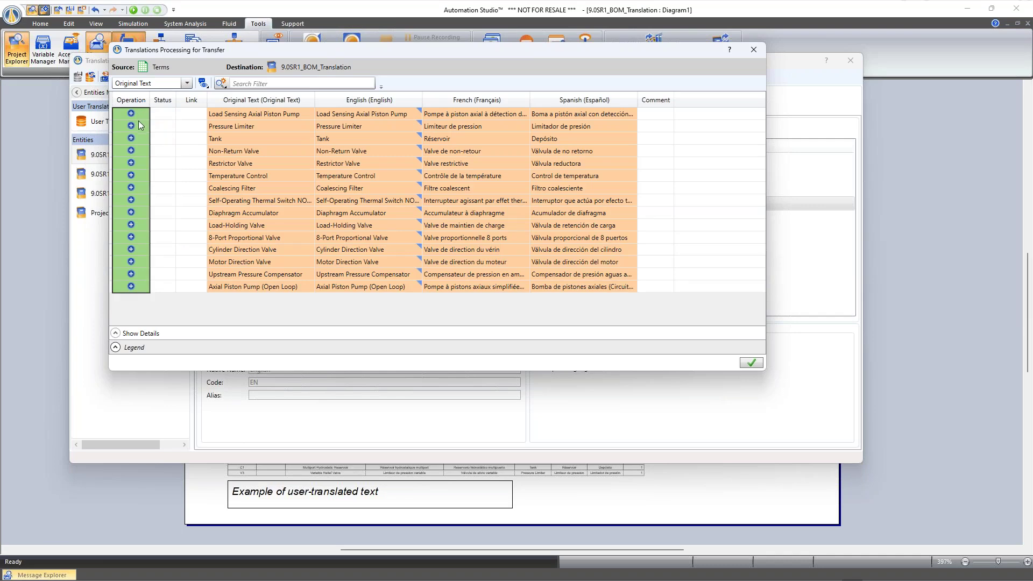
click(753, 50)
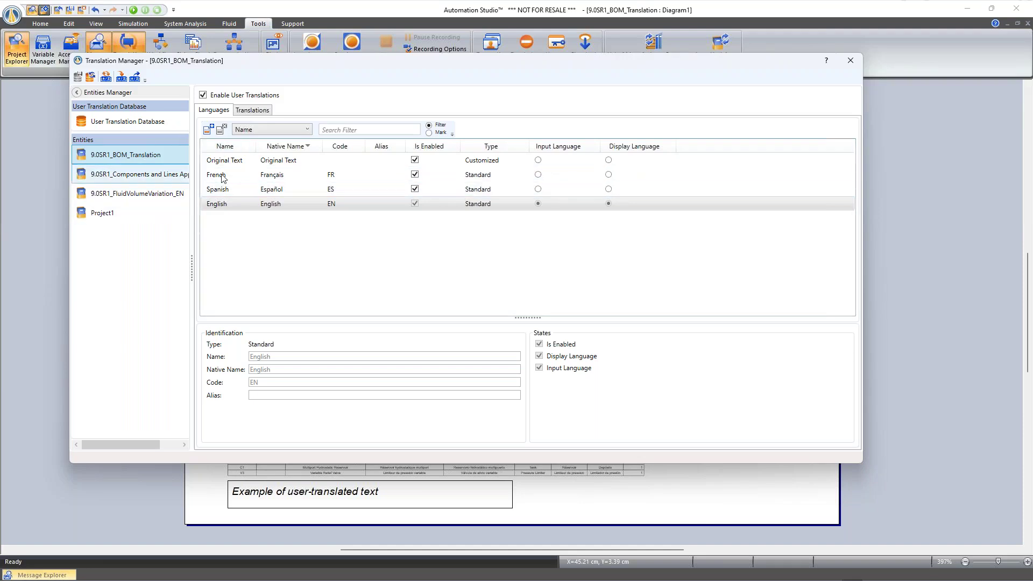
Open the CSV dictionary export for 9.0SR1_BOM_Translation, cancel it, and close the Translation Manager.
click(135, 79)
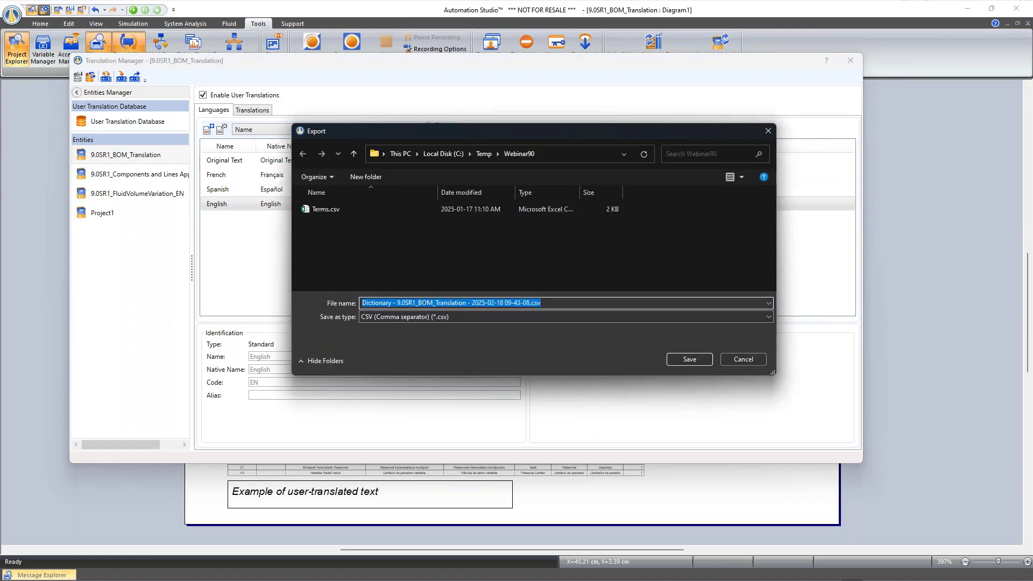
click(767, 131)
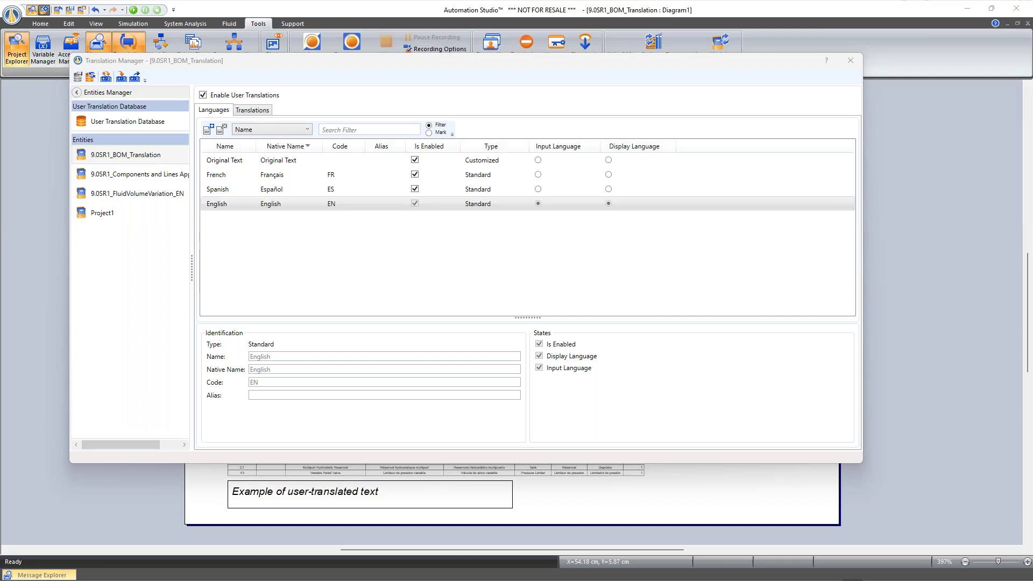
click(849, 60)
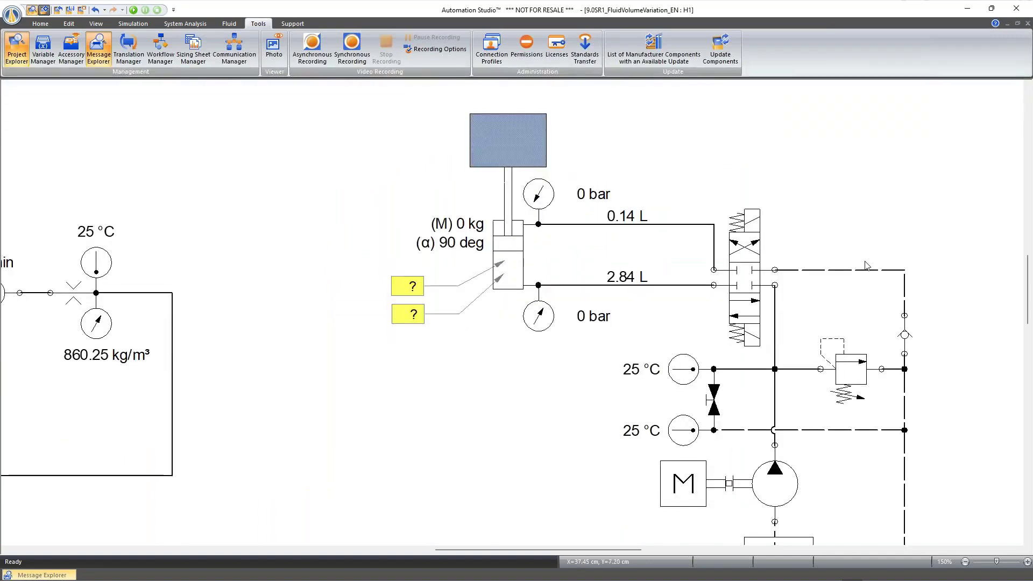
Place a Gas-Loaded Accumulator with Separator below the cylinder in diagram H1 and connect it to the 2.84 L line's gauge junction.
scroll(866, 265, up, 2)
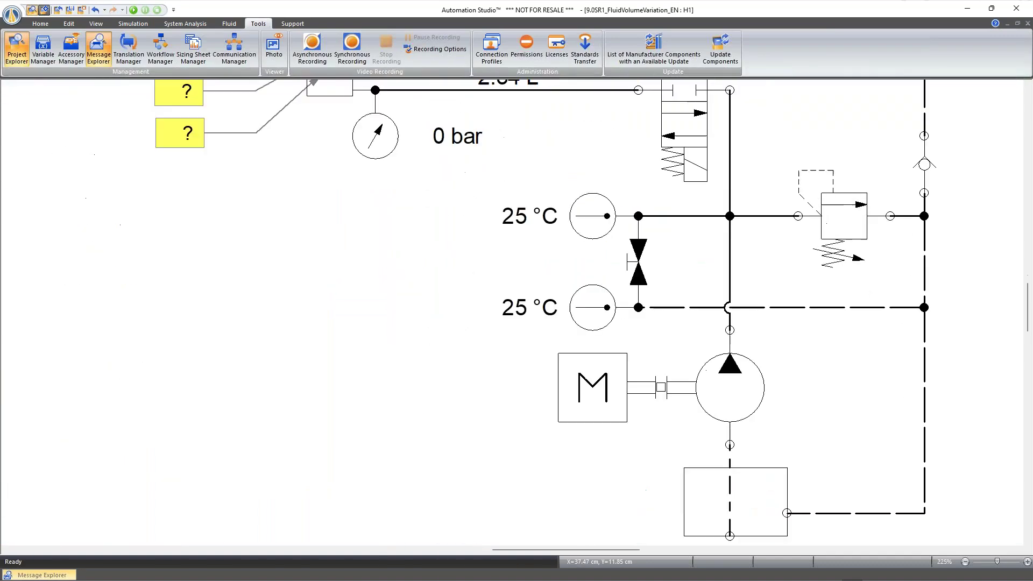
scroll(516, 312, up, 3)
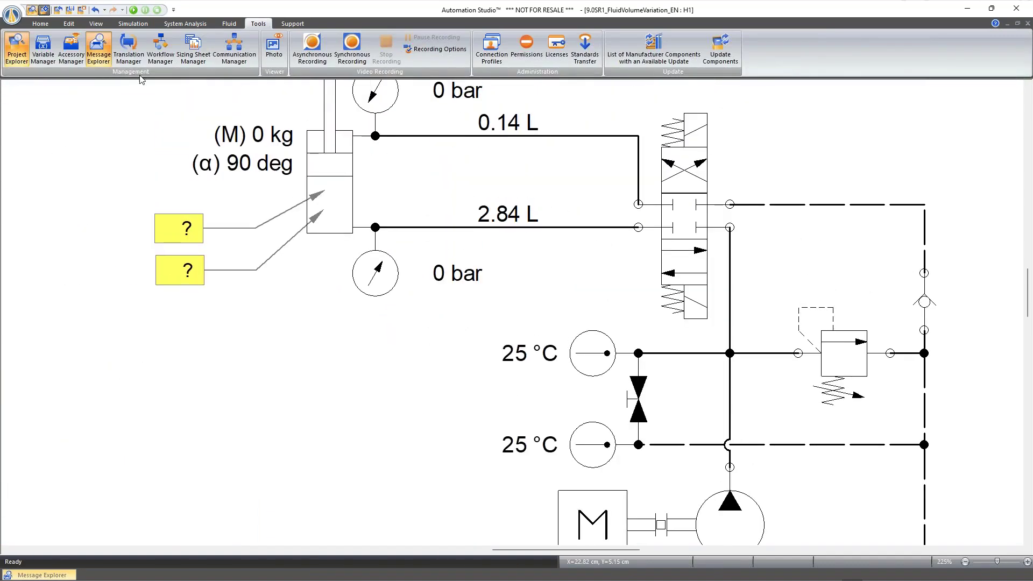
click(40, 23)
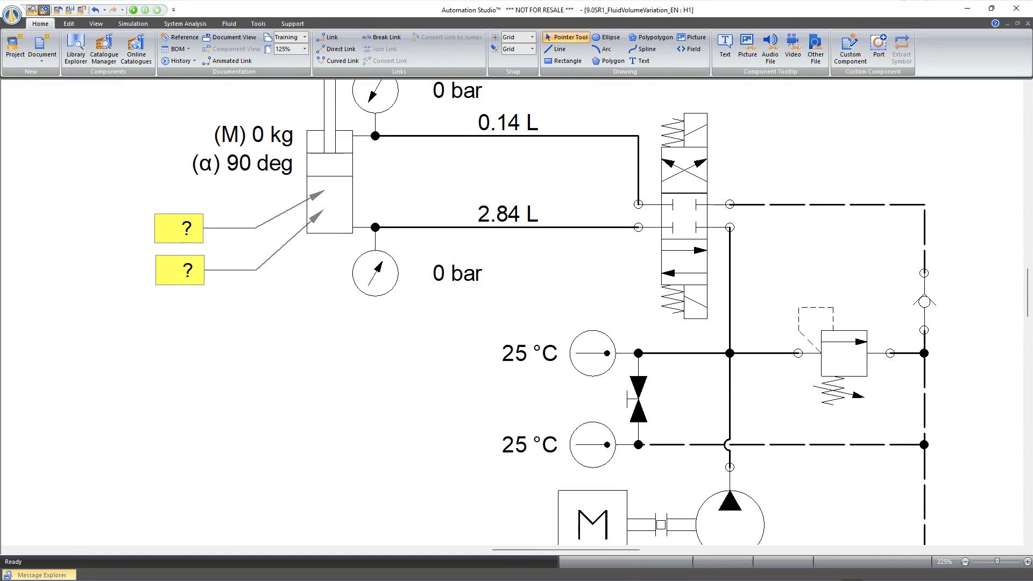
click(257, 24)
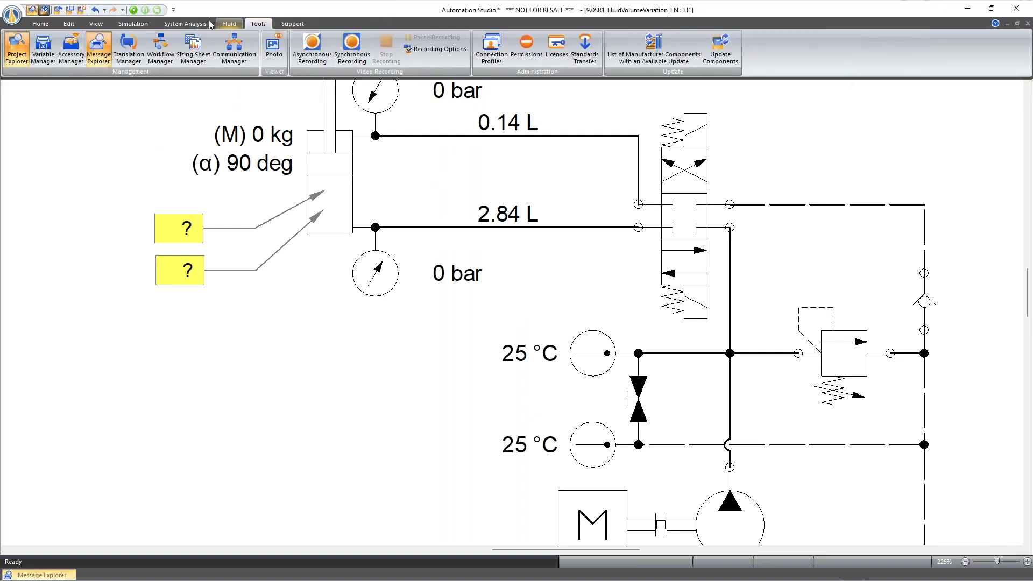
click(40, 24)
click(69, 49)
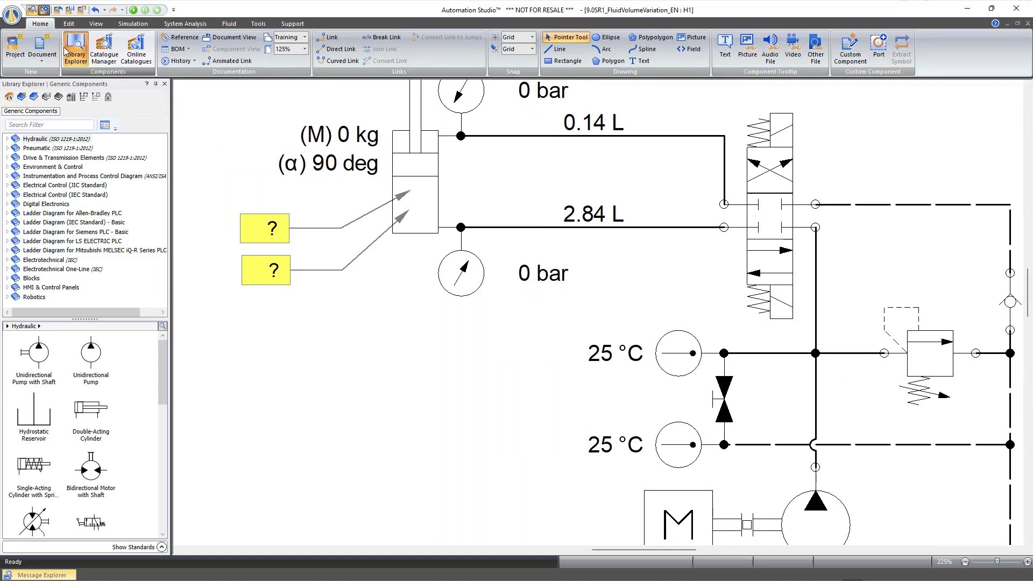
drag(165, 375, 159, 467)
drag(33, 463, 448, 378)
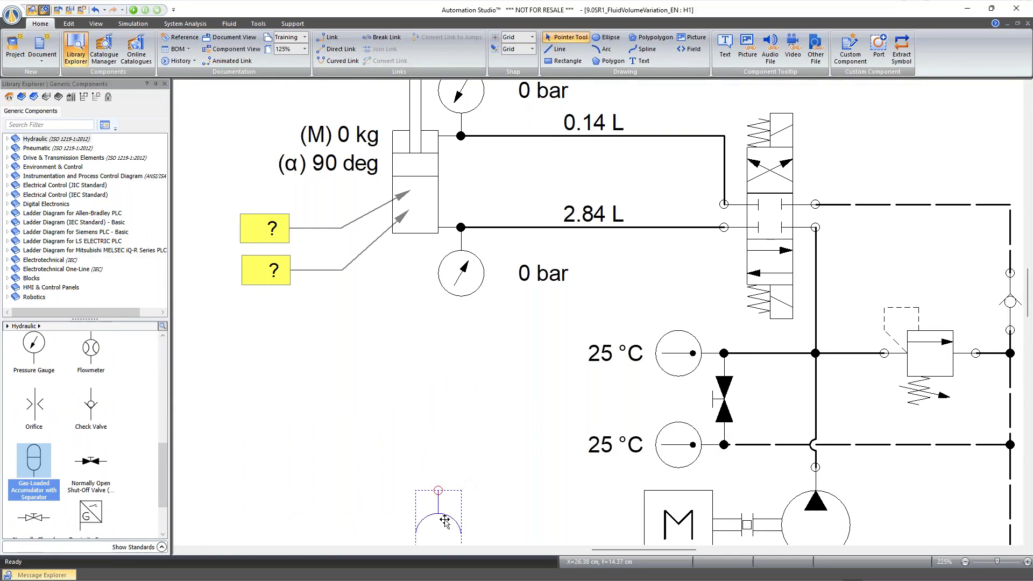
mouse_move(448, 523)
mouse_down()
mouse_move(471, 377)
mouse_move(482, 387)
mouse_move(471, 388)
mouse_up()
drag(460, 353, 460, 249)
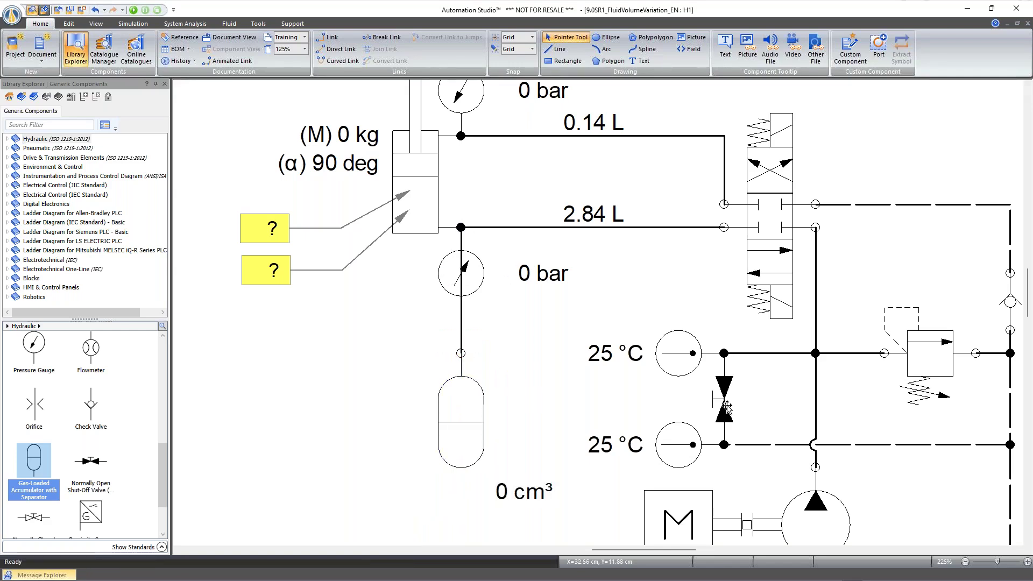
Place the shut-off valve with the unfilled symbol from the hydraulic library beside the accumulator.
drag(726, 407, 386, 362)
key(Escape)
drag(34, 516, 312, 395)
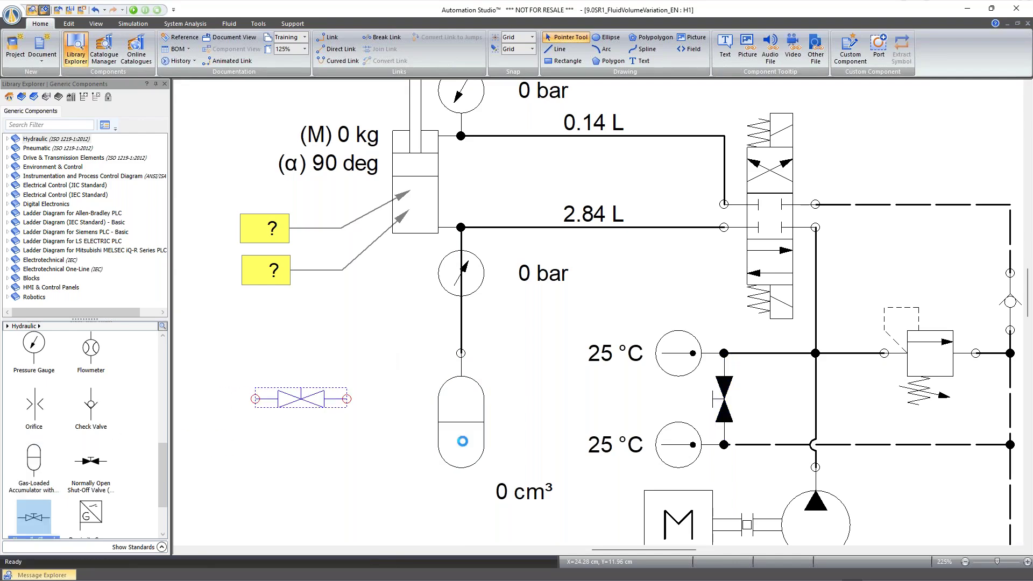
Rotate the shut-off valve to vertical, move the accumulator further down, and insert the valve in the line between the pressure gauge and the accumulator.
key(ctrl+r)
drag(467, 423, 469, 482)
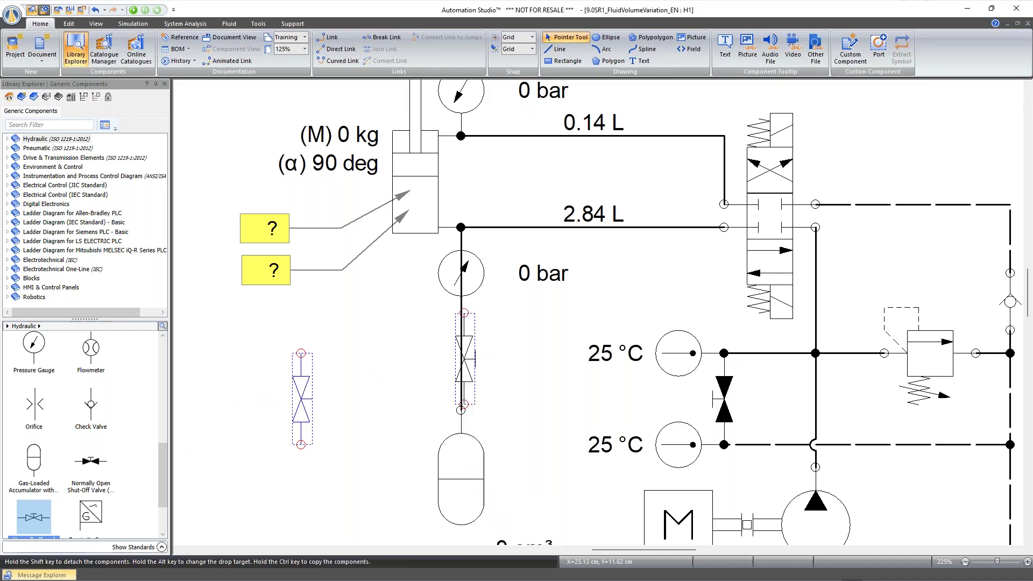
drag(301, 398, 462, 342)
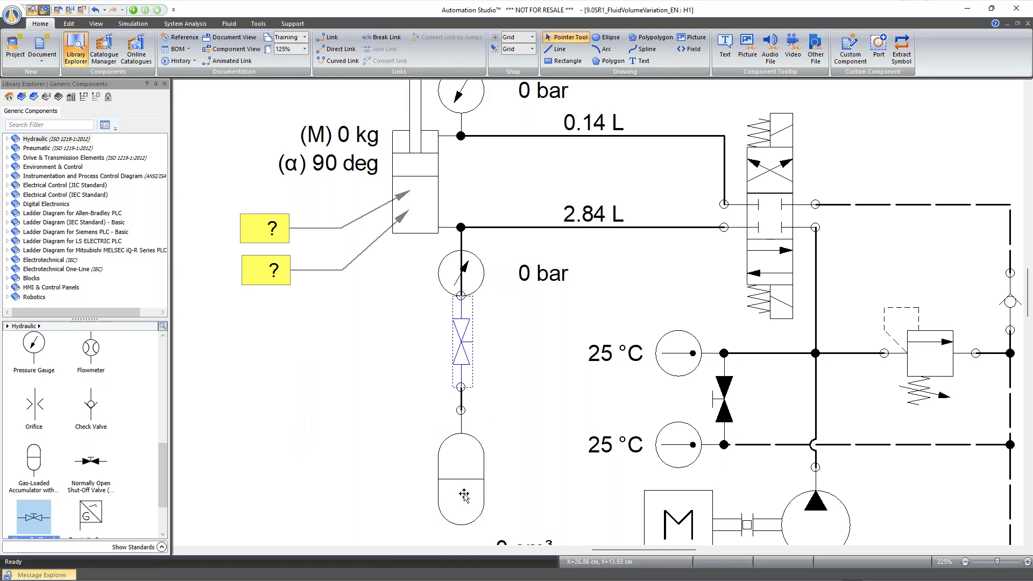
click(339, 384)
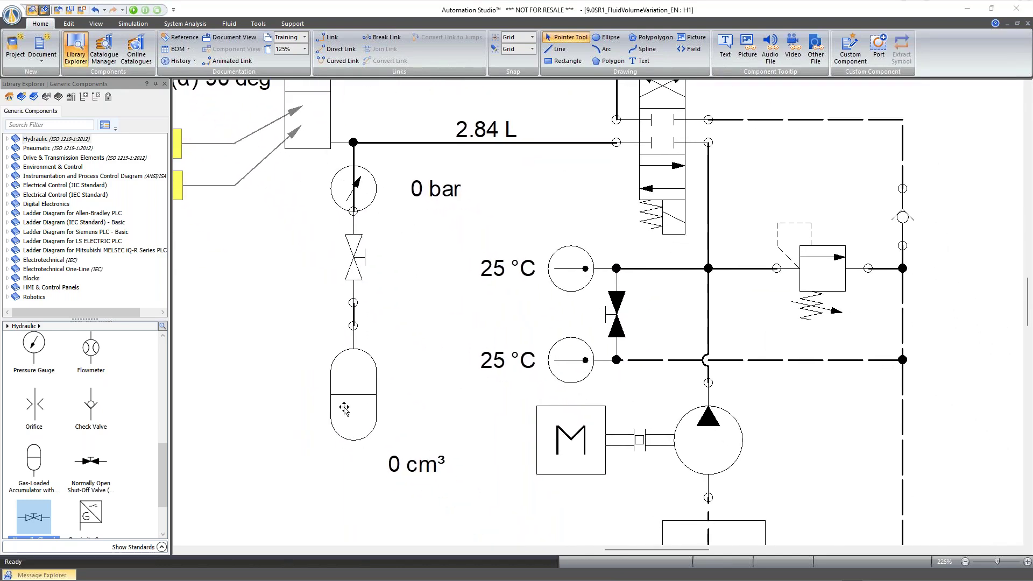
Set the gas-loaded accumulator's Initial Liquid Volume to 2000 cm³.
double_click(342, 406)
click(482, 291)
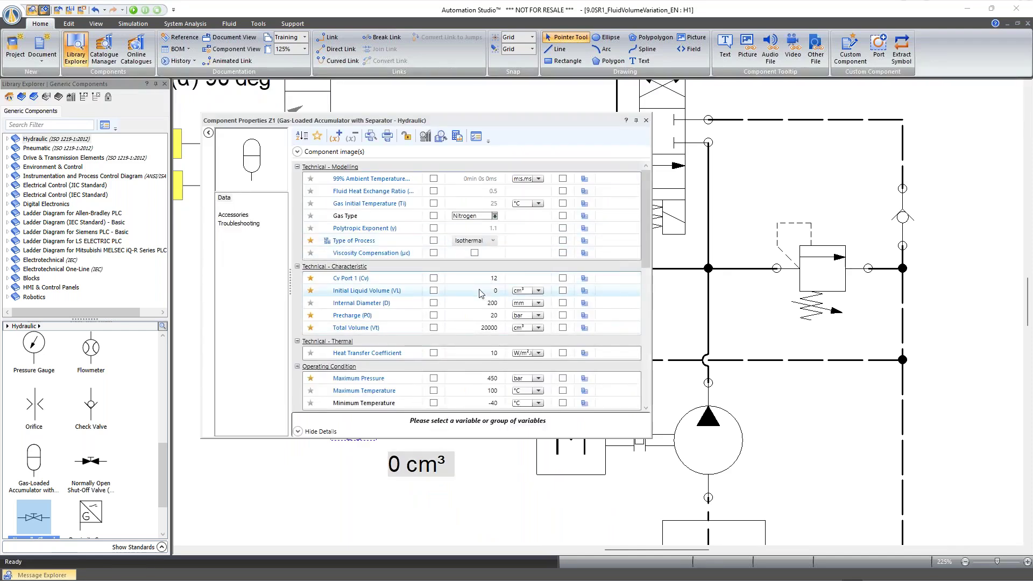
click(477, 286)
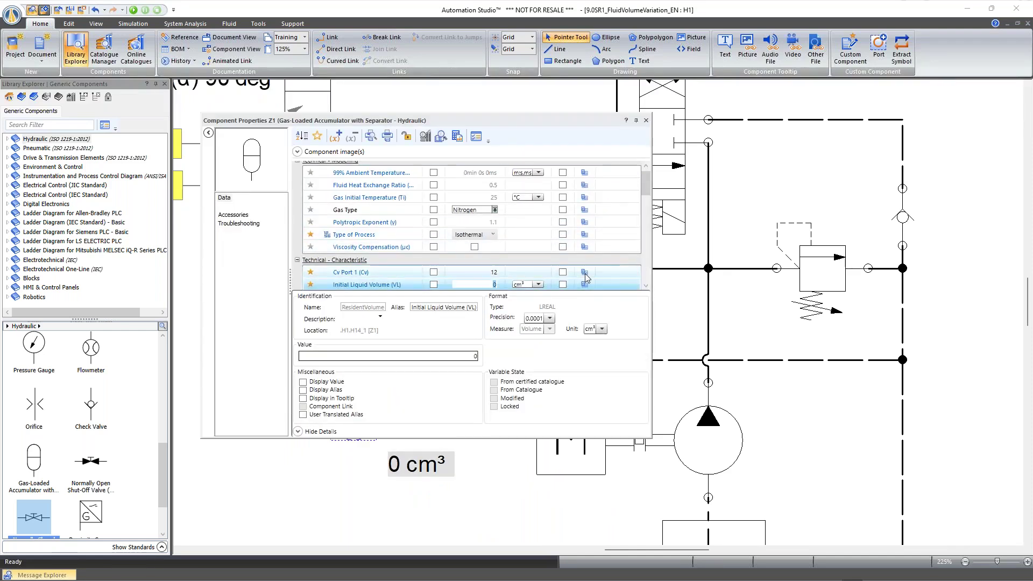
text(2000)
key(Return)
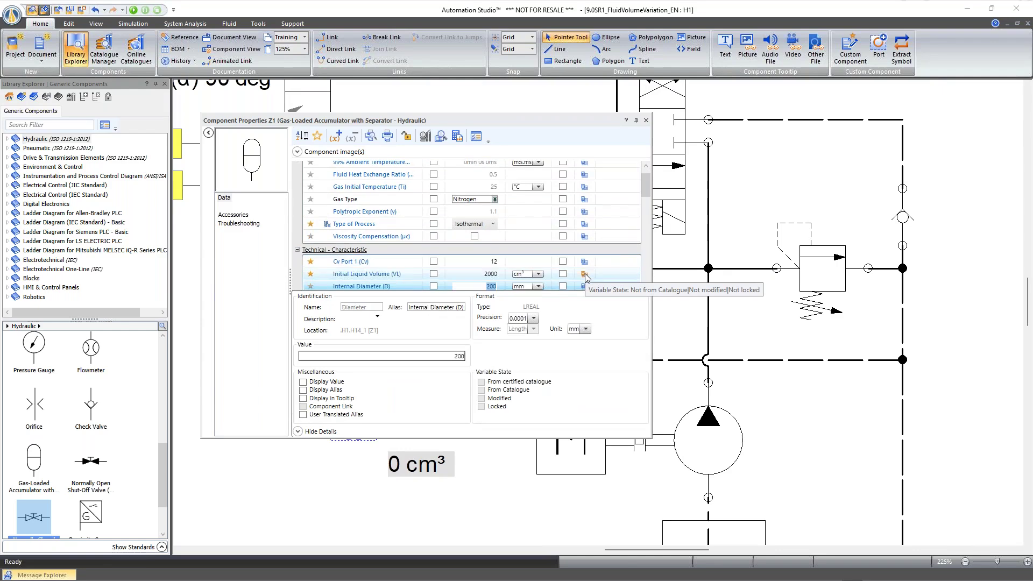
click(645, 119)
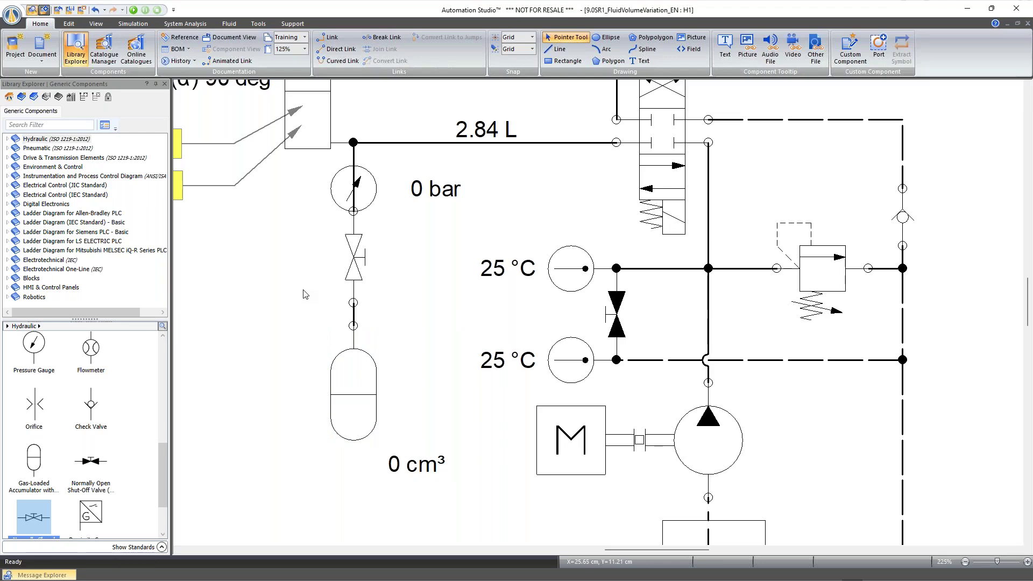
Start the simulation and attach a measuring instrument to the short line between the shut-off valve and the accumulator.
click(75, 49)
click(133, 10)
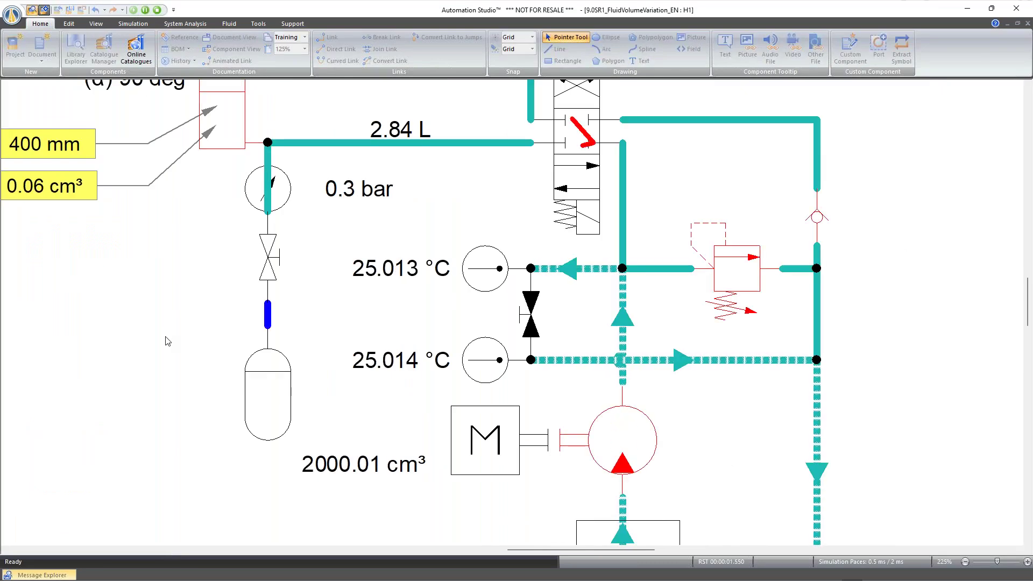
click(133, 24)
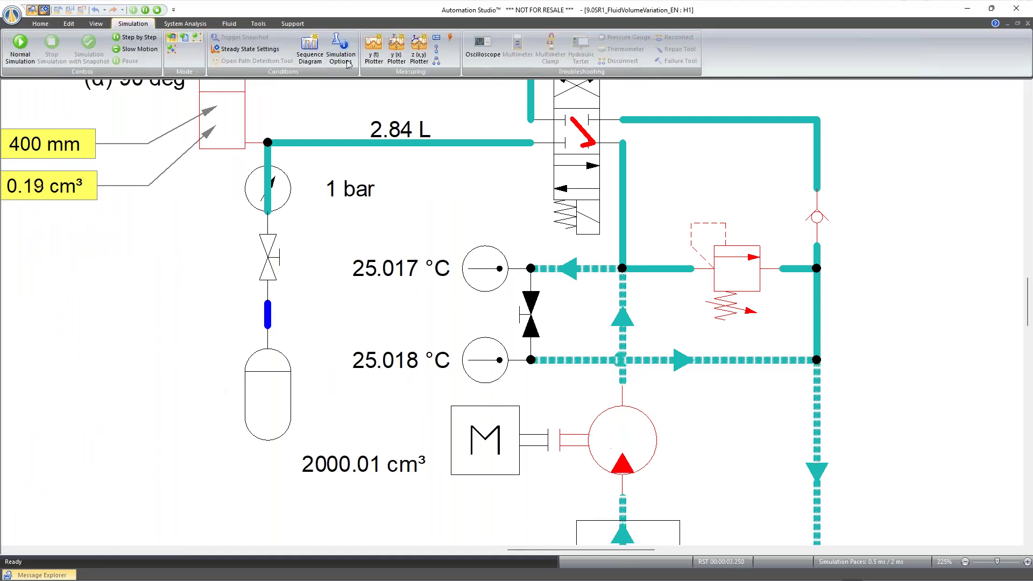
click(437, 50)
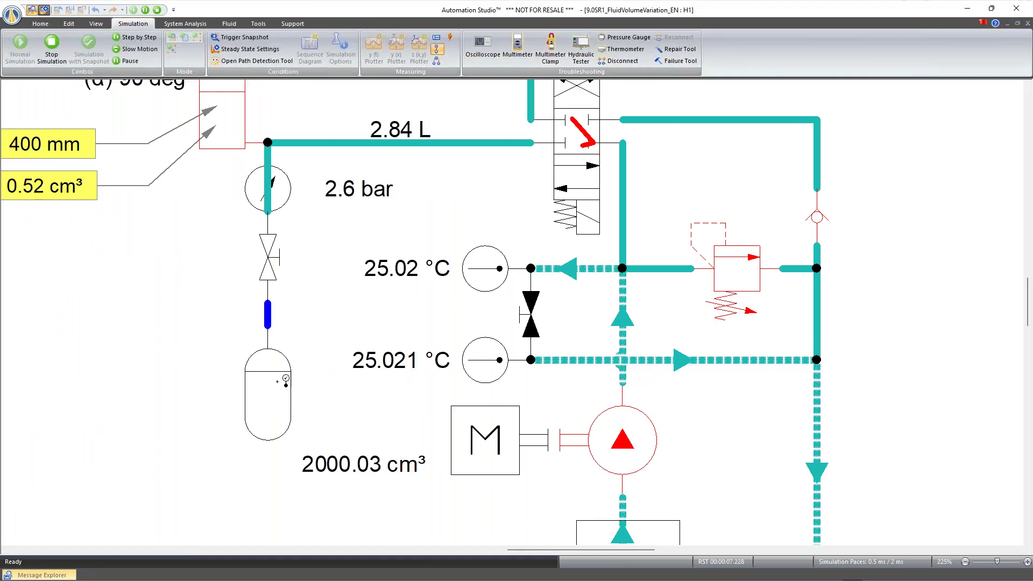
click(267, 319)
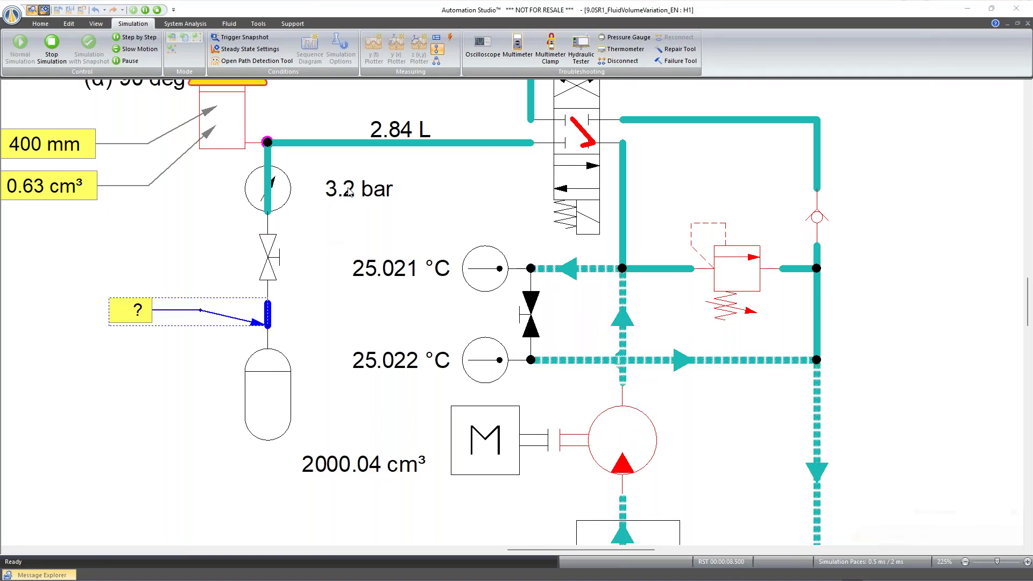
Configure the new instrument to measure pressure in bar with a precision of 0.01.
click(527, 248)
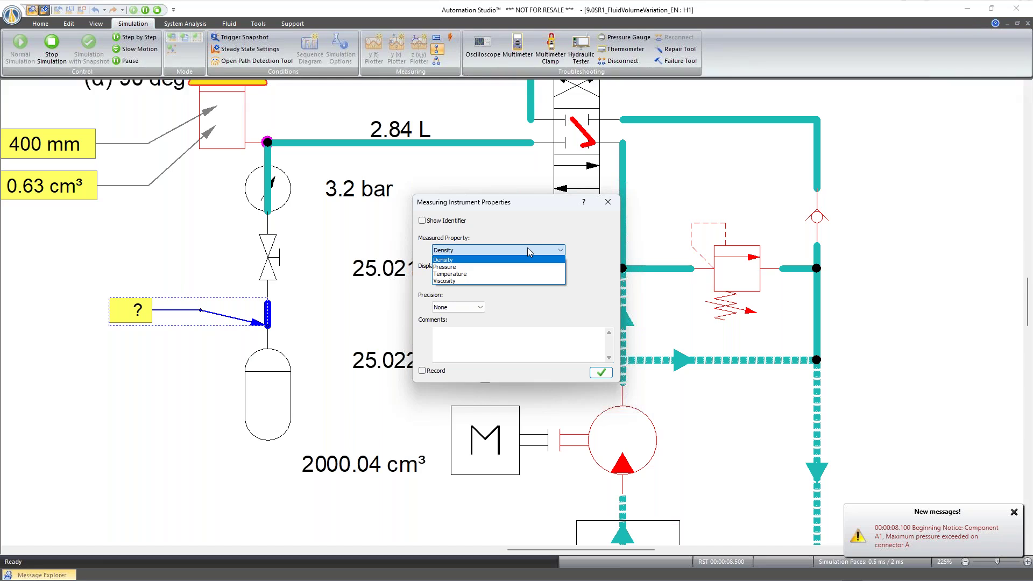
click(482, 267)
click(477, 310)
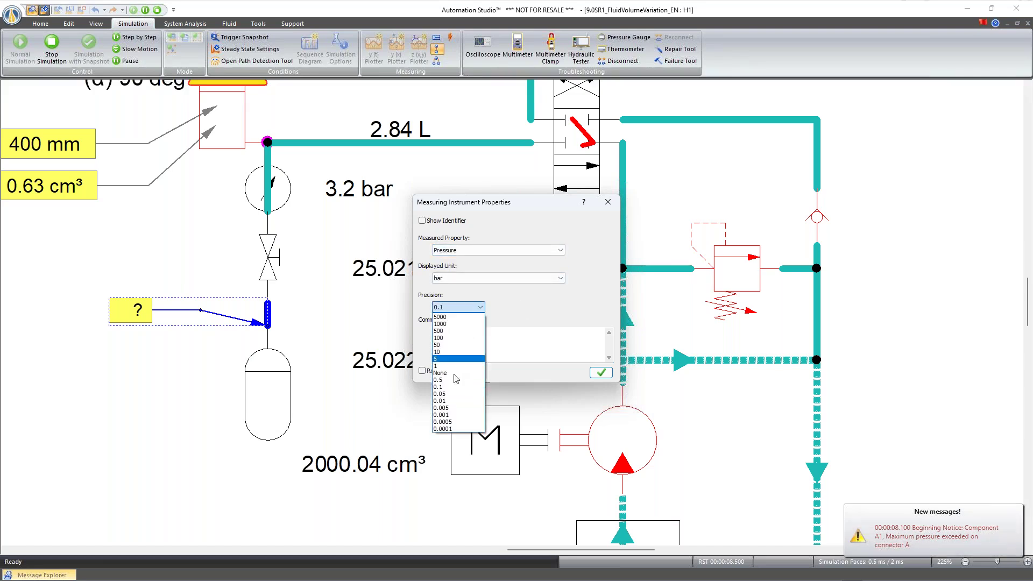
click(454, 406)
click(602, 373)
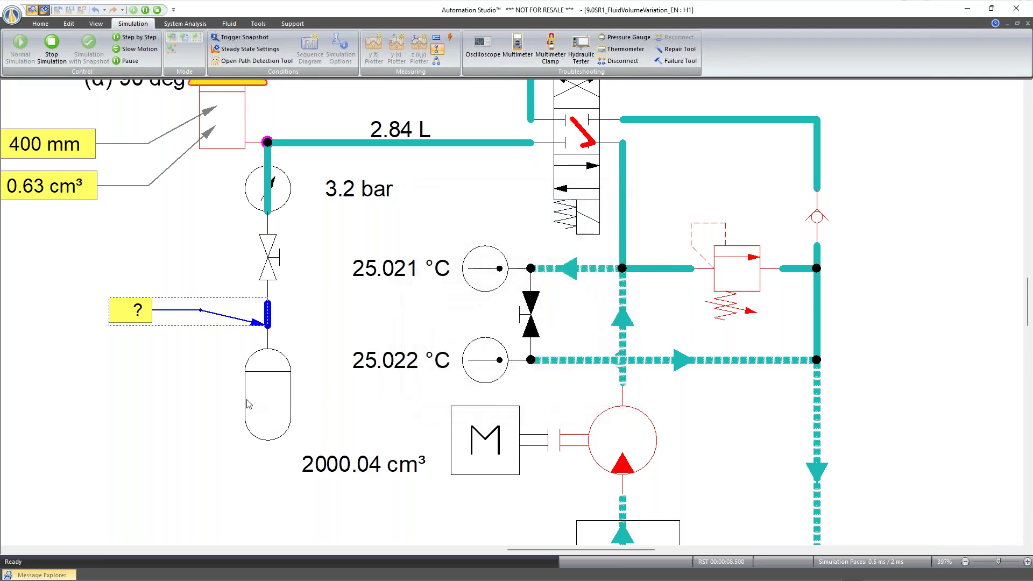
Set the accumulator line instrument's precision to 0.0001.
scroll(176, 376, left, 1)
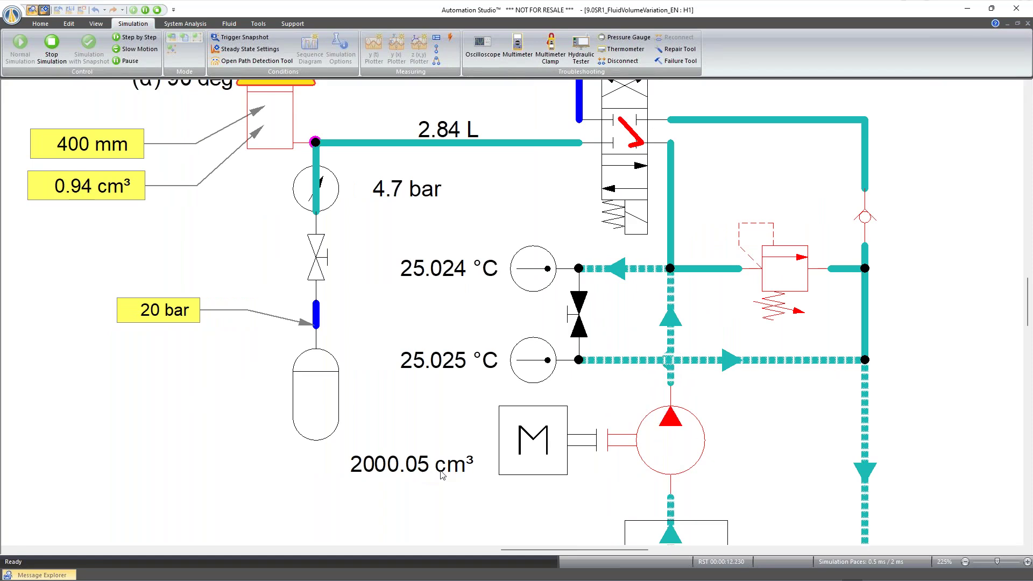
double_click(180, 328)
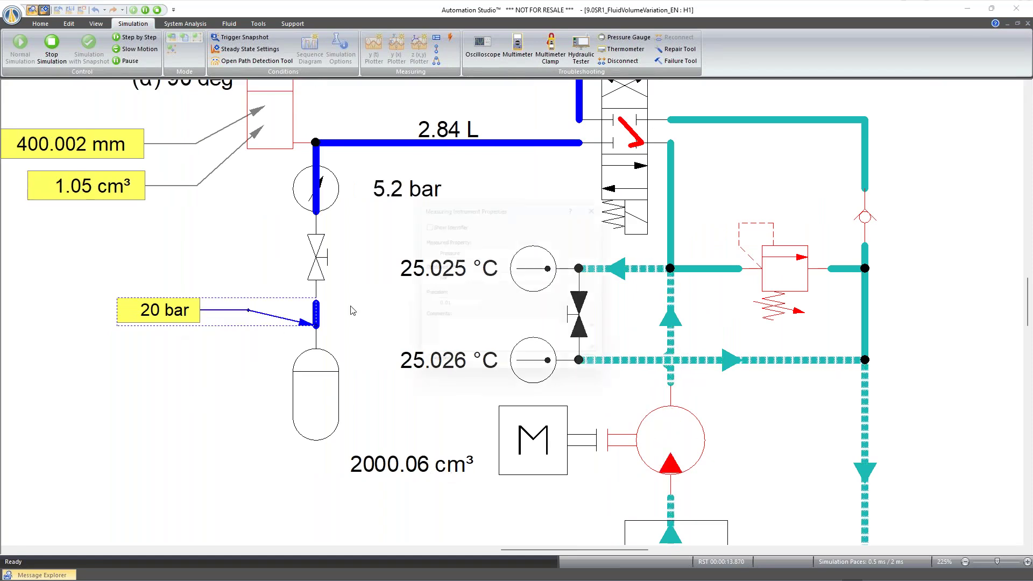
click(466, 307)
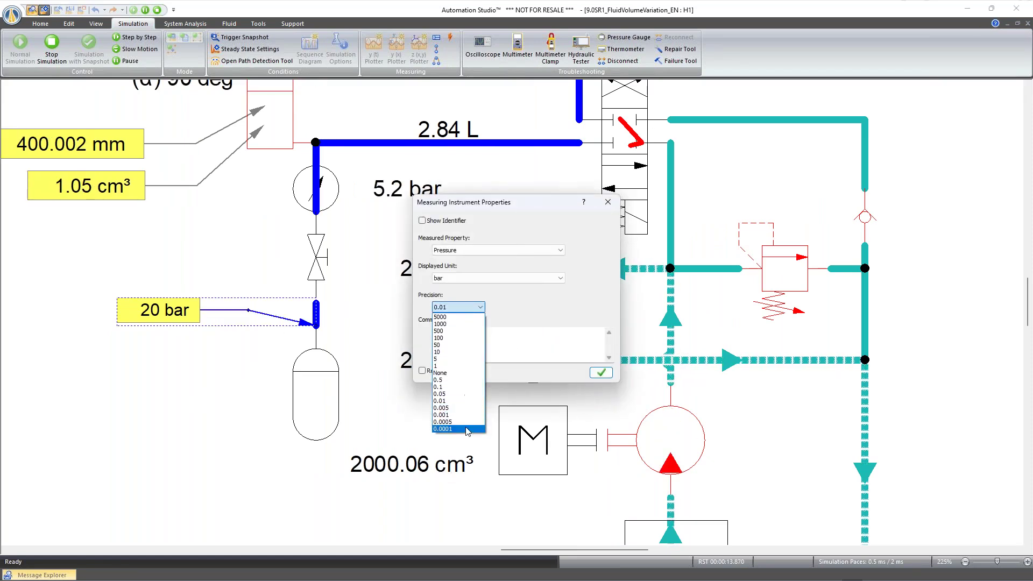
click(442, 429)
click(600, 373)
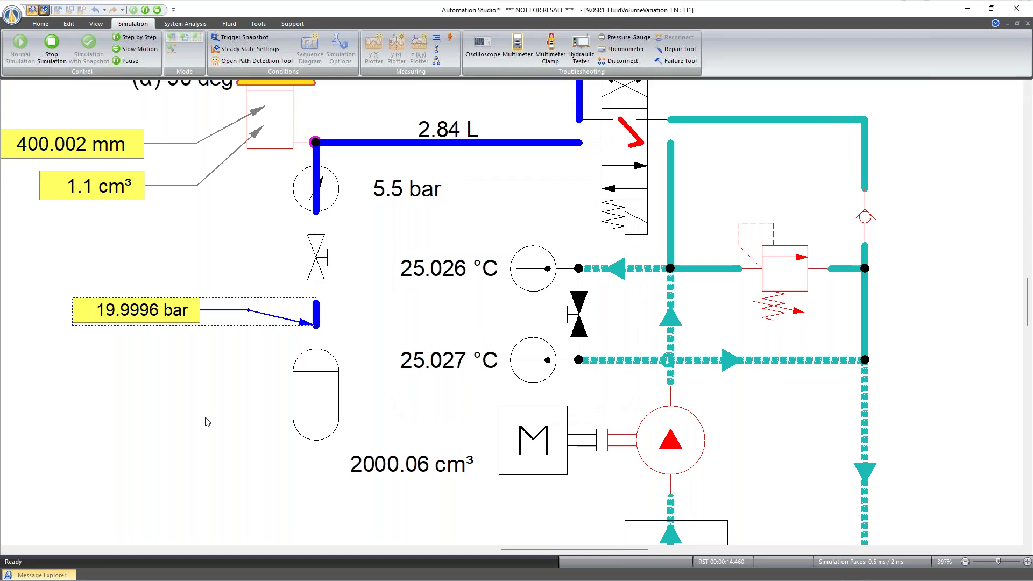
click(219, 424)
scroll(221, 424, down, 3)
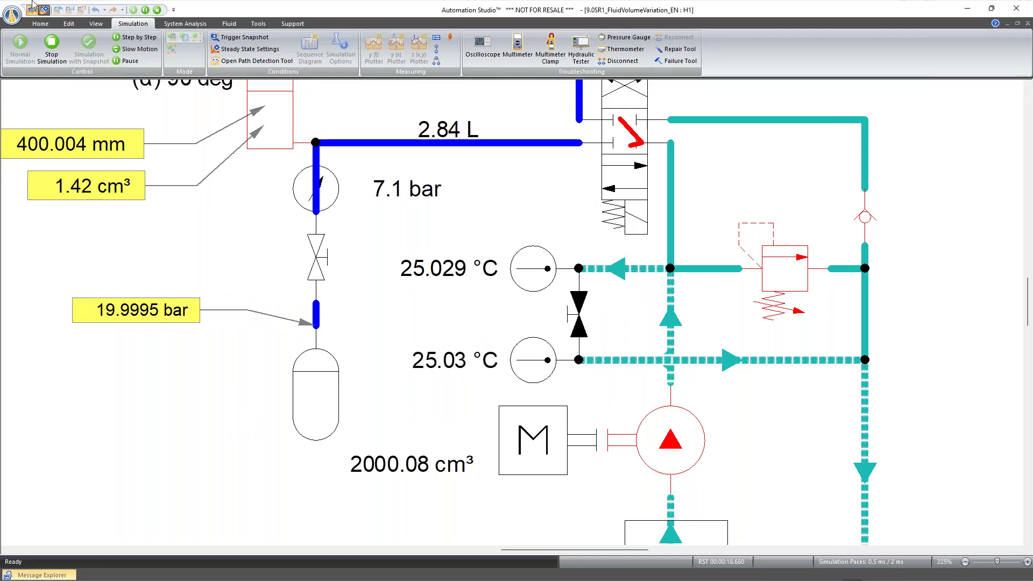
Stop the simulation and set the accumulator's Heat Transfer Coefficient to 500.
key(shift+F5)
double_click(377, 427)
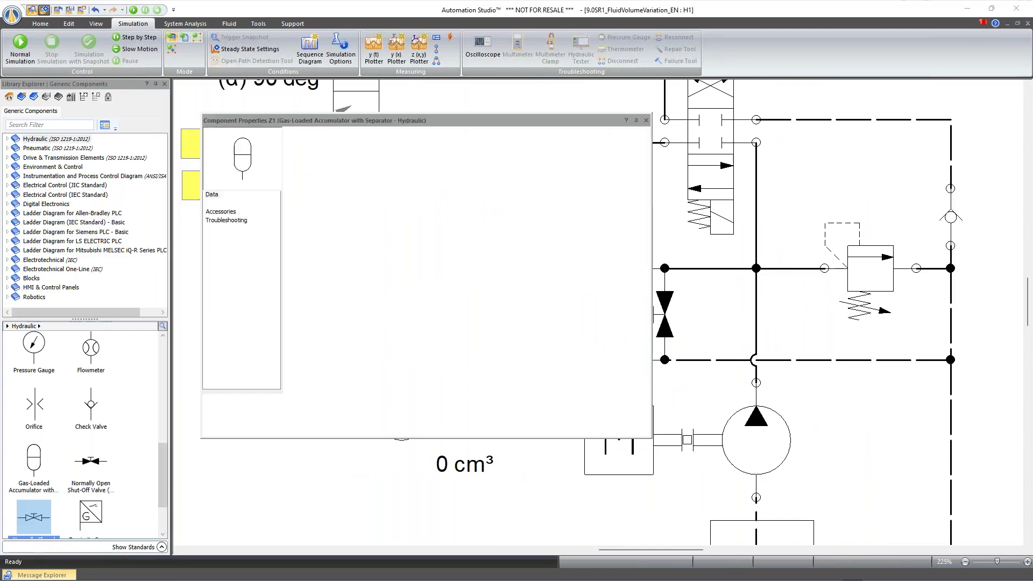
scroll(505, 319, down, 1)
click(478, 301)
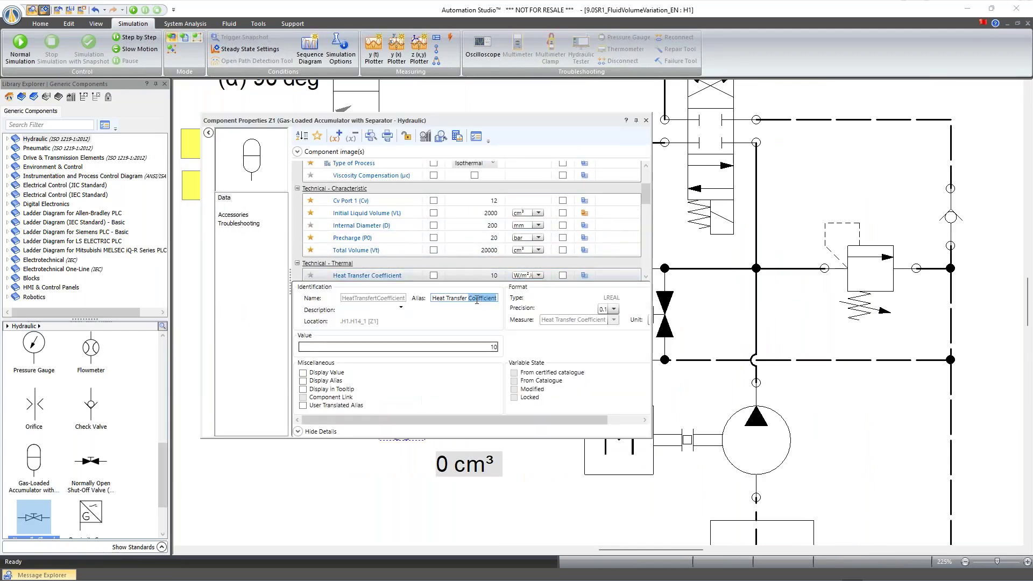
click(478, 276)
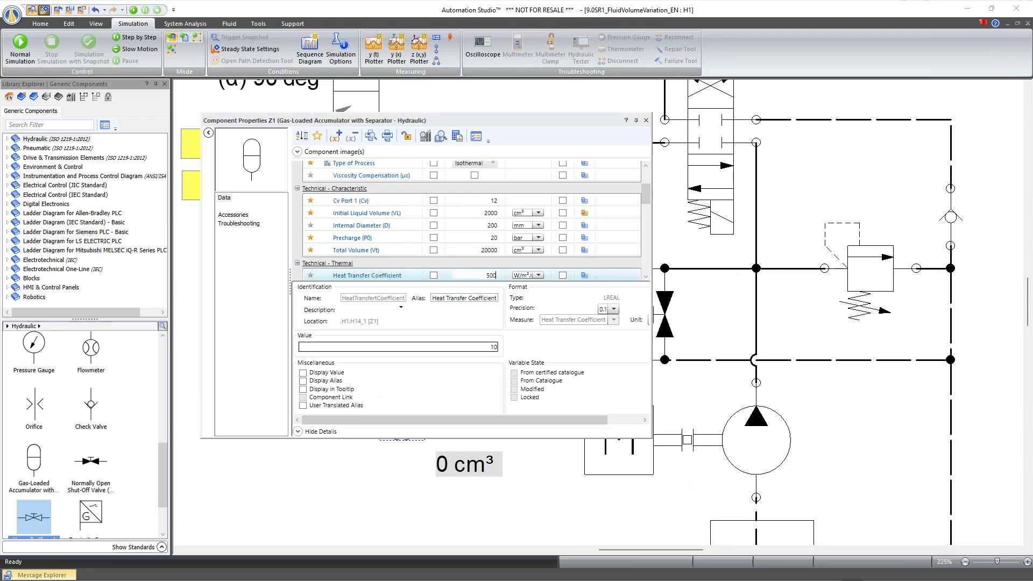
text(500)
key(Return)
click(646, 120)
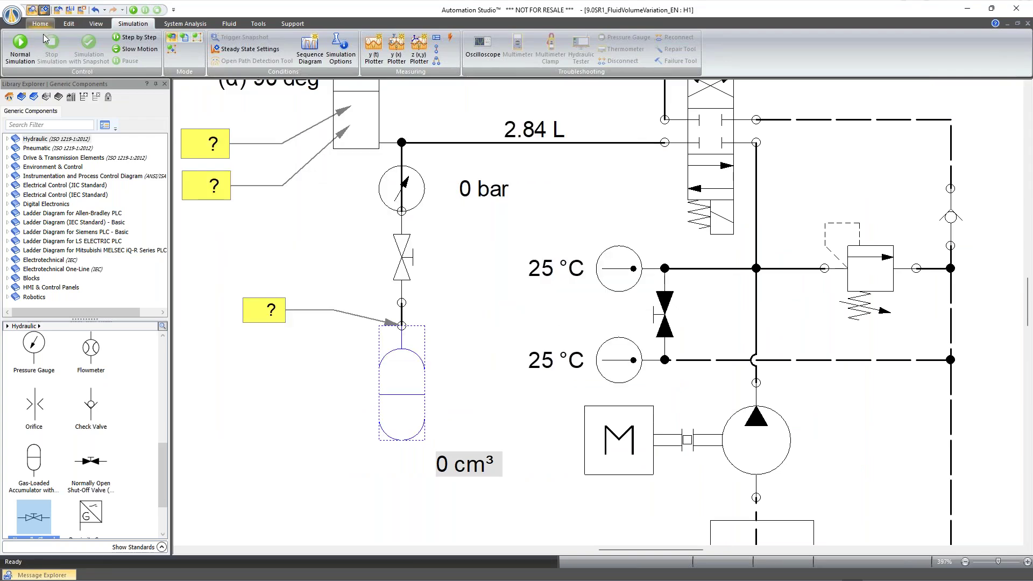
Run the simulation to examine the accumulator's pressure and liquid volume, stop it, and return to the full diagram.
click(20, 43)
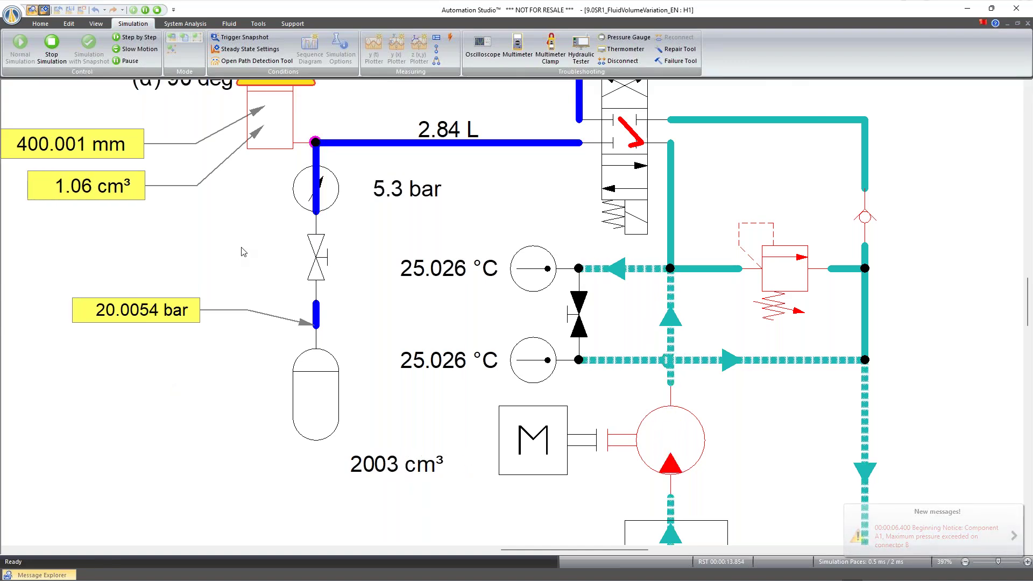
click(53, 46)
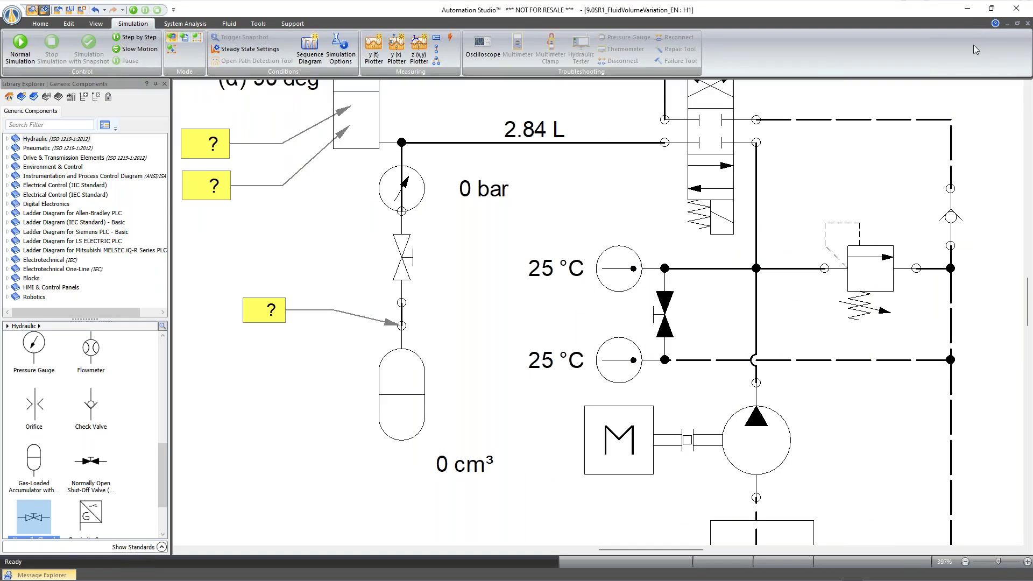
right_click(295, 382)
click(362, 277)
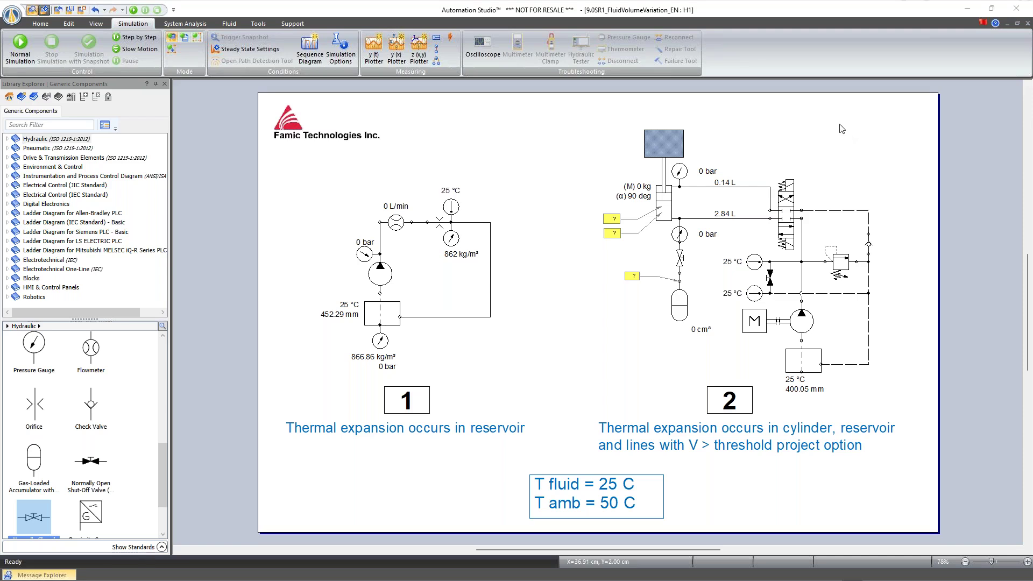
Run the simulation and set the internal diameter of the orifice in circuit 1 to 1.84 mm.
scroll(547, 356, up, 3)
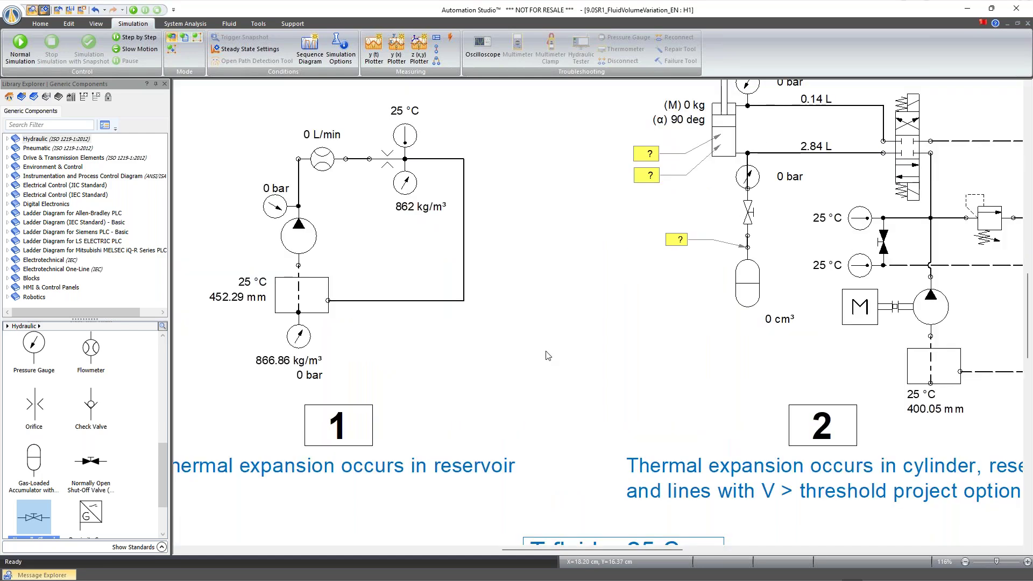
scroll(547, 356, up, 1)
scroll(547, 355, left, 1)
click(27, 47)
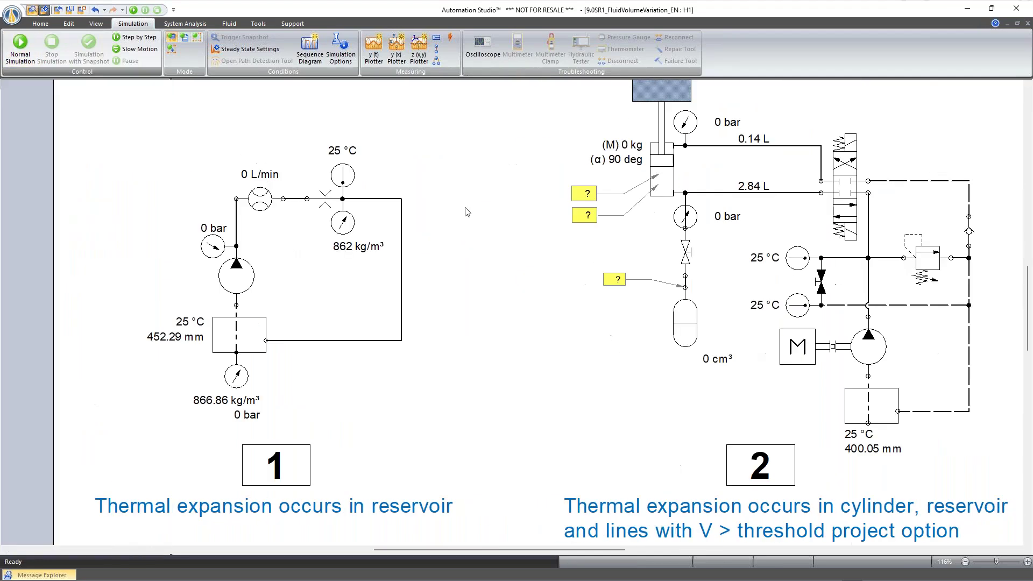
scroll(468, 261, up, 1)
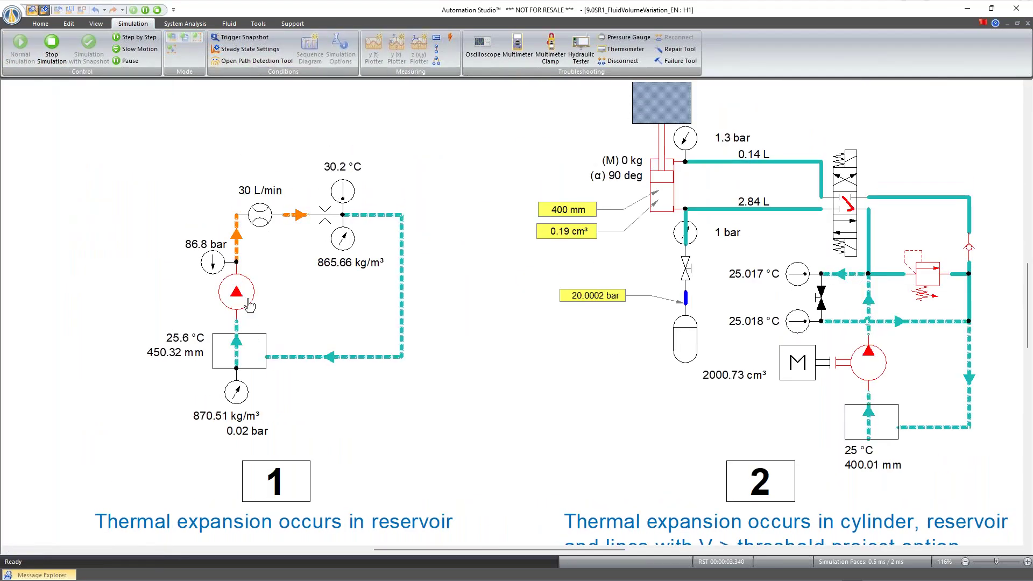
click(324, 215)
drag(362, 232, 484, 260)
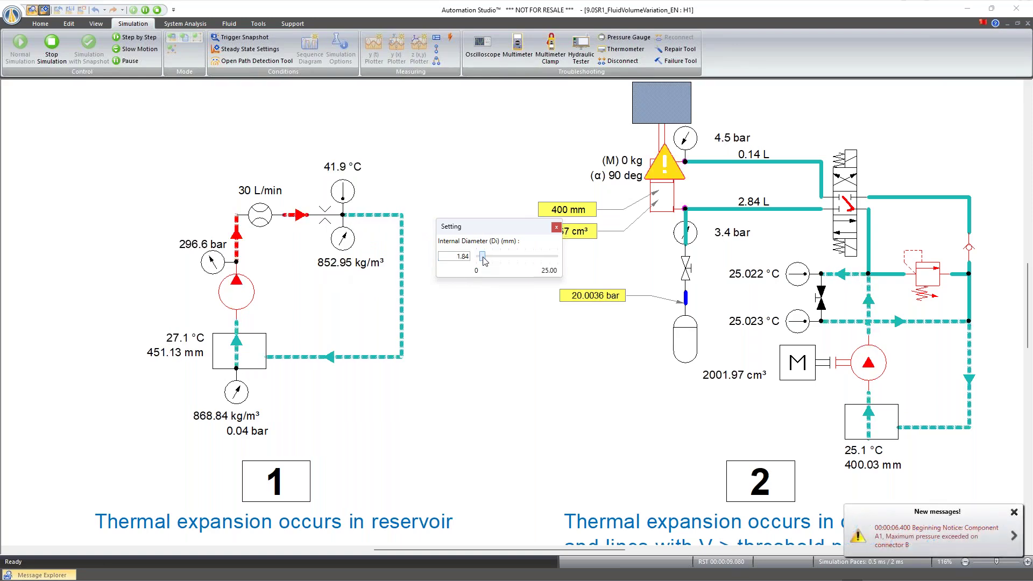
click(479, 163)
Attach a differential measuring instrument across the orifice in circuit 1 to measure its pressure difference in bar.
scroll(525, 166, left, 6)
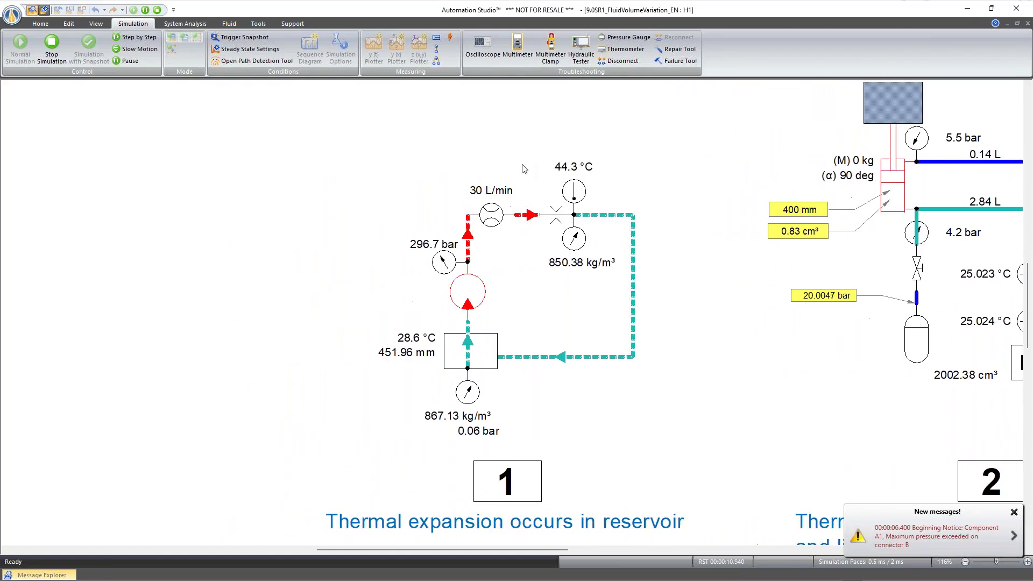
scroll(809, 177, up, 3)
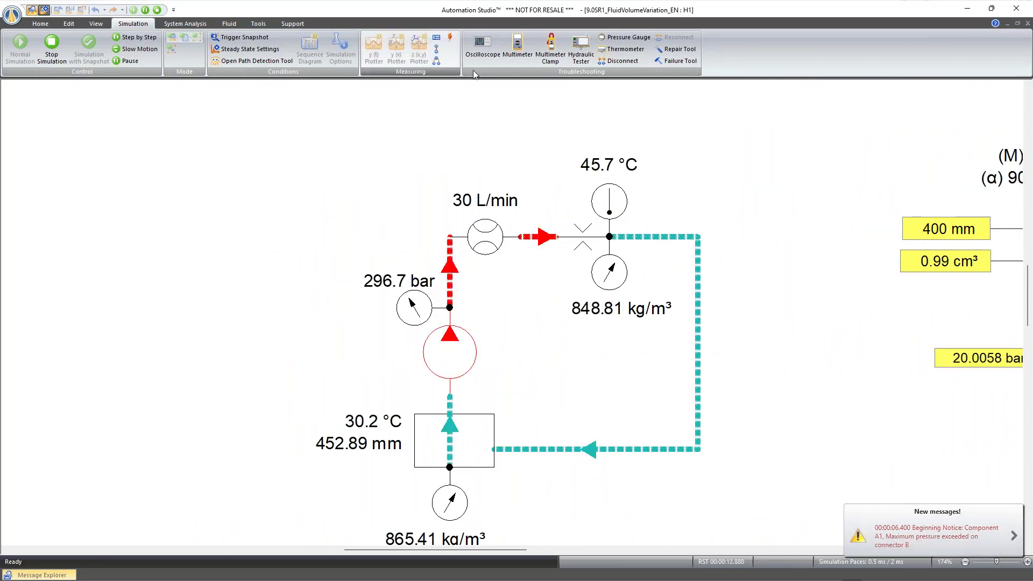
click(544, 133)
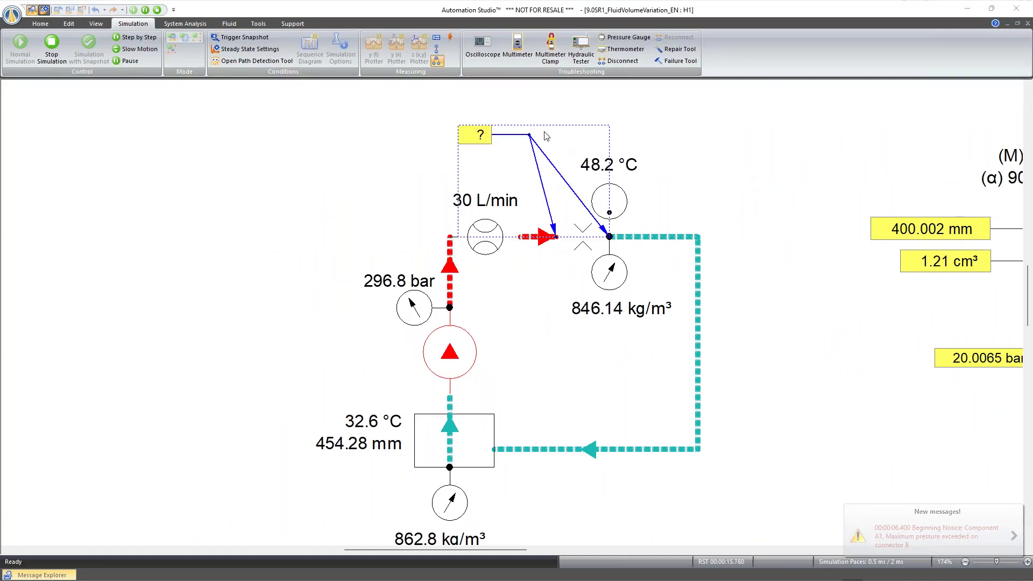
click(601, 372)
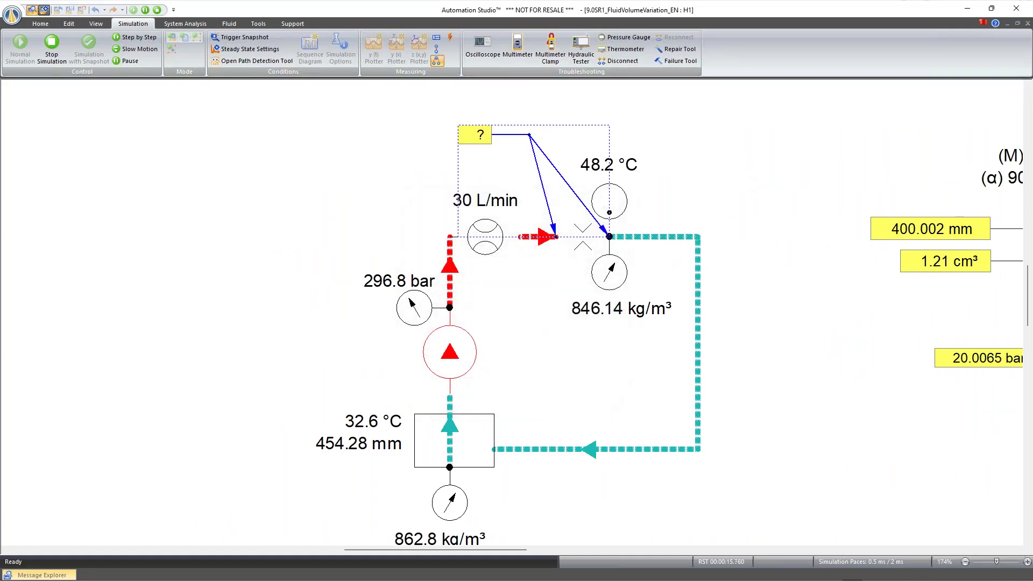
scroll(813, 376, right, 1)
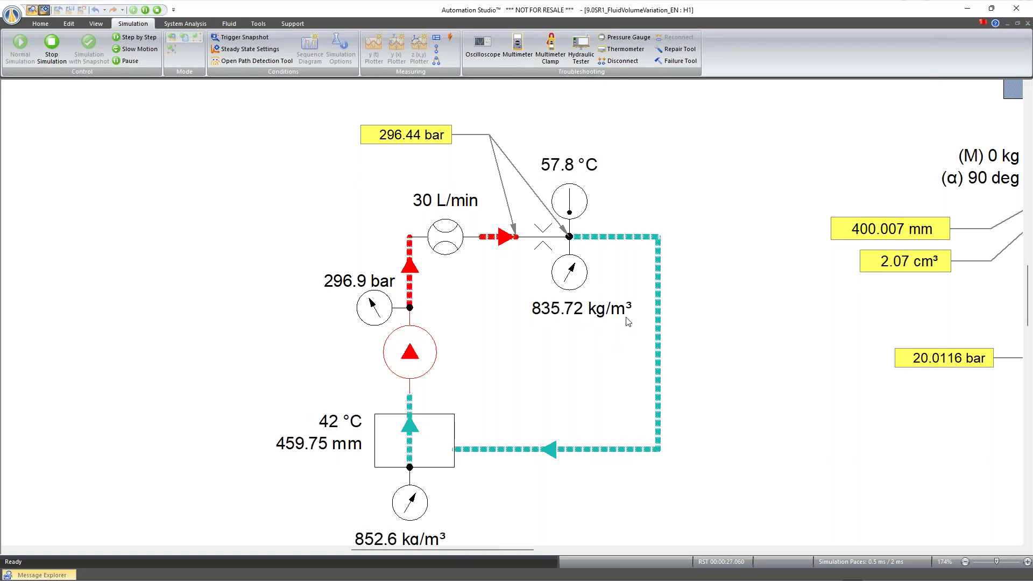
Set the internal diameter of the orifice in circuit 1 to 1.51 mm, followed by 2.67 mm, while the simulation runs.
scroll(631, 322, down, 1)
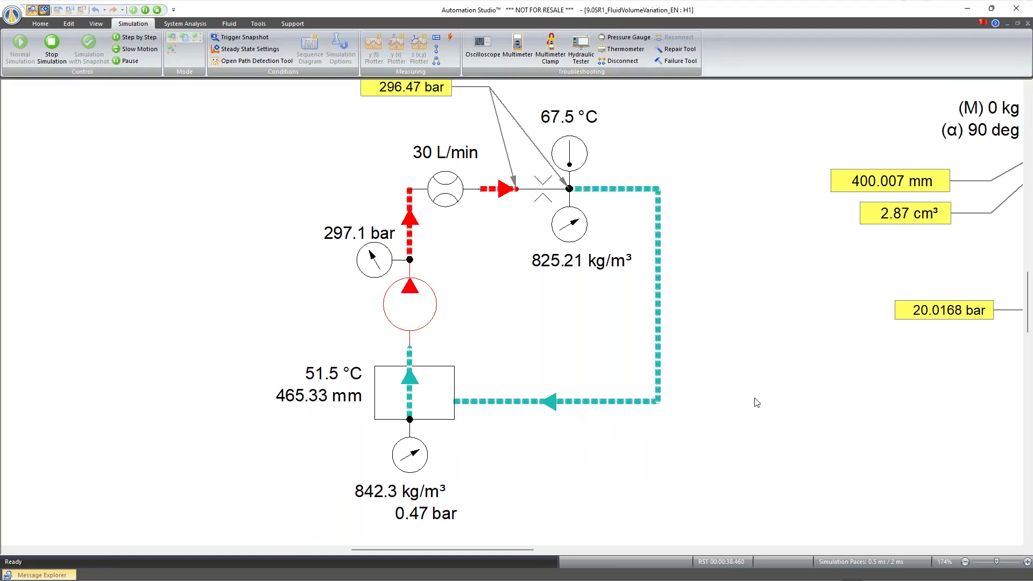
drag(560, 201, 714, 281)
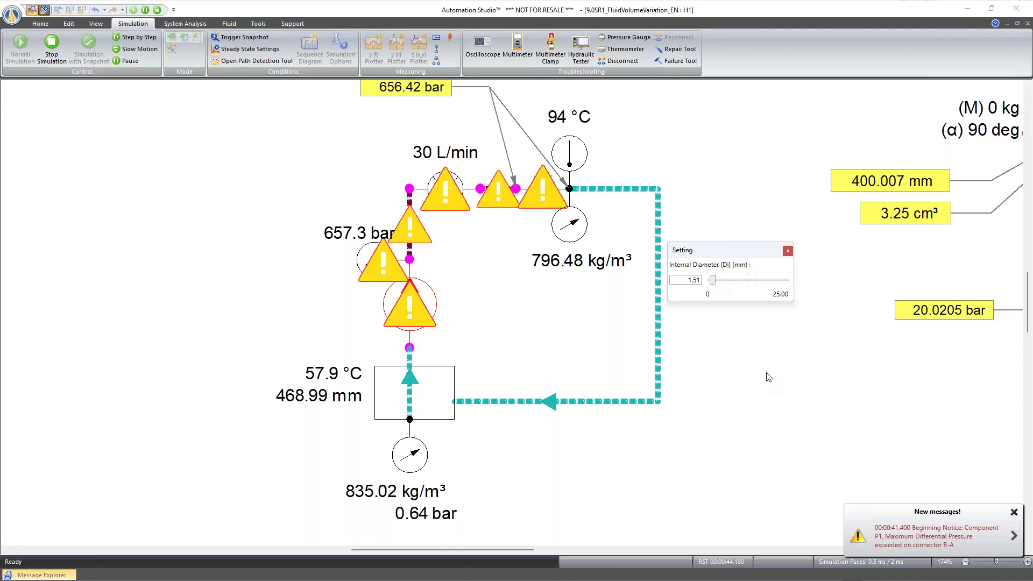
scroll(768, 384, up, 1)
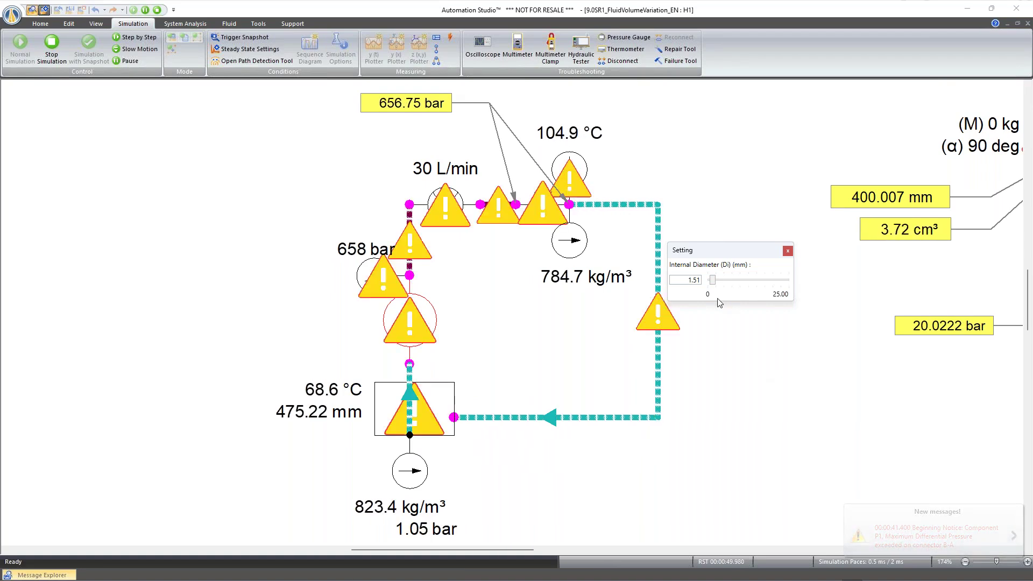
drag(712, 280, 718, 281)
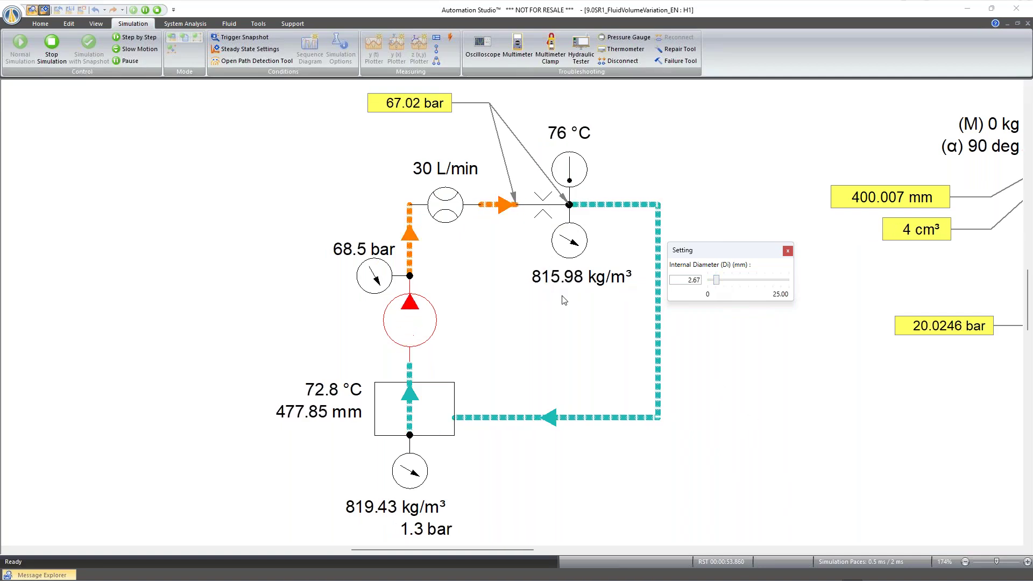
click(853, 384)
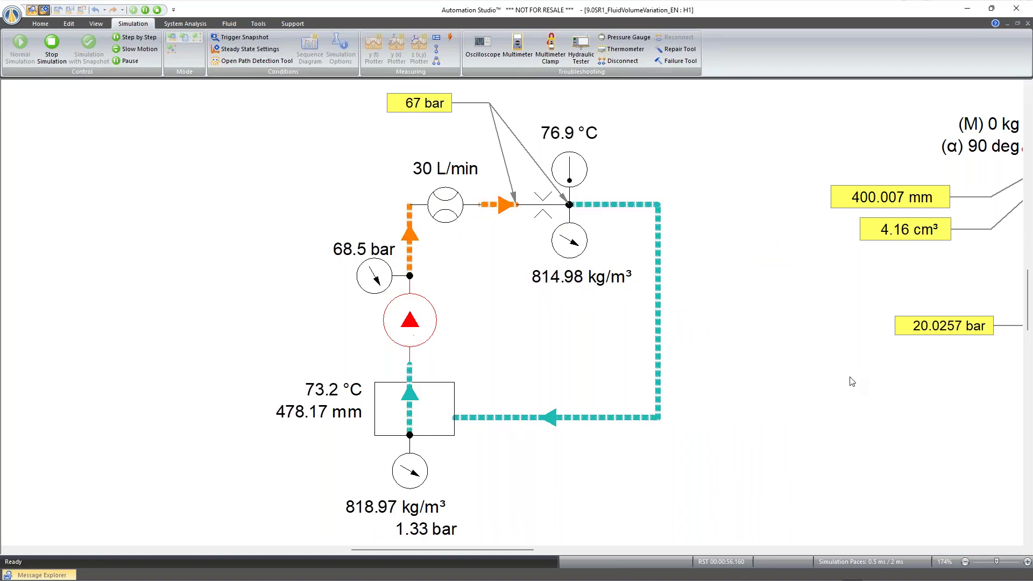
Stop the fluid volume simulation and switch to the Circuit_HY diagram of the 9.0SR1_Components and Lines Appearence project, fitted to the view.
right_click(796, 232)
click(818, 277)
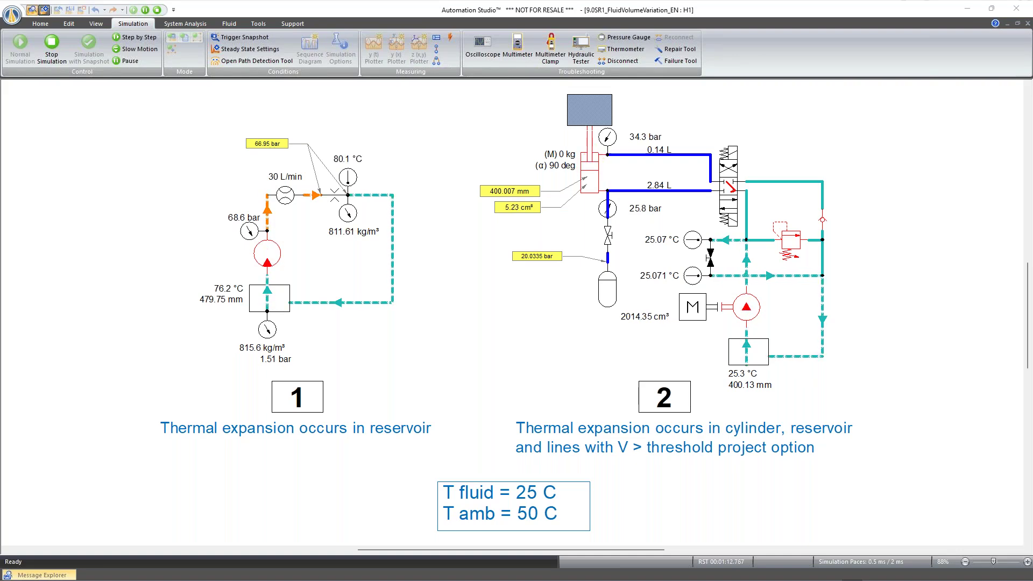
click(52, 49)
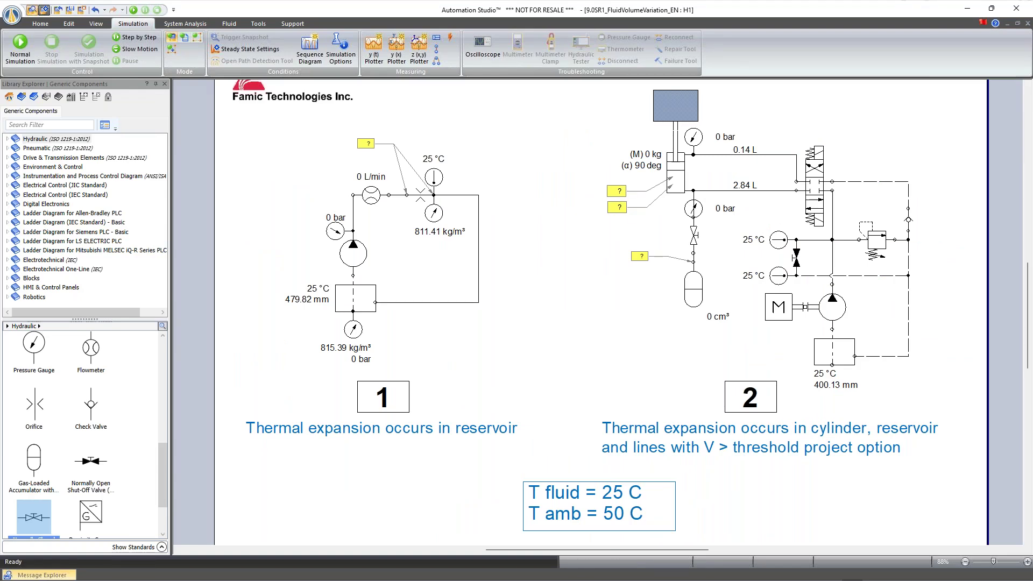
key(ctrl+Tab)
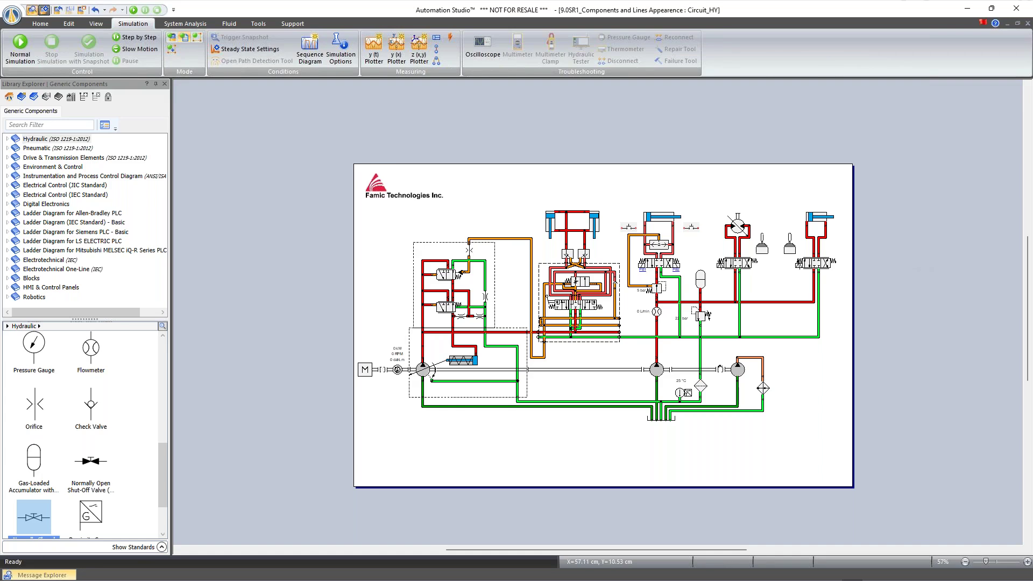
right_click(524, 100)
click(581, 202)
Open the fluid system's Component Appearances in the project properties and duplicate the Fluid Default appearance.
click(45, 9)
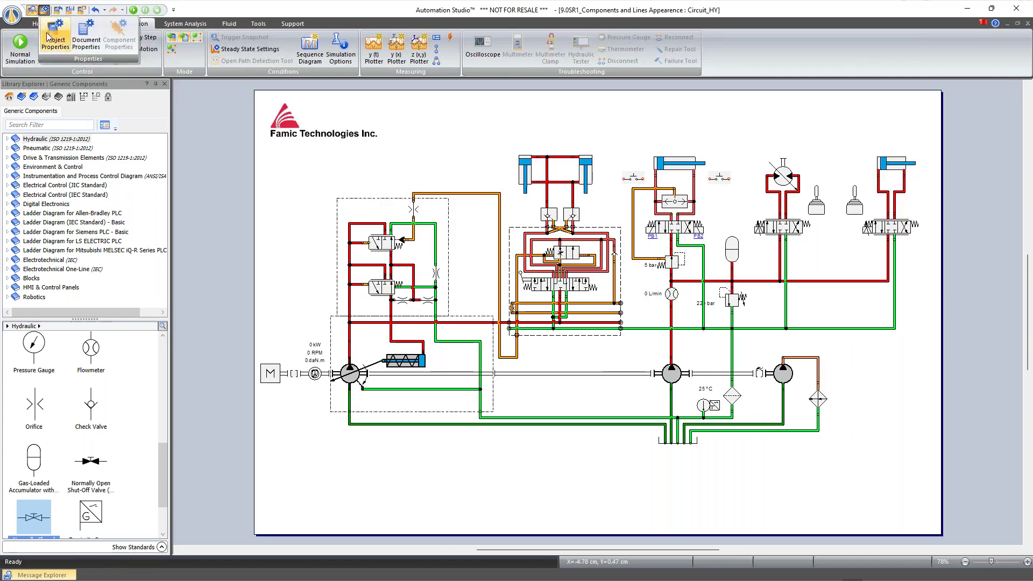
click(52, 40)
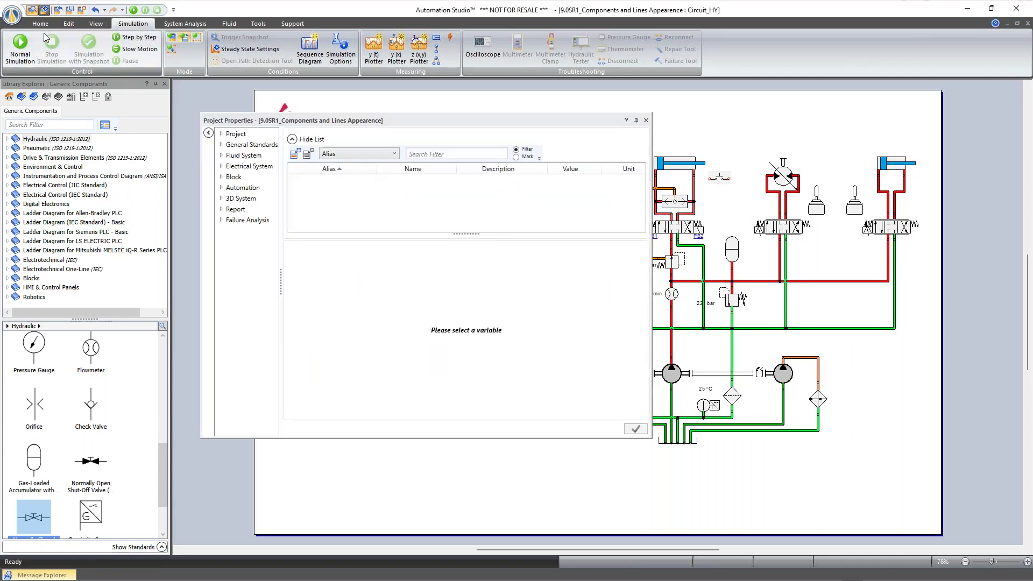
click(221, 156)
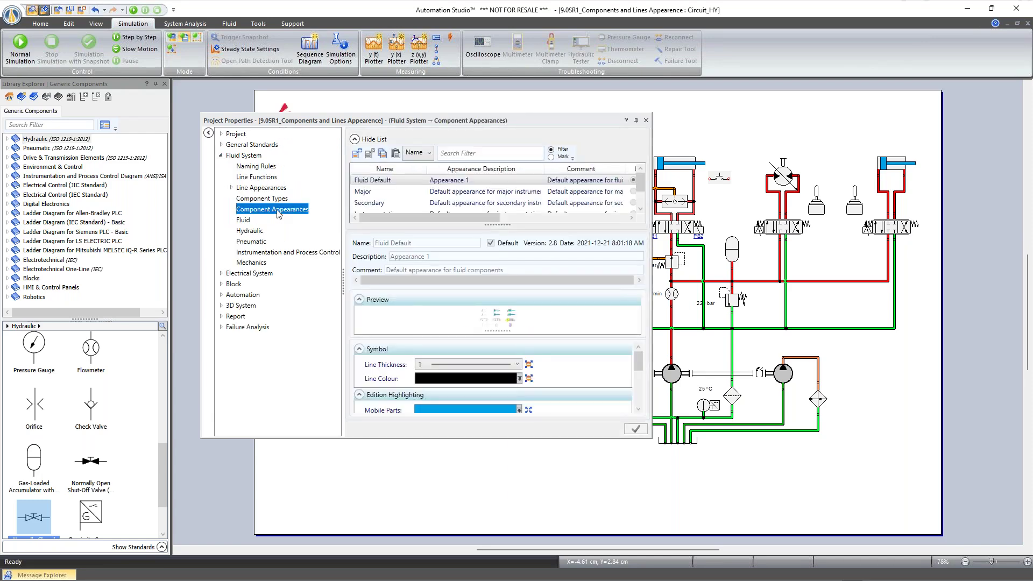
drag(651, 442, 724, 474)
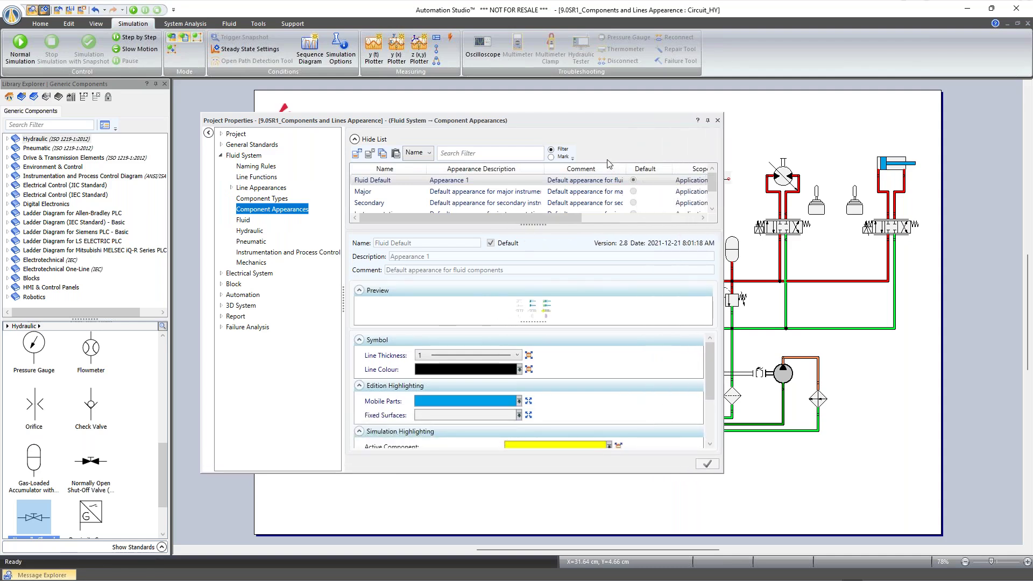
drag(554, 232, 554, 259)
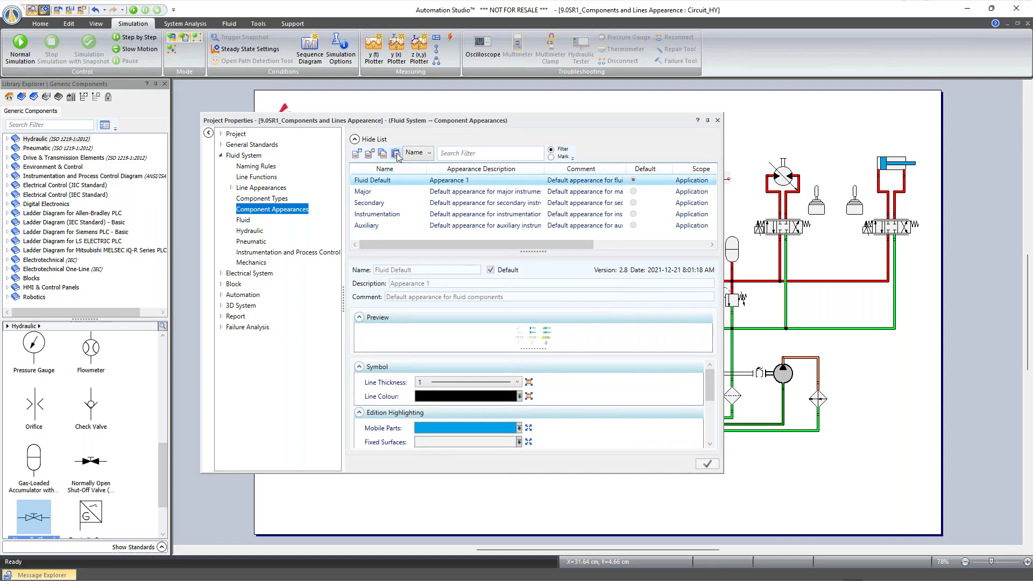
click(397, 156)
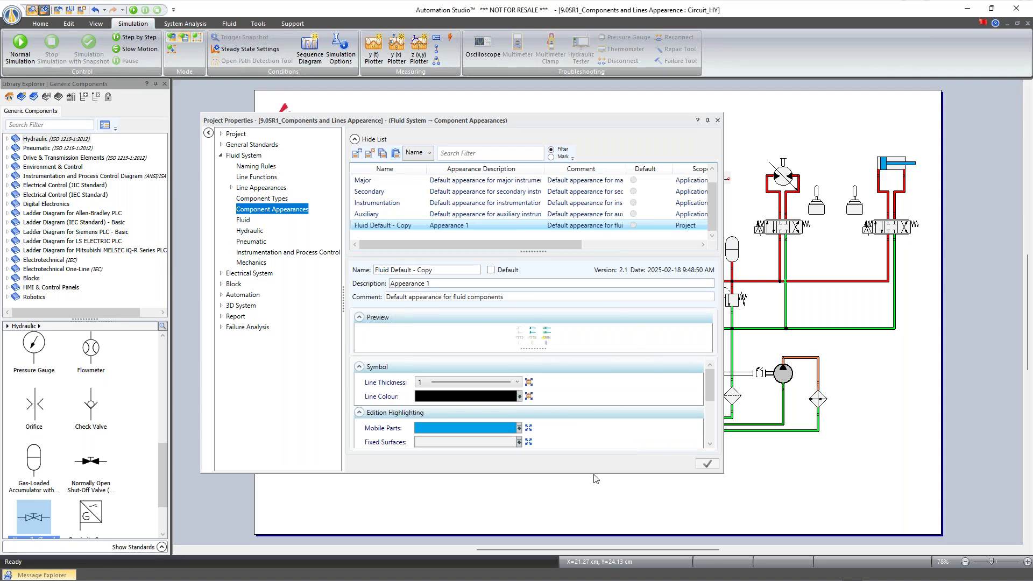
drag(594, 476, 594, 523)
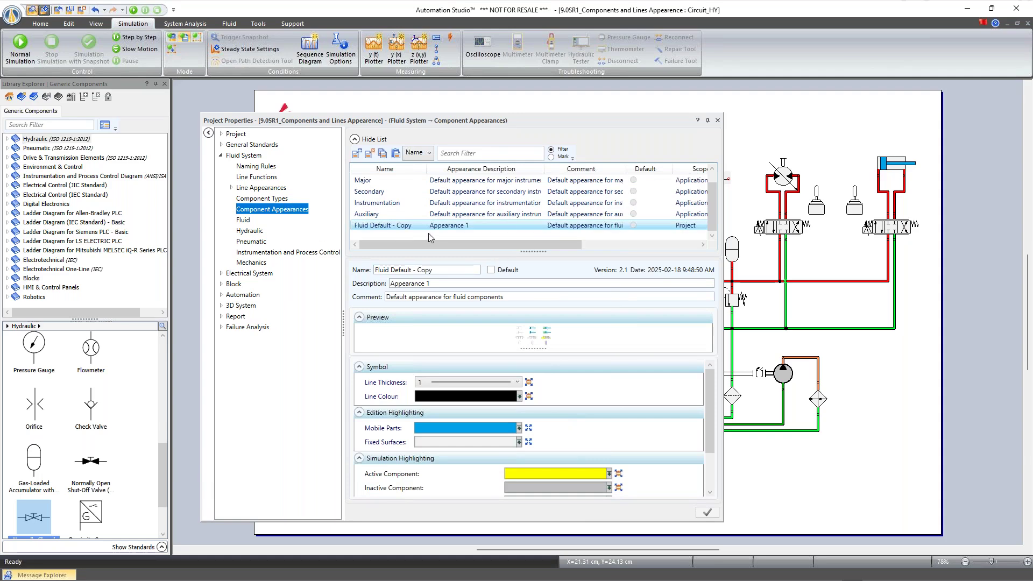
Set the copied appearance's active component colour to orange and its closed hydraulic volume colouring criterion to Flow, and apply the changes.
click(609, 475)
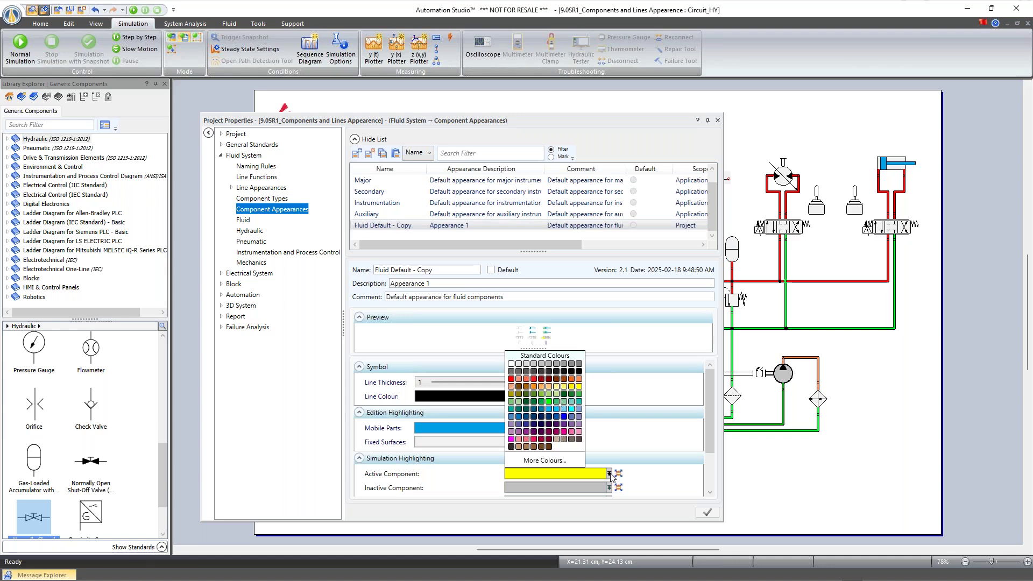
click(534, 388)
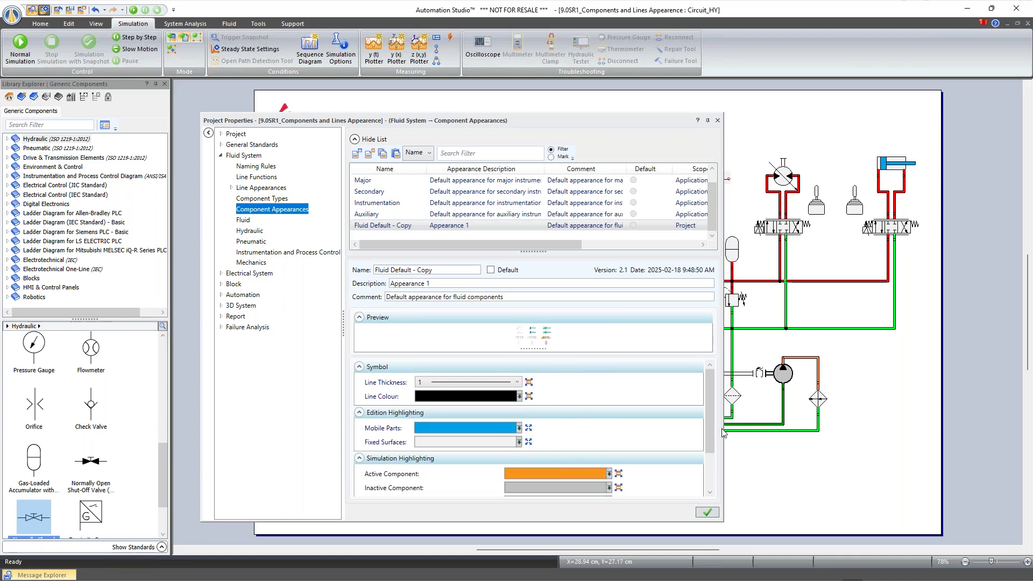
drag(709, 419, 716, 463)
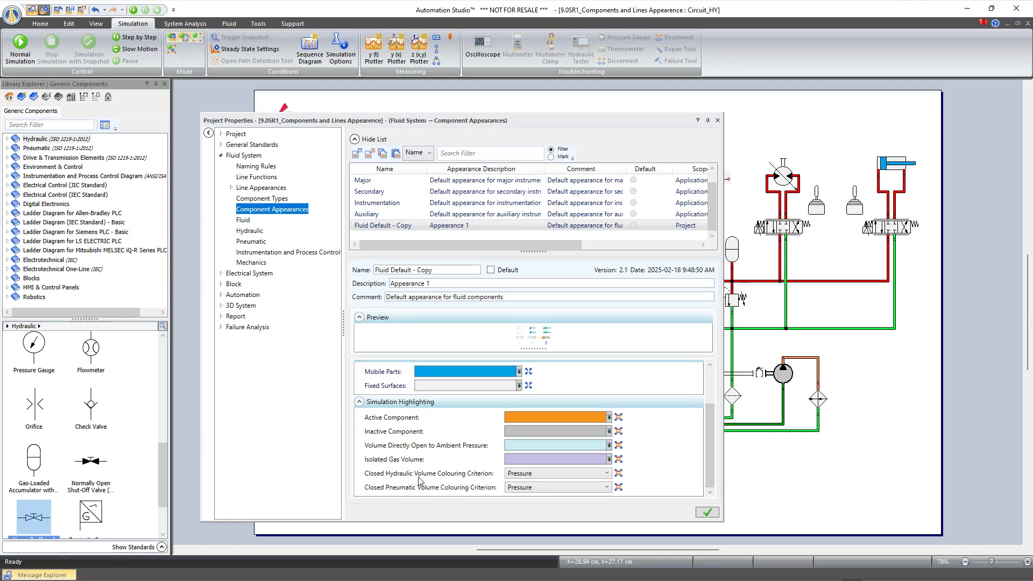
click(525, 477)
click(532, 504)
click(706, 514)
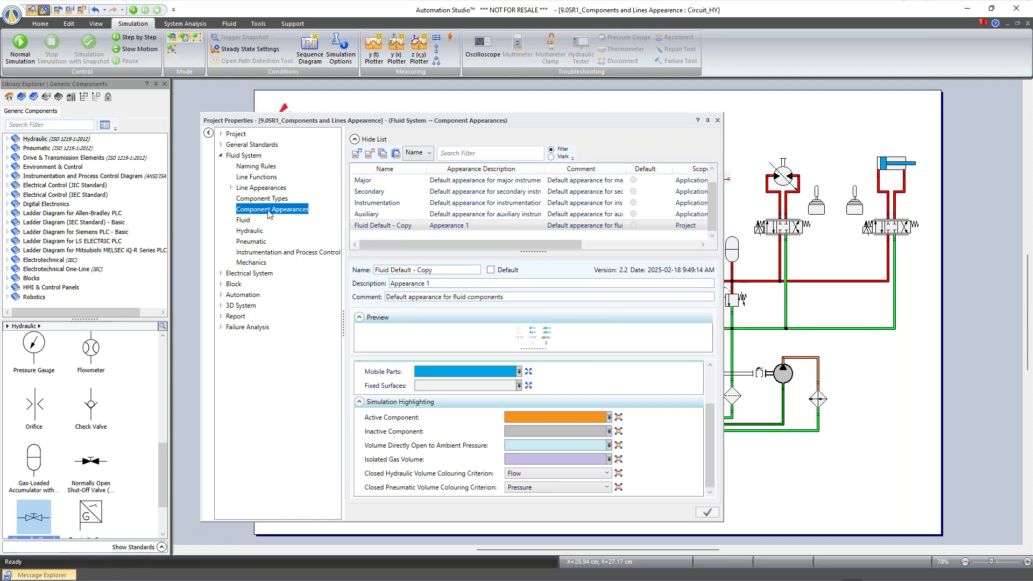
Assign the Fluid Default - Copy appearance to Pumps and Linear Actuators in the project's hydraulic component settings.
click(259, 232)
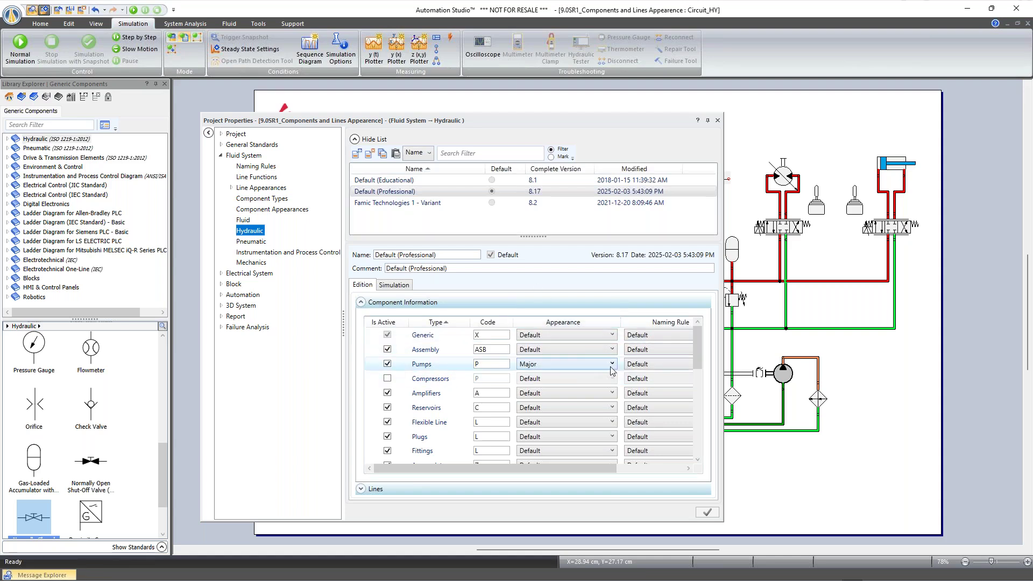
click(570, 364)
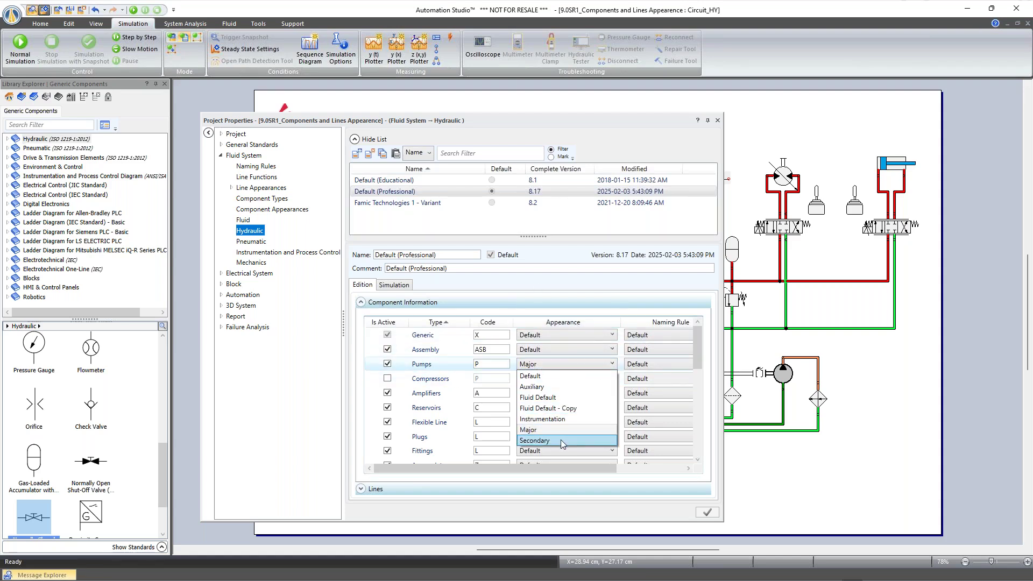
click(557, 408)
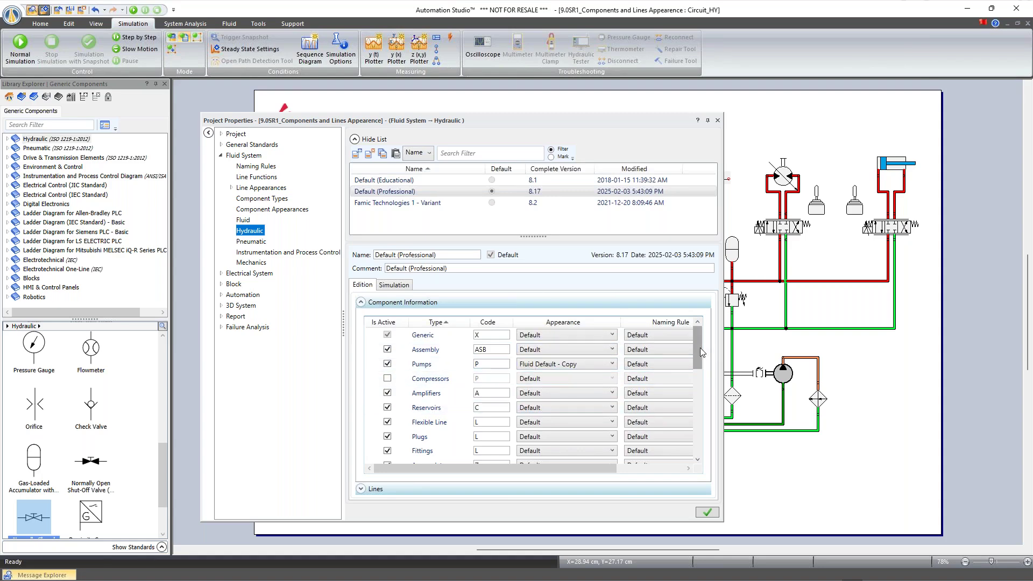
drag(698, 347, 699, 387)
click(559, 366)
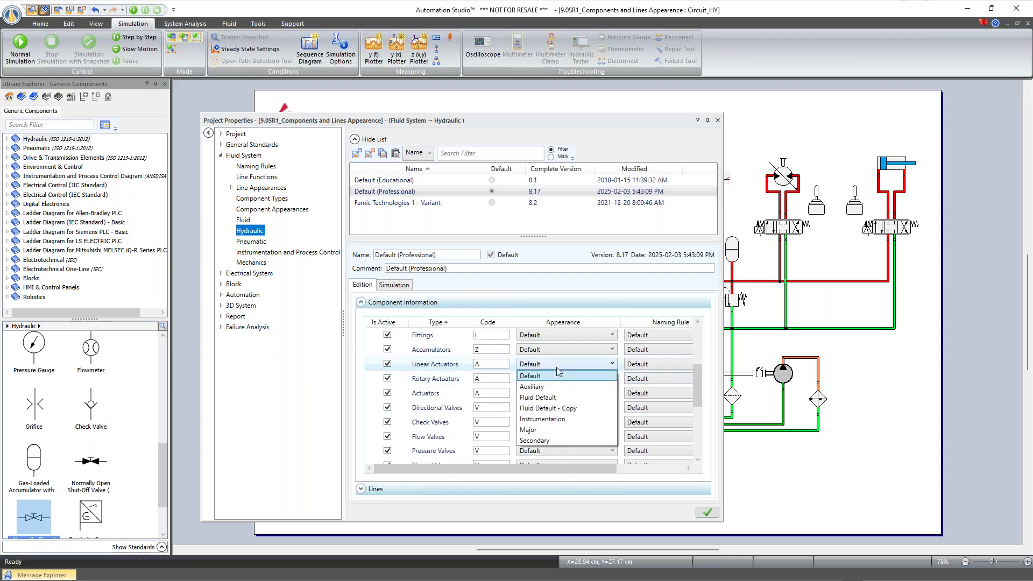
click(560, 409)
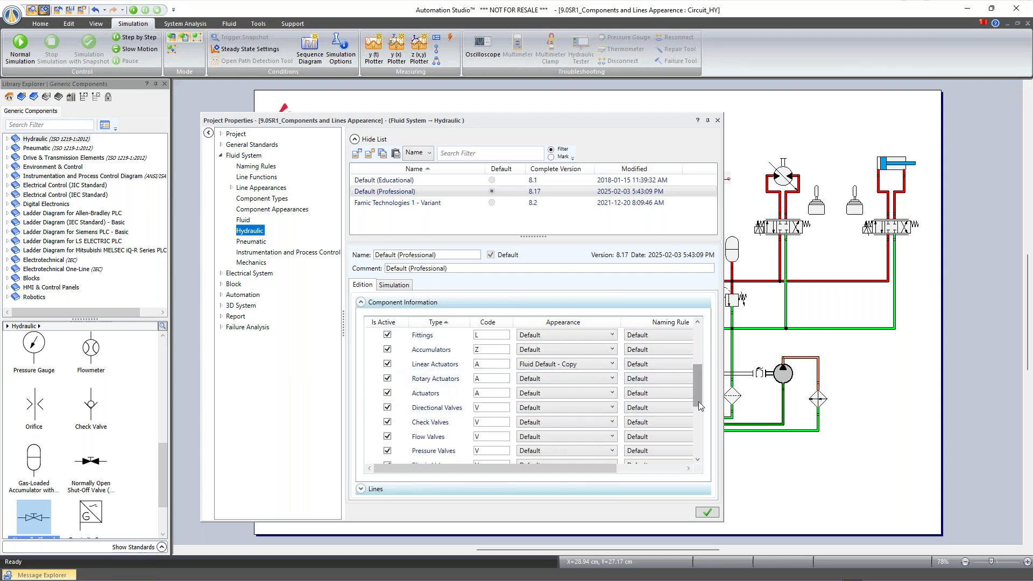
Assign the Fluid Default - Copy appearance to Instrumentation, apply the hydraulic settings and close the project properties.
mouse_move(695, 389)
mouse_down()
mouse_move(696, 347)
mouse_move(698, 388)
mouse_up()
click(436, 322)
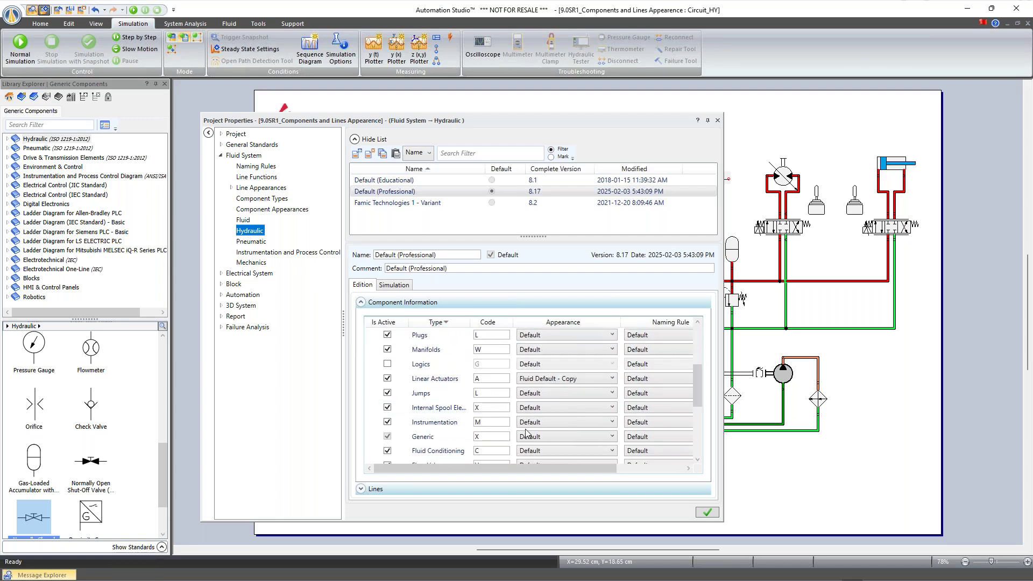
click(531, 423)
click(548, 467)
click(708, 515)
click(545, 333)
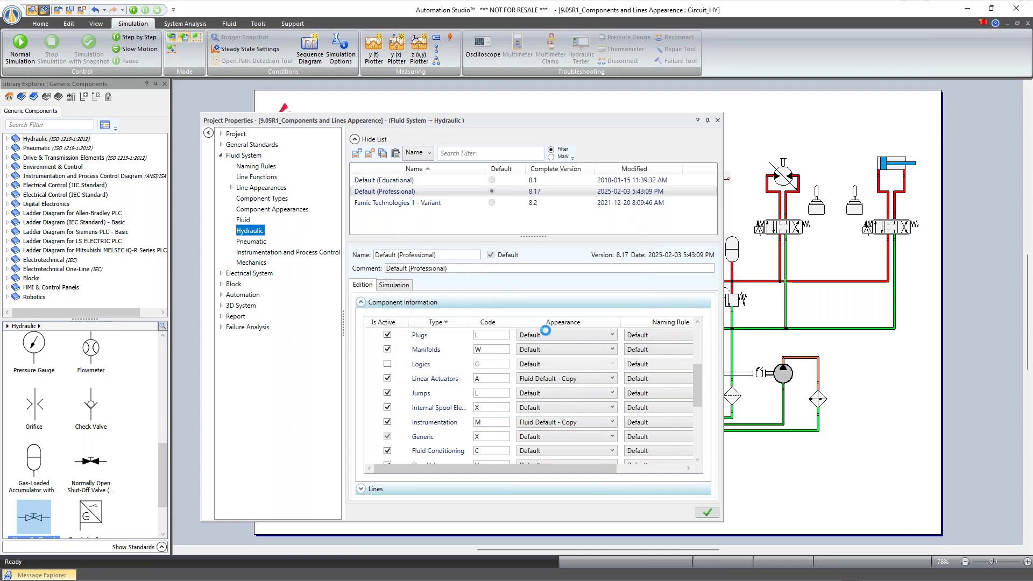
click(718, 121)
Run the simulation of the hydraulic circuit and engage the clutch next to the motor to drive the pumps.
click(14, 46)
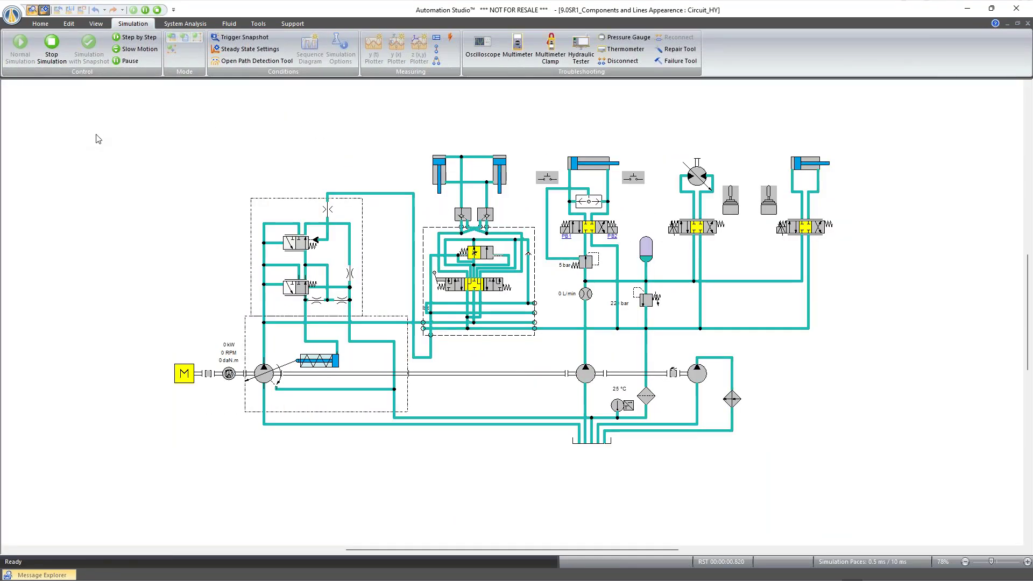
right_click(96, 135)
click(145, 197)
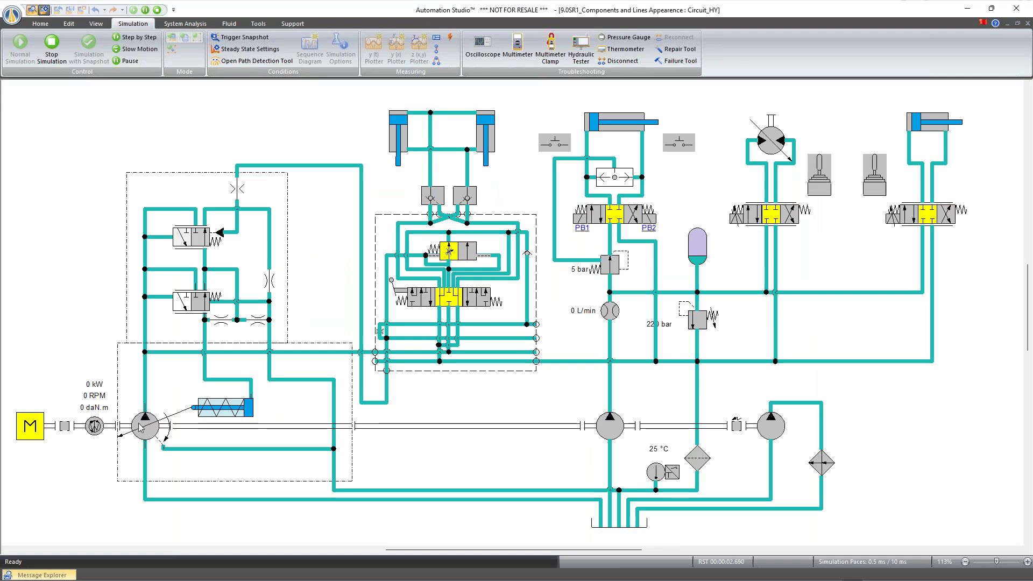
click(66, 426)
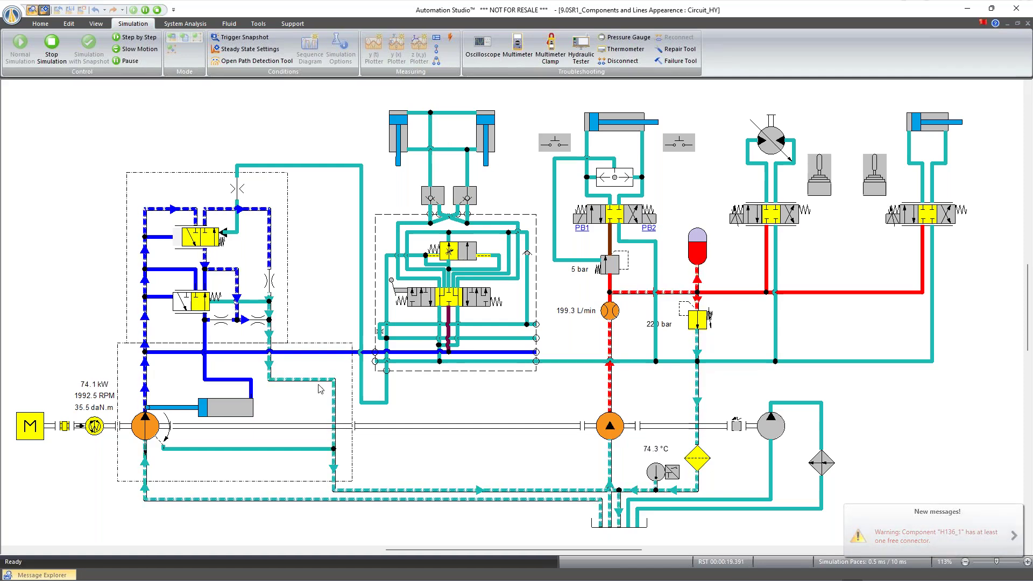
Set the lever-operated directional valve's output to 10.00 and actuate the pushbutton that shifts the adjacent cylinder's valve to its PB1 side.
click(449, 296)
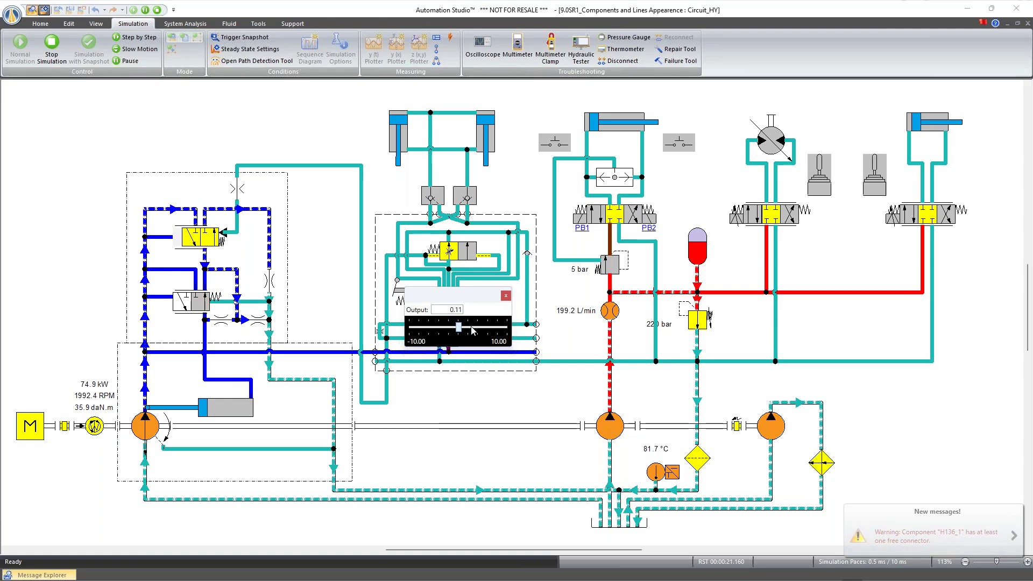
drag(457, 327, 507, 327)
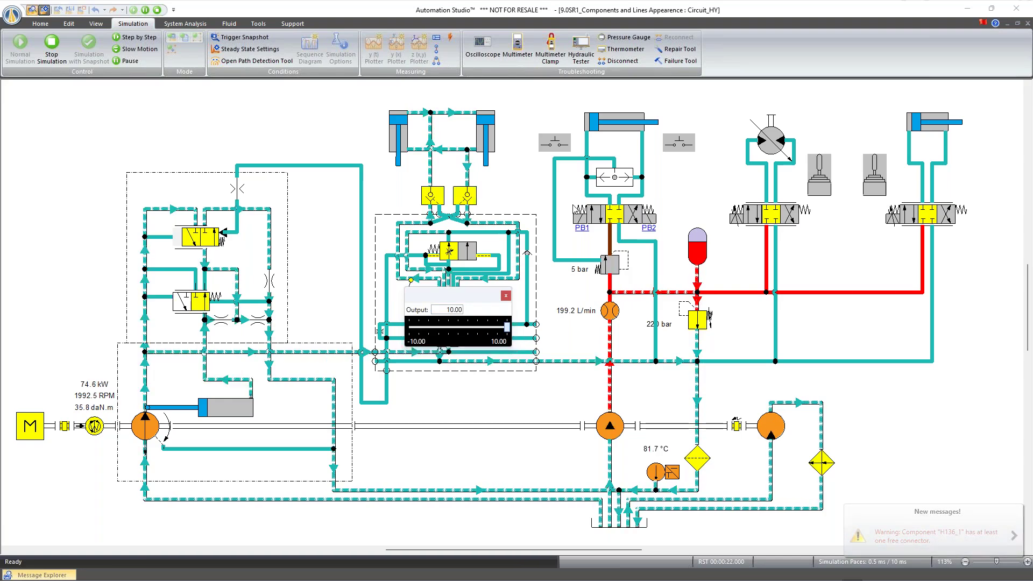
click(555, 142)
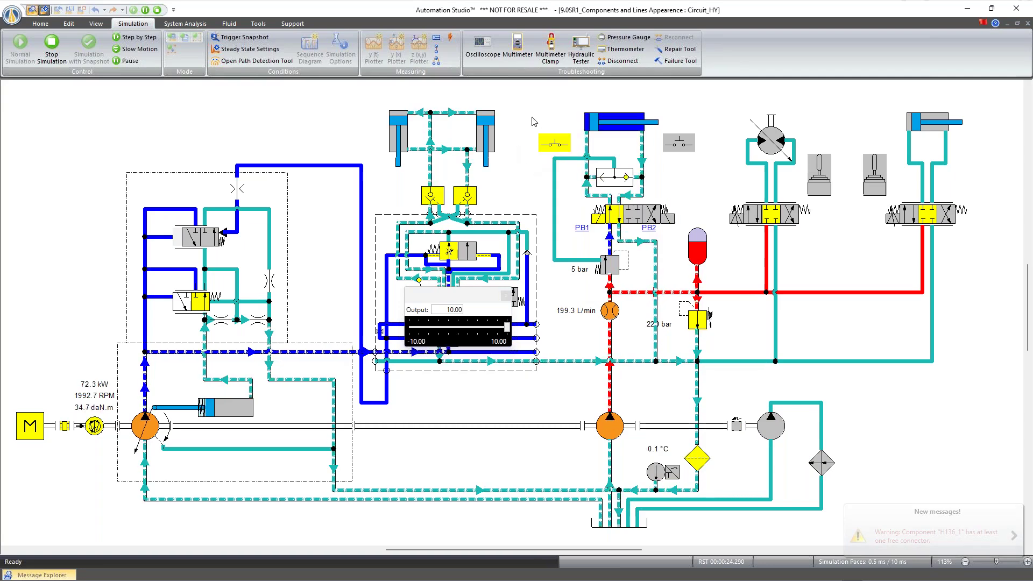
click(506, 295)
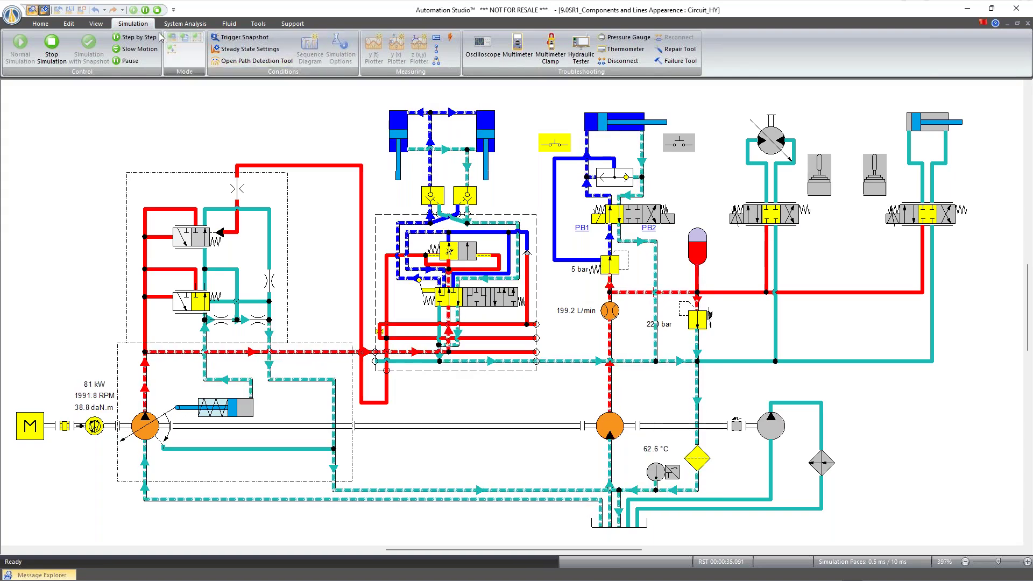
Pause the simulation to examine the highlighting of components and lines, and resume it.
click(144, 11)
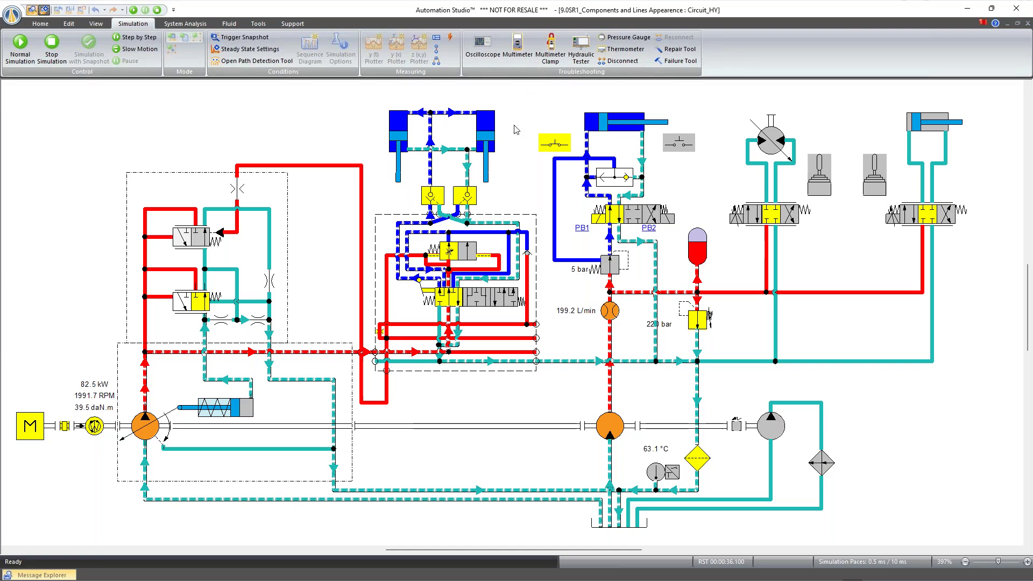
click(6, 47)
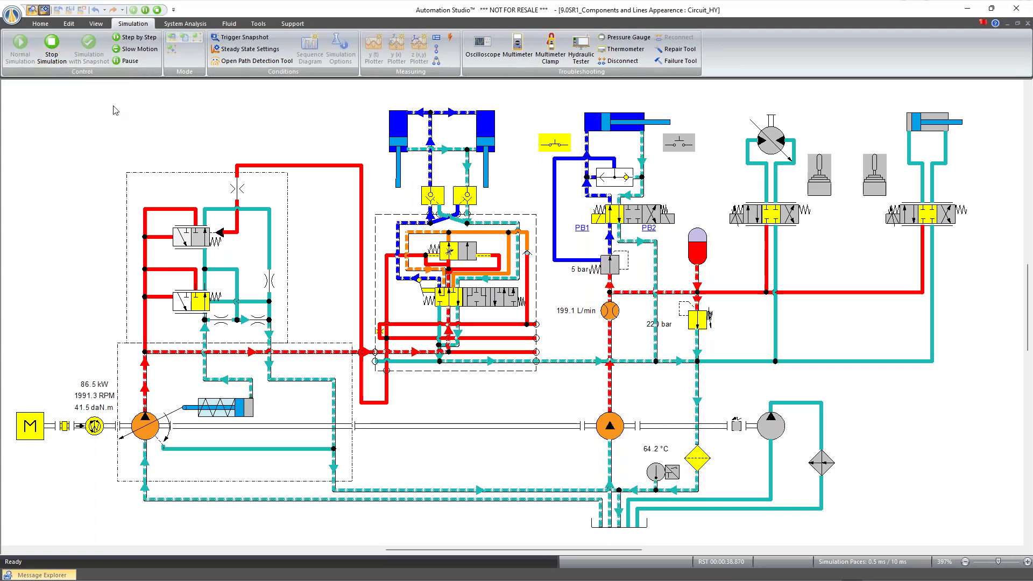
Stop the simulation of the hydraulic circuit and close the library explorer.
click(53, 49)
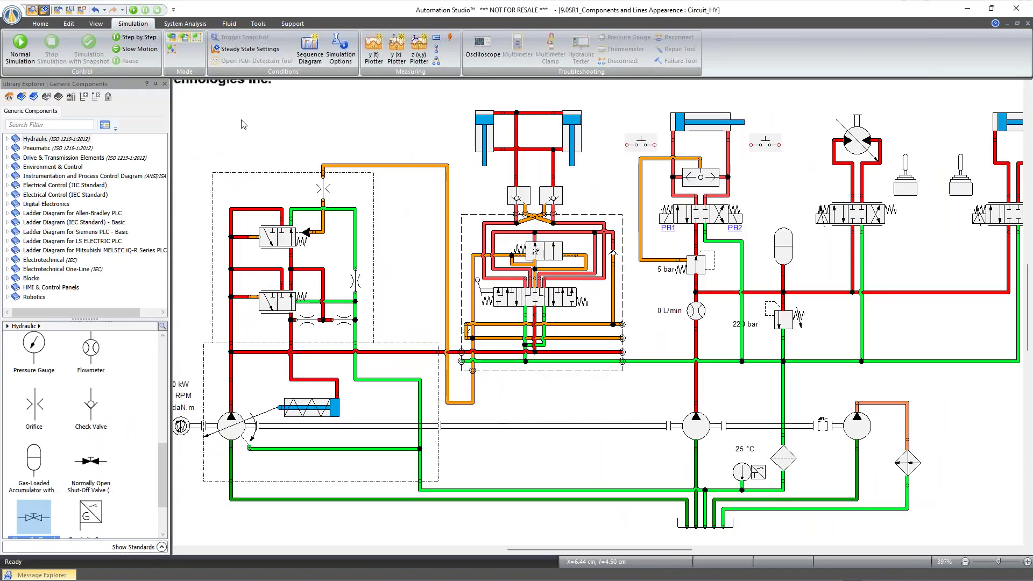
click(165, 84)
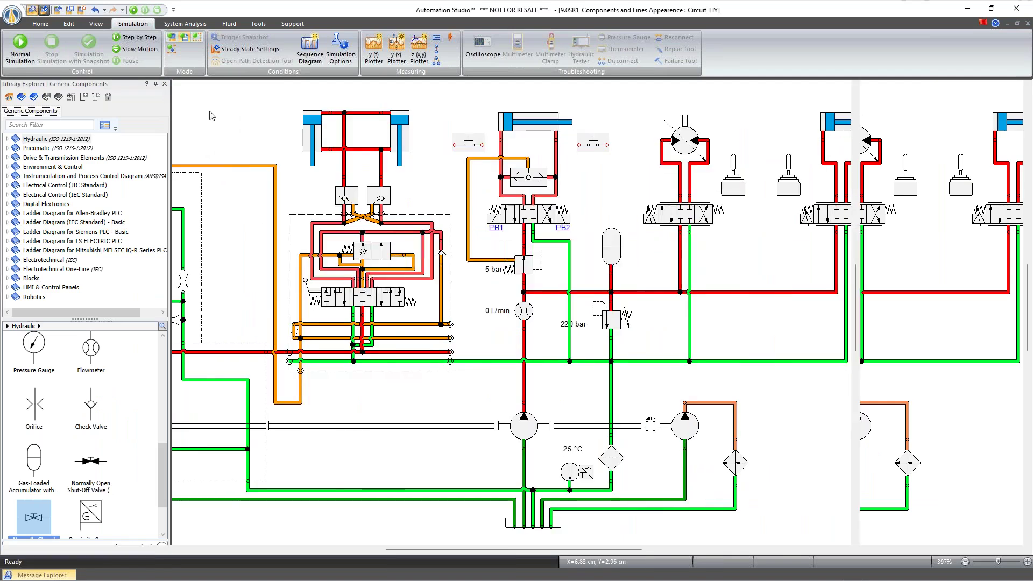
Display the Line Simulation Appearances of the fluid system in the project properties and fit the Name and Appearance Description columns to their contents.
click(44, 10)
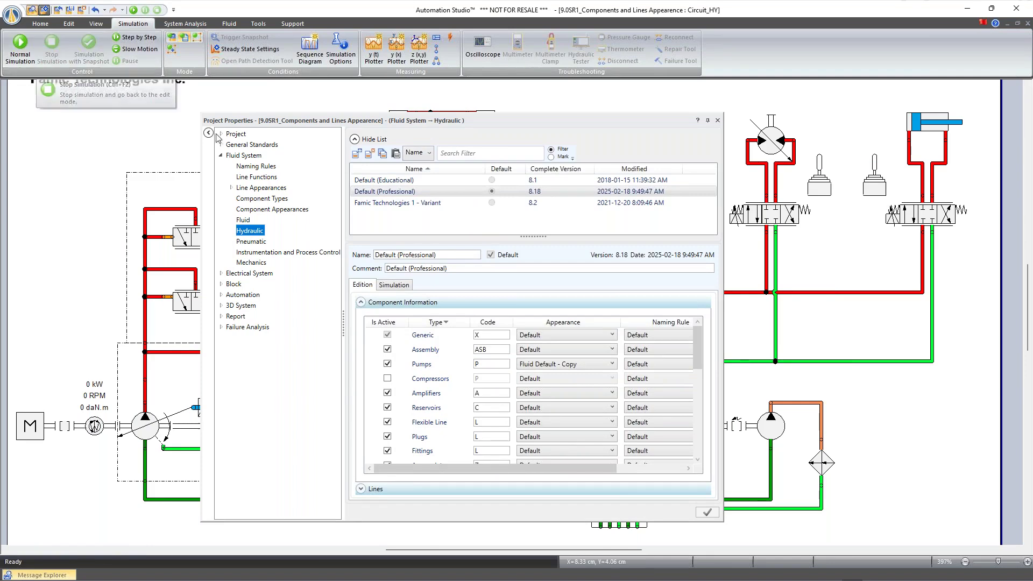
click(231, 188)
click(300, 211)
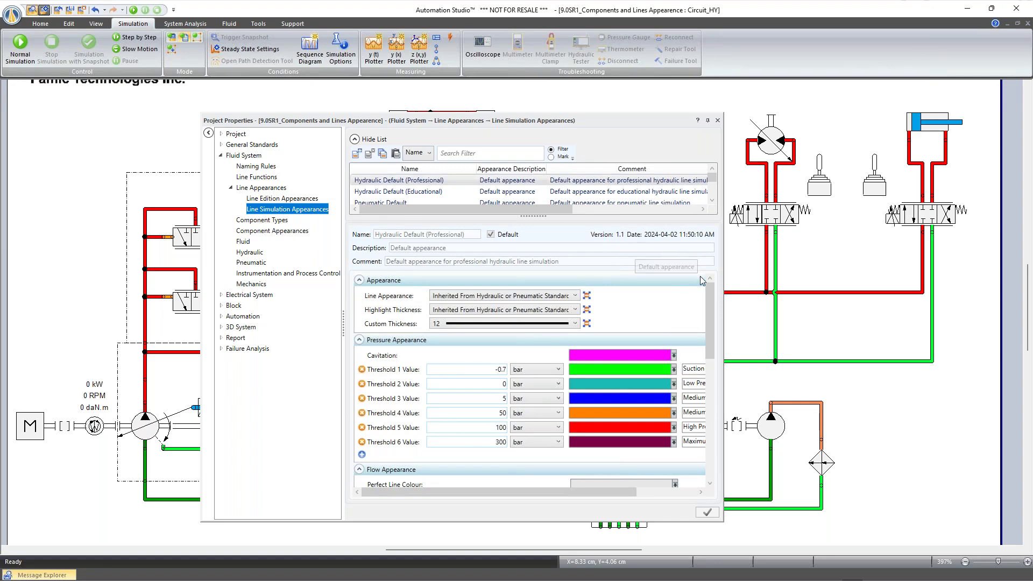
double_click(476, 168)
double_click(517, 168)
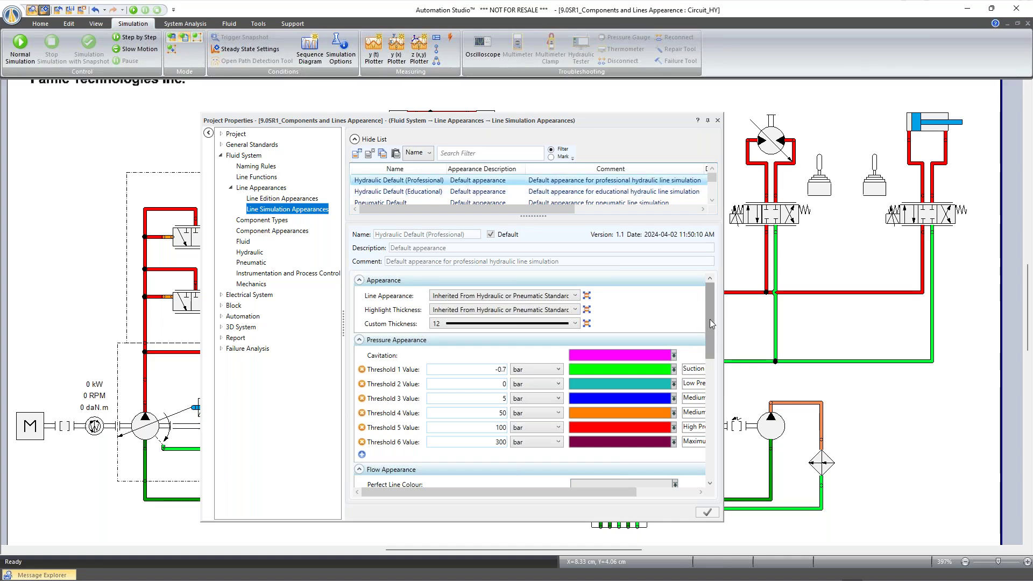
Examine the pressure, flow, speed and temperature thresholds of the Hydraulic Default (Professional) line appearance and close the project properties.
drag(709, 318, 714, 345)
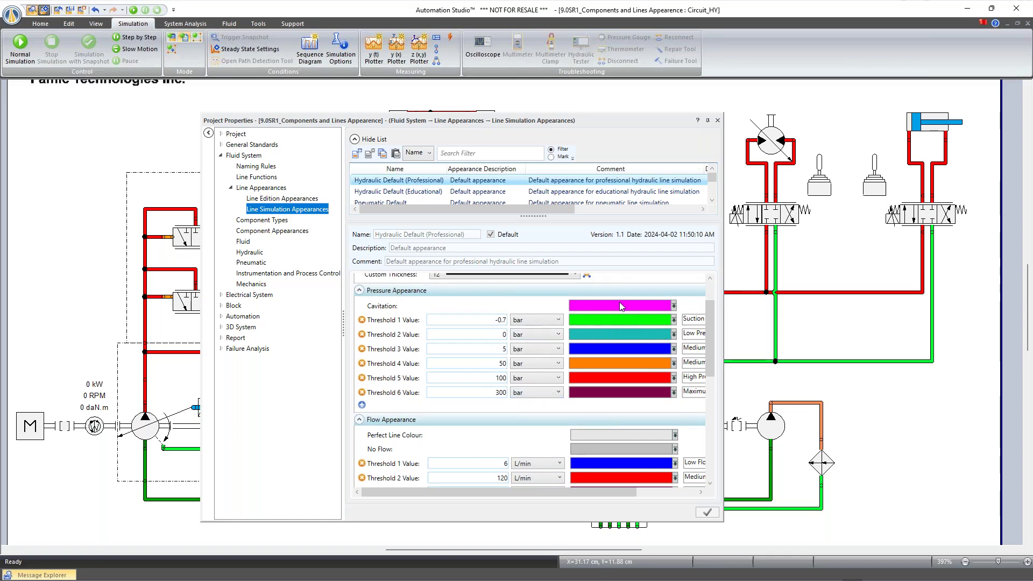
scroll(710, 361, down, 1)
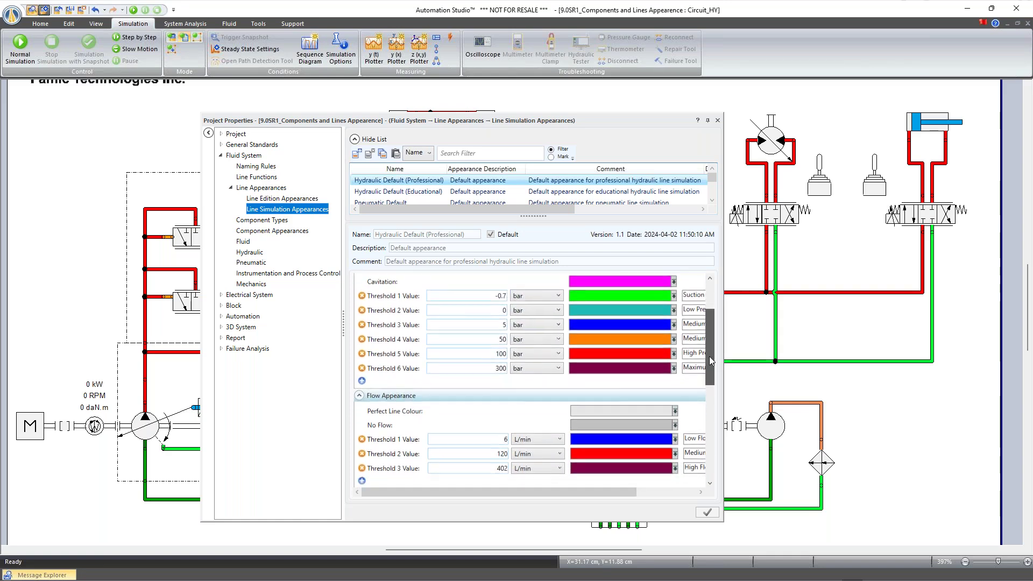
scroll(404, 344, down, 7)
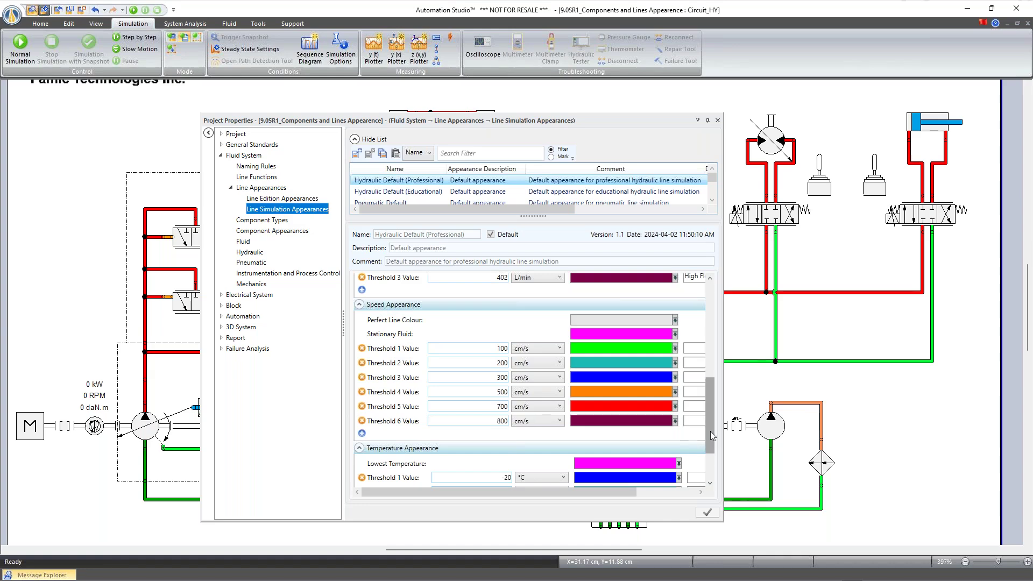
scroll(699, 439, down, 3)
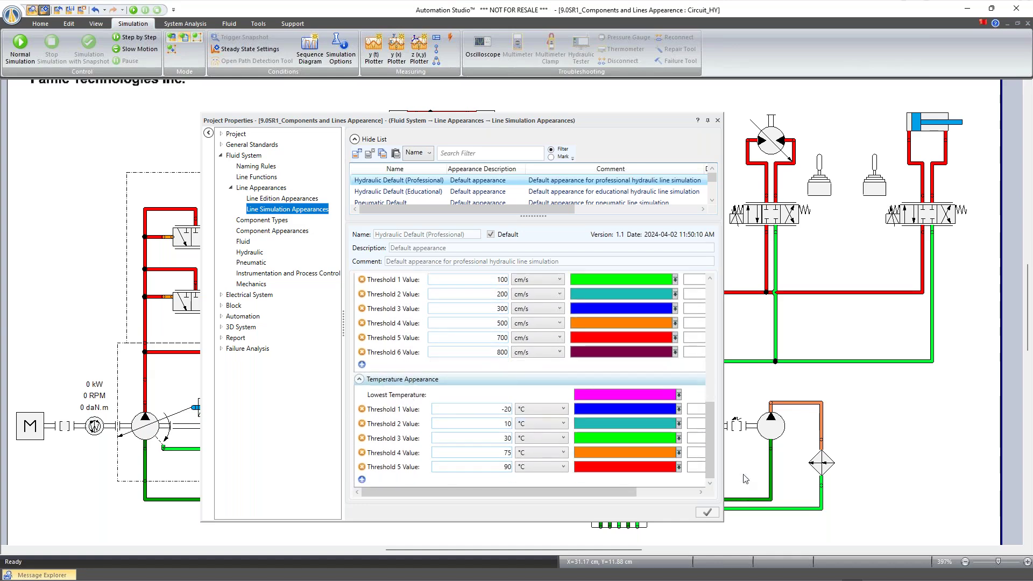
drag(711, 462, 710, 343)
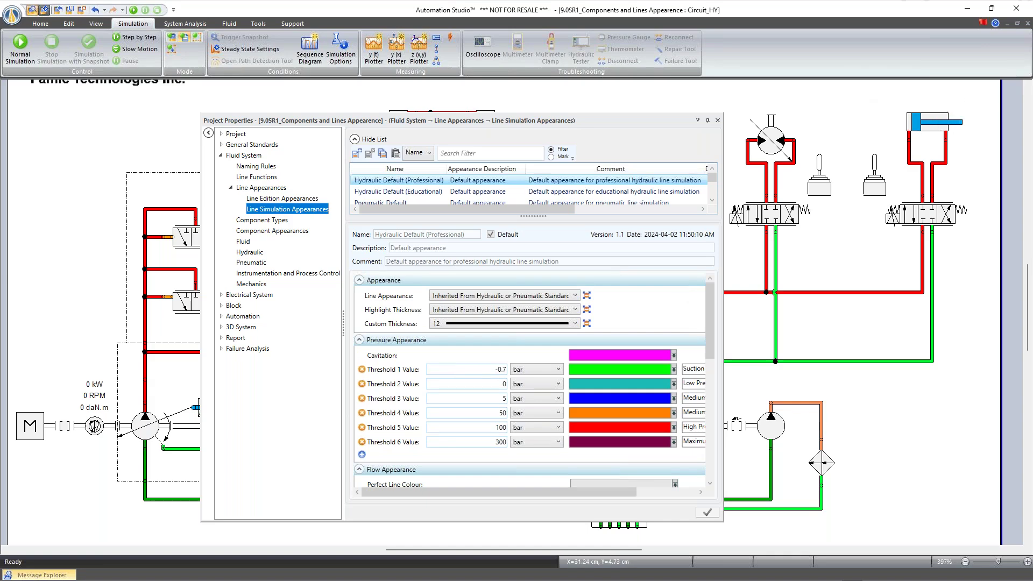
click(717, 120)
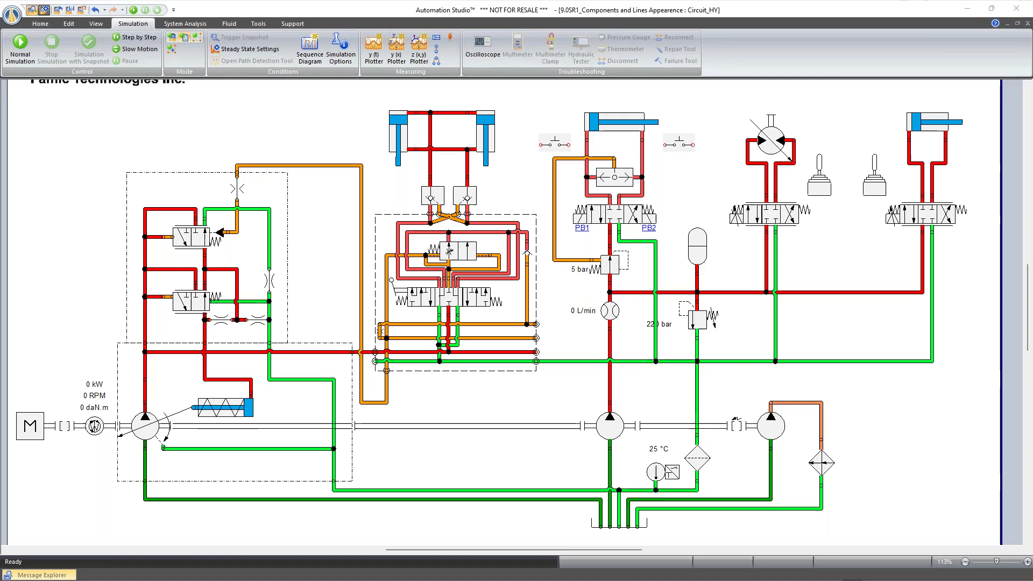
Show the whole page of the Project1 diagram and open the Bosch Rexroth Oil Control V3.2 catalogue from the online catalogues.
click(43, 24)
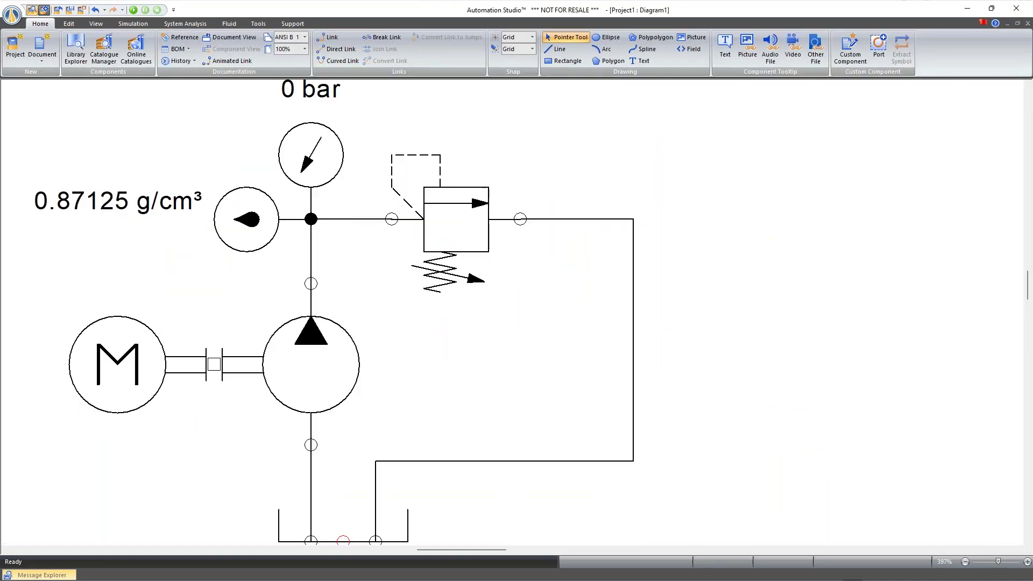
right_click(791, 127)
click(861, 218)
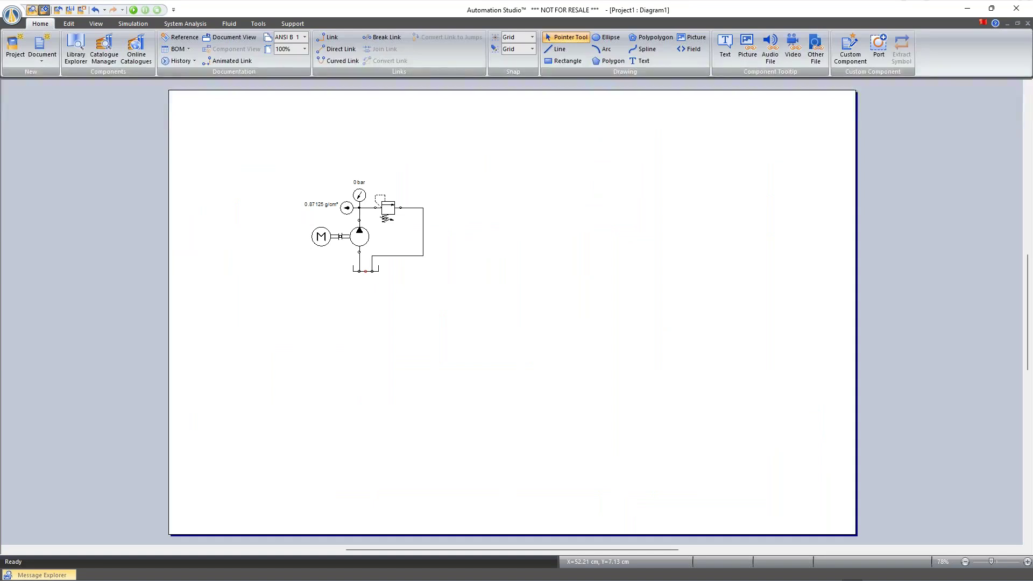
click(130, 51)
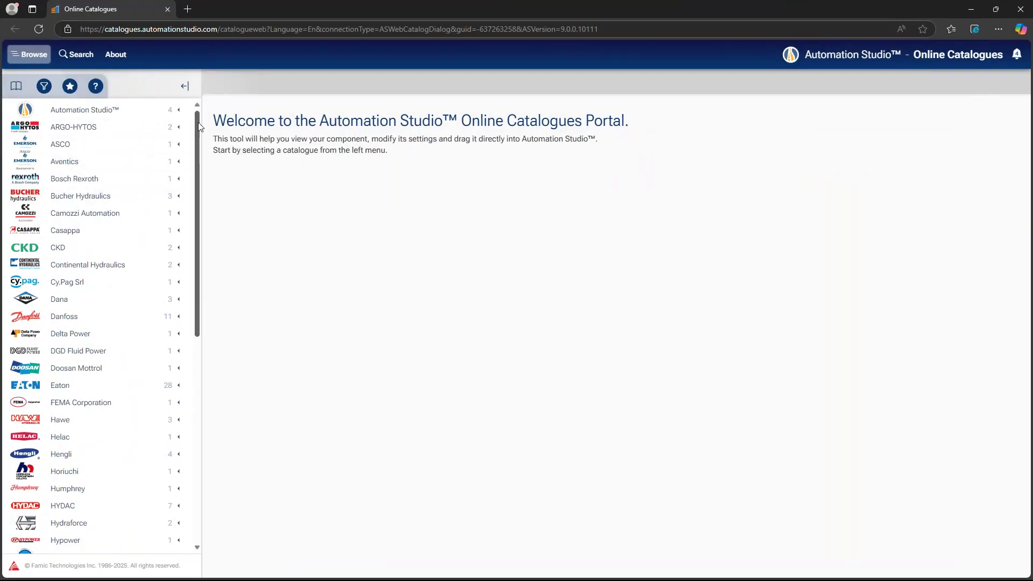
scroll(199, 134, down, 1)
drag(198, 141, 195, 102)
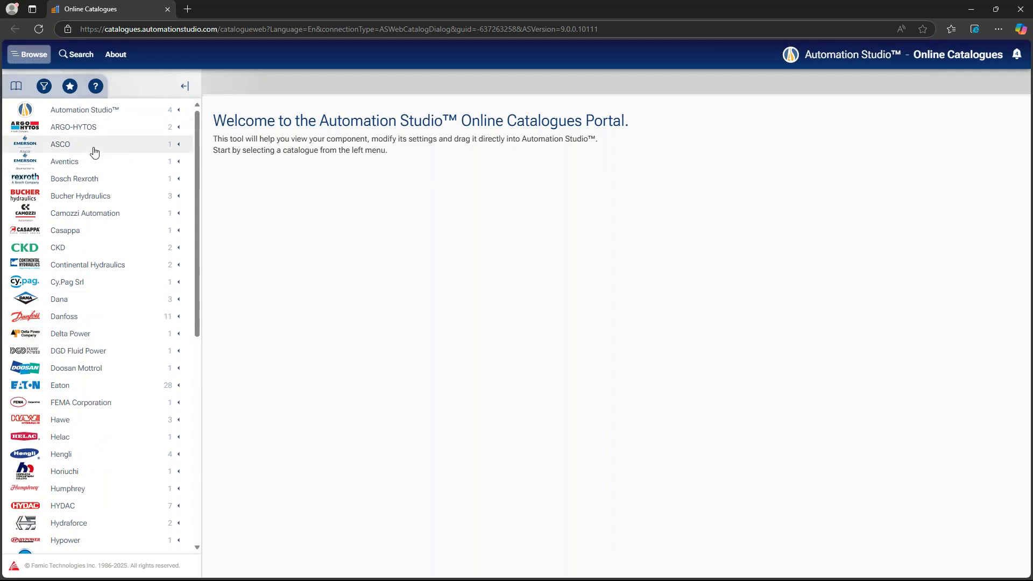
click(87, 180)
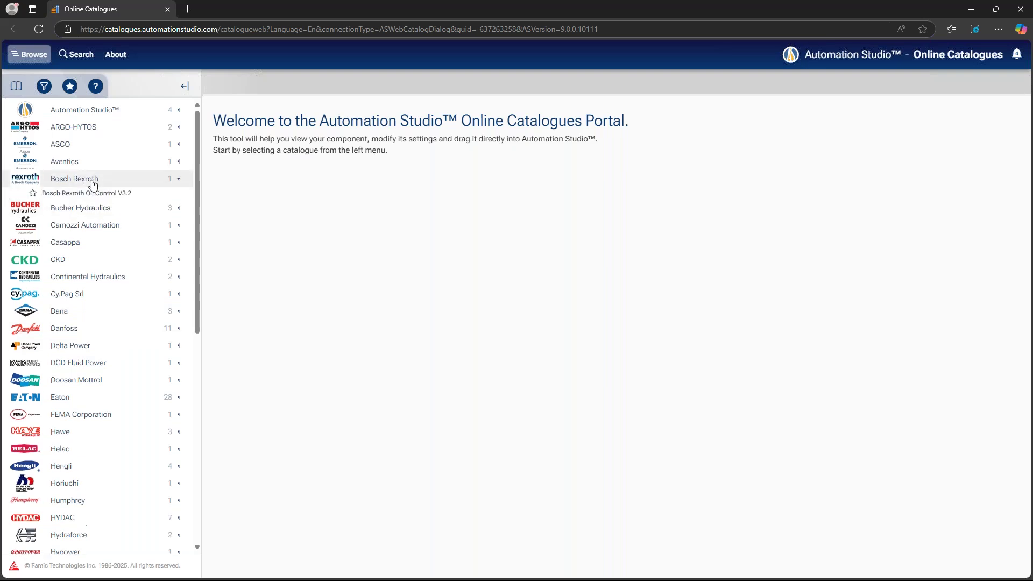
click(93, 194)
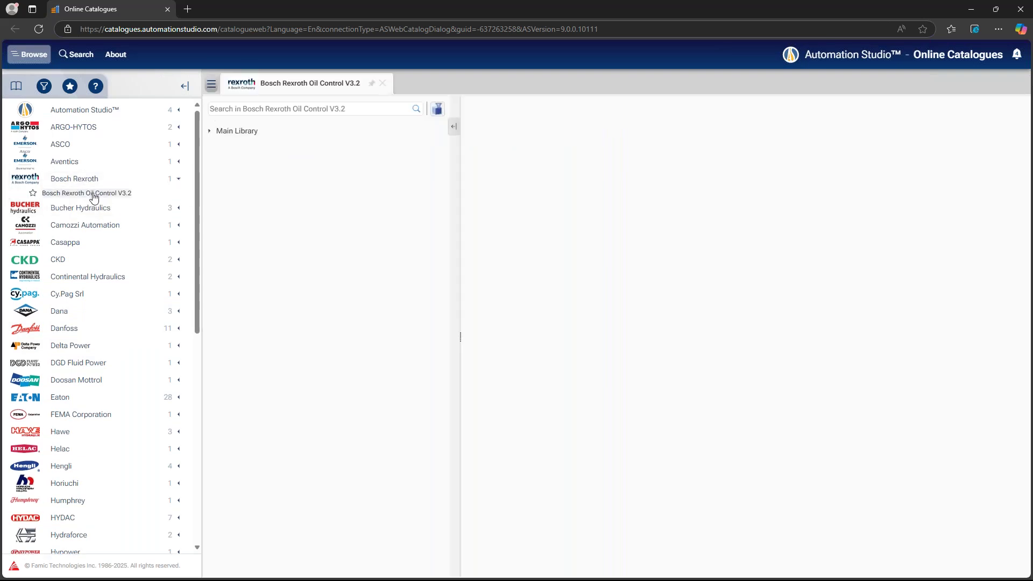
Display the VS-30 valve from the HIC mechanical relief and unloading range, under Relief direct acting guided poppet type.
click(235, 132)
click(239, 146)
click(249, 157)
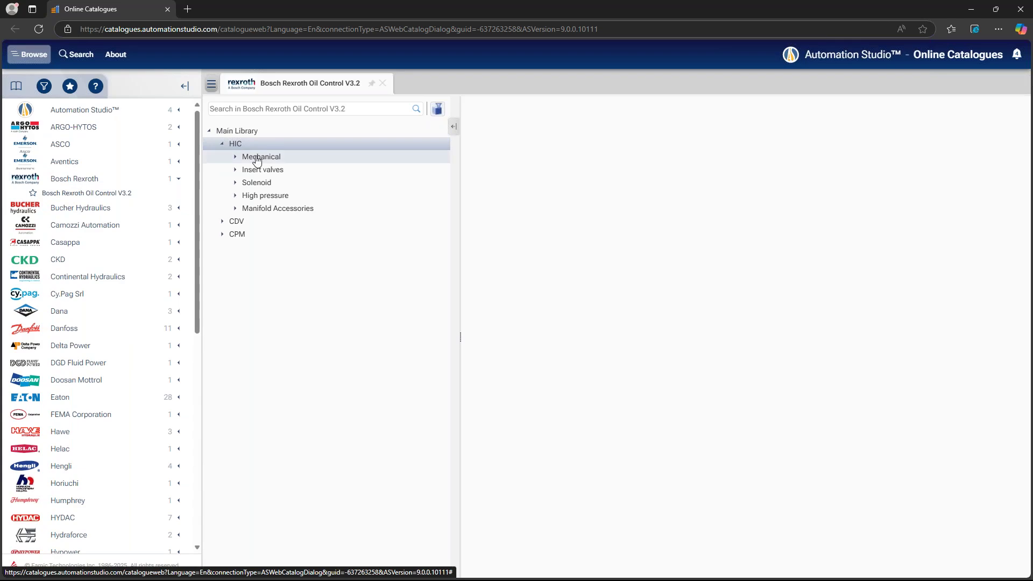
click(268, 171)
click(262, 183)
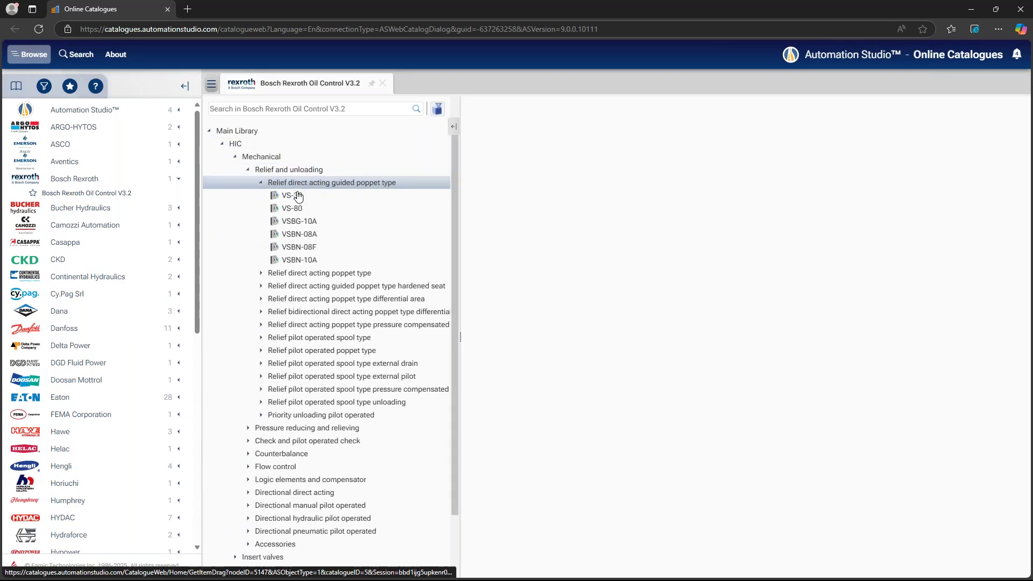
click(294, 195)
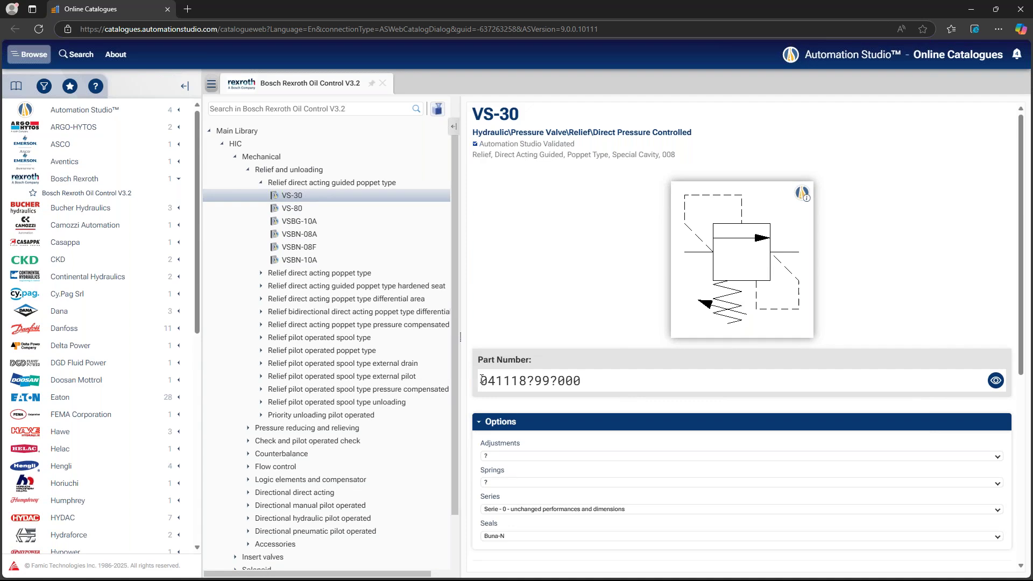
Configure the VS-30 valve with Leakproof hex. socket screw adjustment and the spring with an adjustable pressure range of 30-100 bar.
drag(481, 379, 581, 379)
click(588, 311)
scroll(532, 362, down, 2)
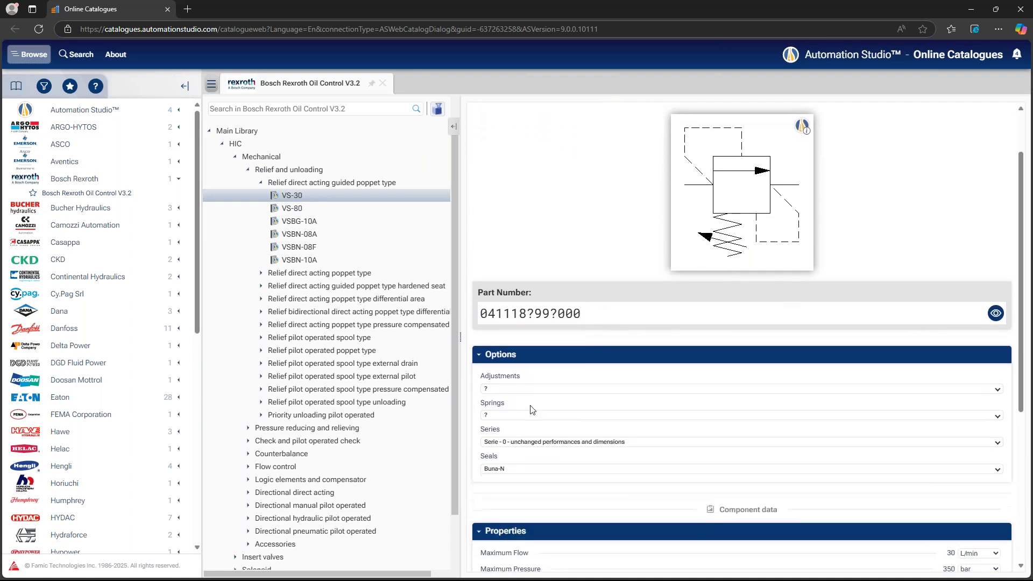
click(533, 392)
click(538, 409)
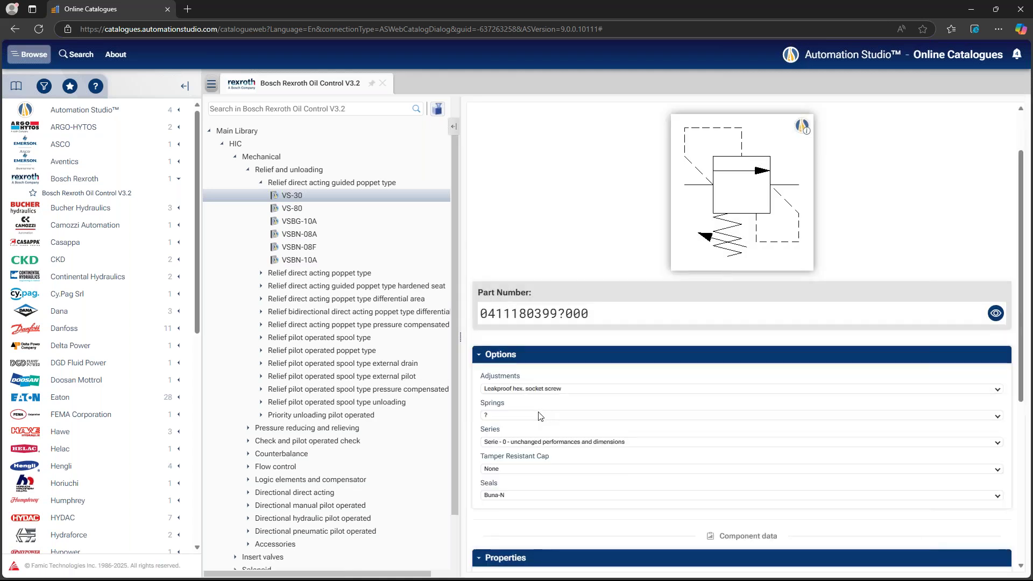
click(540, 415)
click(564, 440)
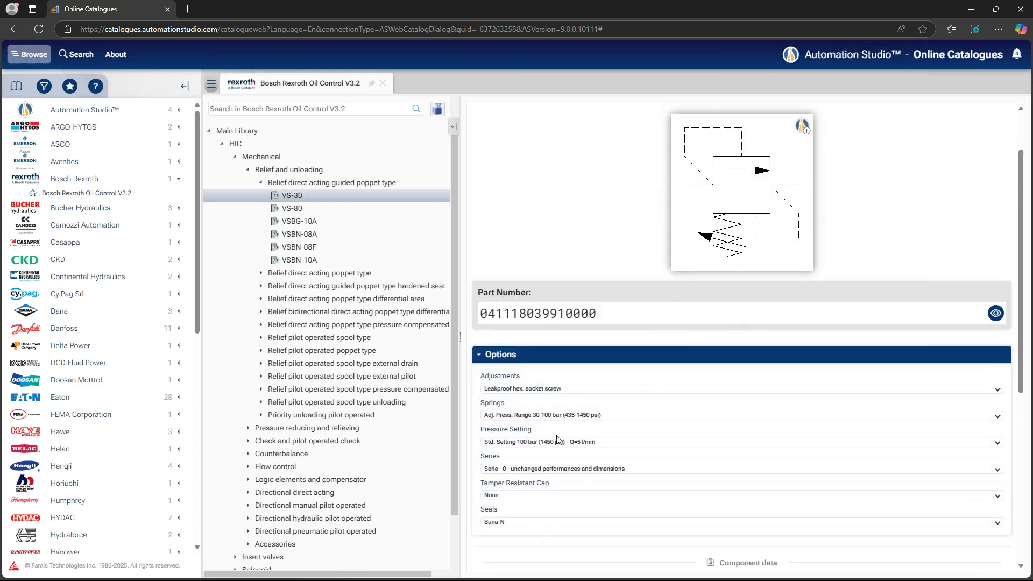
Consult the VS-30 PDF datasheet for the technical data and ordering code and return to the catalogue page.
scroll(526, 495, down, 5)
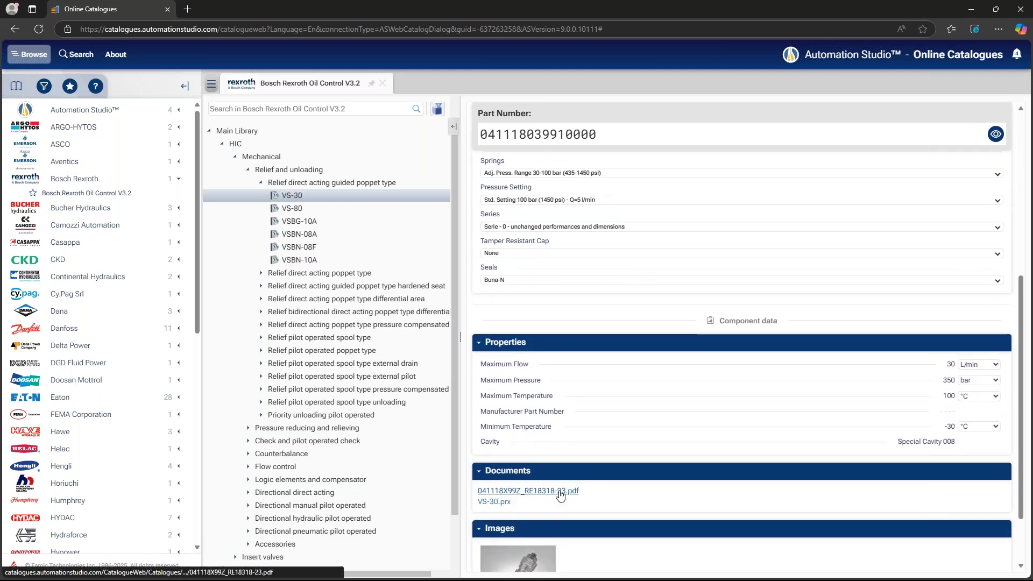
click(558, 491)
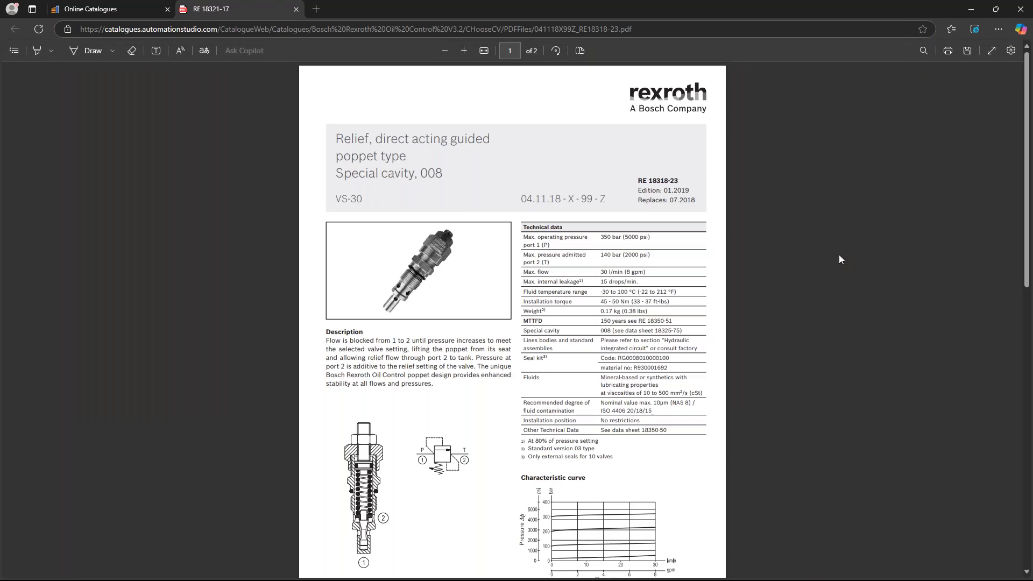
scroll(839, 258, down, 8)
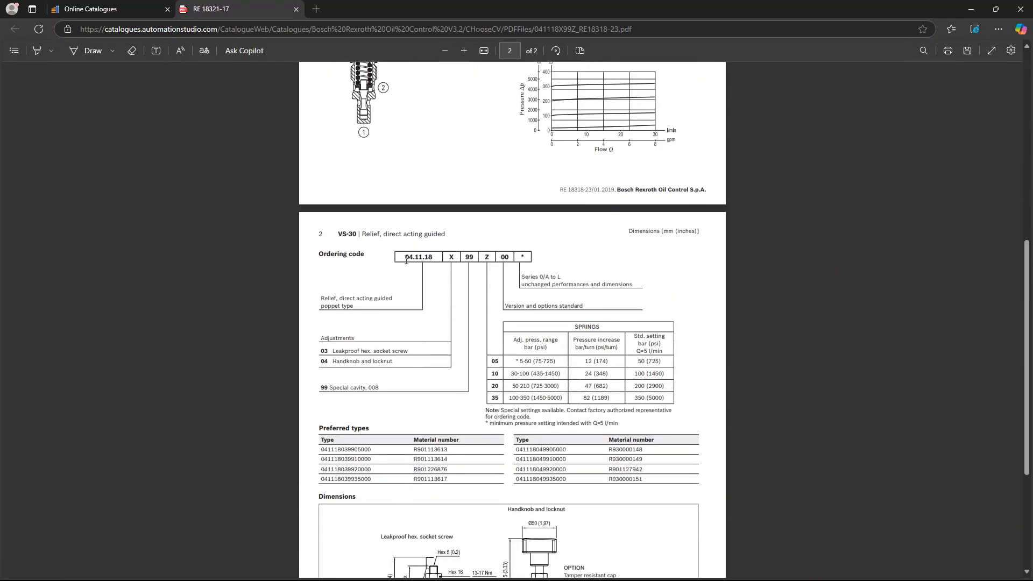
drag(406, 261, 531, 260)
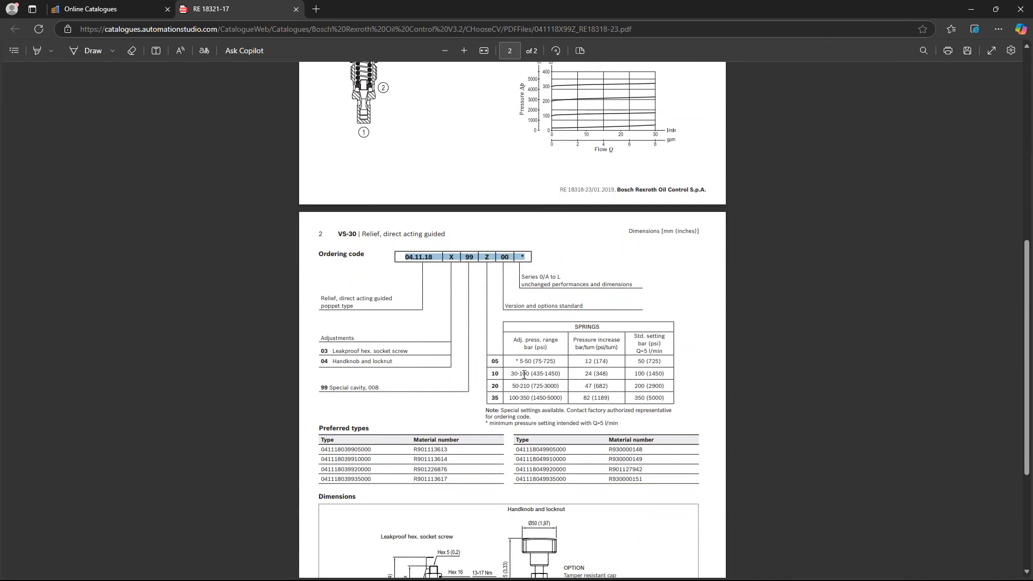
click(131, 16)
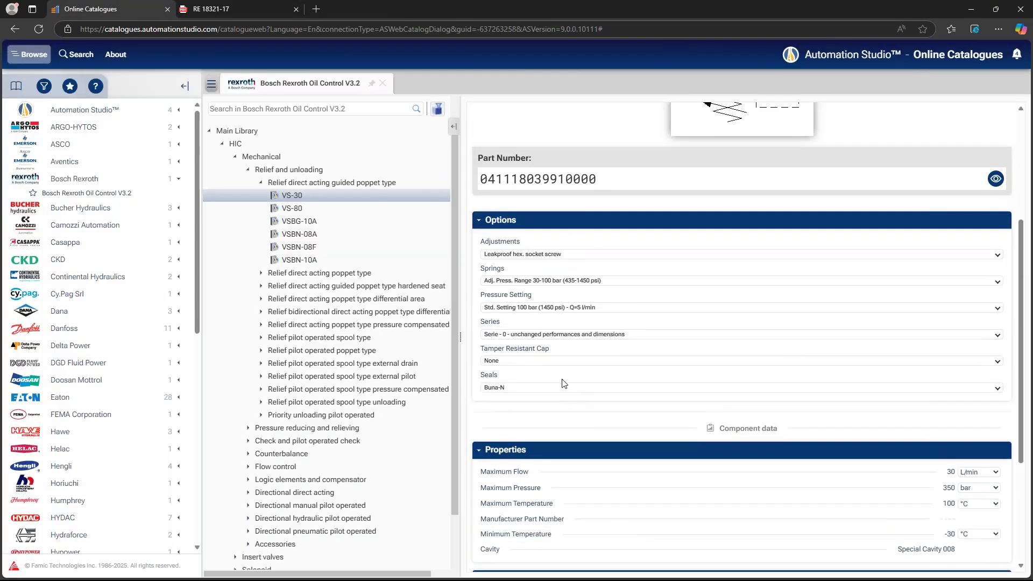
Insert the configured VS-30 valve from the online catalogue into the Project1 diagram, beside the pump circuit.
drag(619, 4, 667, 63)
scroll(897, 328, up, 5)
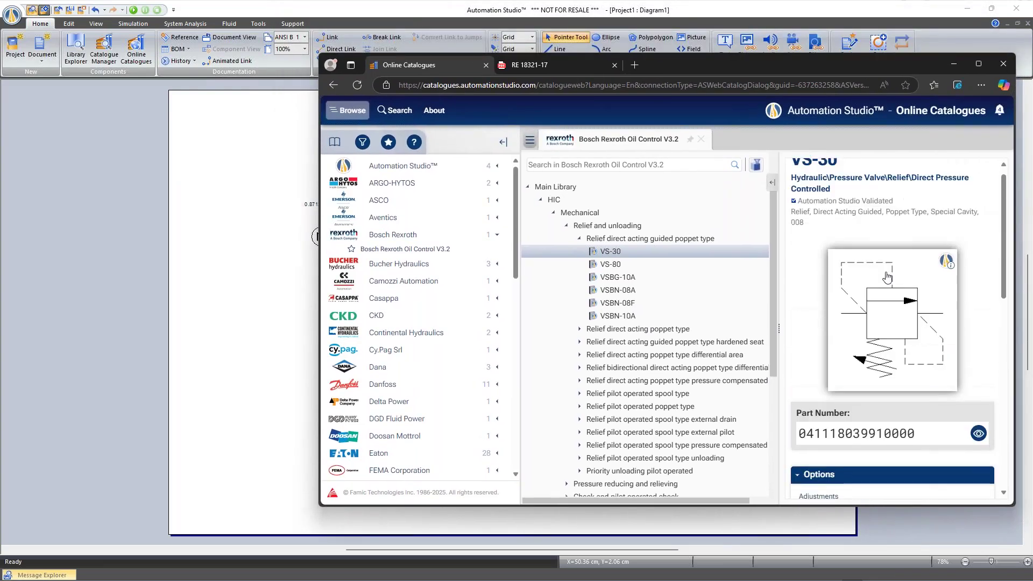
drag(897, 329, 494, 212)
Move the existing relief valve out of the pump circuit and connect the catalogue VS-30 valve in its place.
drag(398, 226, 475, 303)
drag(499, 218, 391, 217)
scroll(410, 226, up, 5)
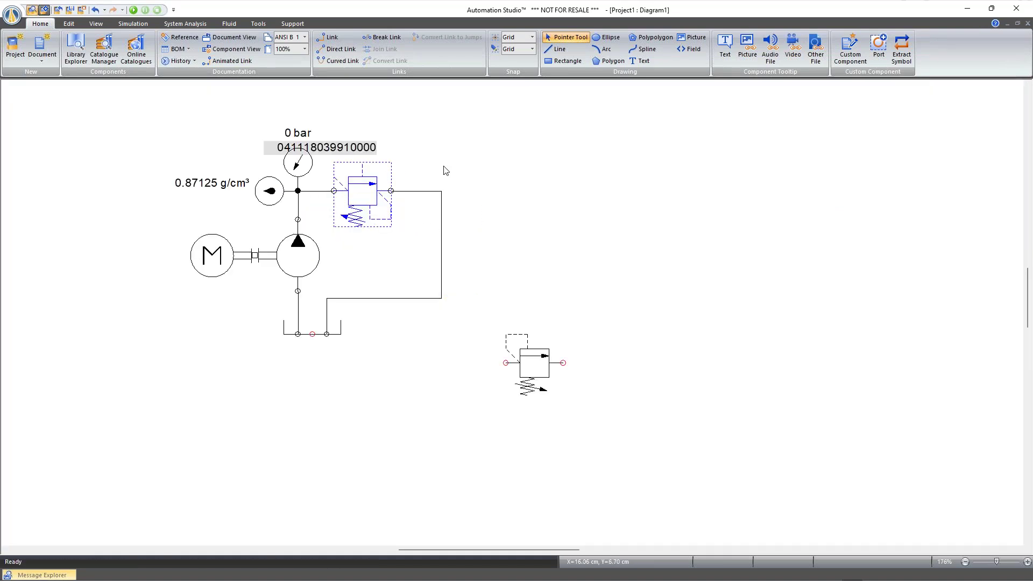
drag(337, 156, 406, 156)
click(605, 235)
Examine the connected VS-30 valve's component data and the pressure drop curves in its technical specifications.
double_click(368, 189)
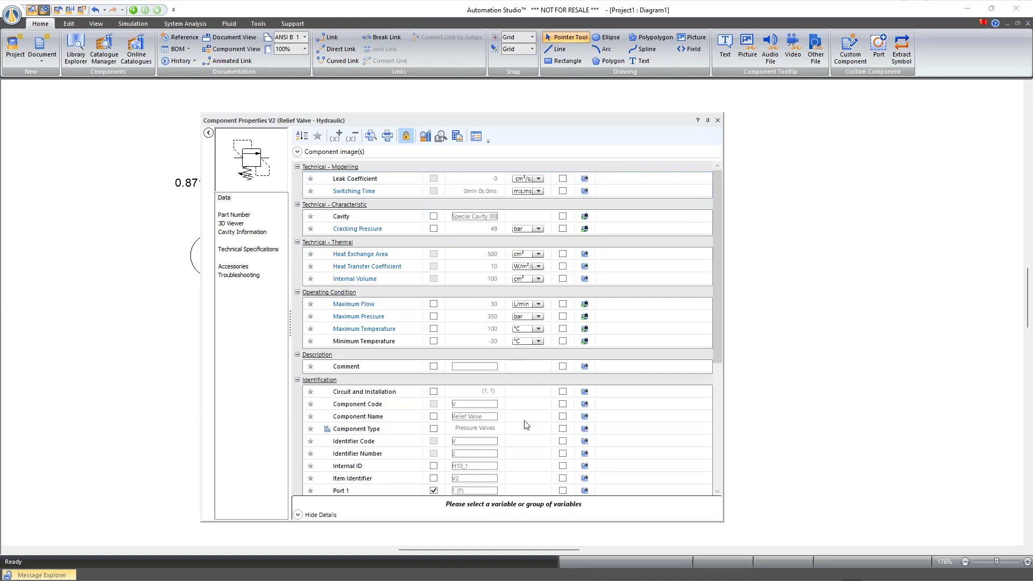
click(265, 249)
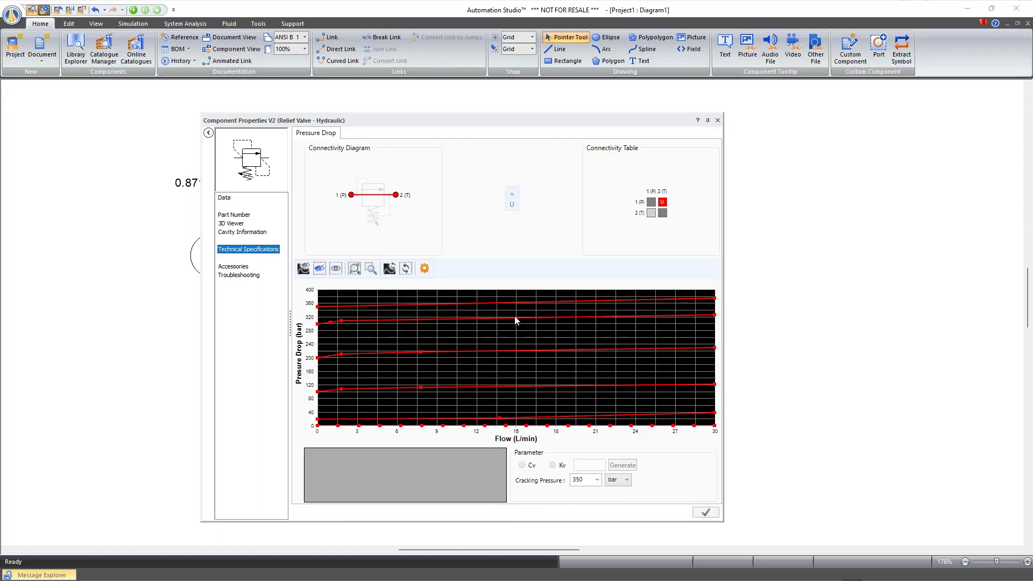
mouse_move(530, 310)
click(224, 198)
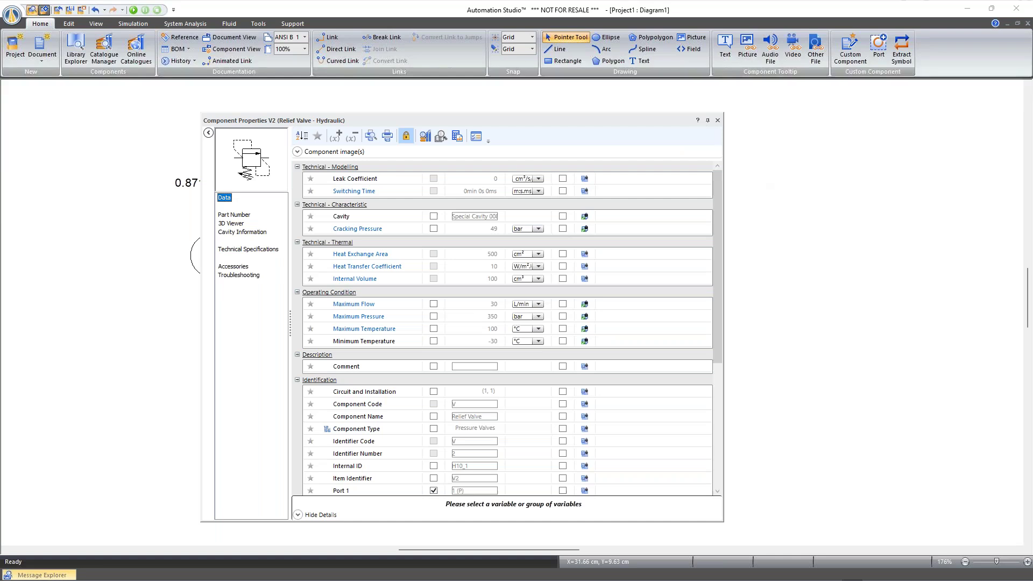
Create a generic Fluid External Leak failure on the VS-30 relief valve's port 1 (P) with a failure parameter of 50 cm³/s/bar.
click(238, 276)
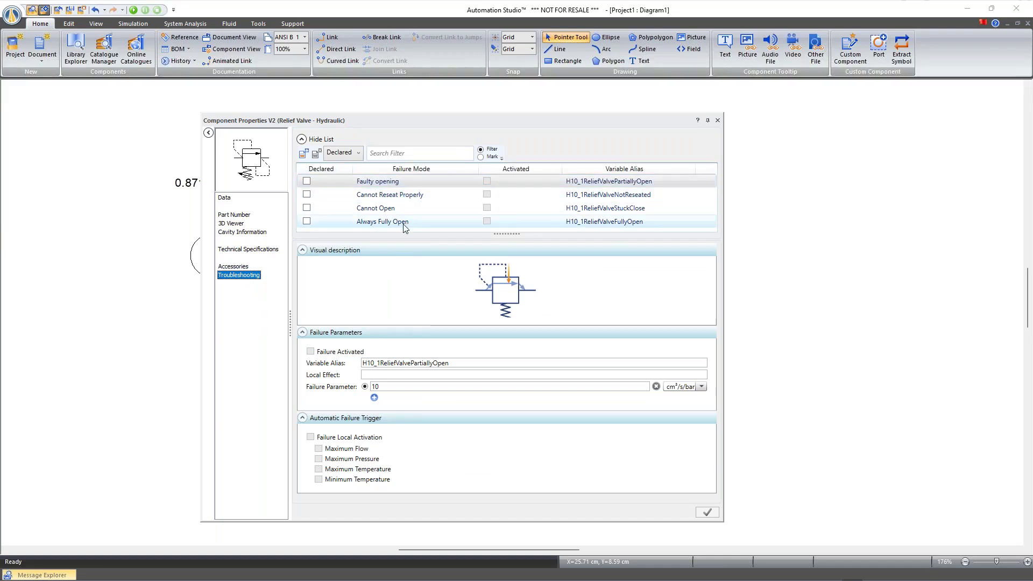
click(308, 155)
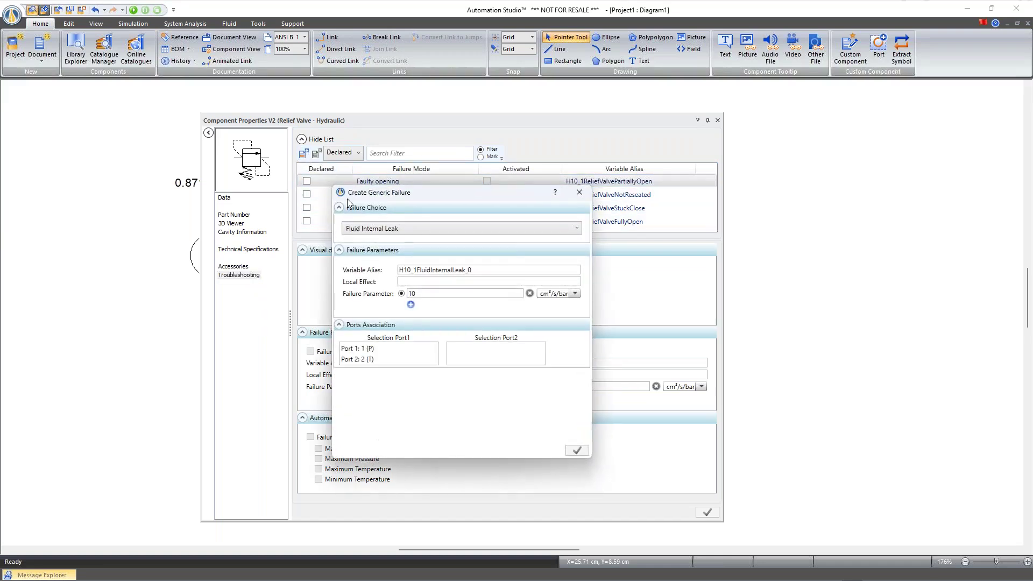
click(396, 231)
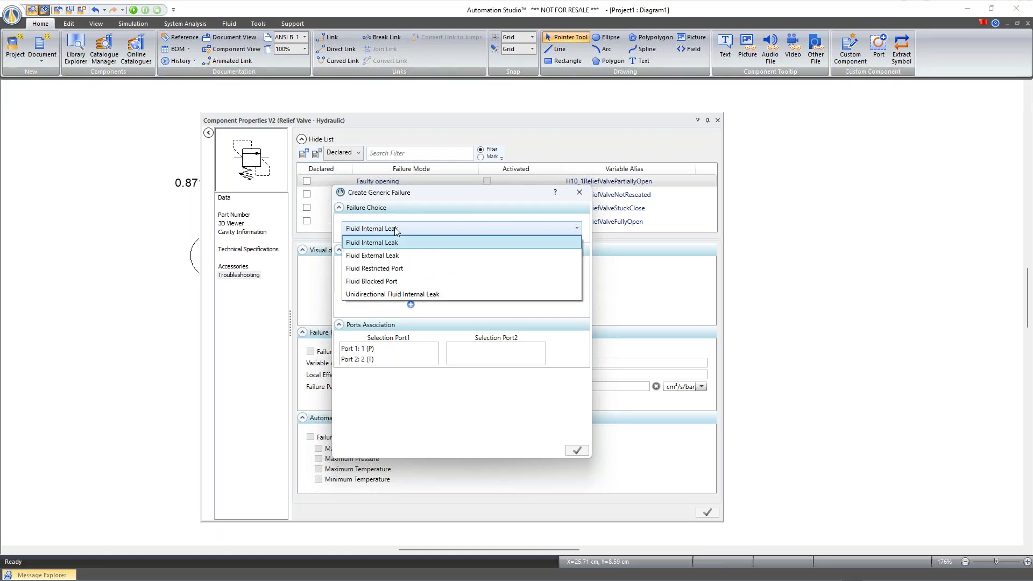
click(400, 255)
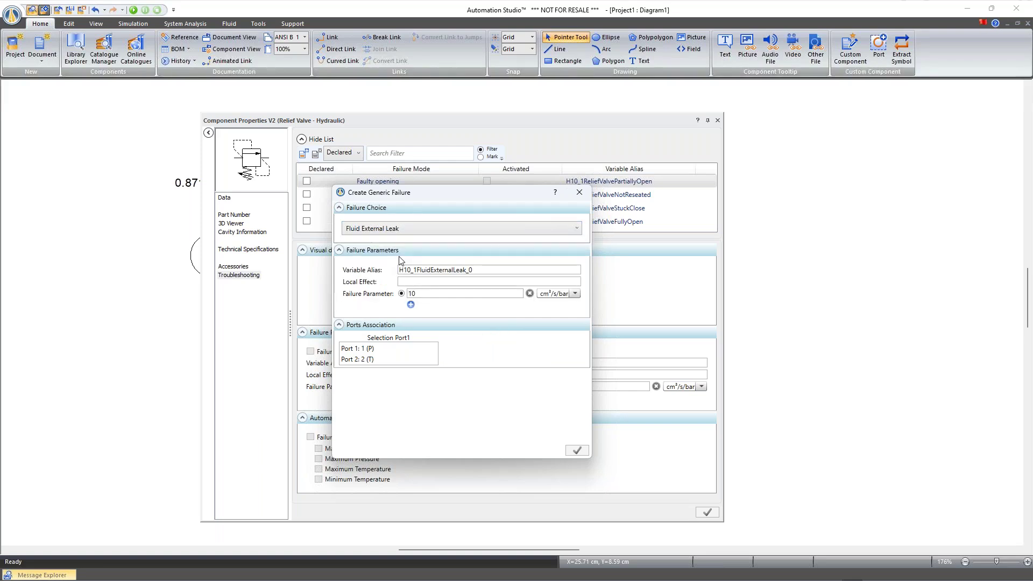
double_click(448, 295)
text(50)
key(Tab)
click(396, 349)
click(577, 450)
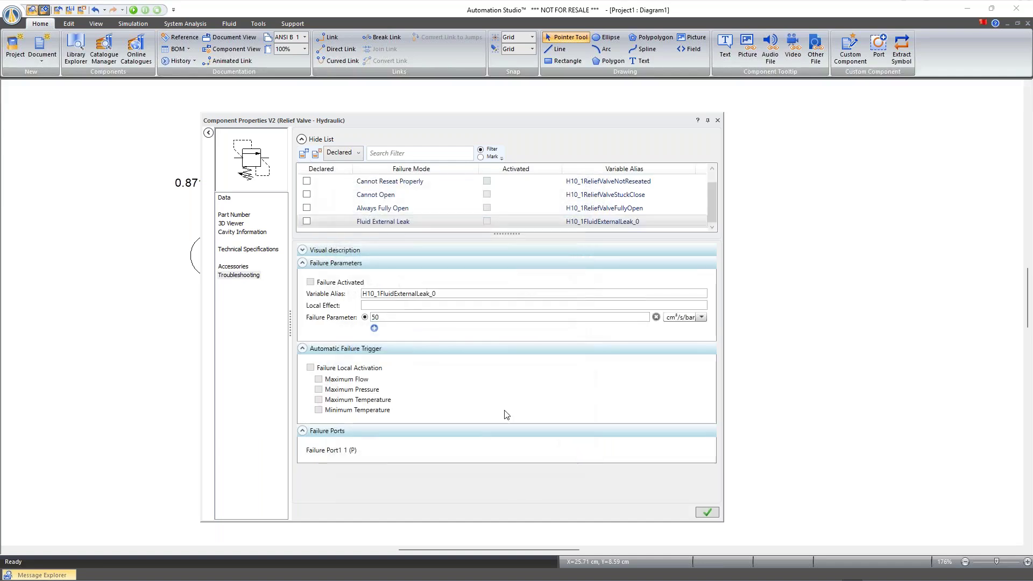
Declare and activate the Fluid External Leak failure, and close the valve's component properties.
click(306, 221)
click(310, 282)
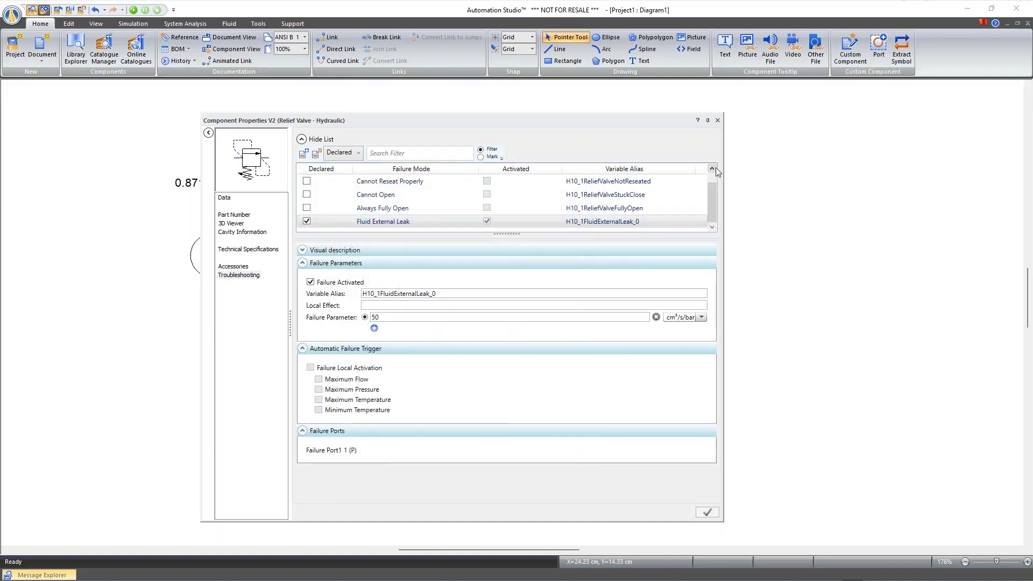
click(717, 120)
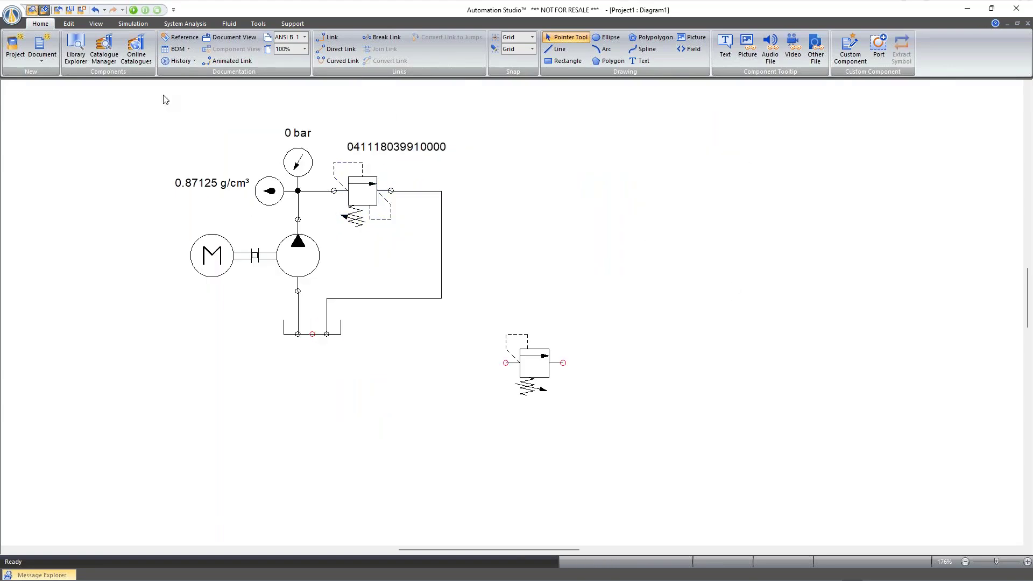
Start the simulation and place a flow measurement in L/min with 0.0001 precision on the relief valve's outlet line.
key(F5)
scroll(504, 234, up, 11)
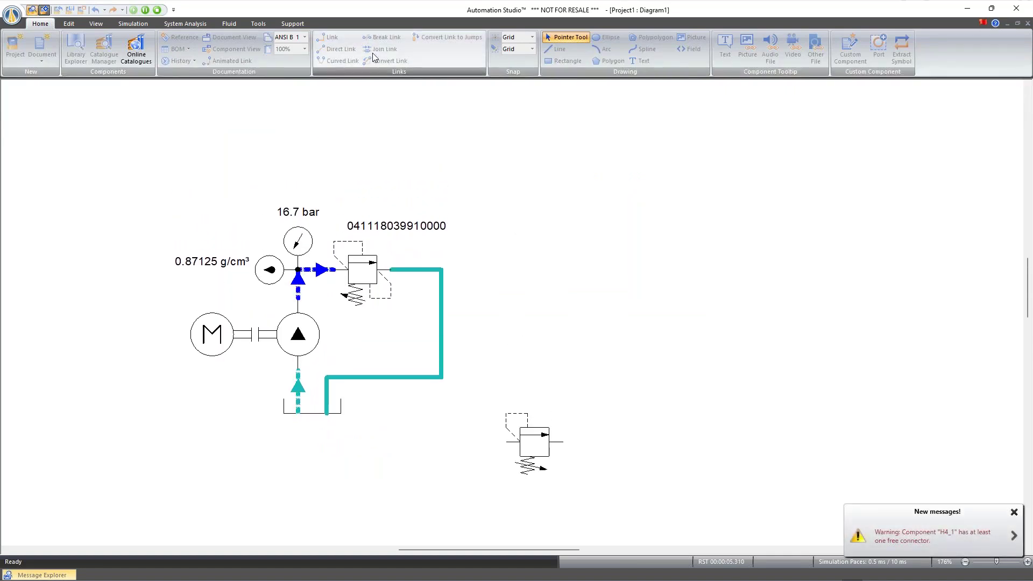
click(133, 23)
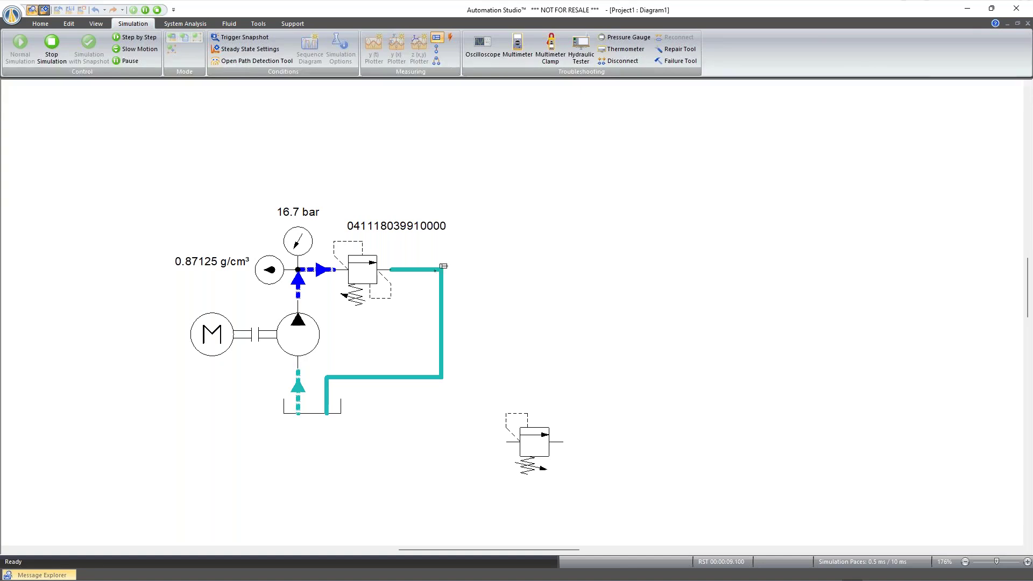
click(507, 258)
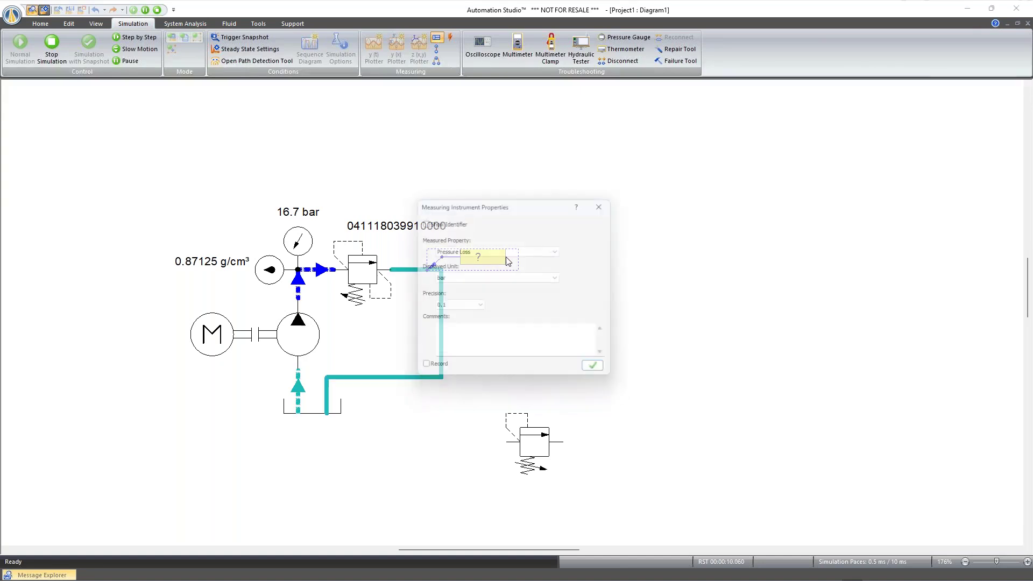
click(510, 254)
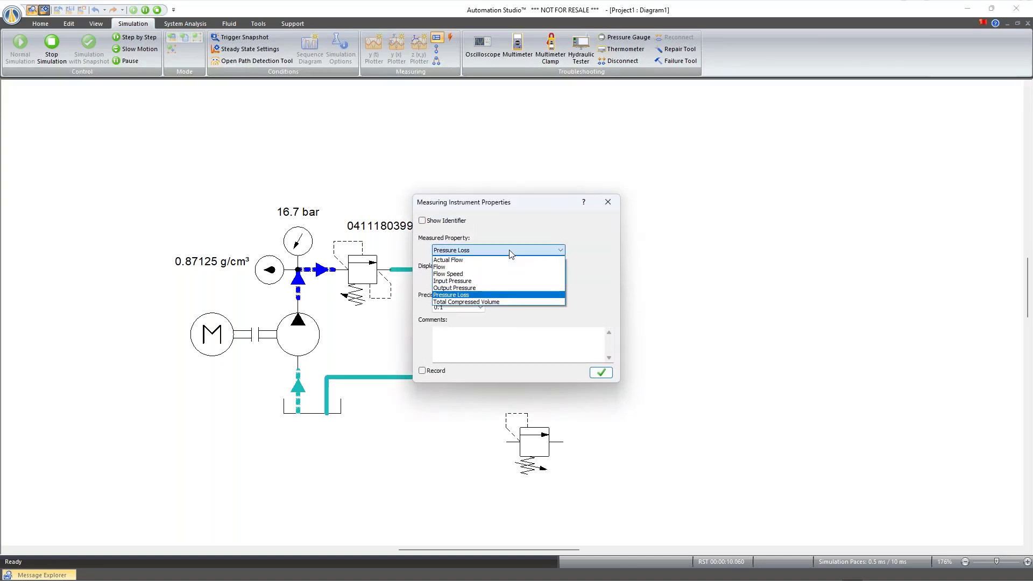
click(457, 262)
click(463, 307)
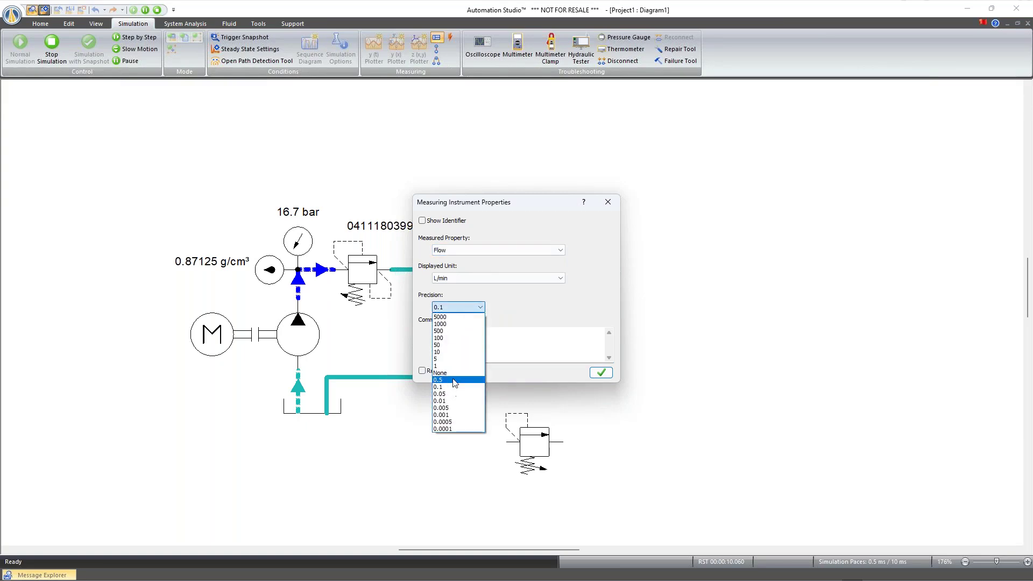
click(478, 429)
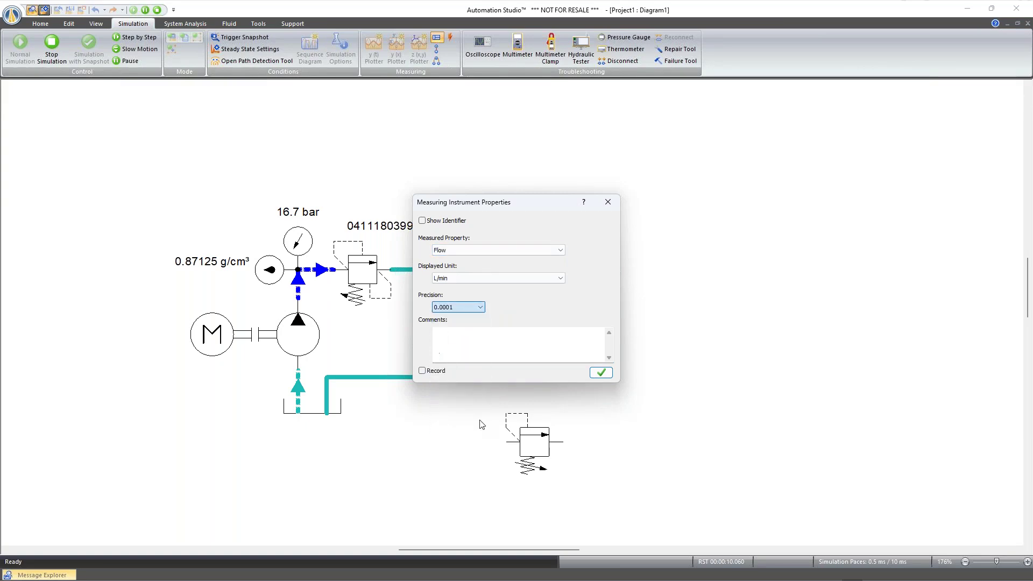
click(601, 372)
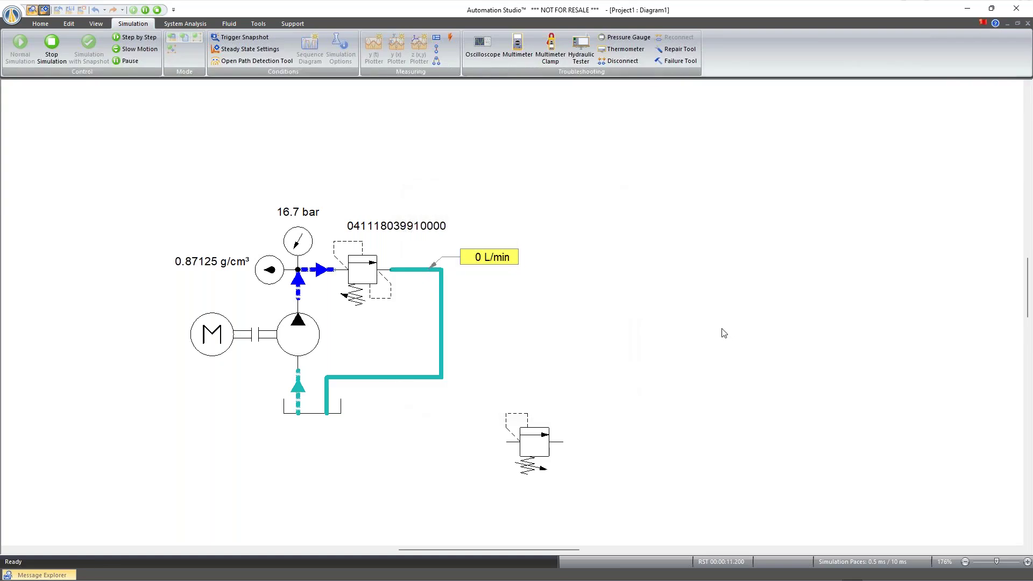
Lower the relief valve's cracking pressure to 2.64 bar and place a flow measurement in L/min on its inlet line.
click(356, 271)
drag(389, 276, 617, 335)
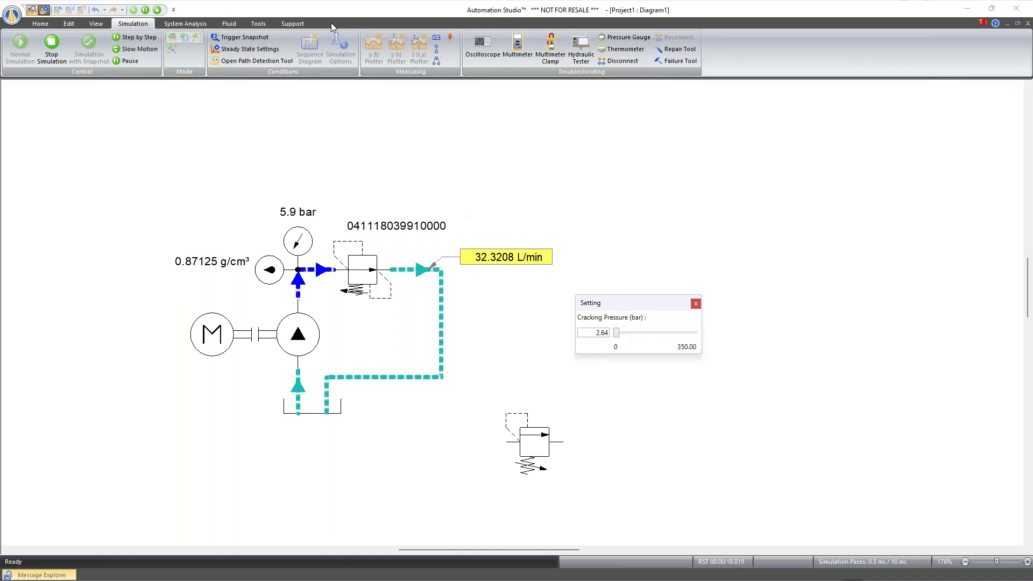
click(437, 37)
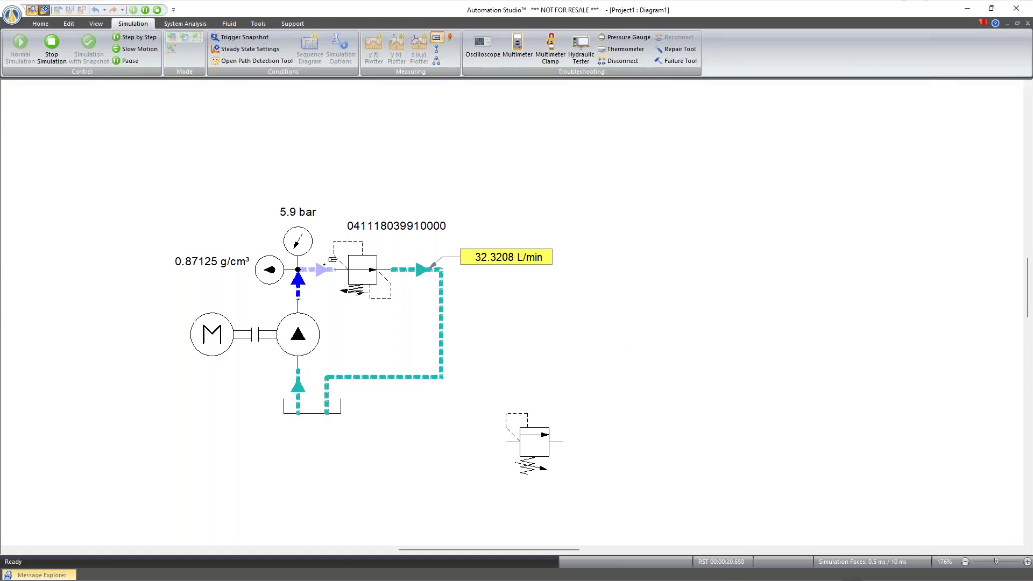
click(317, 184)
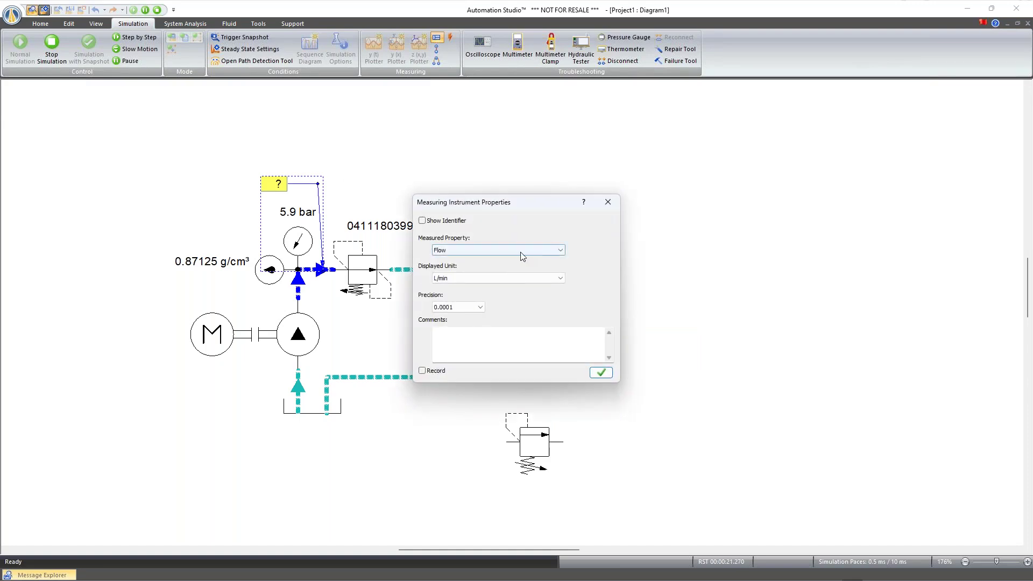
click(599, 371)
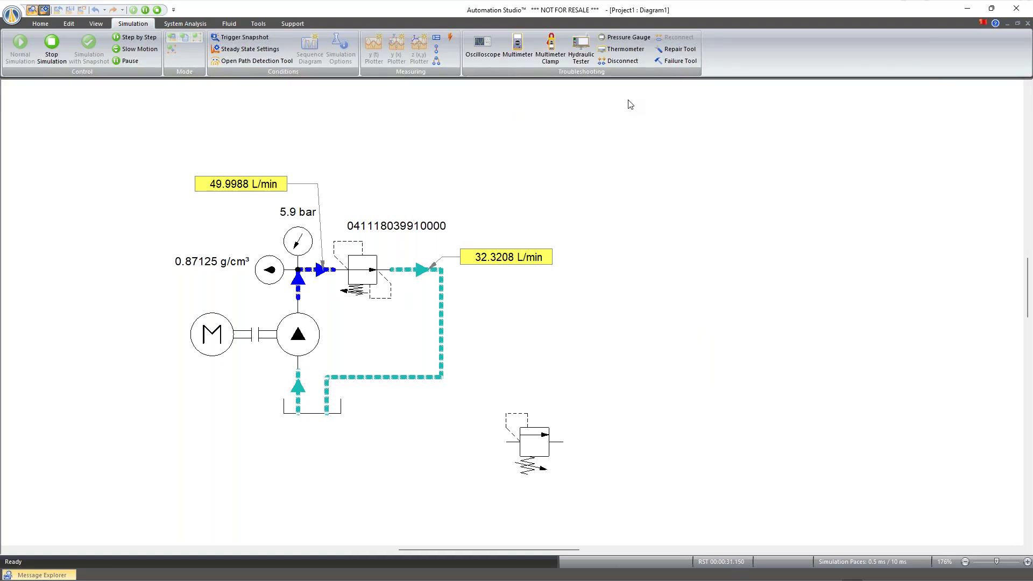
Try a measuring instrument on the tank, and delete it from the diagram.
click(436, 40)
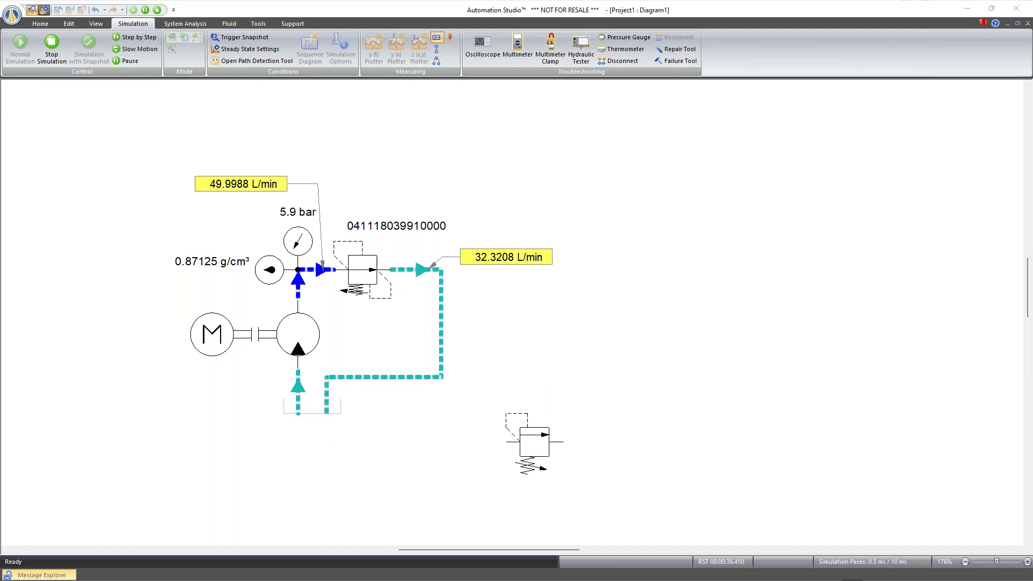
click(337, 442)
click(469, 251)
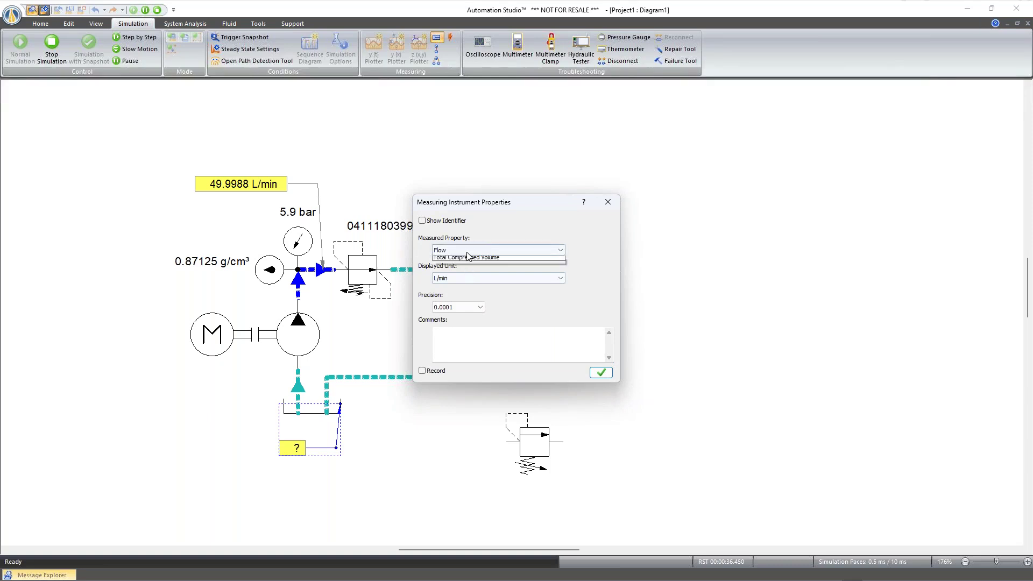
click(466, 265)
click(612, 372)
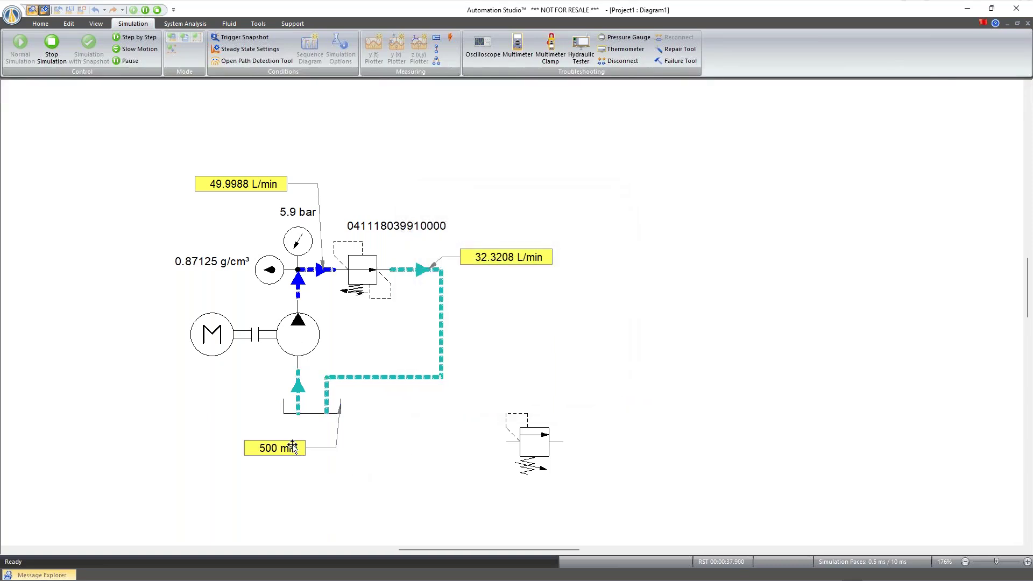
click(338, 428)
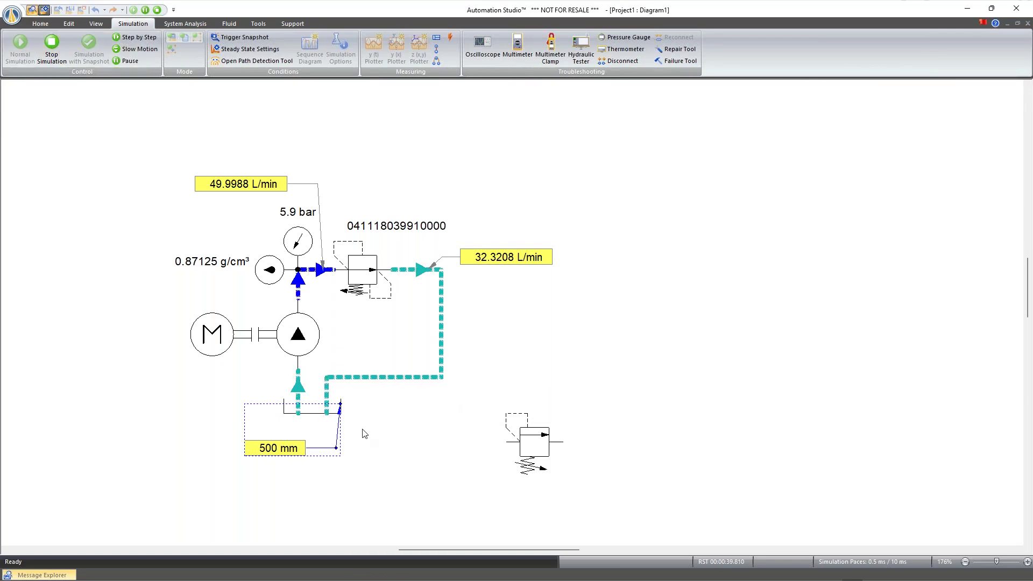
key(Delete)
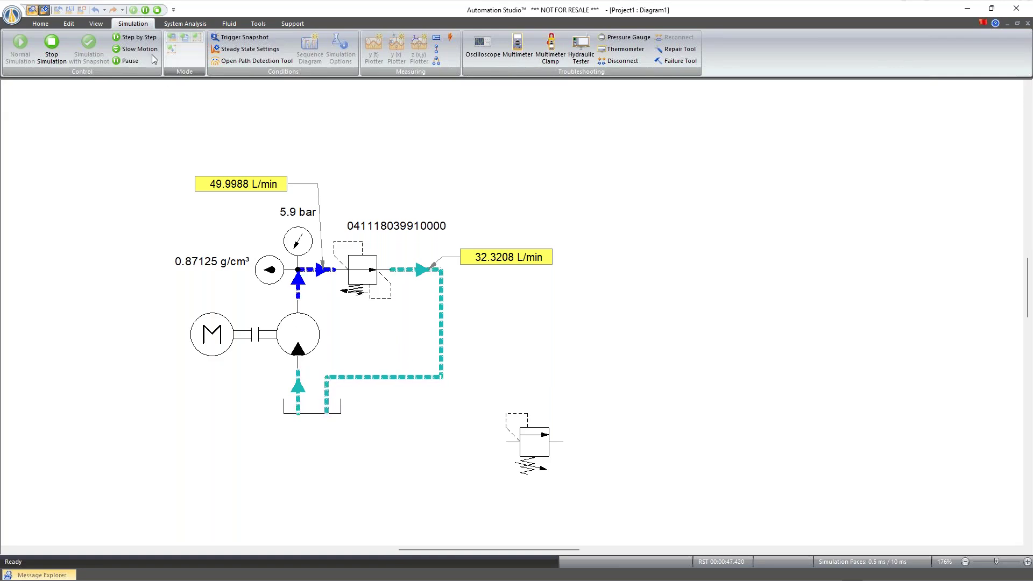
Stop the simulation and fit all of the diagram's components in the view.
click(52, 46)
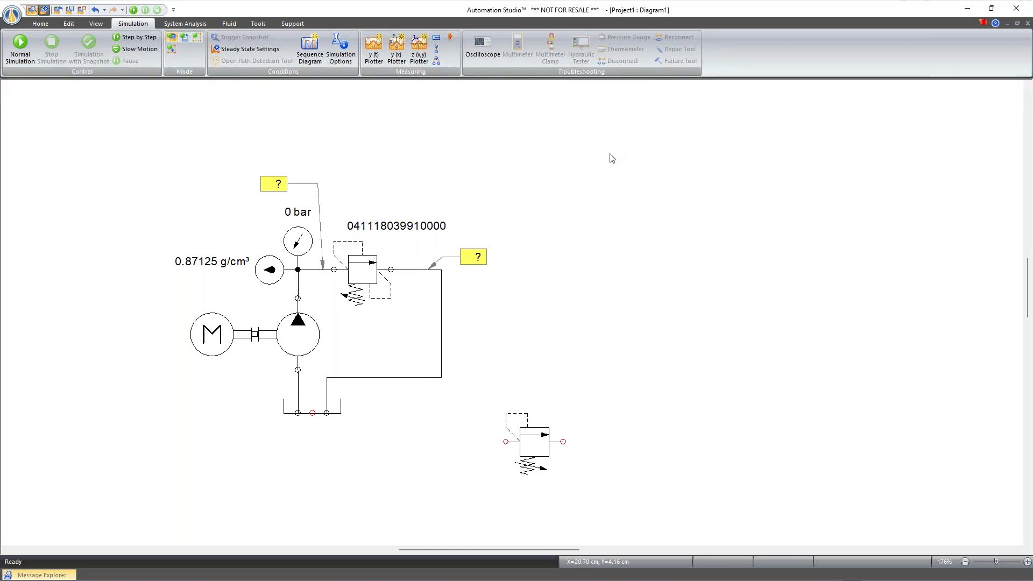
right_click(725, 147)
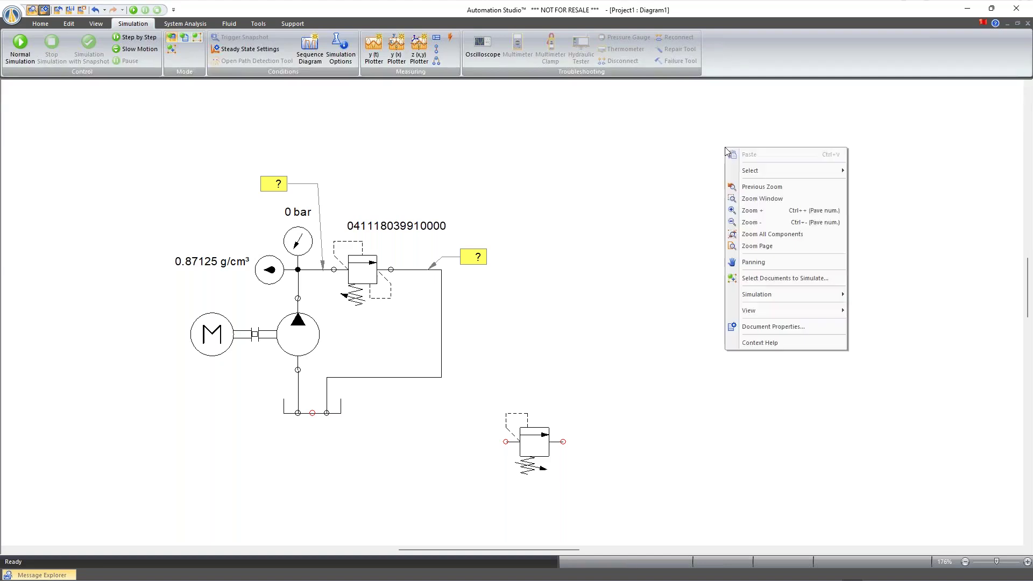
click(783, 236)
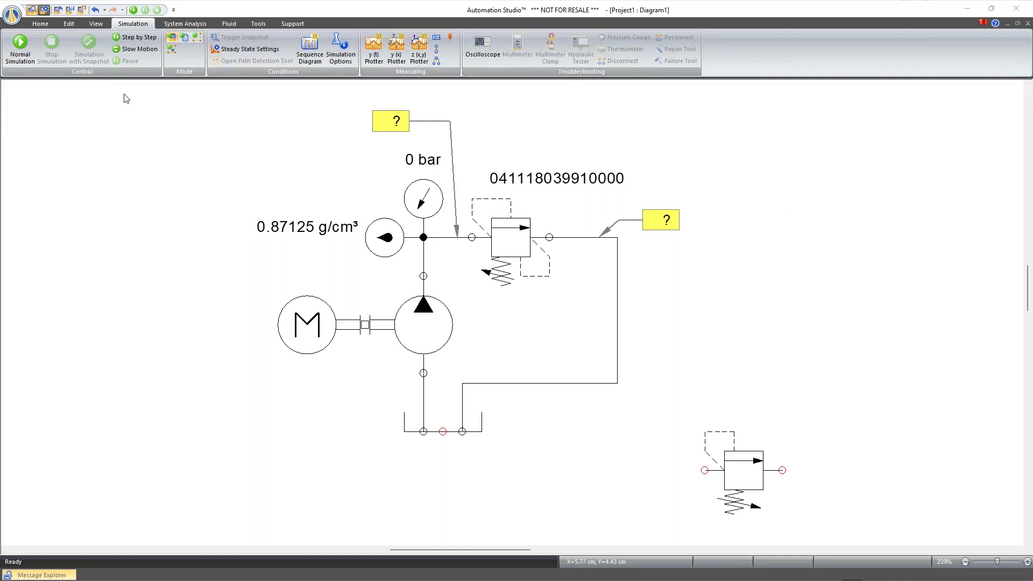
click(46, 26)
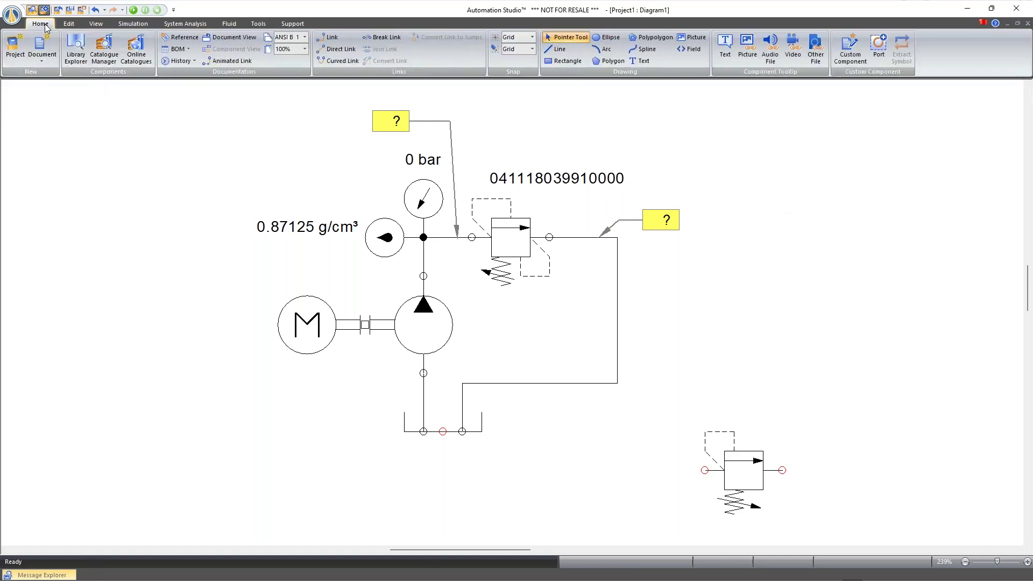